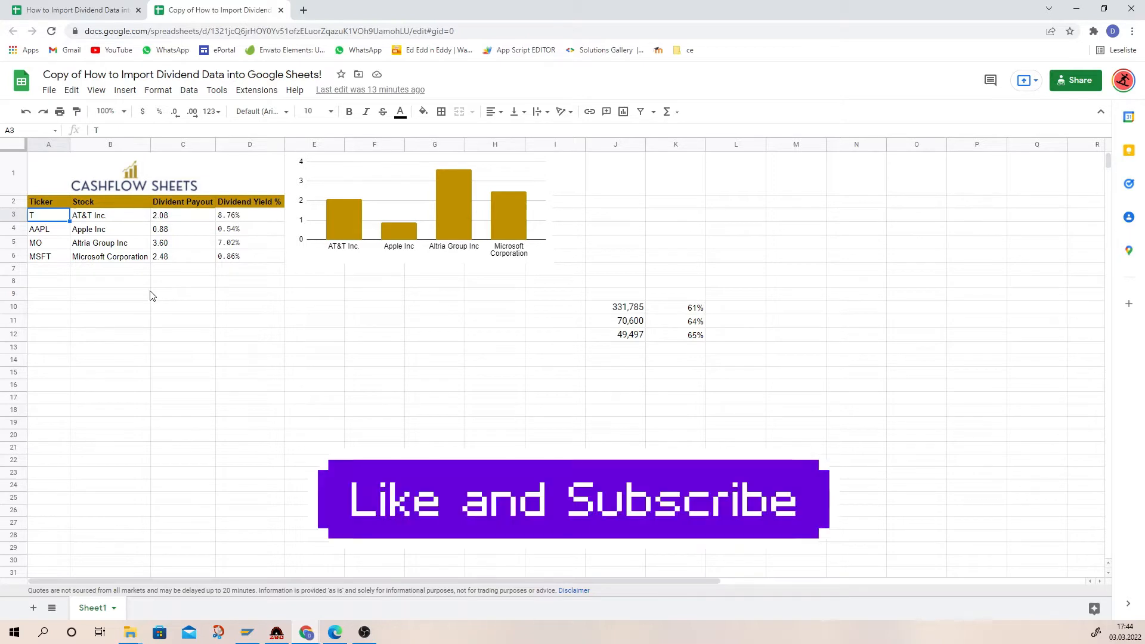
Examine the Ticker, Stock, Divident Payout and Dividend Yield % columns of the dividend table and their cell contents
{"action": "left_click", "coordinate": [128, 296]}
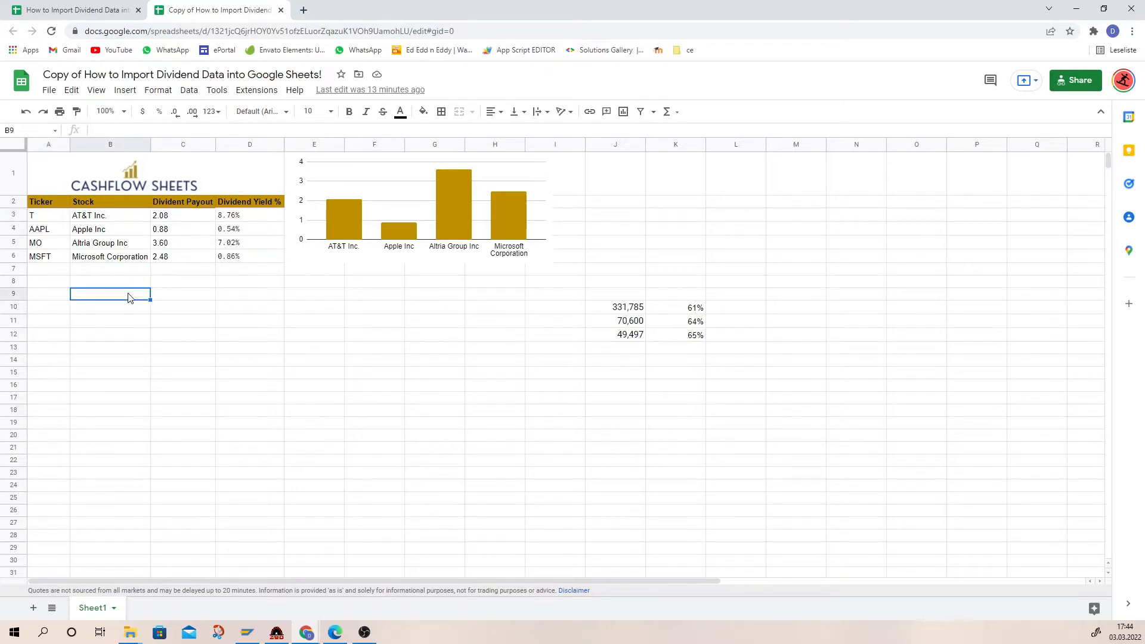
{"action": "left_click", "coordinate": [121, 282]}
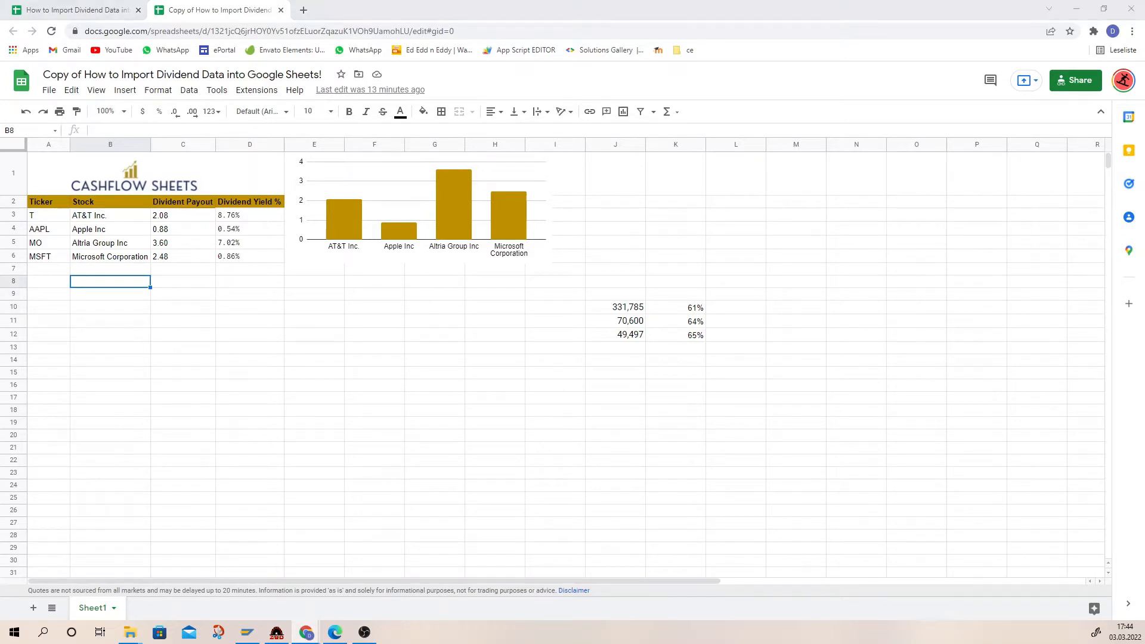
{"action": "left_click", "coordinate": [74, 229]}
{"action": "left_click", "coordinate": [32, 200]}
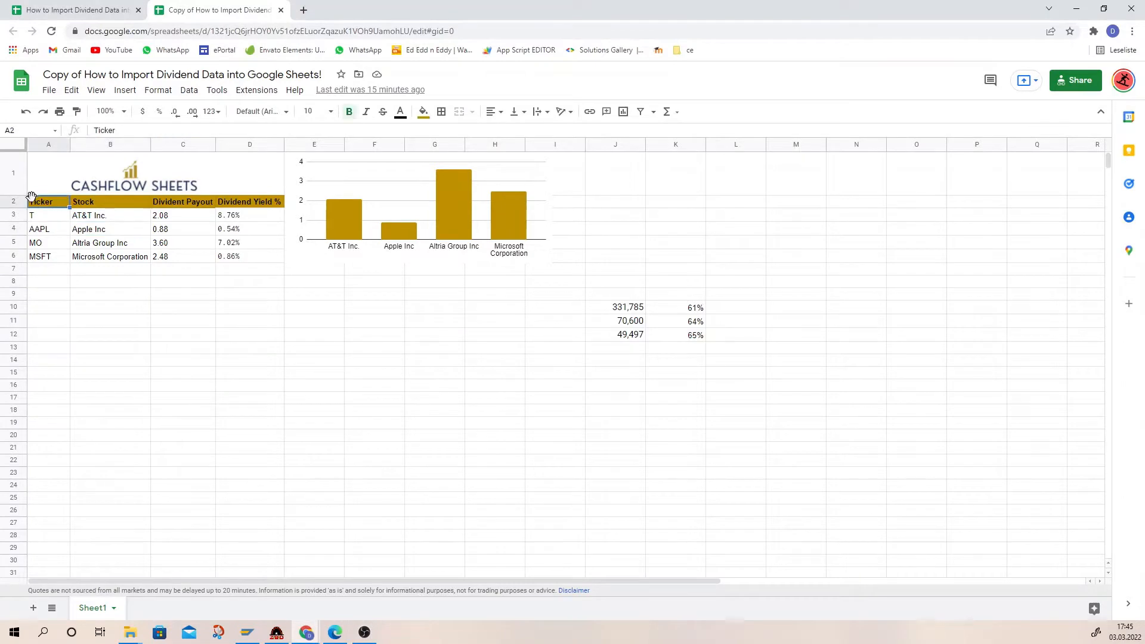
{"action": "left_click_drag", "start_coordinate": [42, 242], "coordinate": [45, 218]}
{"action": "left_click", "coordinate": [44, 218]}
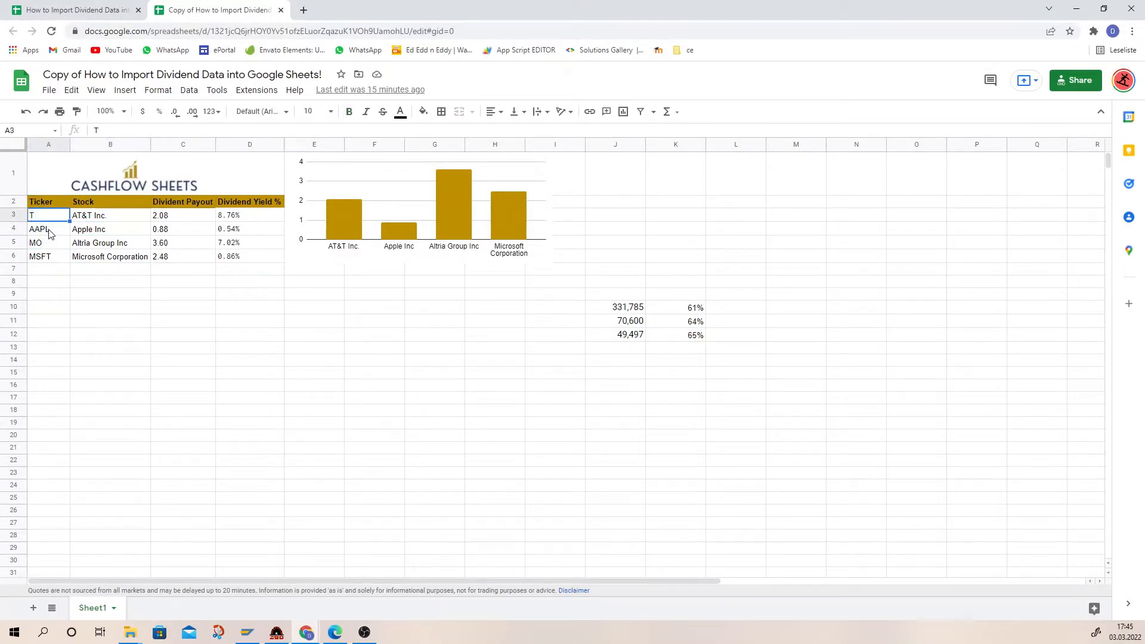
{"action": "left_click", "coordinate": [95, 222]}
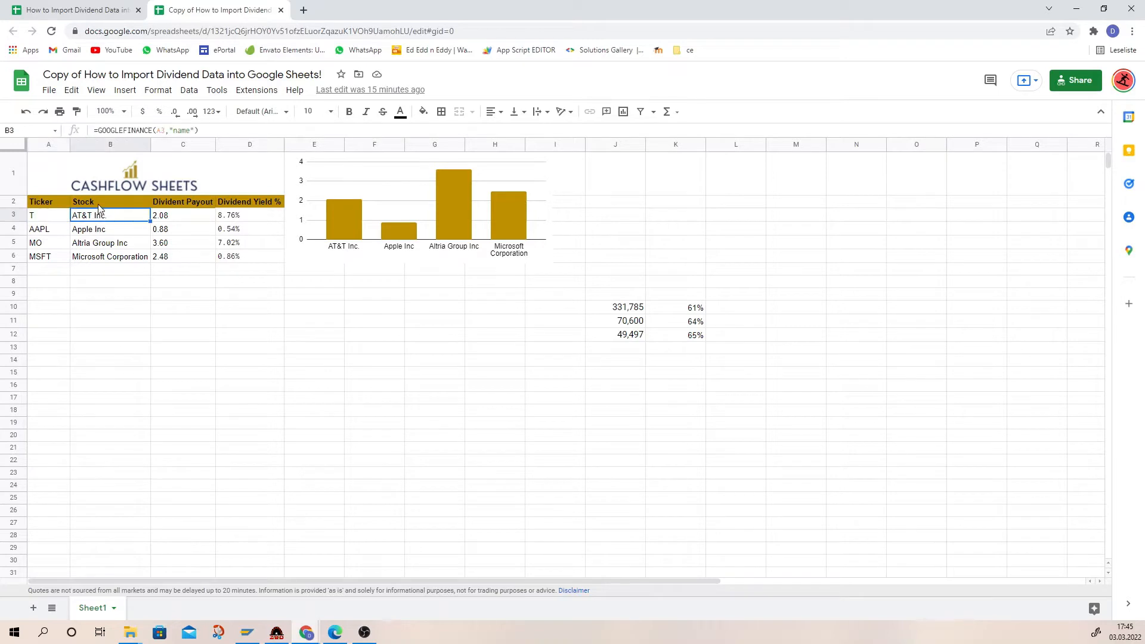
{"action": "left_click_drag", "start_coordinate": [95, 257], "coordinate": [99, 207]}
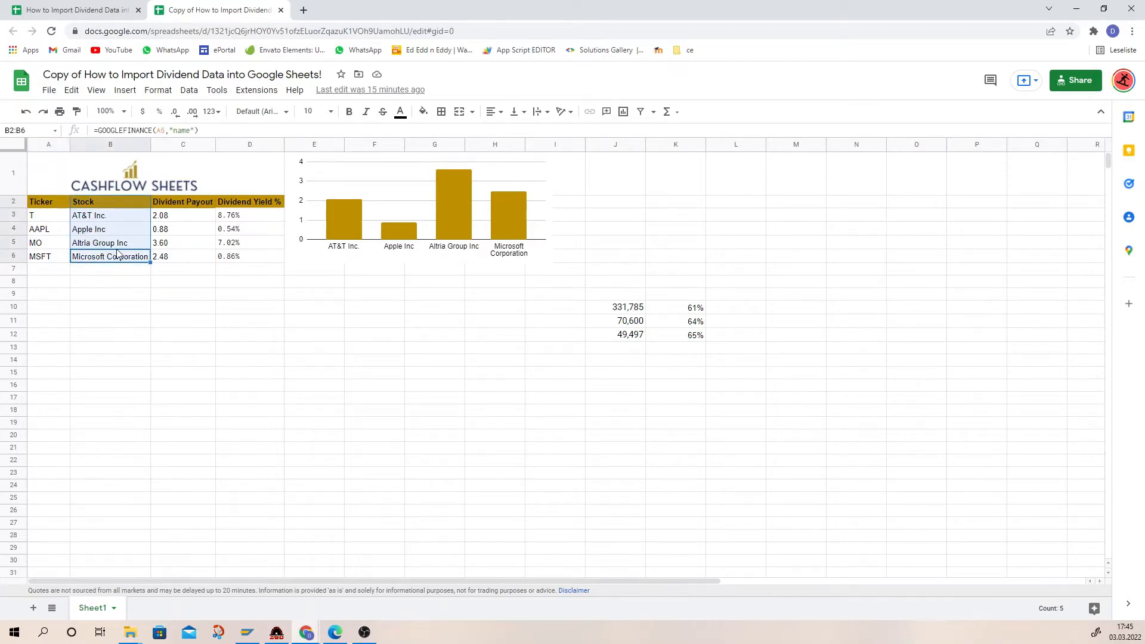
{"action": "left_click", "coordinate": [177, 206]}
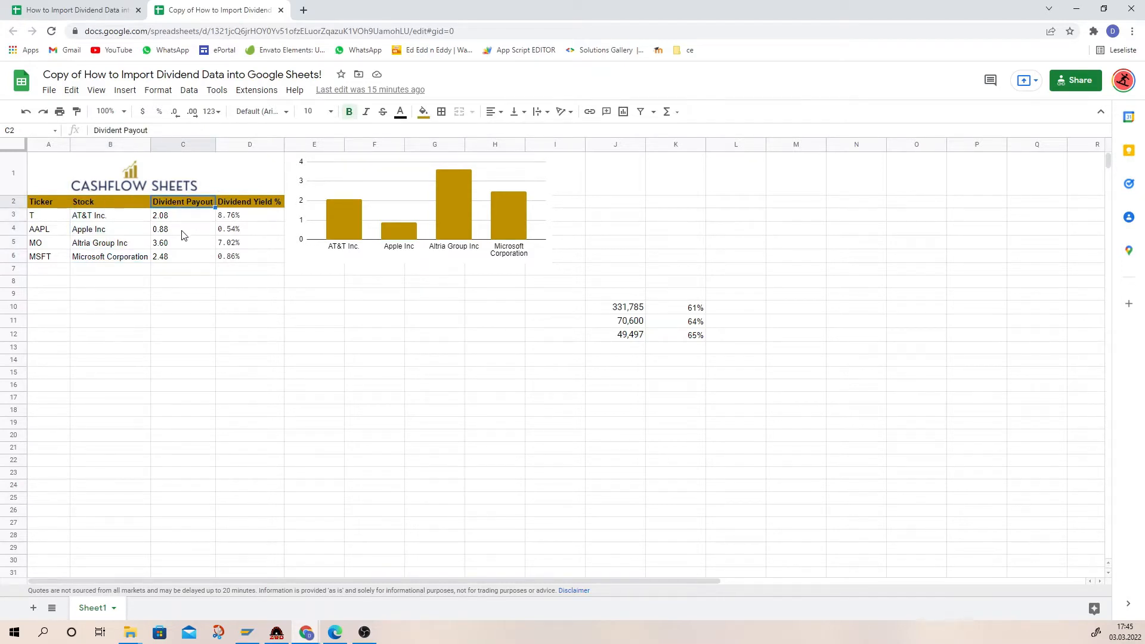
{"action": "left_click_drag", "start_coordinate": [184, 234], "coordinate": [185, 218]}
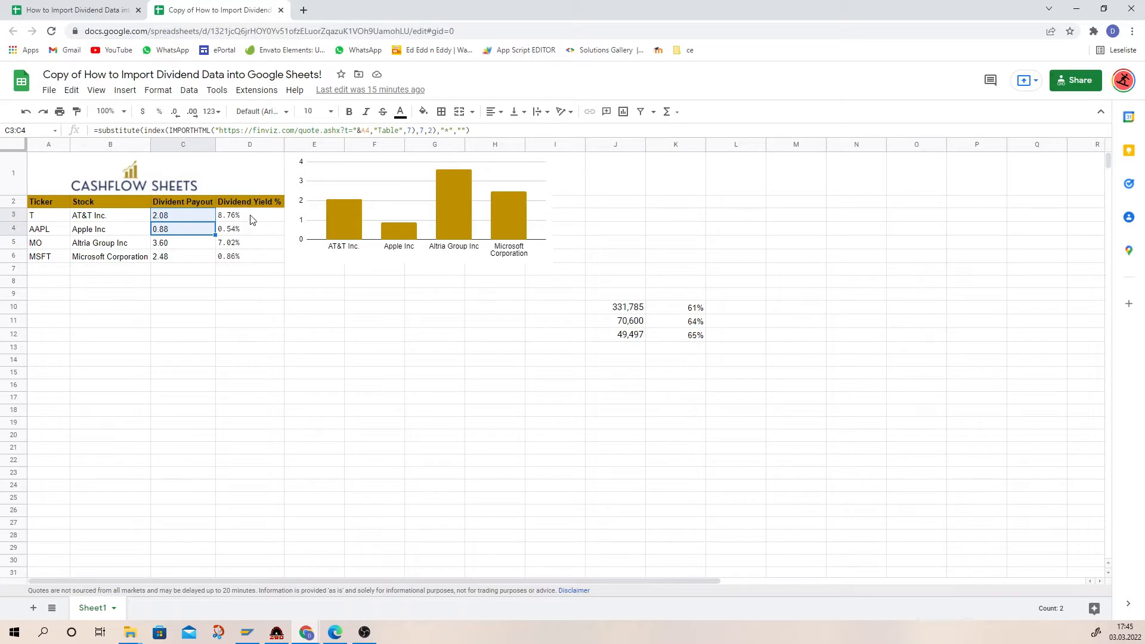
{"action": "left_click_drag", "start_coordinate": [250, 220], "coordinate": [247, 259]}
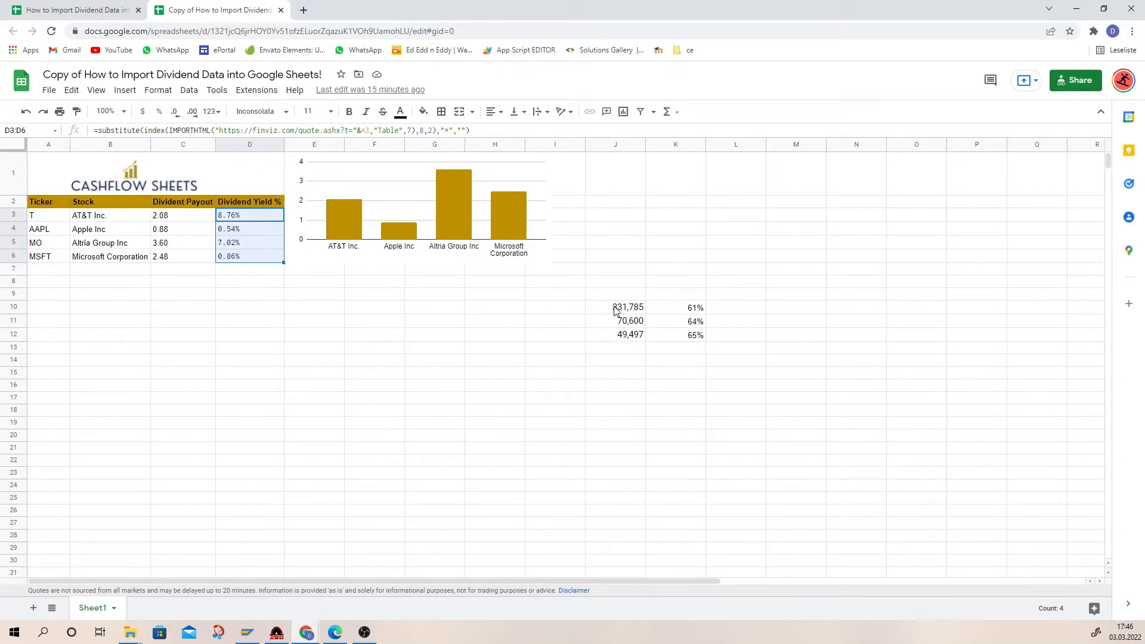
Set the text colour of the stray figures in J10:K12 to white
{"action": "left_click_drag", "start_coordinate": [638, 308], "coordinate": [698, 346]}
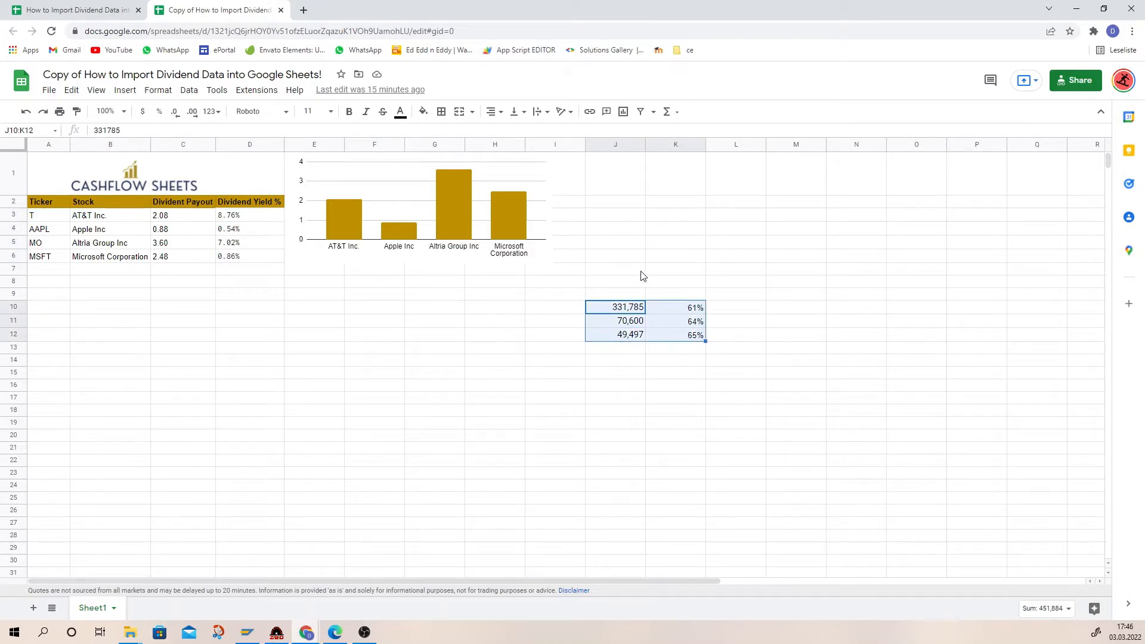
{"action": "left_click", "coordinate": [661, 451]}
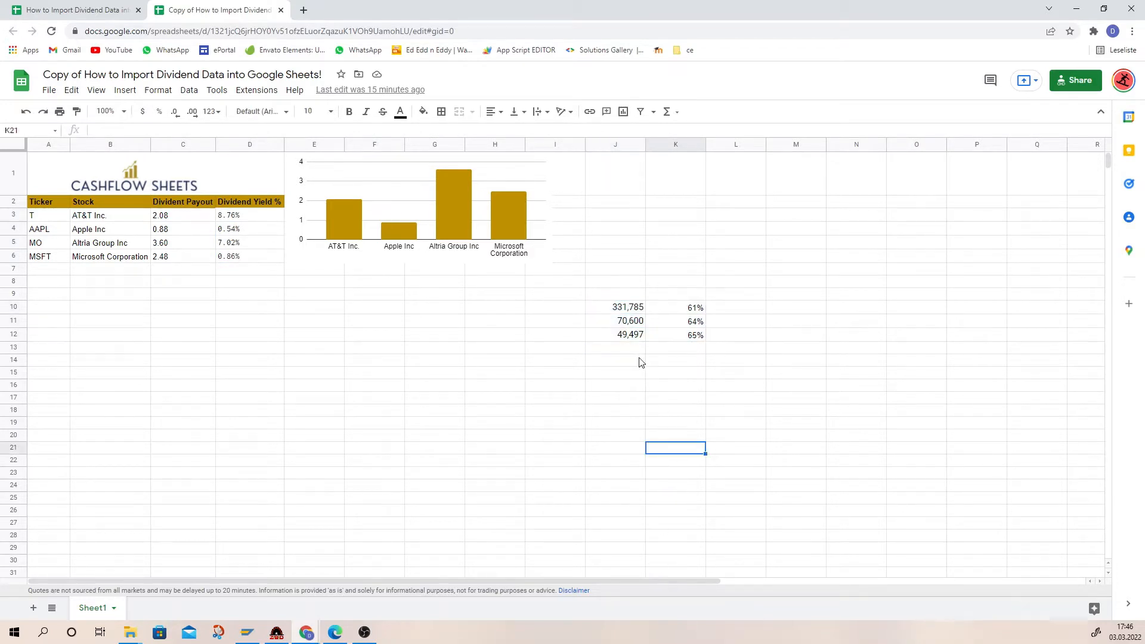
{"action": "left_click", "coordinate": [614, 310]}
{"action": "left_click_drag", "start_coordinate": [661, 312], "coordinate": [677, 332]}
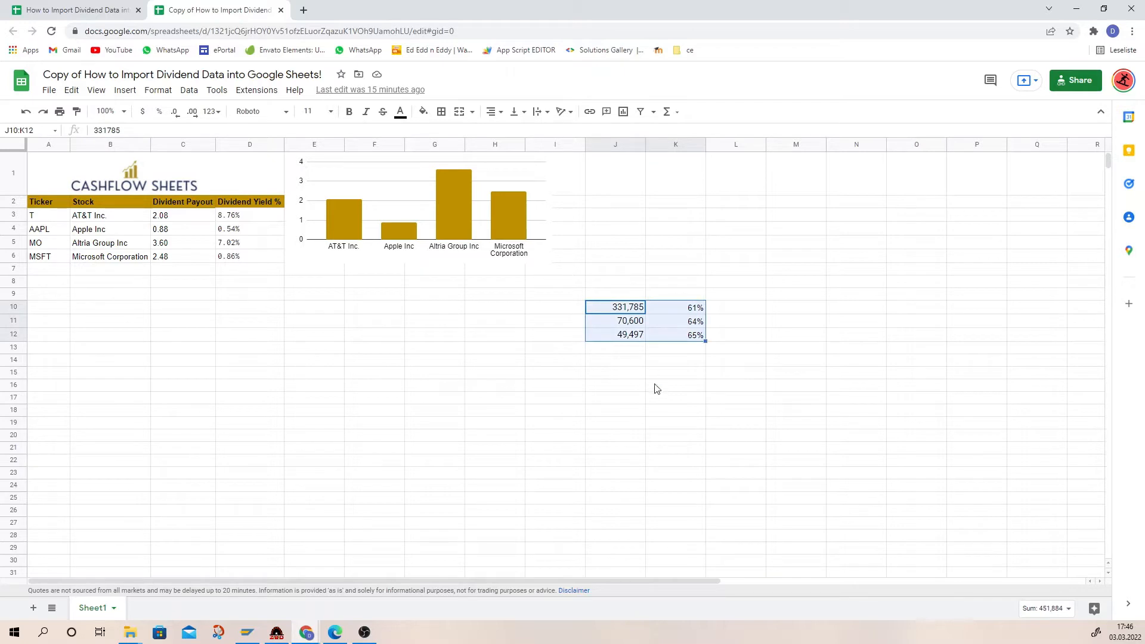
{"action": "left_click", "coordinate": [400, 111]}
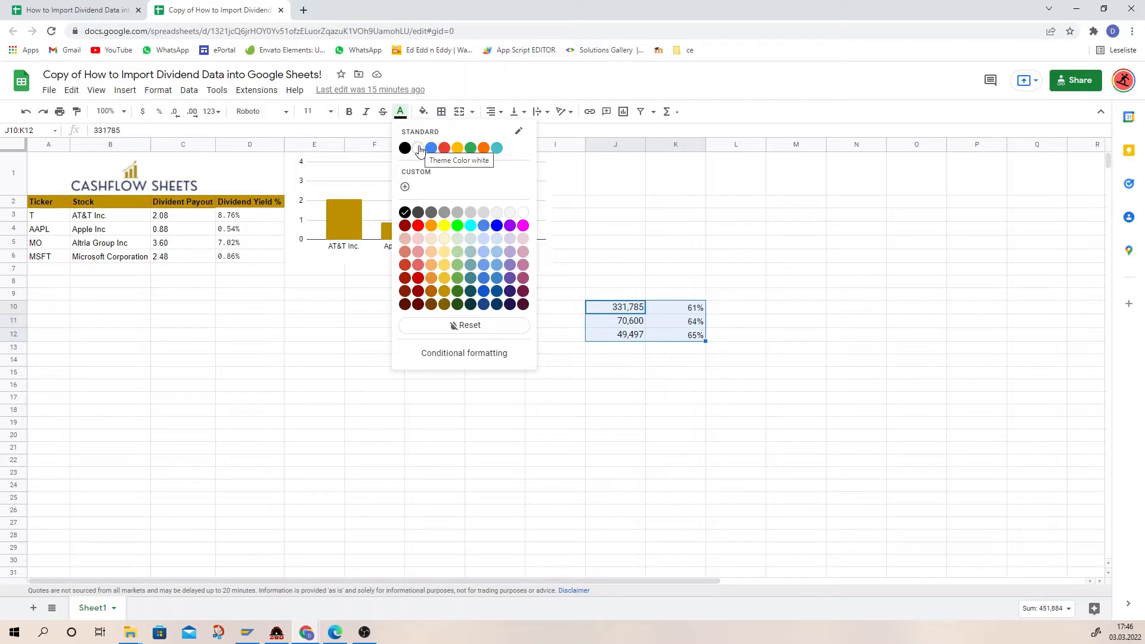
{"action": "left_click", "coordinate": [419, 149]}
{"action": "left_click", "coordinate": [714, 350]}
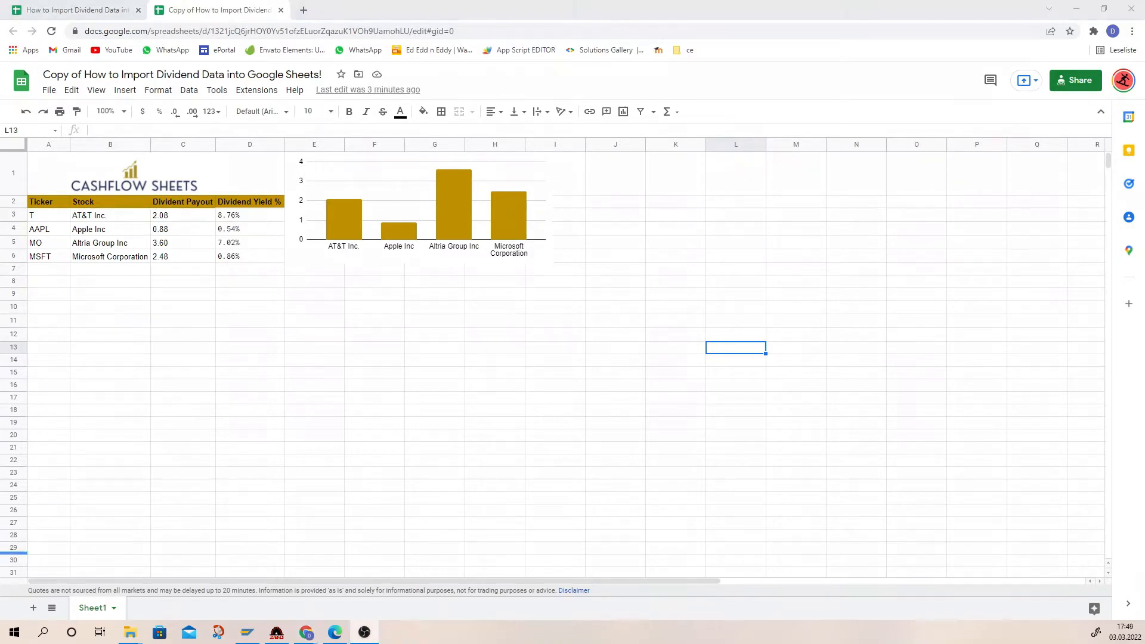
Inspect the headers and formulas in the Stock, Divident Payout and Dividend Yield % columns of the dividend table
{"action": "left_click", "coordinate": [260, 424]}
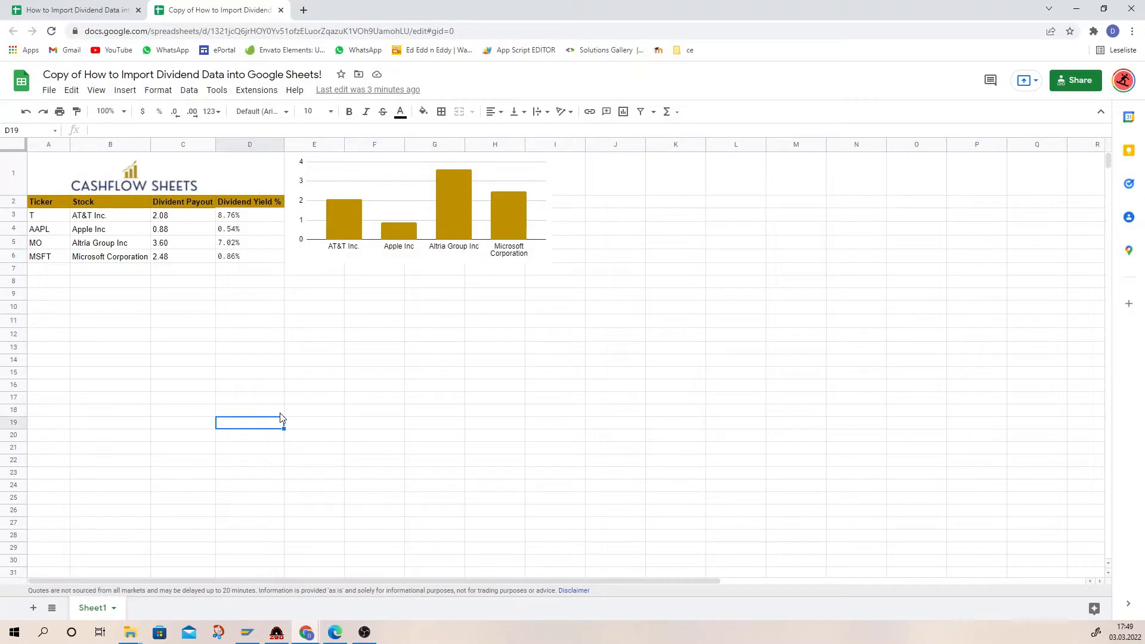
{"action": "left_click", "coordinate": [172, 204]}
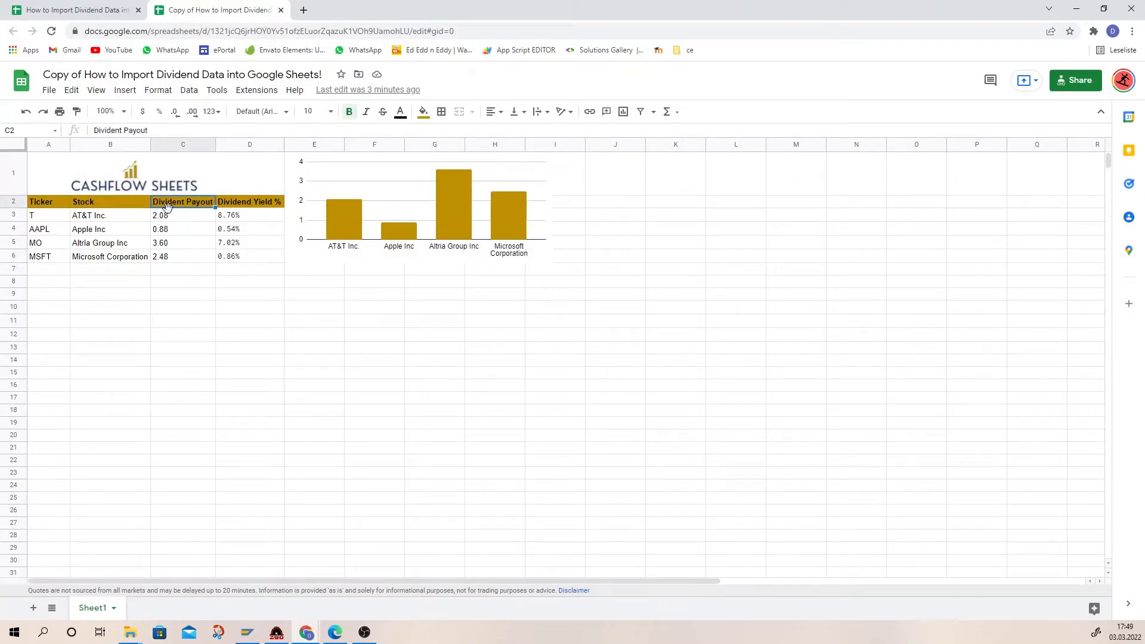
{"action": "left_click", "coordinate": [273, 202]}
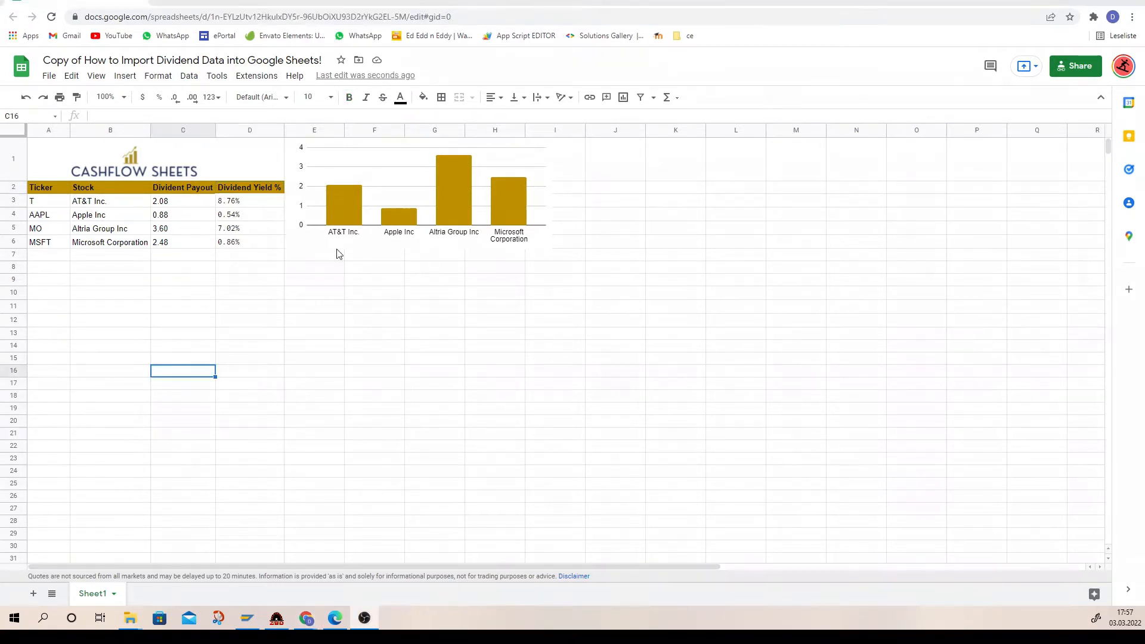
{"action": "left_click", "coordinate": [176, 257]}
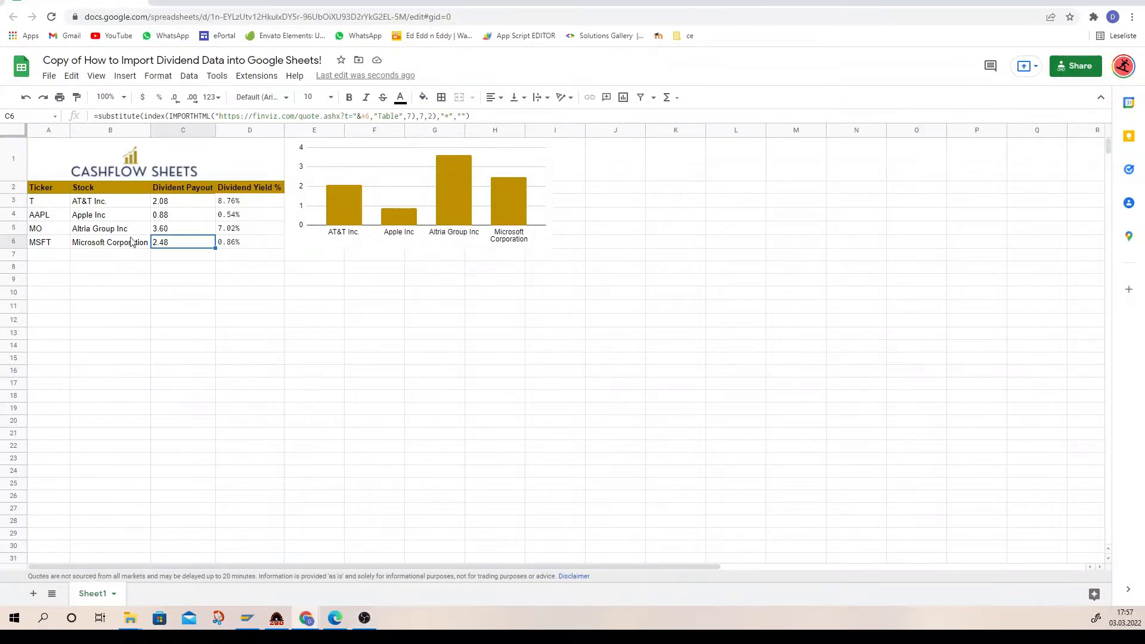
{"action": "left_click", "coordinate": [97, 212]}
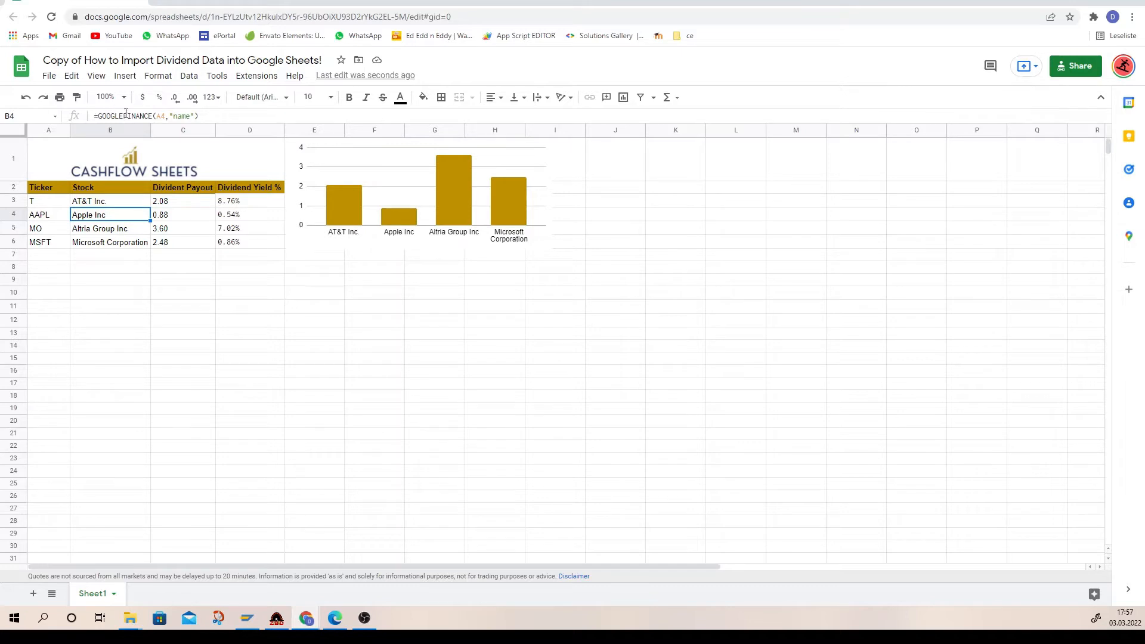
{"action": "left_click", "coordinate": [168, 206]}
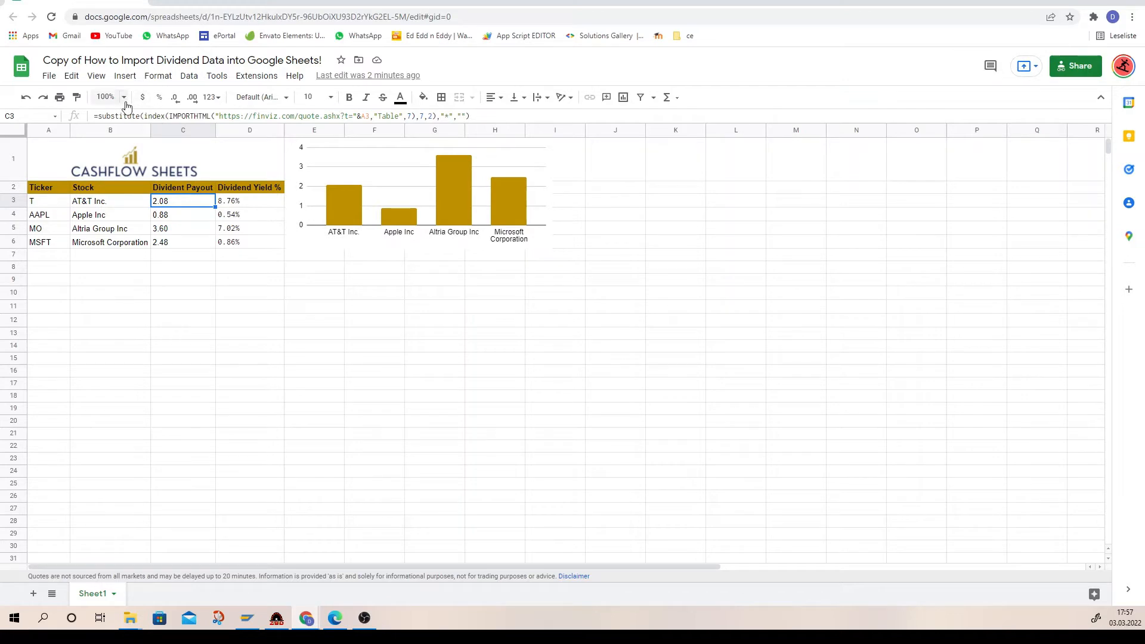
{"action": "left_click", "coordinate": [232, 206]}
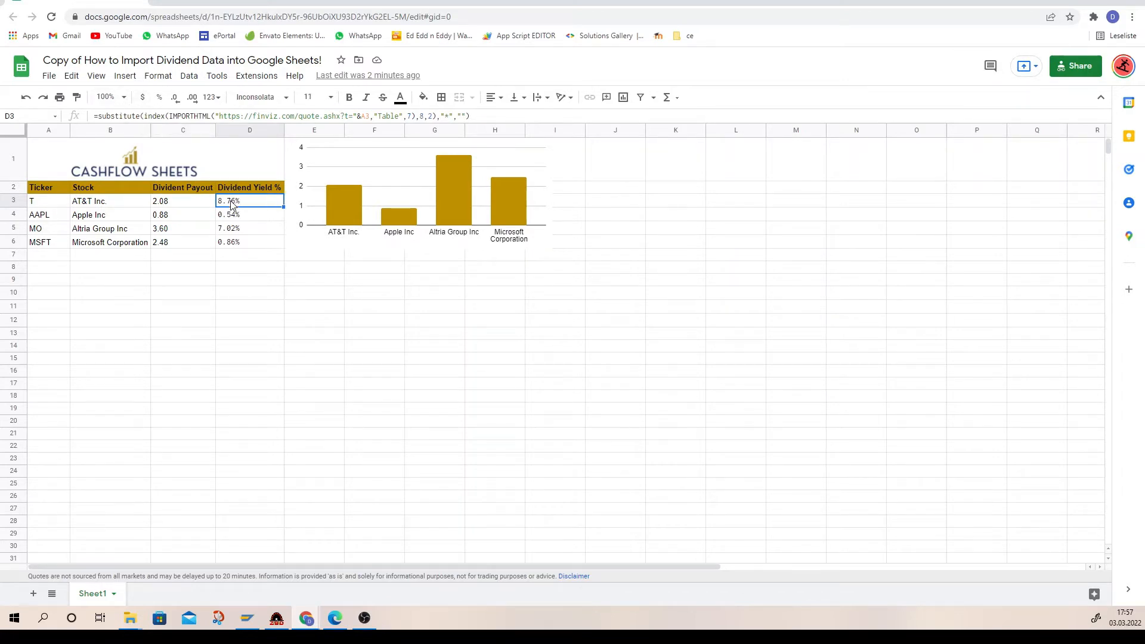
{"action": "left_click", "coordinate": [233, 216]}
{"action": "left_click", "coordinate": [206, 216]}
{"action": "left_click", "coordinate": [233, 204]}
Search the web for finviz in another browser tab and open the FINVIZ.com stock screener site
{"action": "left_click", "coordinate": [161, 7]}
{"action": "type", "text": "fi"}
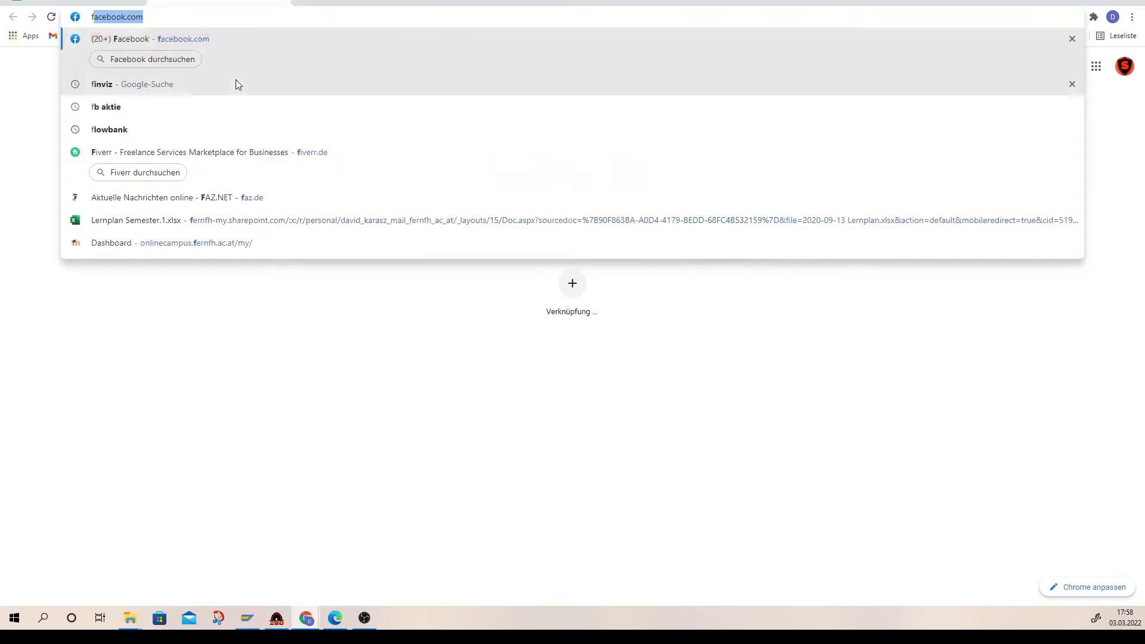
{"action": "type", "text": "nviz"}
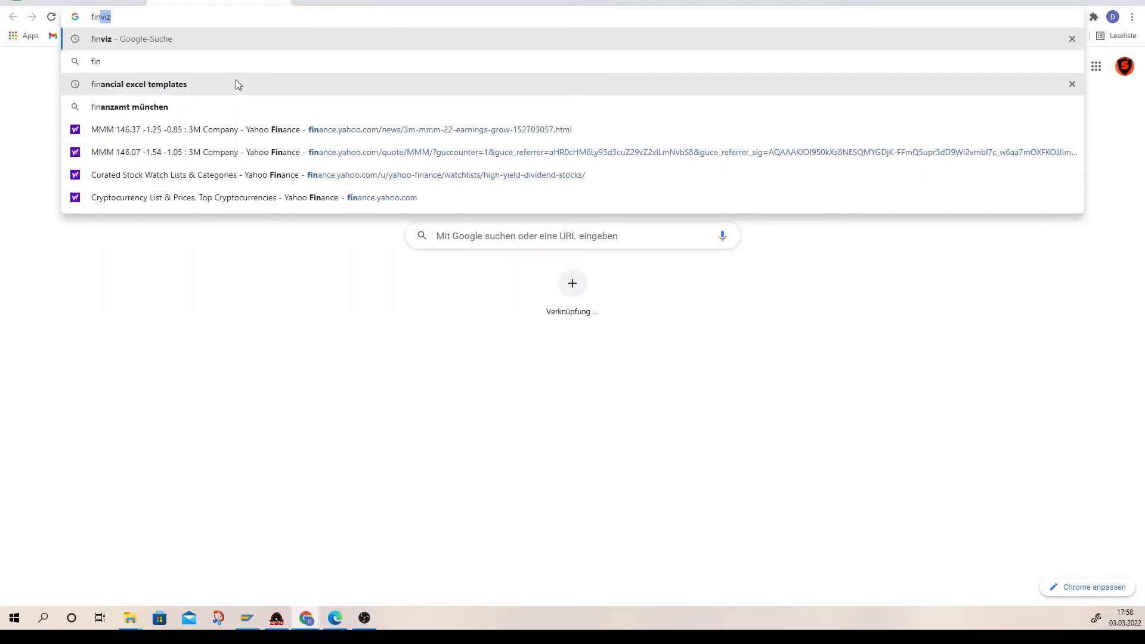
{"action": "key", "text": "Return"}
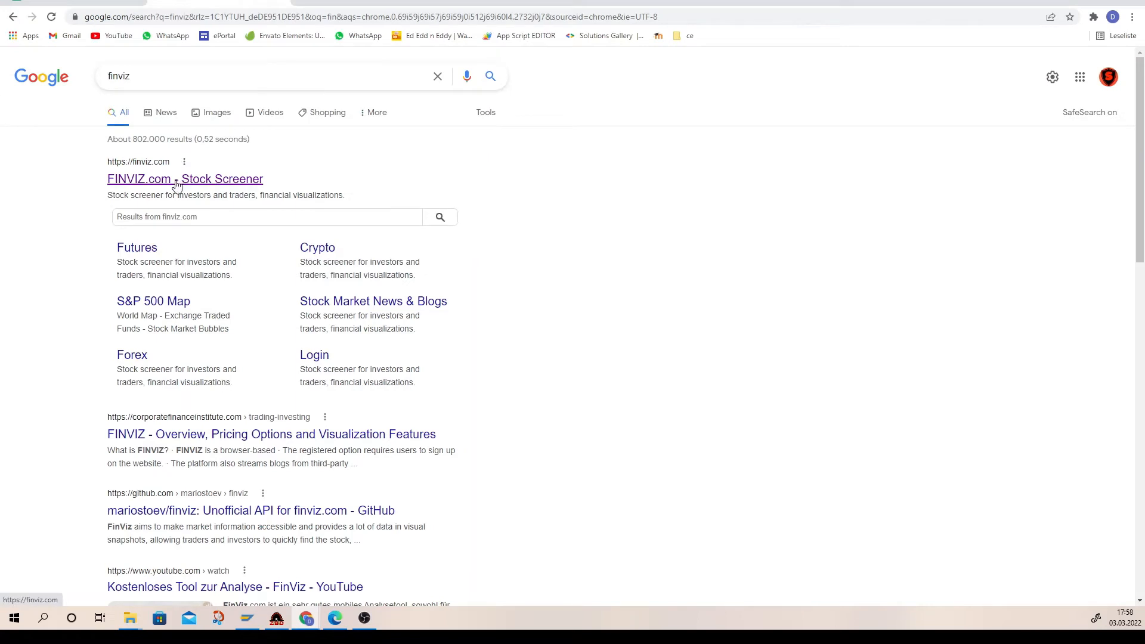
{"action": "left_click", "coordinate": [177, 185]}
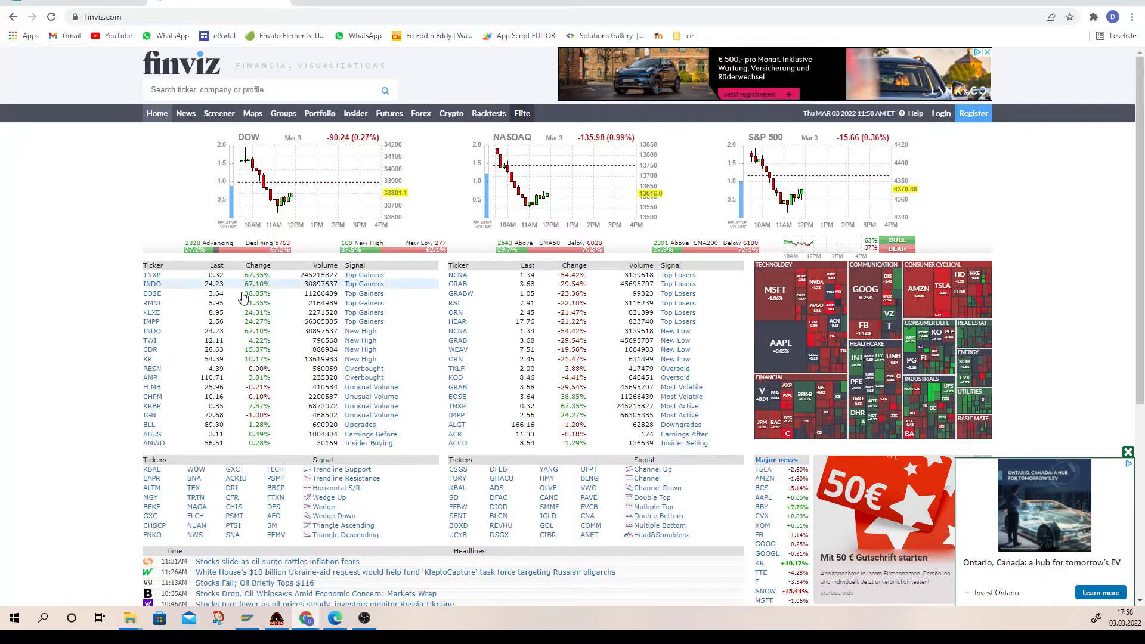
Open the FLMB quote page and examine the Dividend and Dividend % entries in its data table
{"action": "mouse_move", "coordinate": [156, 398]}
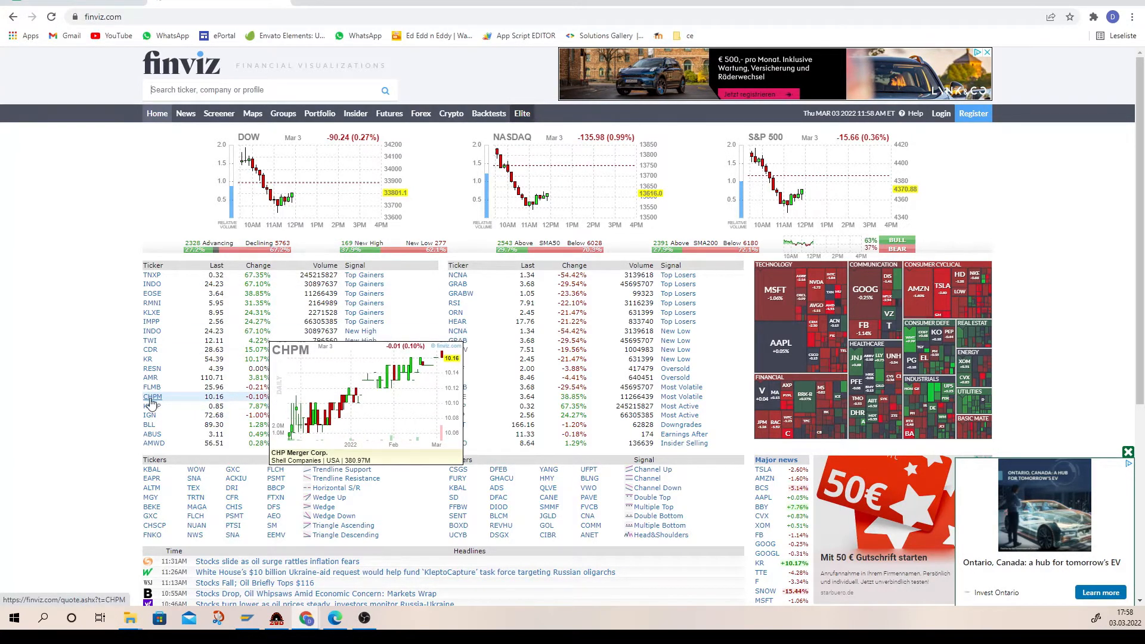
{"action": "left_click", "coordinate": [151, 387]}
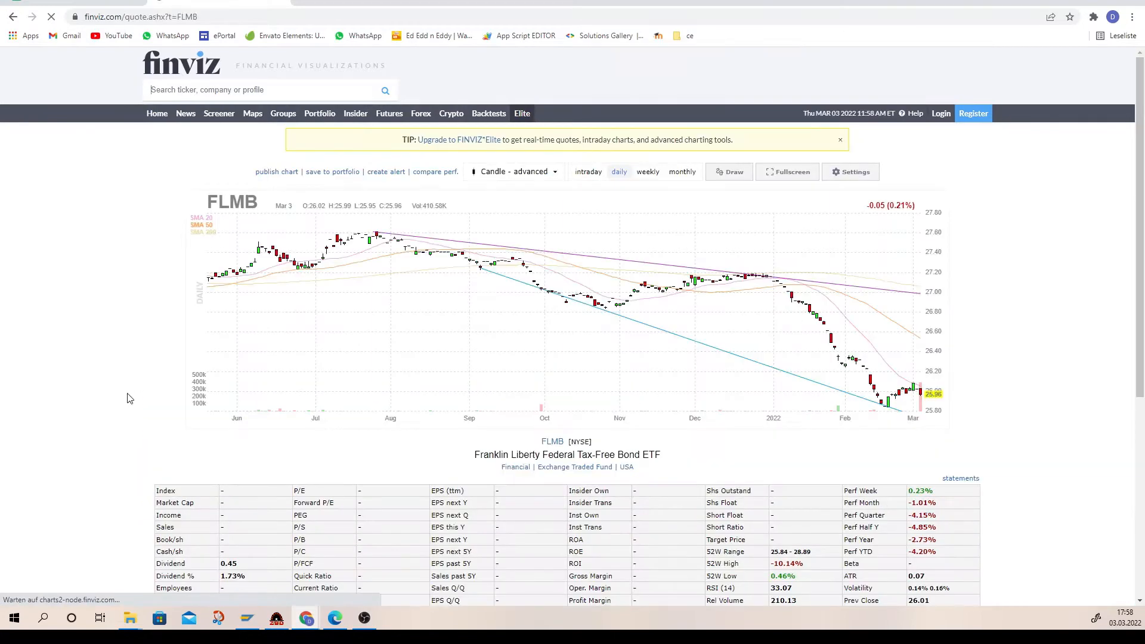
{"action": "scroll", "coordinate": [127, 398], "scroll_direction": "down", "scroll_amount": 5}
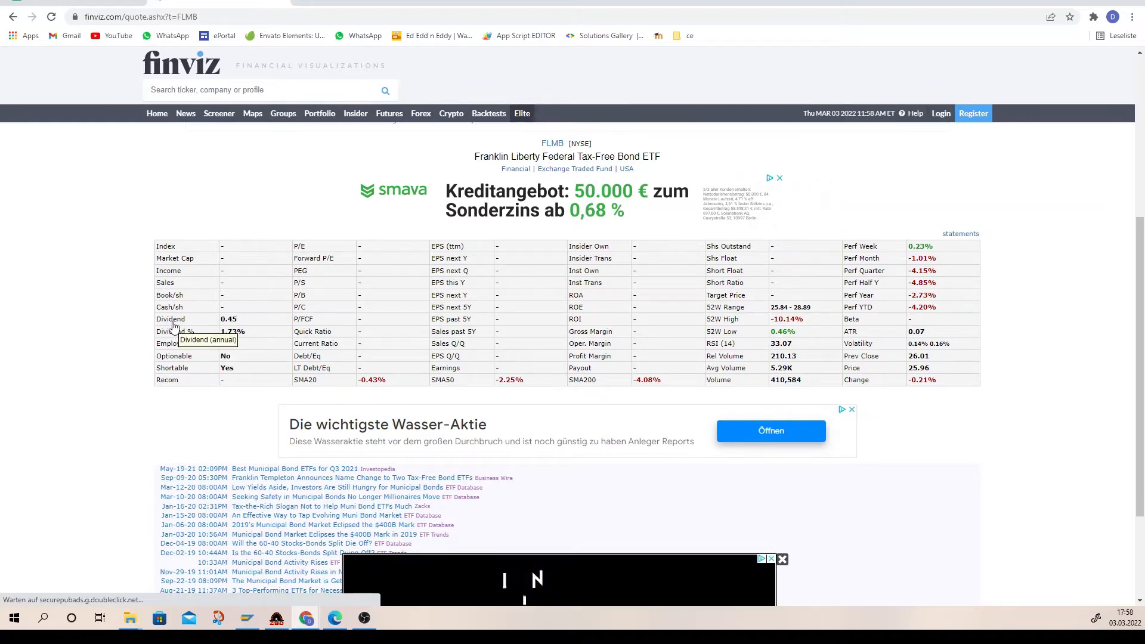
{"action": "left_click_drag", "start_coordinate": [236, 332], "coordinate": [228, 321]}
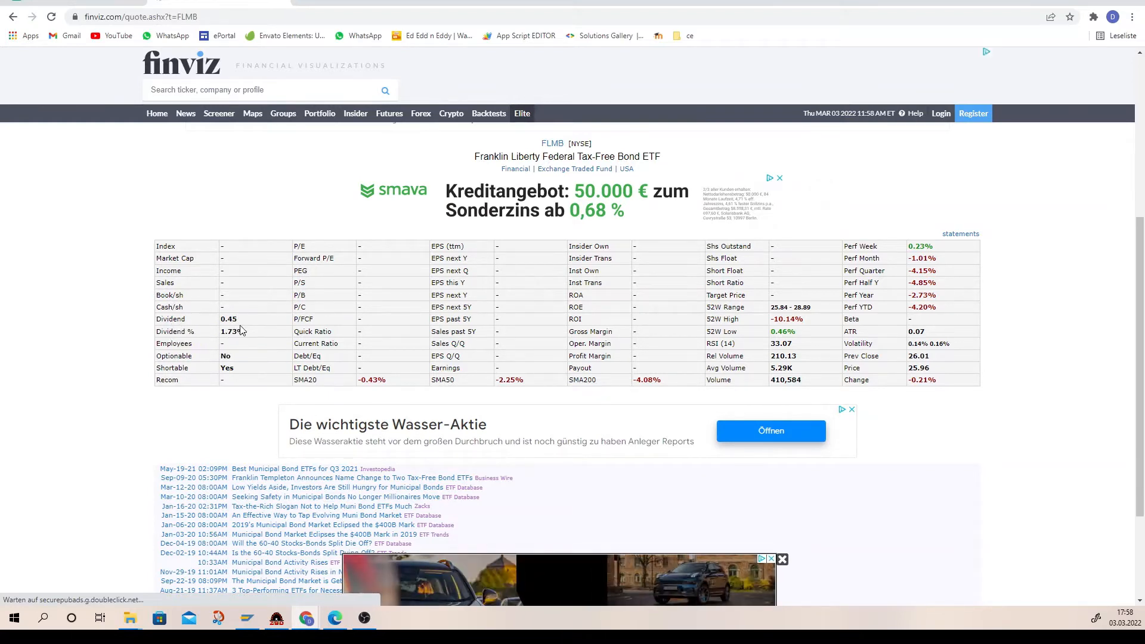
{"action": "left_click", "coordinate": [247, 336]}
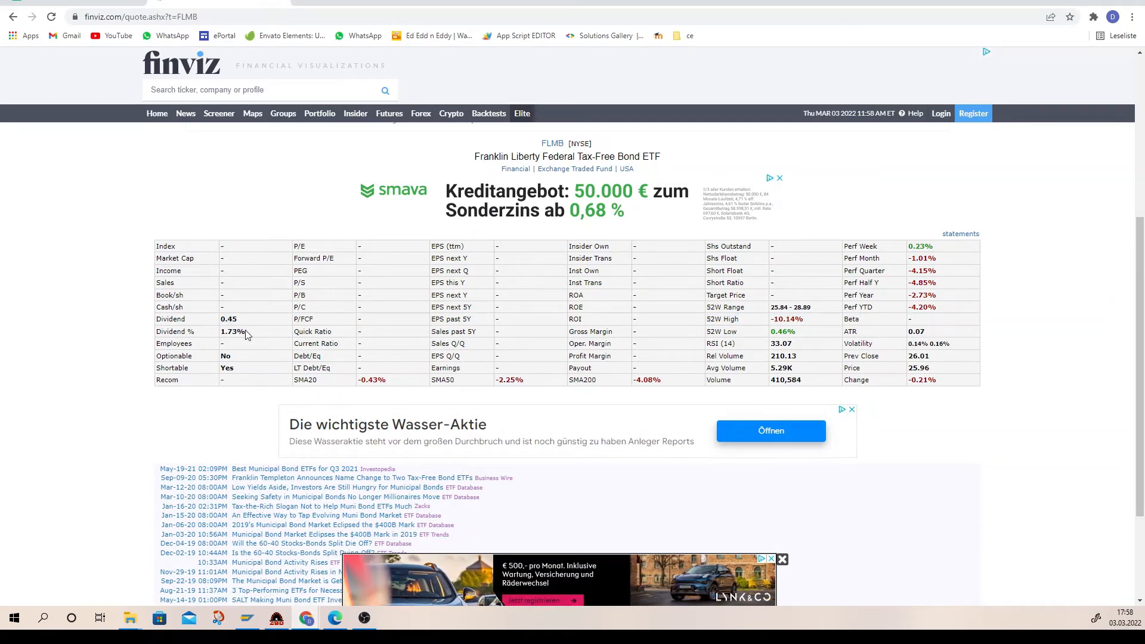
{"action": "triple_click", "coordinate": [227, 328]}
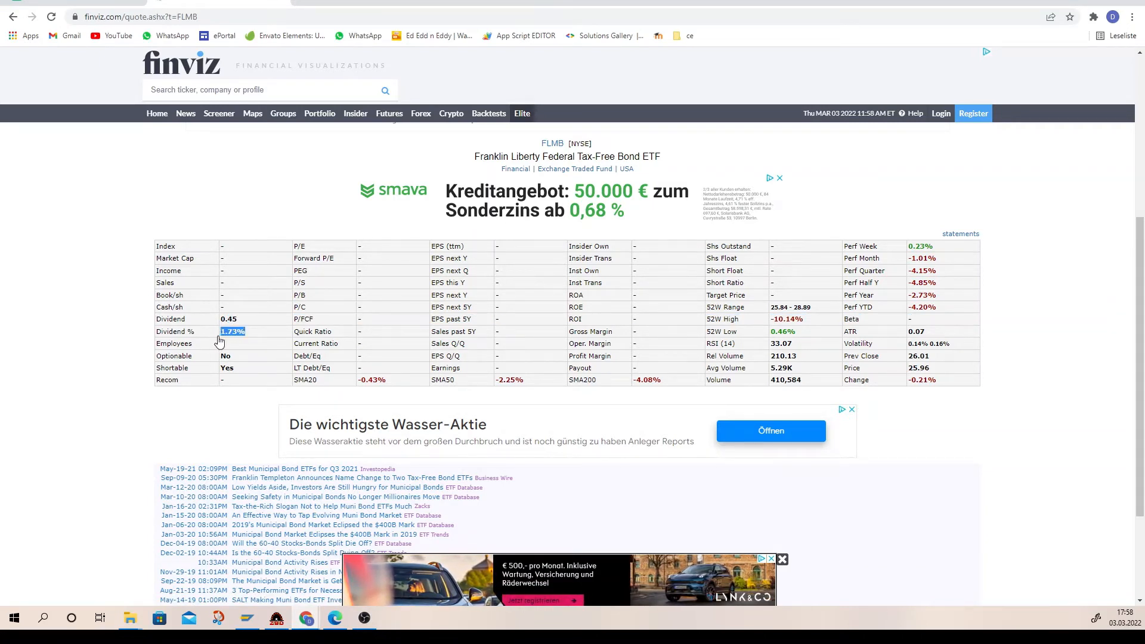
{"action": "left_click", "coordinate": [241, 326]}
Switch to the blank untitled spreadsheet and rename it Import Dividend Data
{"action": "left_click", "coordinate": [90, 4]}
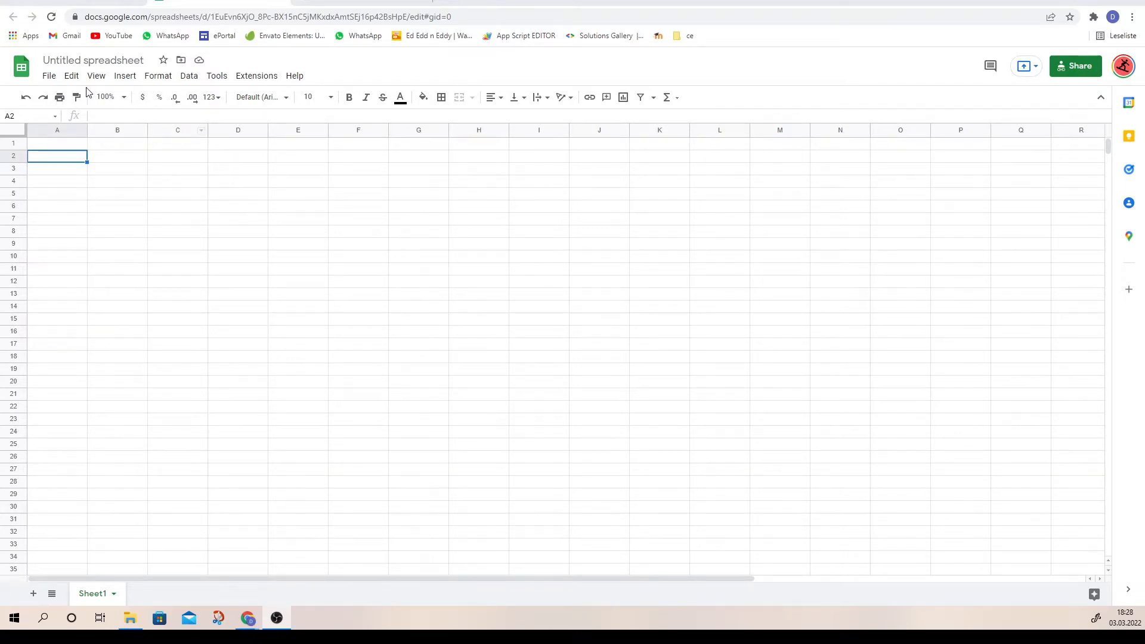
{"action": "left_click", "coordinate": [101, 64]}
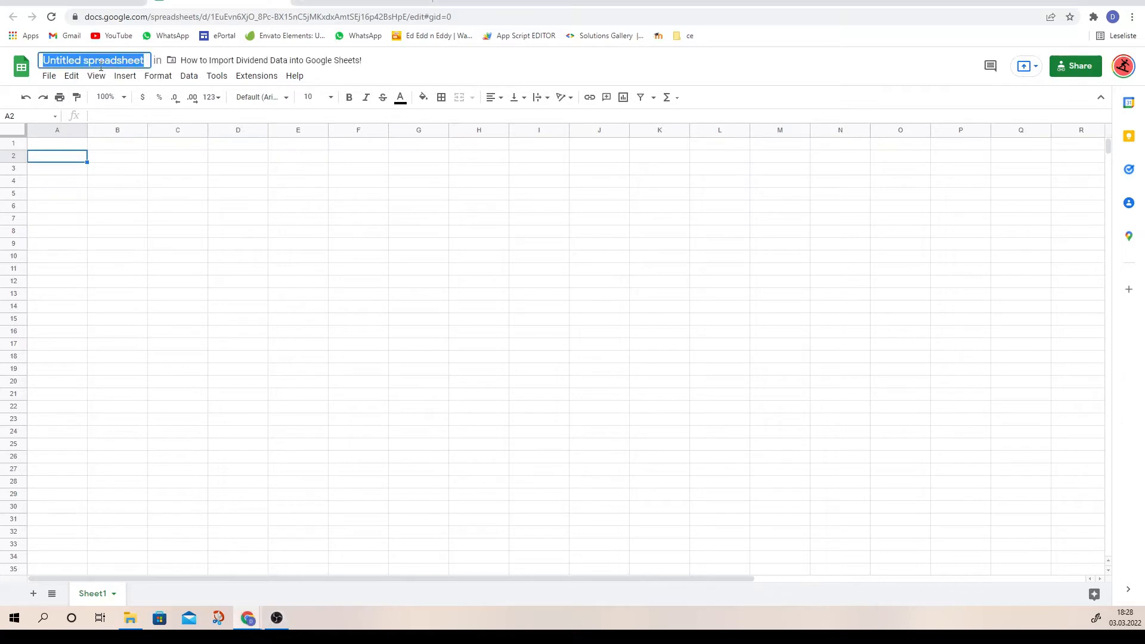
{"action": "type", "text": "Import "}
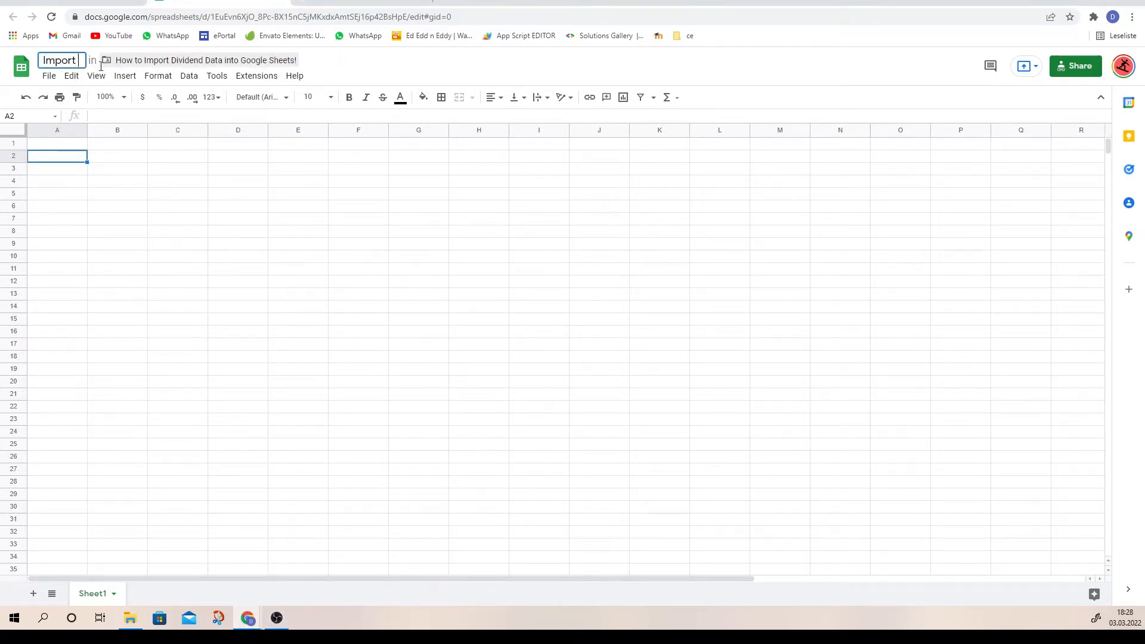
{"action": "type", "text": "Divid"}
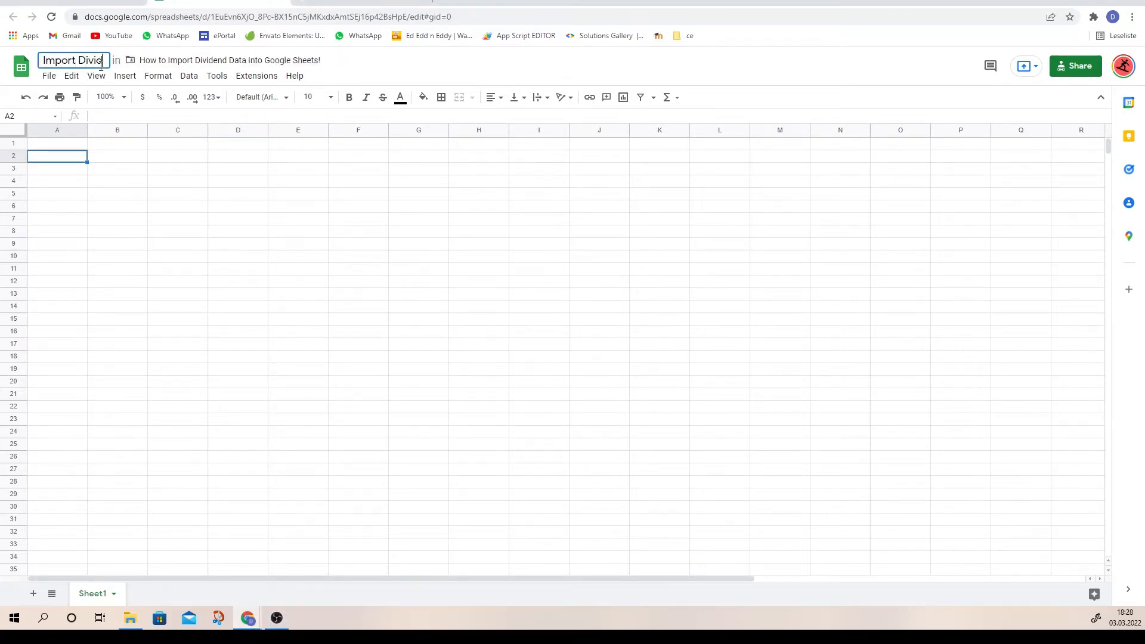
{"action": "type", "text": "end Data"}
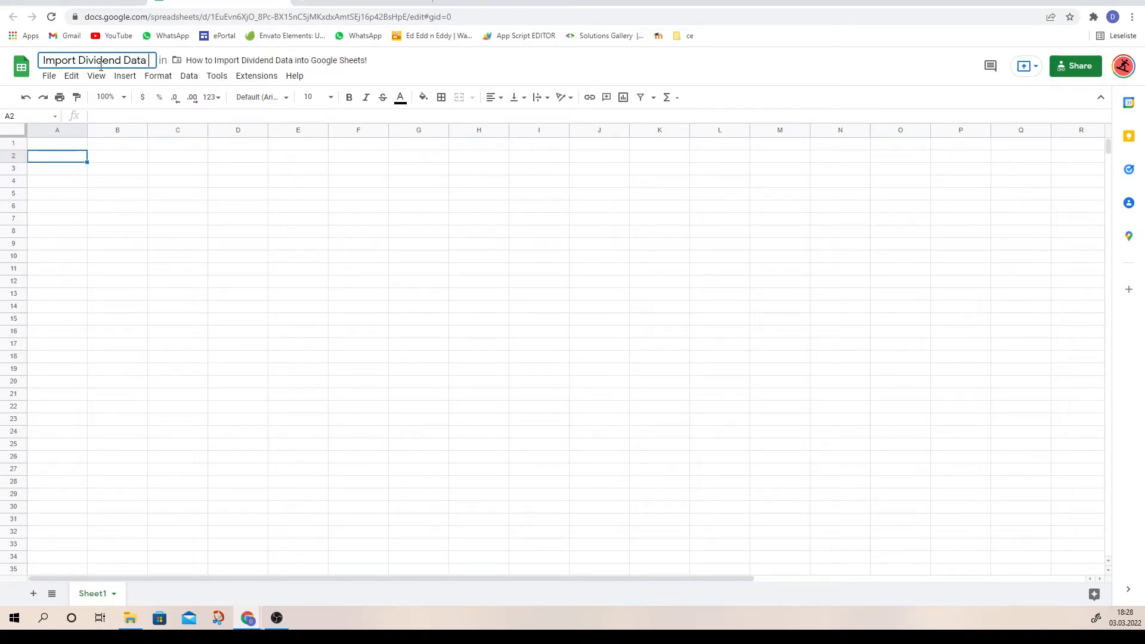
{"action": "left_click", "coordinate": [273, 217]}
Enter the headers Ticker, Stock, Dividend Payout and Dividend Yield % in cells A2 to D2
{"action": "left_click", "coordinate": [58, 182]}
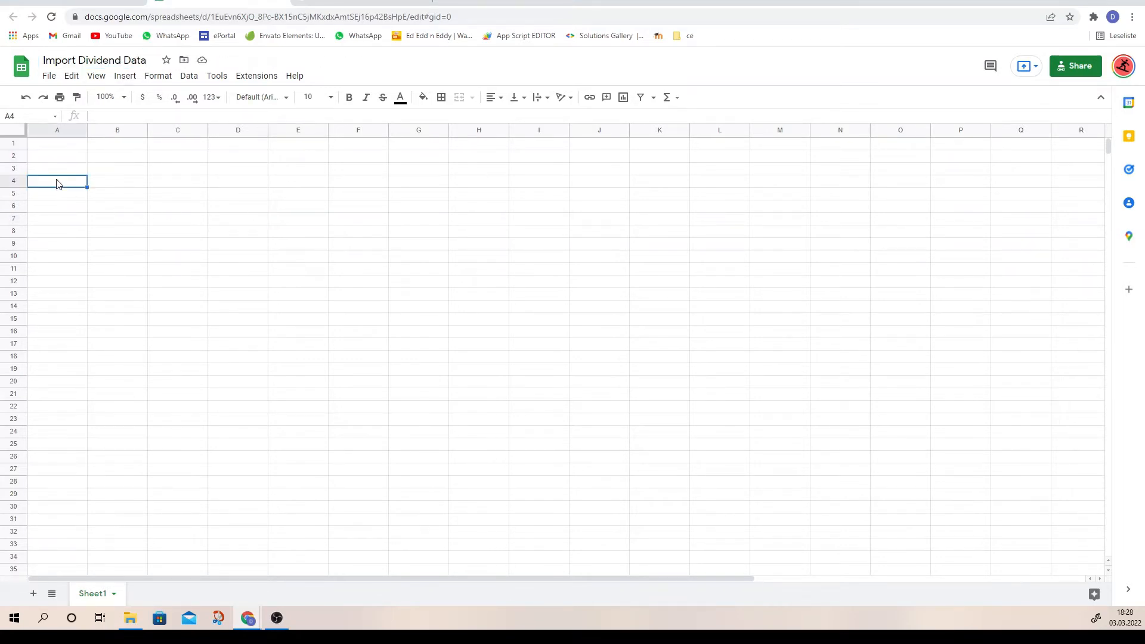
{"action": "left_click", "coordinate": [62, 170]}
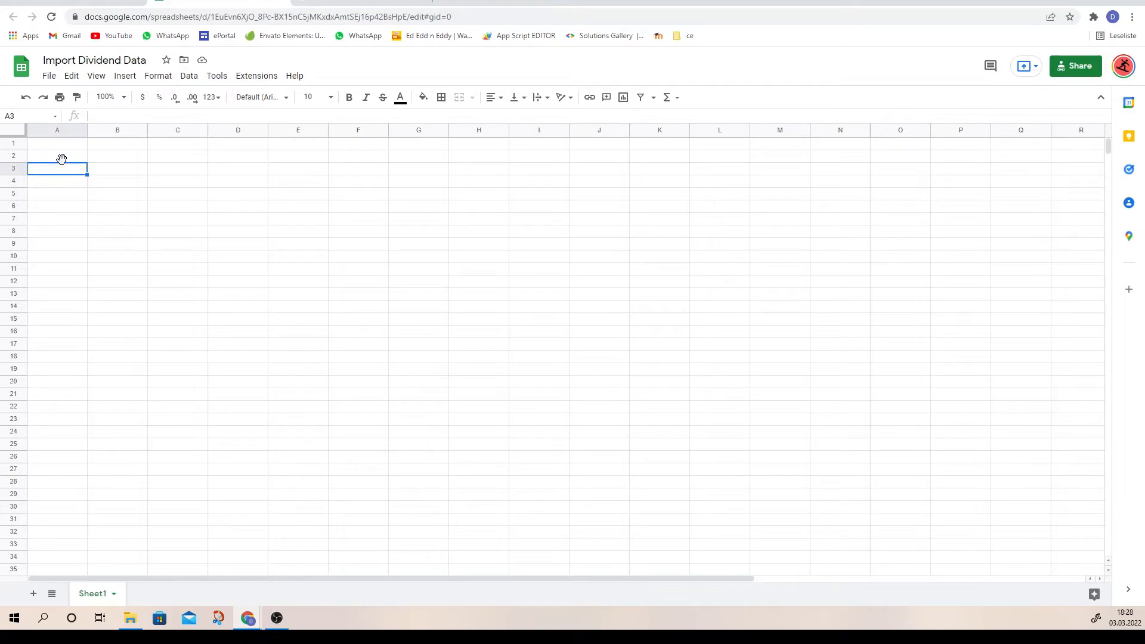
{"action": "left_click", "coordinate": [62, 158]}
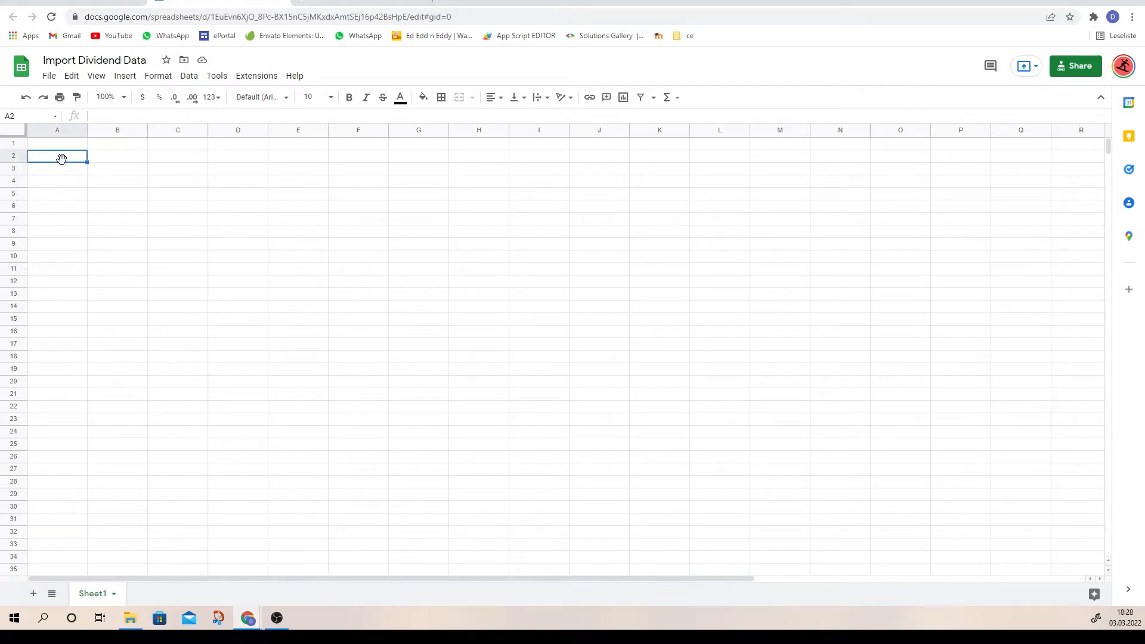
{"action": "type", "text": "Ticker"}
{"action": "key", "text": "Tab"}
{"action": "type", "text": "Stoc"}
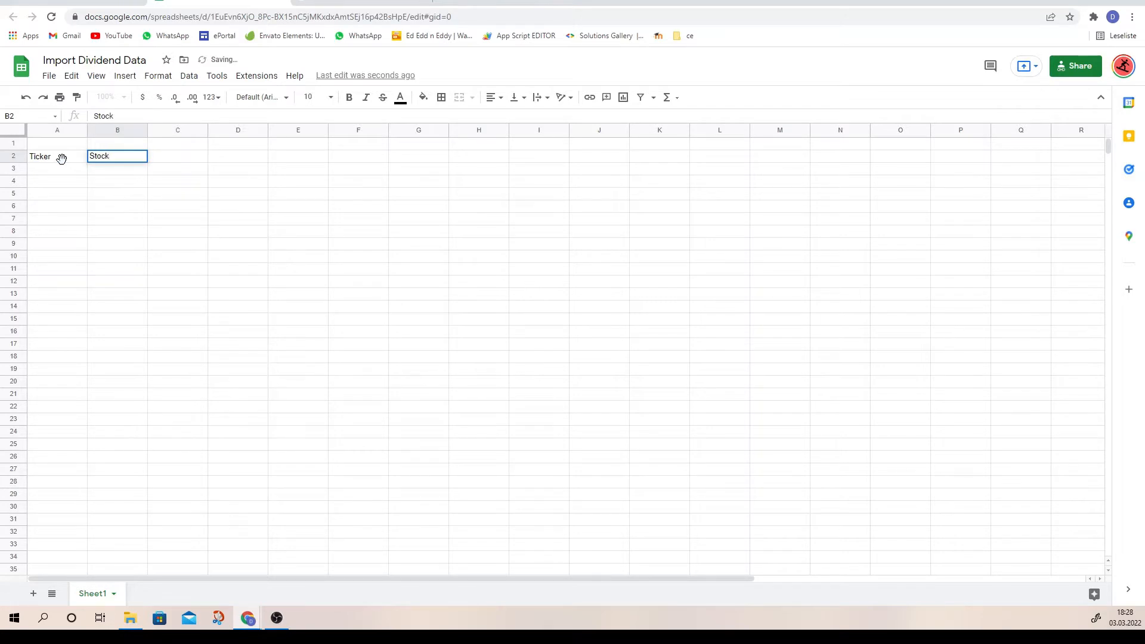
{"action": "key", "text": "Tab"}
{"action": "type", "text": "Divid"}
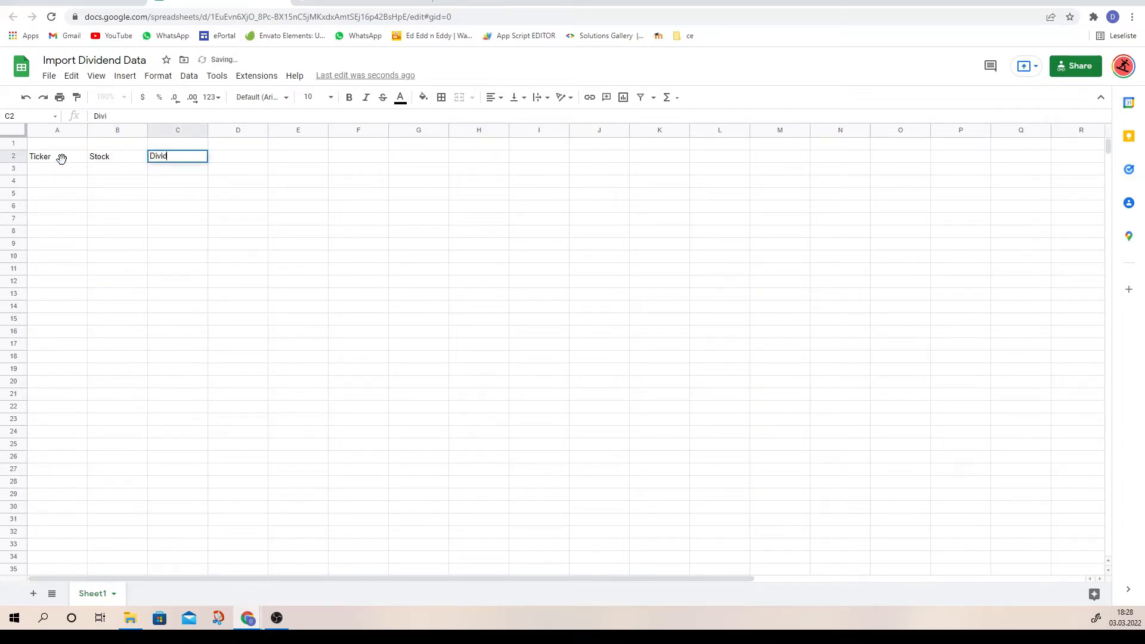
{"action": "type", "text": "end Payout"}
{"action": "key", "text": "Tab"}
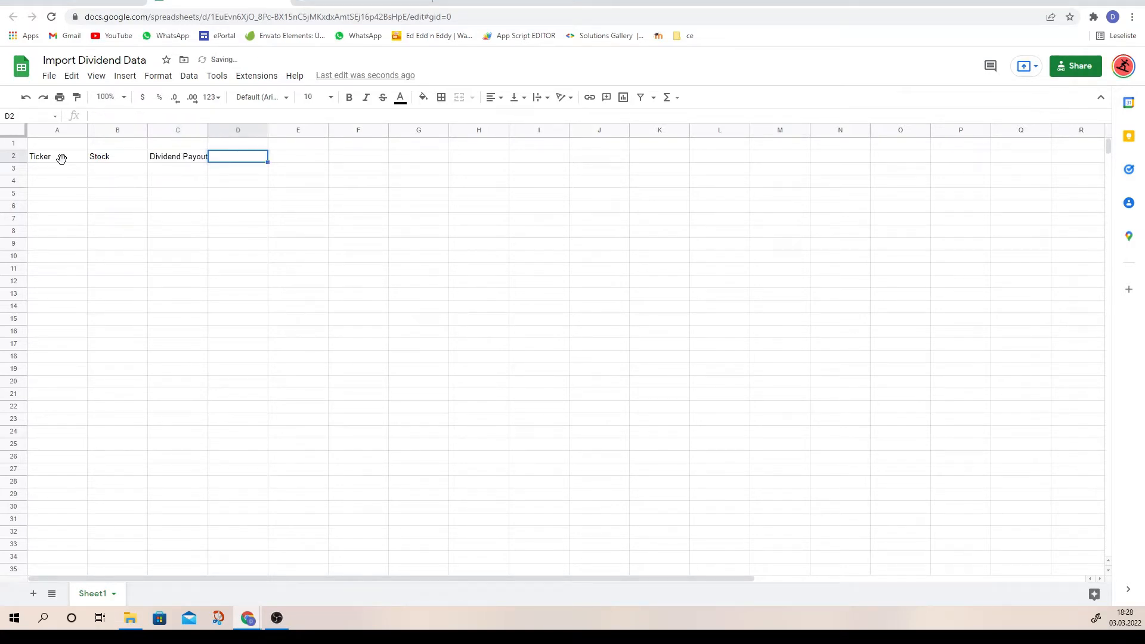
{"action": "type", "text": "Dividend Yield "}
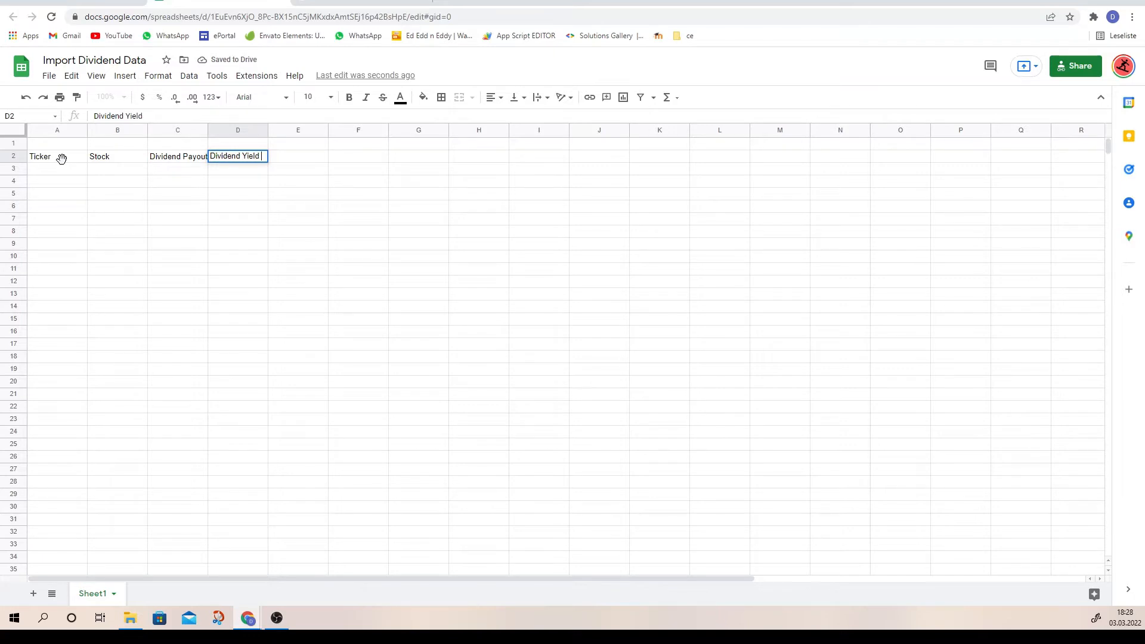
{"action": "type", "text": "%"}
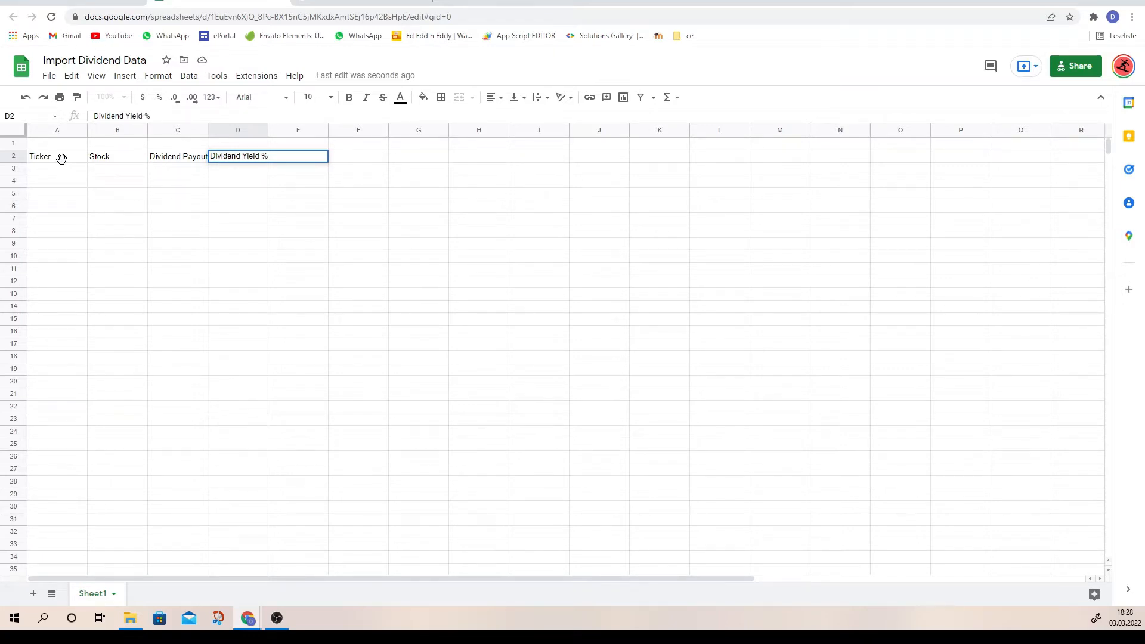
{"action": "key", "text": "Return"}
Fit the widths of columns C and D to their header text
{"action": "left_click", "coordinate": [514, 183]}
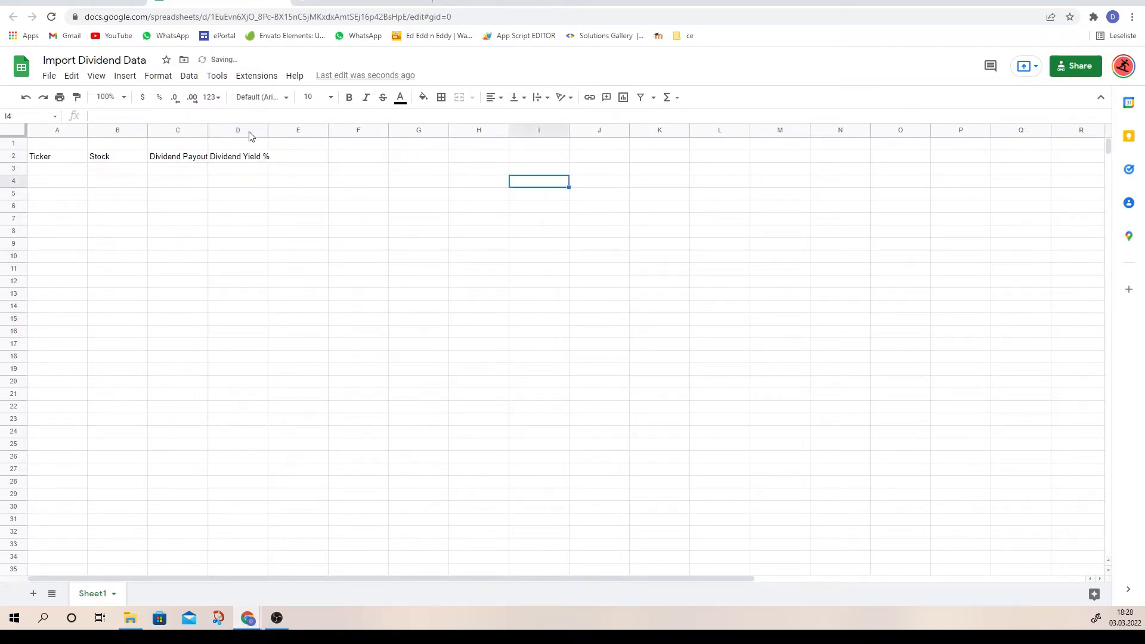
{"action": "double_click", "coordinate": [207, 131]}
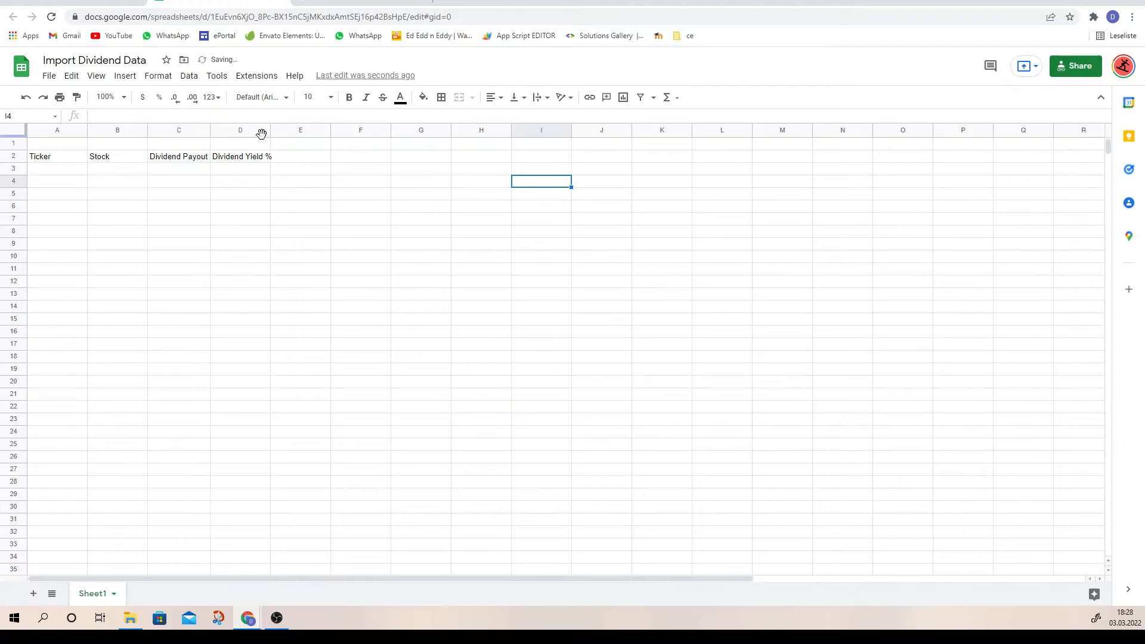
{"action": "double_click", "coordinate": [270, 131]}
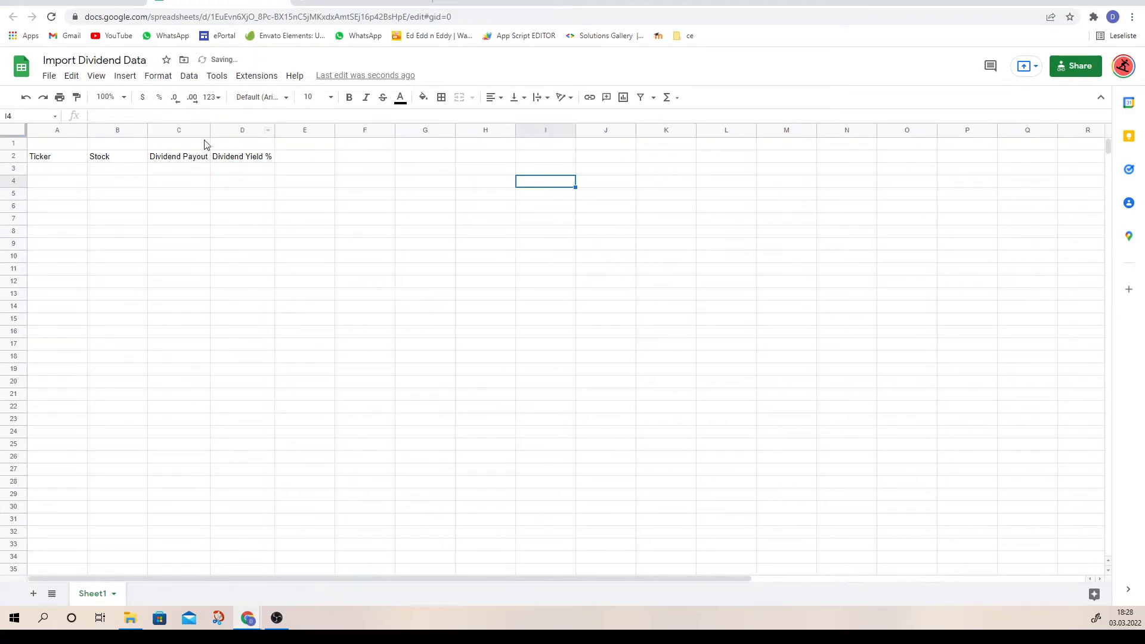
Select A3 for the first ticker, then search the web for "ticker of facebook" in another browser tab
{"action": "left_click", "coordinate": [40, 208]}
{"action": "left_click", "coordinate": [47, 171]}
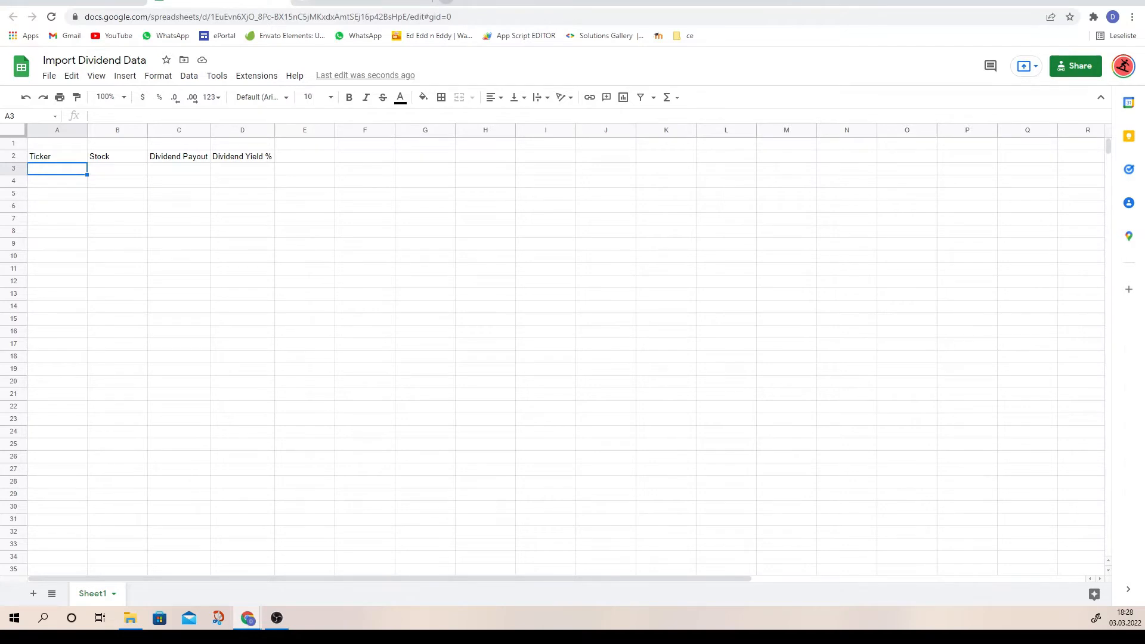
{"action": "left_click", "coordinate": [446, 2]}
{"action": "left_click", "coordinate": [534, 239]}
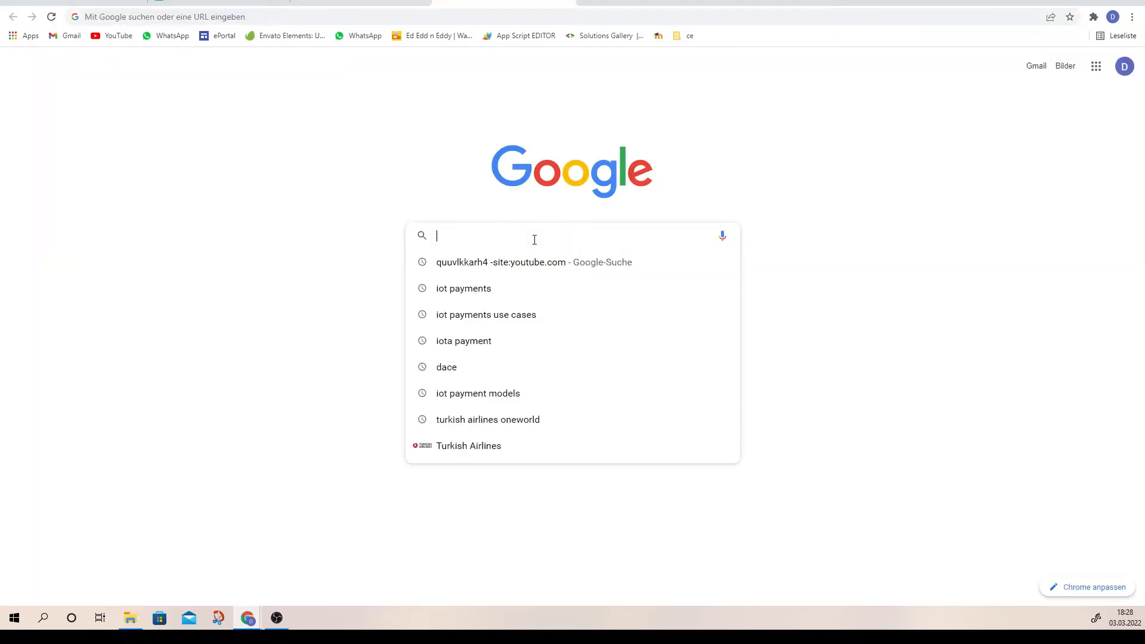
{"action": "type", "text": "ticker o"}
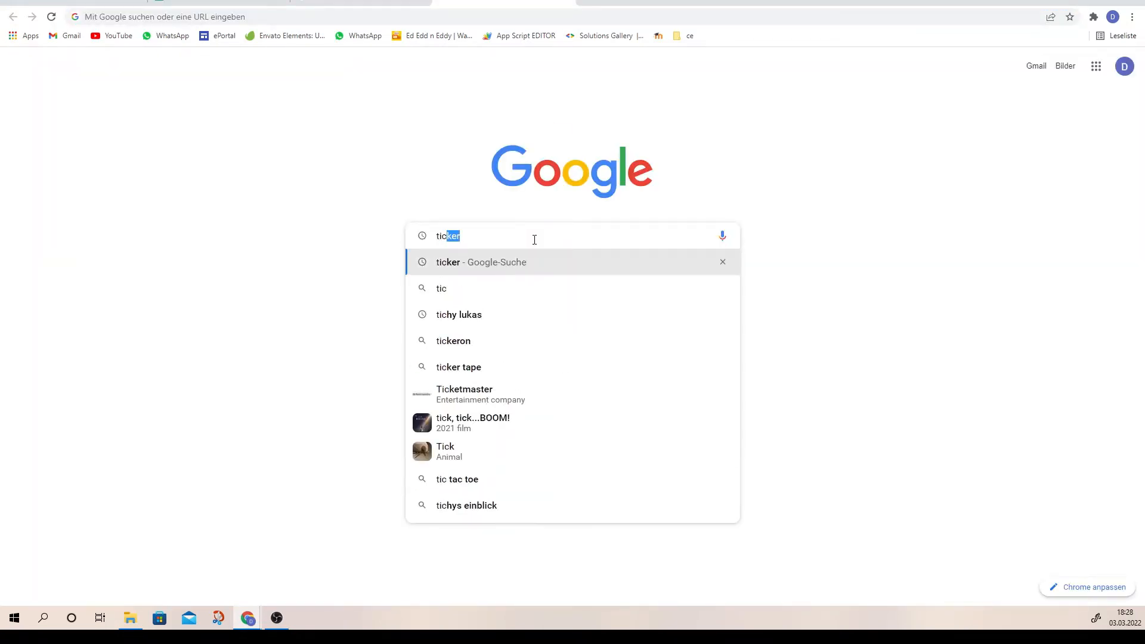
{"action": "type", "text": "f f"}
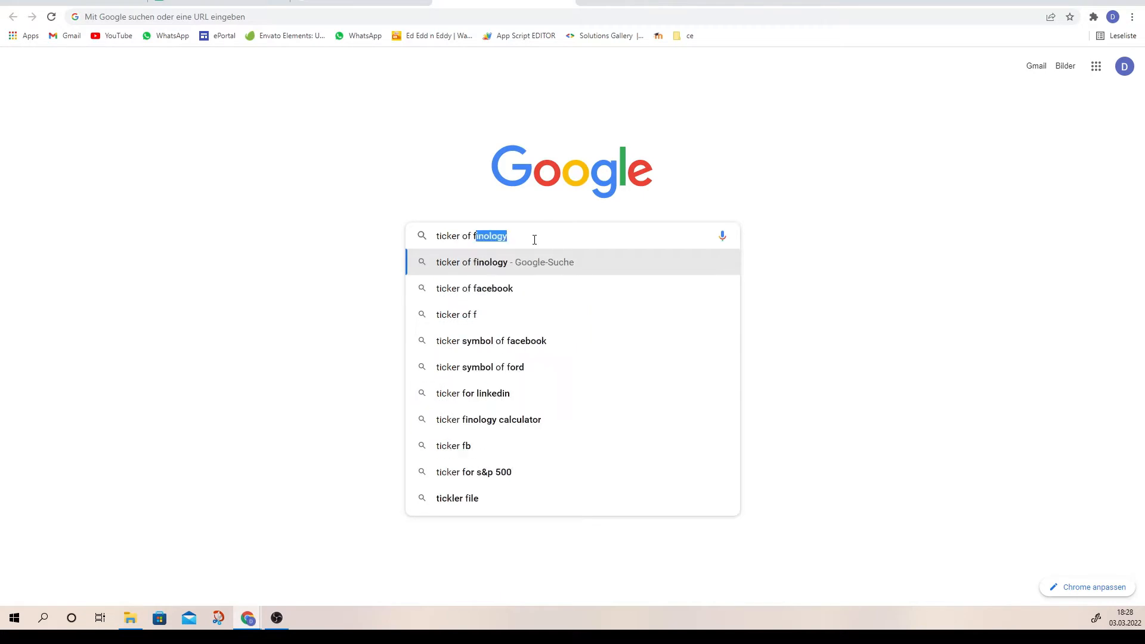
{"action": "key", "text": "BackSpace"}
{"action": "key", "text": "Up"}
{"action": "key", "text": "Return"}
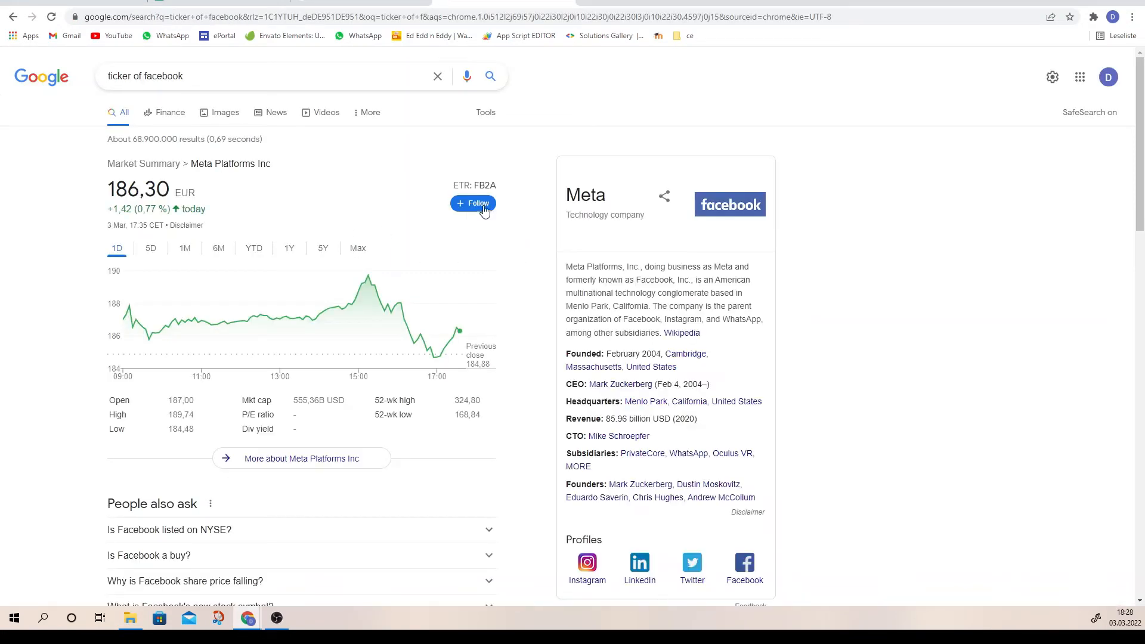
Copy the ticker FB2A from the search result into cell A3 of the Import Dividend Data spreadsheet
{"action": "double_click", "coordinate": [485, 185]}
{"action": "key", "text": "ctrl+c"}
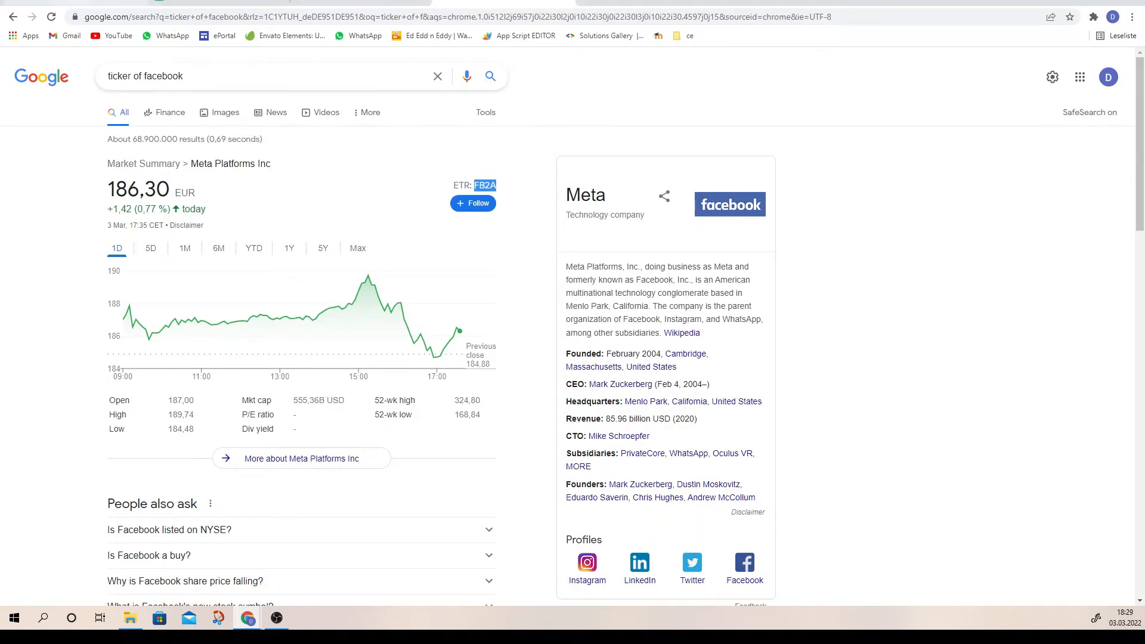
{"action": "left_click", "coordinate": [358, 2]}
{"action": "left_click", "coordinate": [119, 3]}
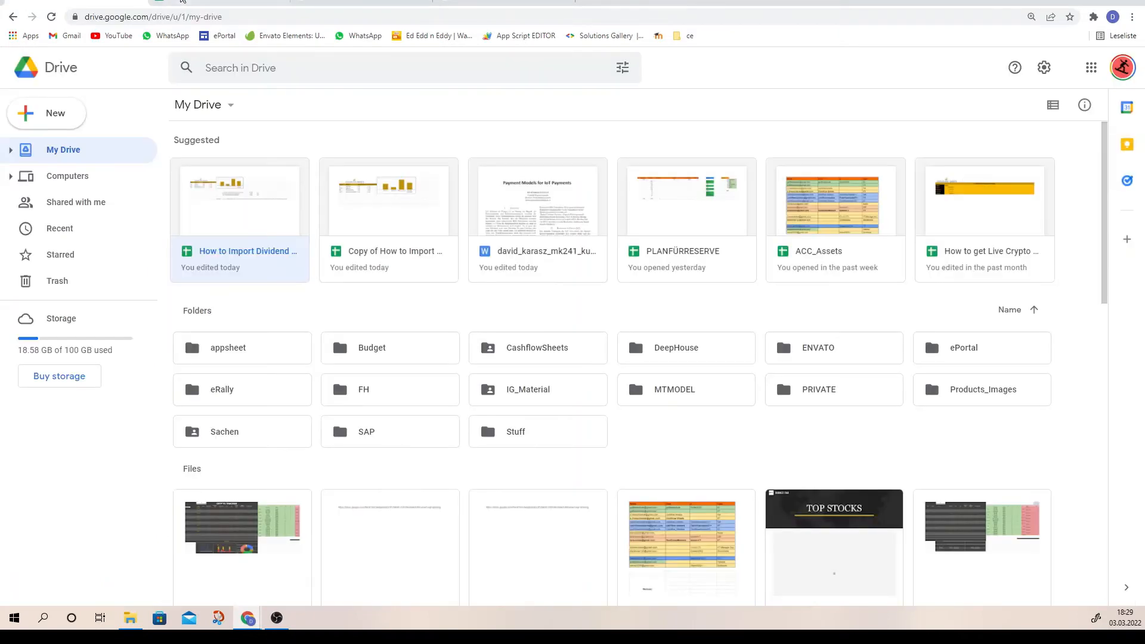
{"action": "left_click", "coordinate": [179, 2]}
{"action": "key", "text": "ctrl+v"}
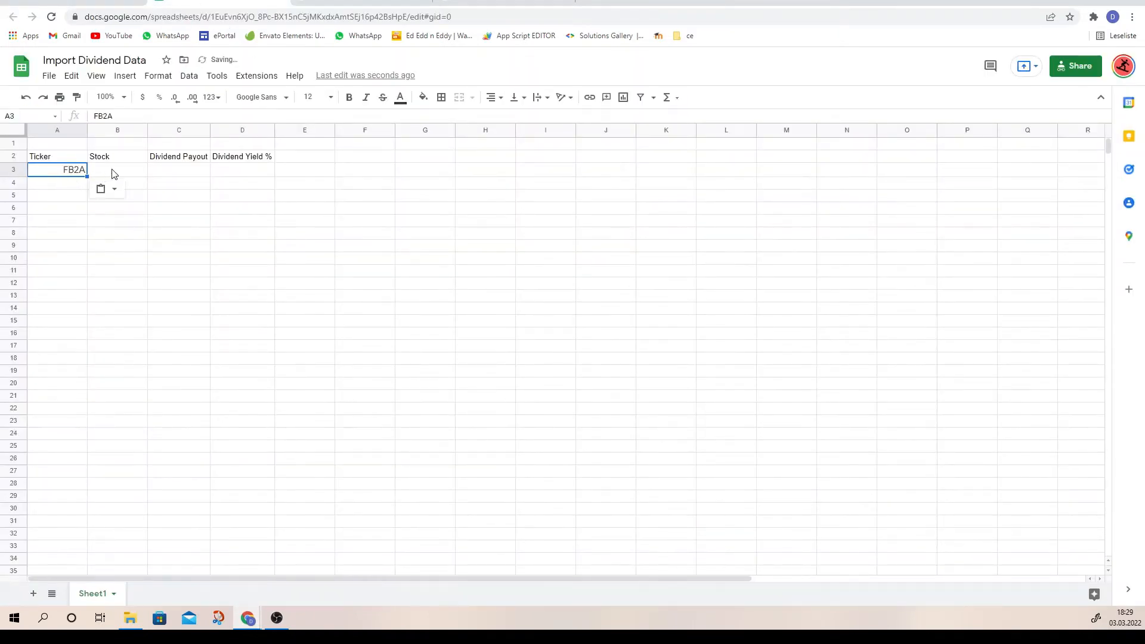
Enter a GOOGLEFINANCE formula in B3 that returns the "name" attribute for the ticker in A3, and fit column B to its content
{"action": "left_click", "coordinate": [114, 173]}
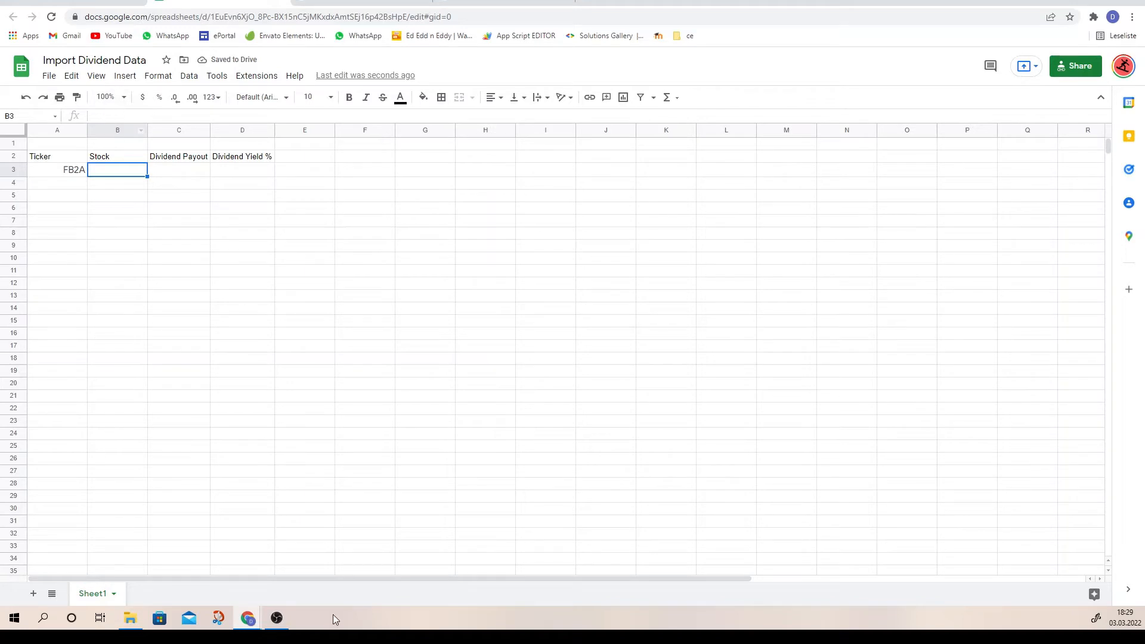
{"action": "left_click", "coordinate": [105, 116]}
{"action": "type", "text": "=go"}
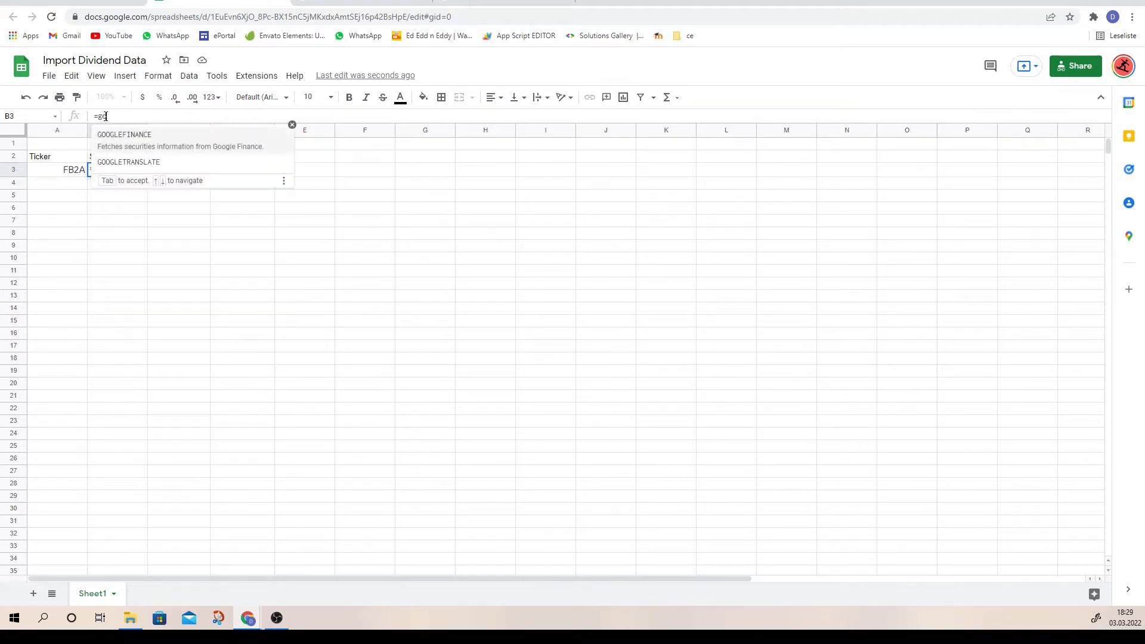
{"action": "left_click", "coordinate": [146, 148]}
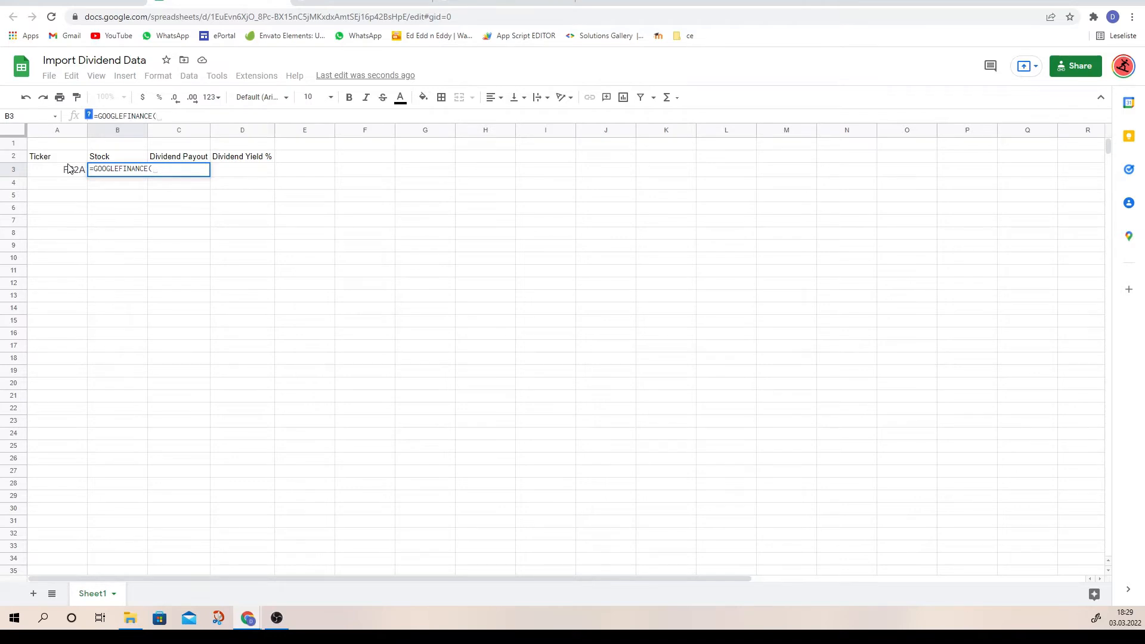
{"action": "left_click", "coordinate": [54, 170]}
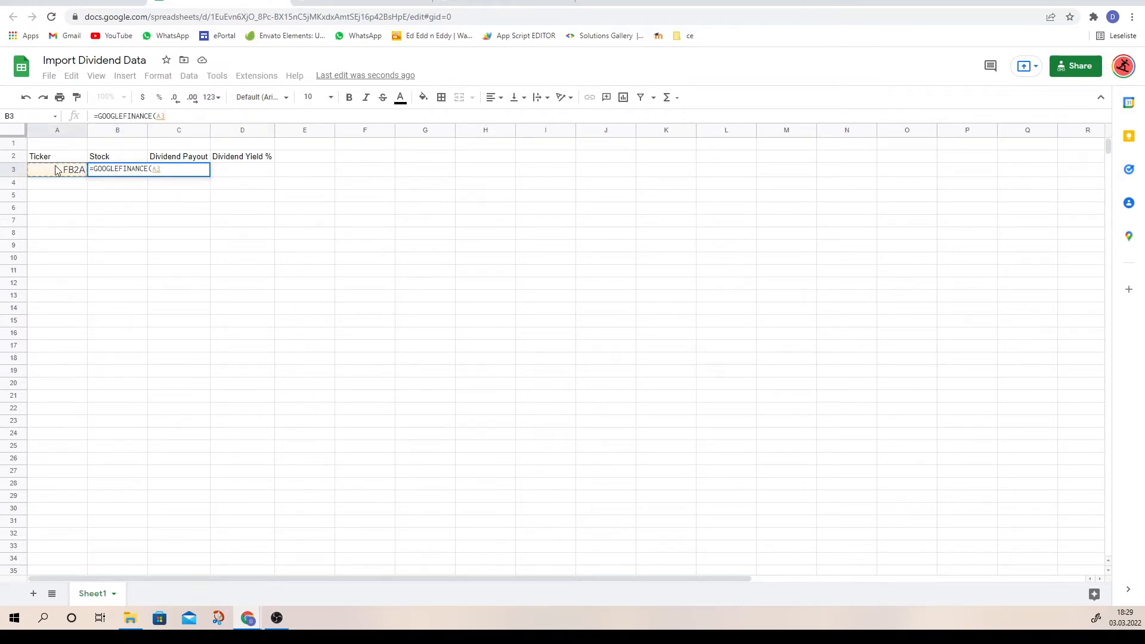
{"action": "type", "text": ",\""}
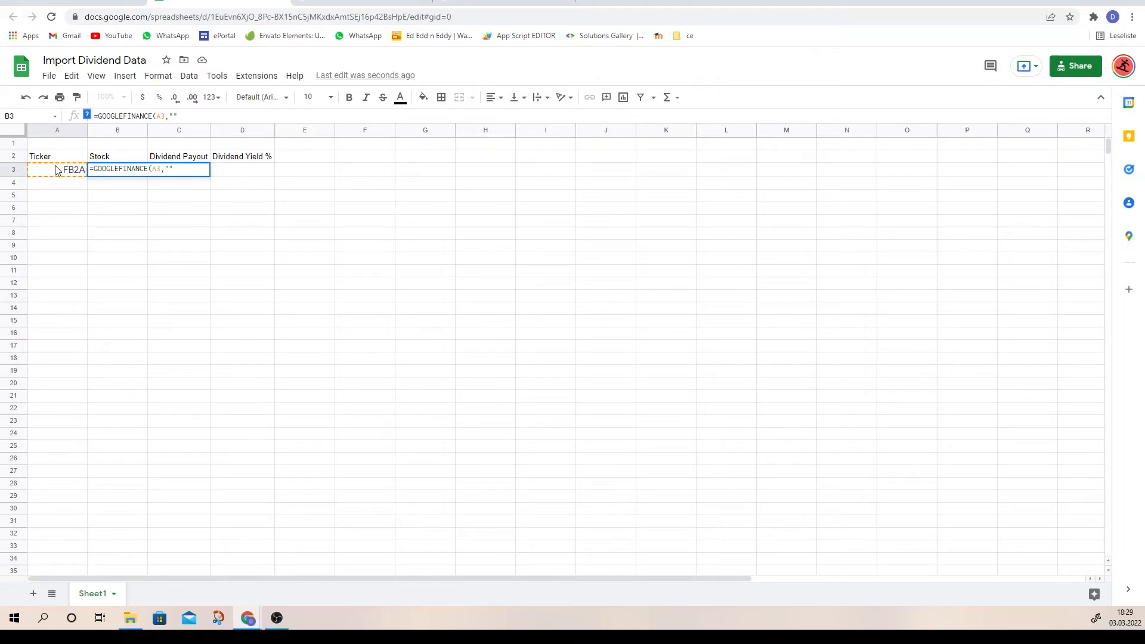
{"action": "type", "text": "name"}
{"action": "key", "text": "Return"}
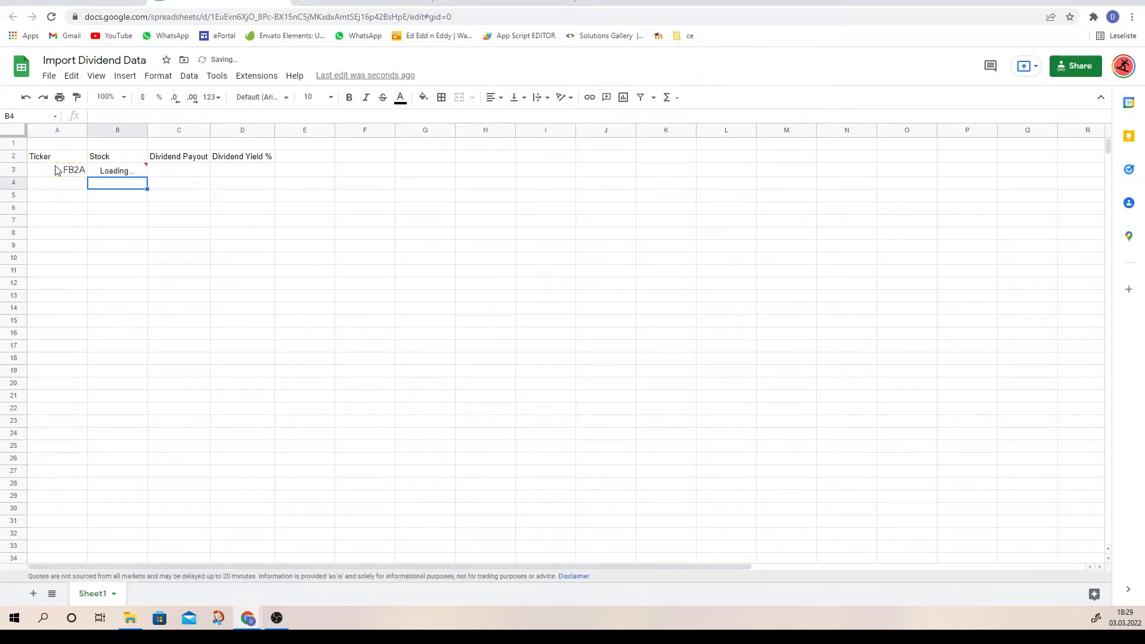
{"action": "double_click", "coordinate": [148, 132]}
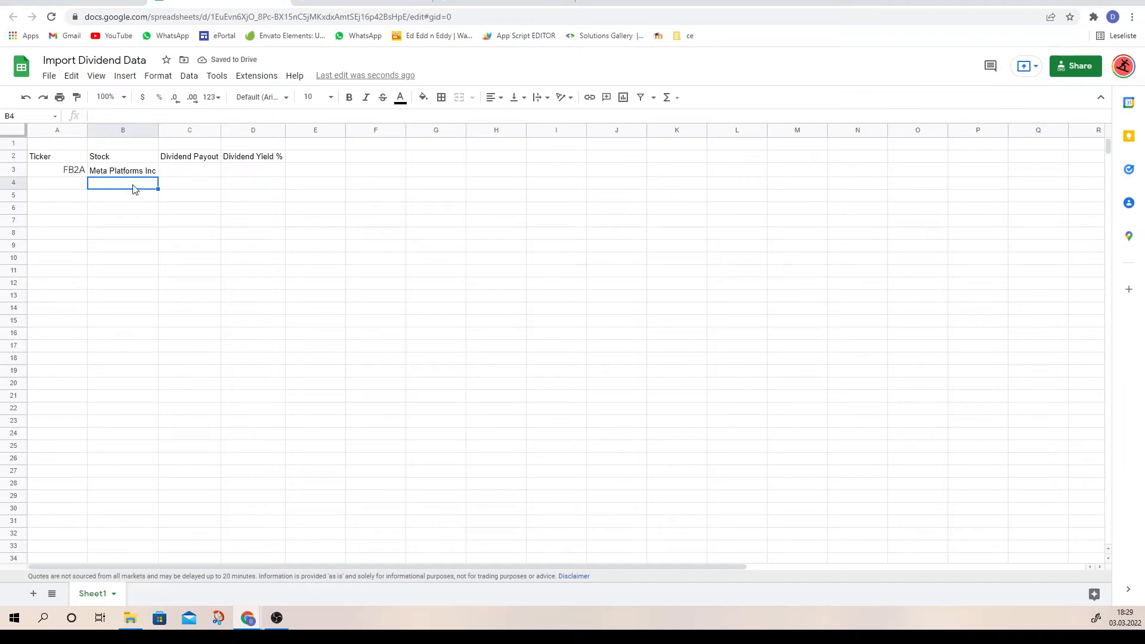
Make the headers in A2:D2 bold and refit column C to the Dividend Payout header
{"action": "left_click_drag", "start_coordinate": [65, 158], "coordinate": [261, 161]}
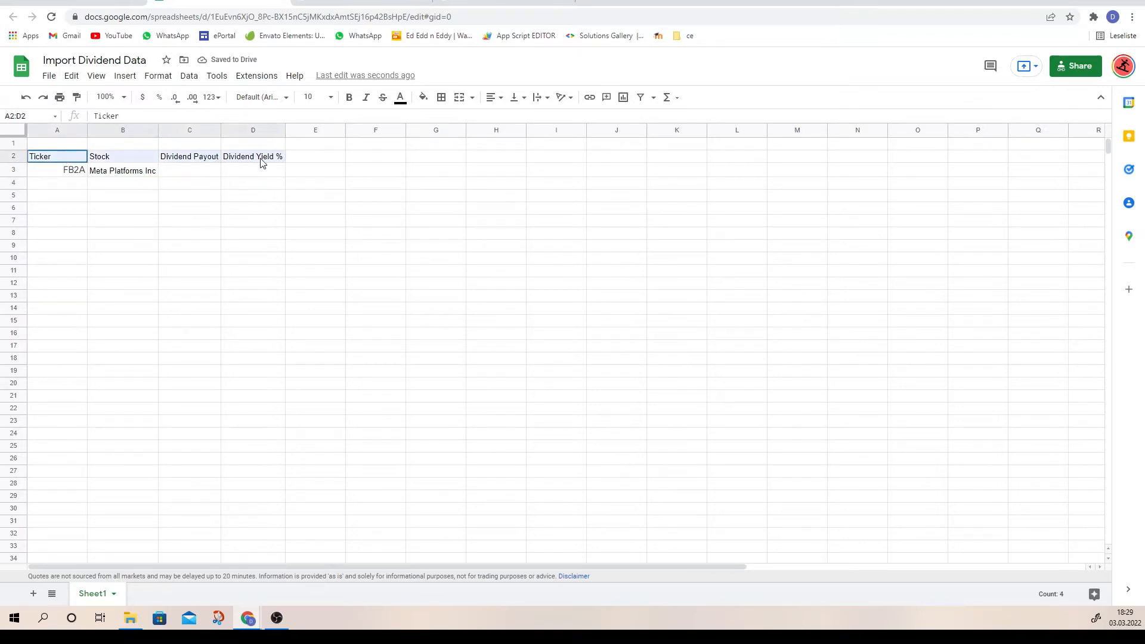
{"action": "left_click", "coordinate": [350, 103]}
{"action": "left_click", "coordinate": [239, 235]}
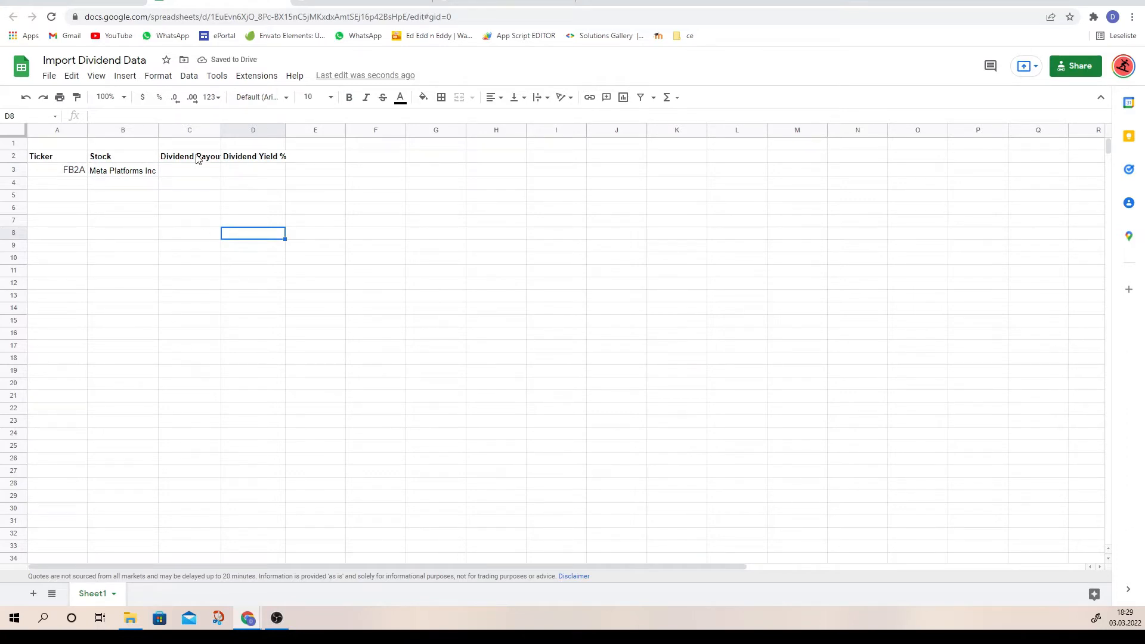
{"action": "left_click", "coordinate": [187, 172]}
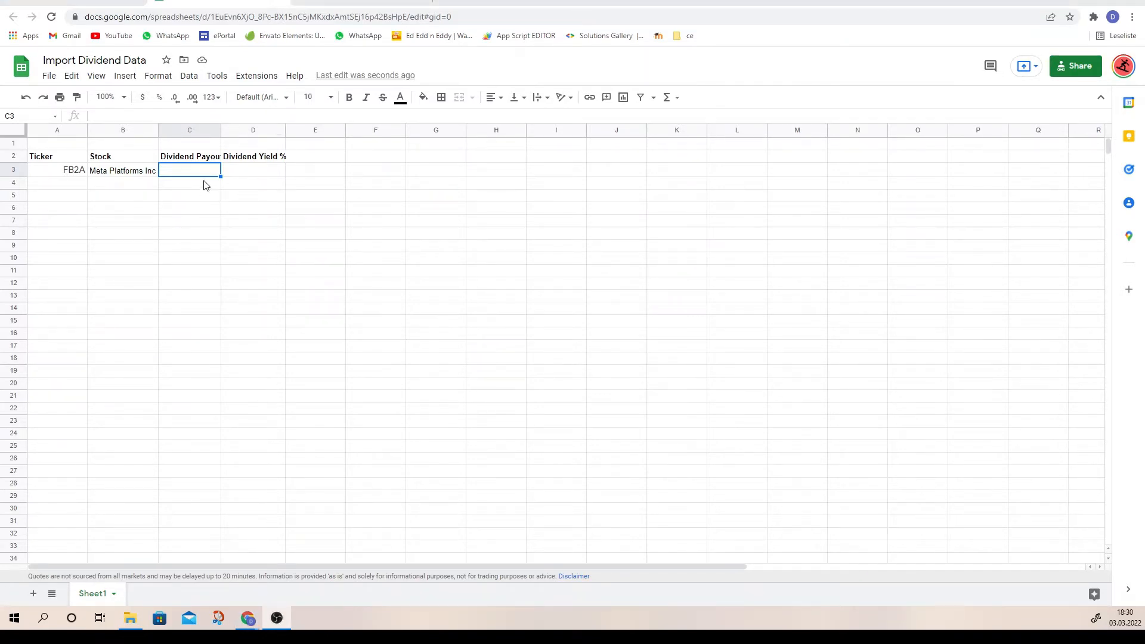
{"action": "double_click", "coordinate": [221, 130]}
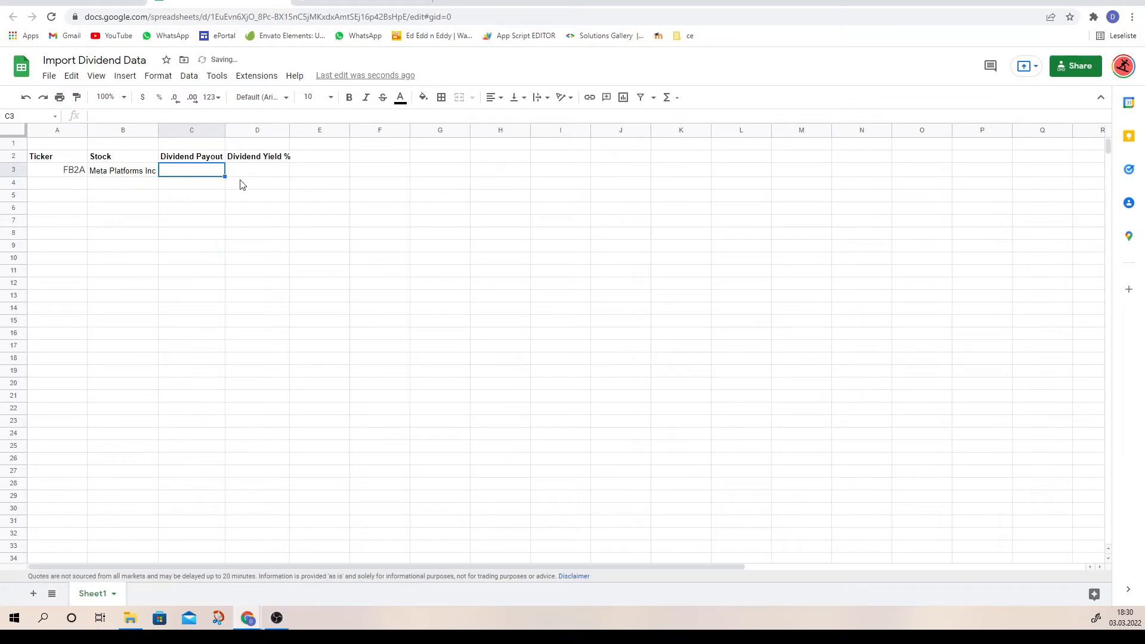
Switch to the browser tab with the finviz search, open FINVIZ.com and view the quote data table for ticker TNXP
{"action": "left_click", "coordinate": [411, 3]}
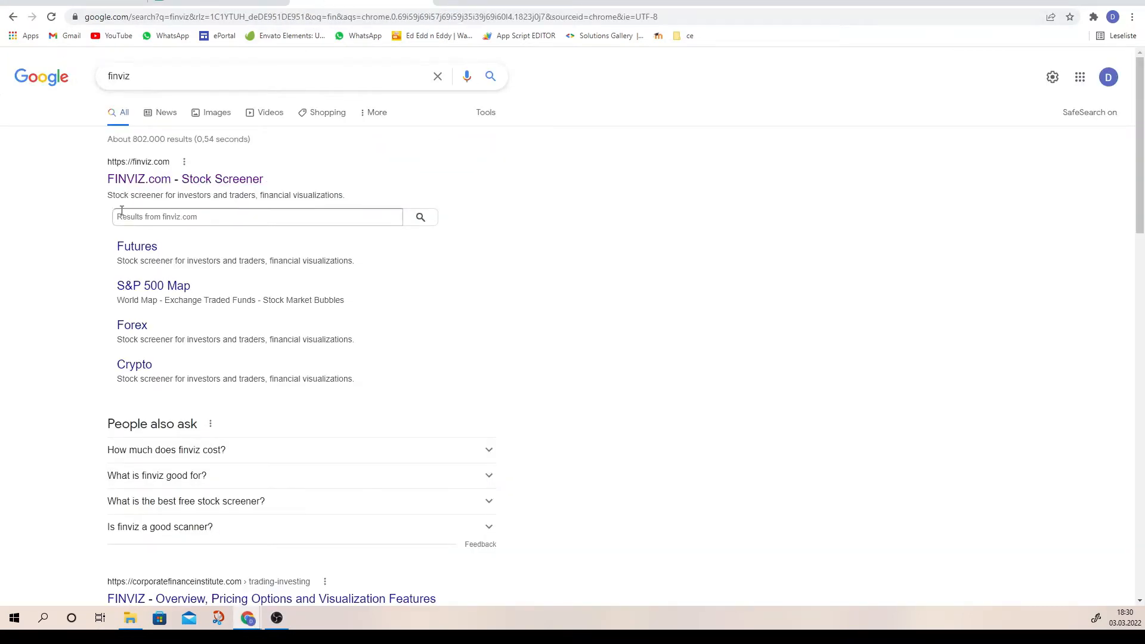
{"action": "left_click", "coordinate": [150, 186]}
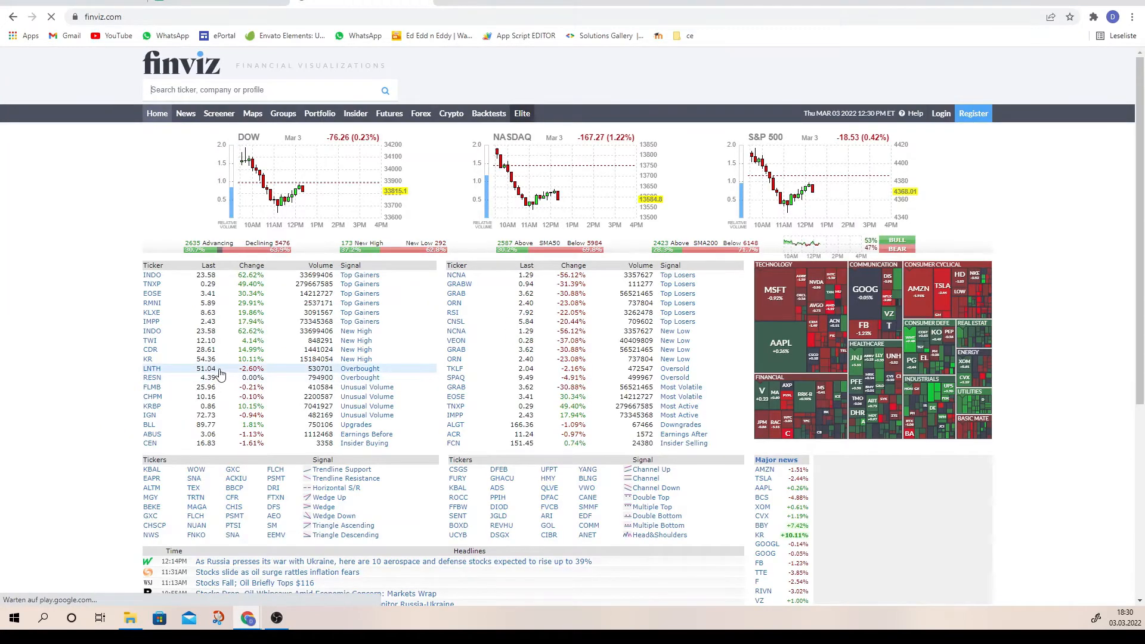
{"action": "scroll", "coordinate": [218, 376], "scroll_direction": "down", "scroll_amount": 2}
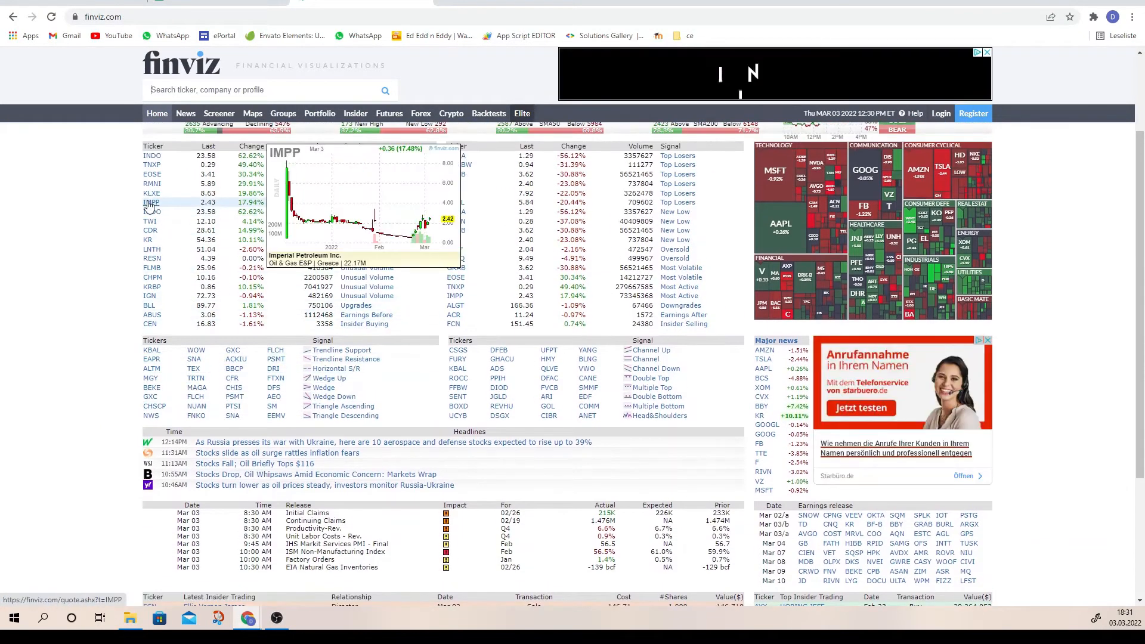
{"action": "left_click", "coordinate": [156, 165]}
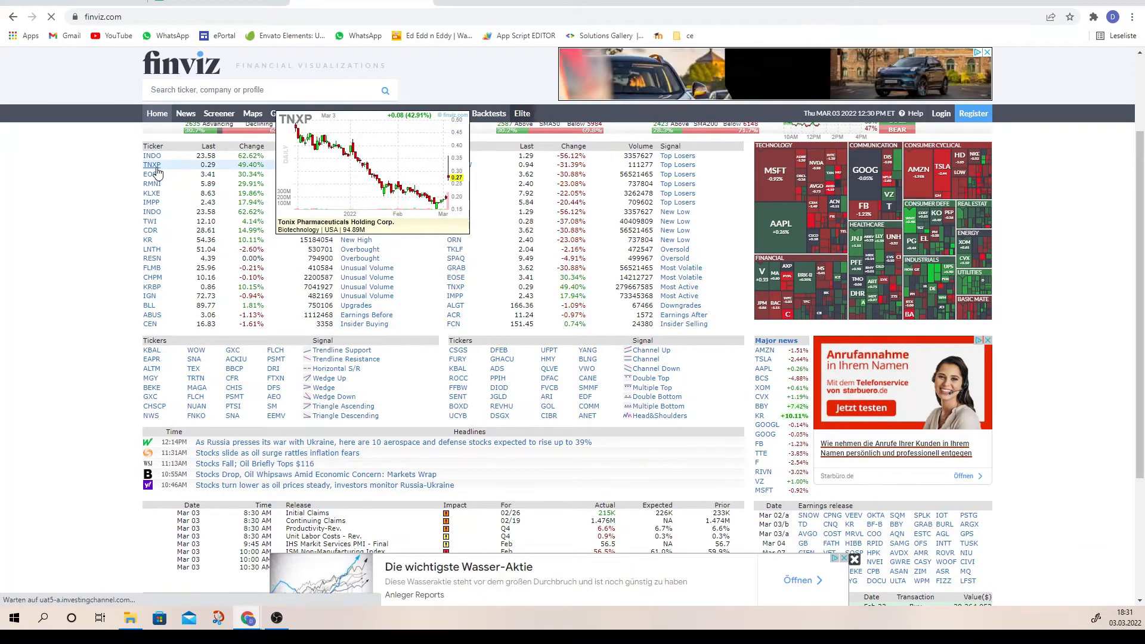
{"action": "scroll", "coordinate": [193, 265], "scroll_direction": "down", "scroll_amount": 3}
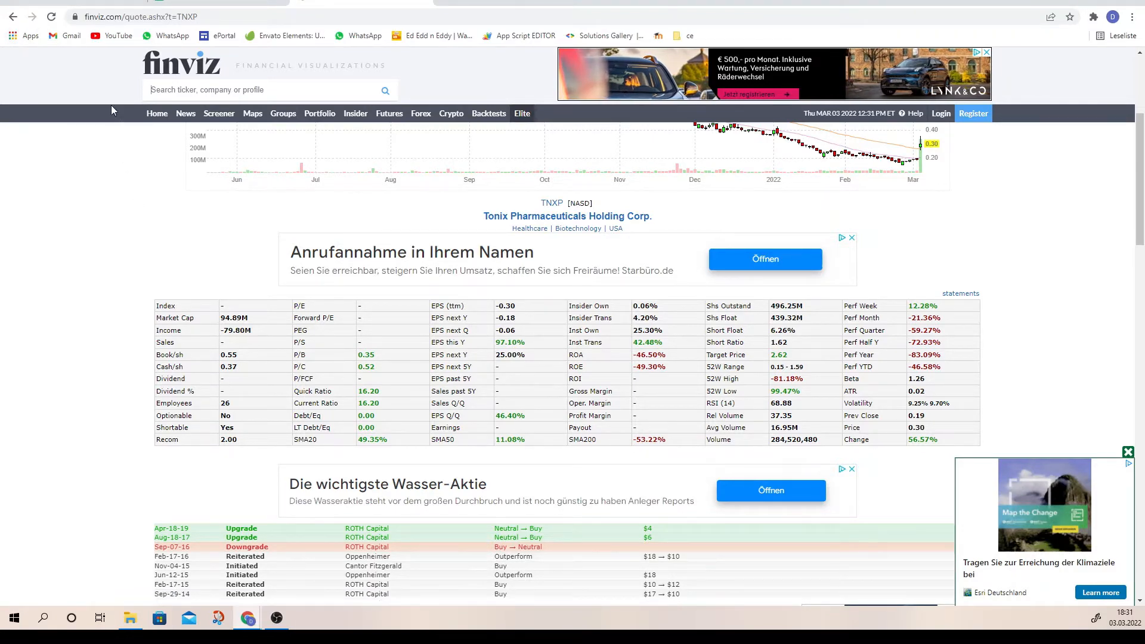
Return to the Finviz home page, open the quote page for ticker MGY and select its URL for copying
{"action": "left_click", "coordinate": [13, 17]}
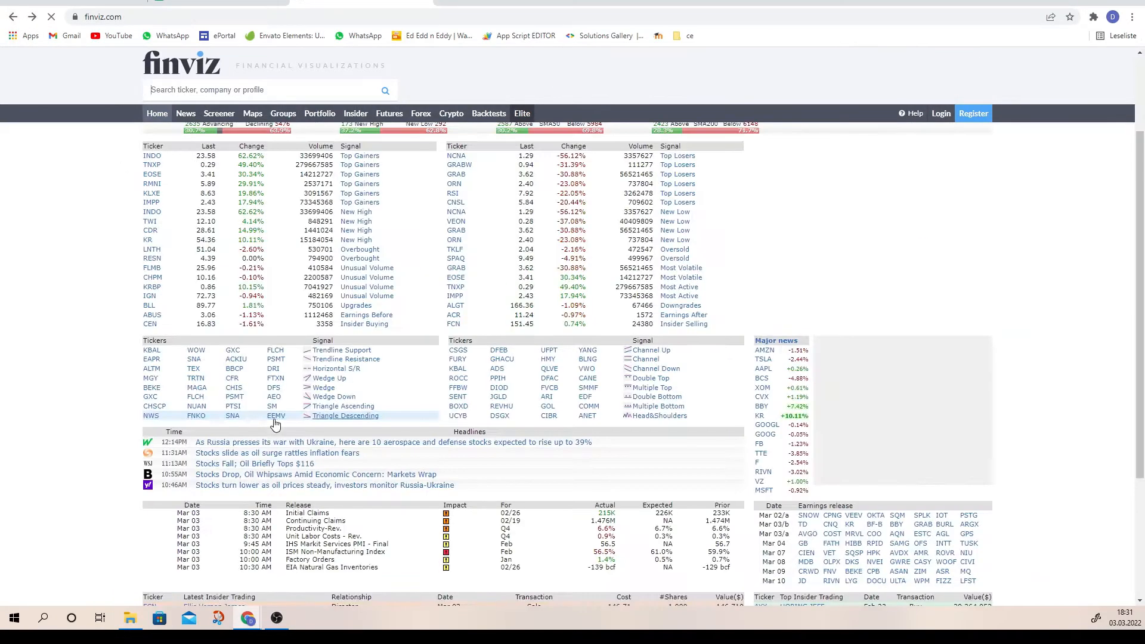
{"action": "left_click", "coordinate": [151, 378]}
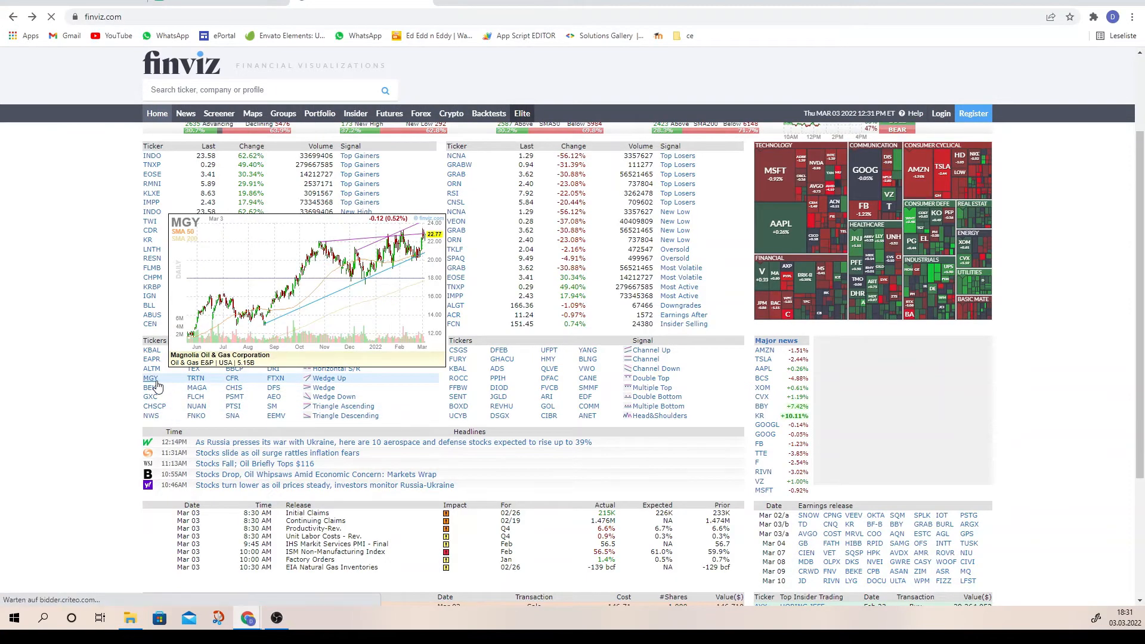
{"action": "scroll", "coordinate": [154, 388], "scroll_direction": "down", "scroll_amount": 2}
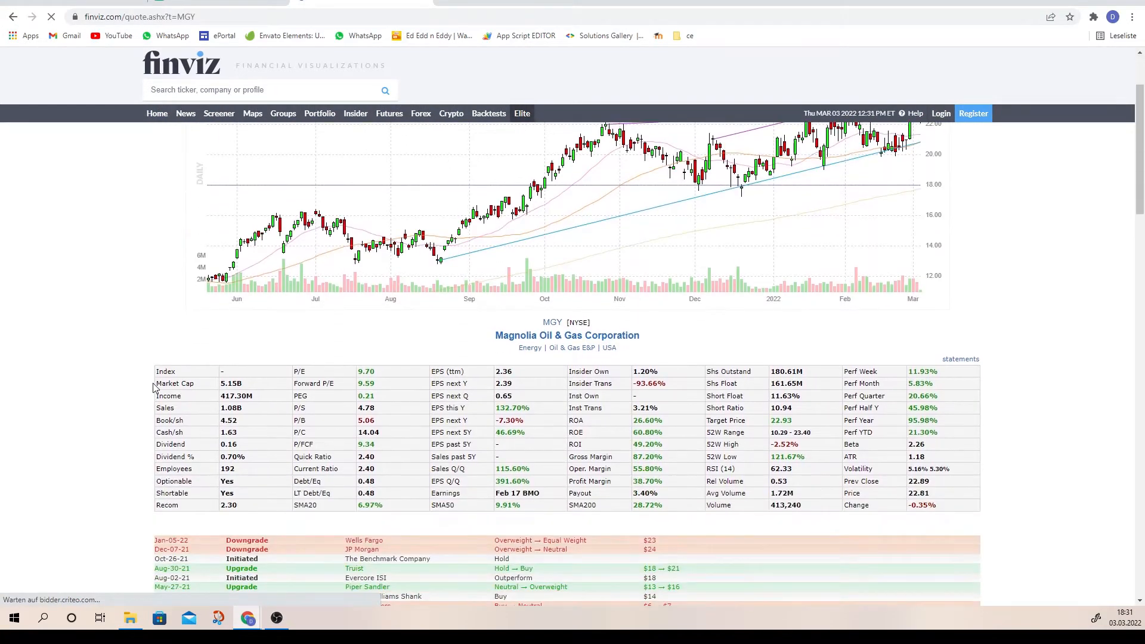
{"action": "left_click", "coordinate": [182, 18]}
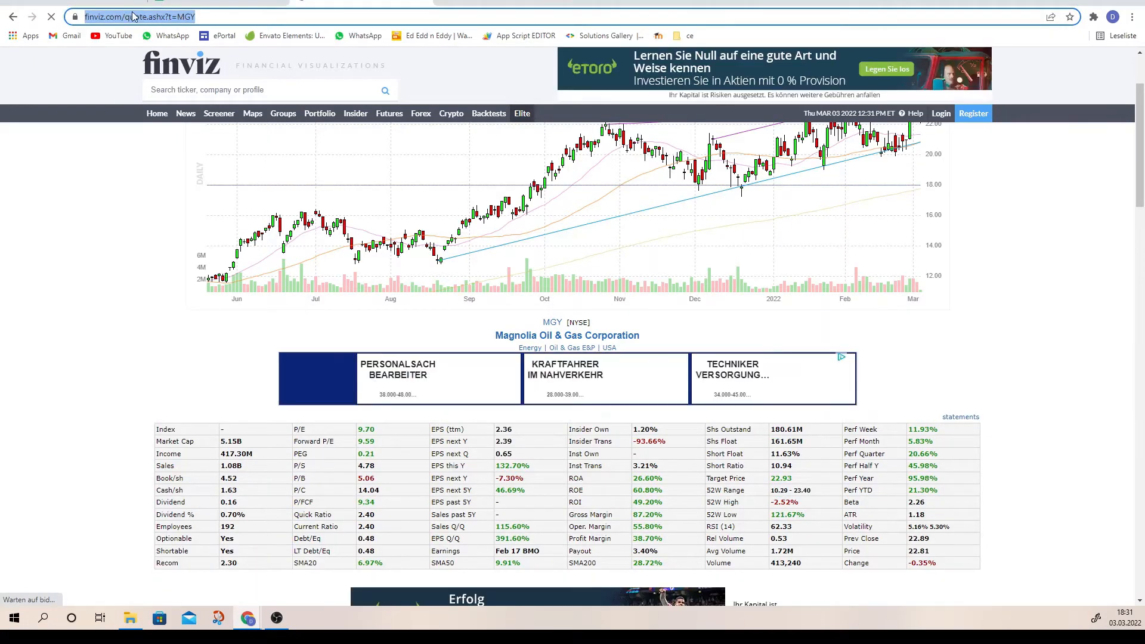
{"action": "left_click", "coordinate": [197, 5]}
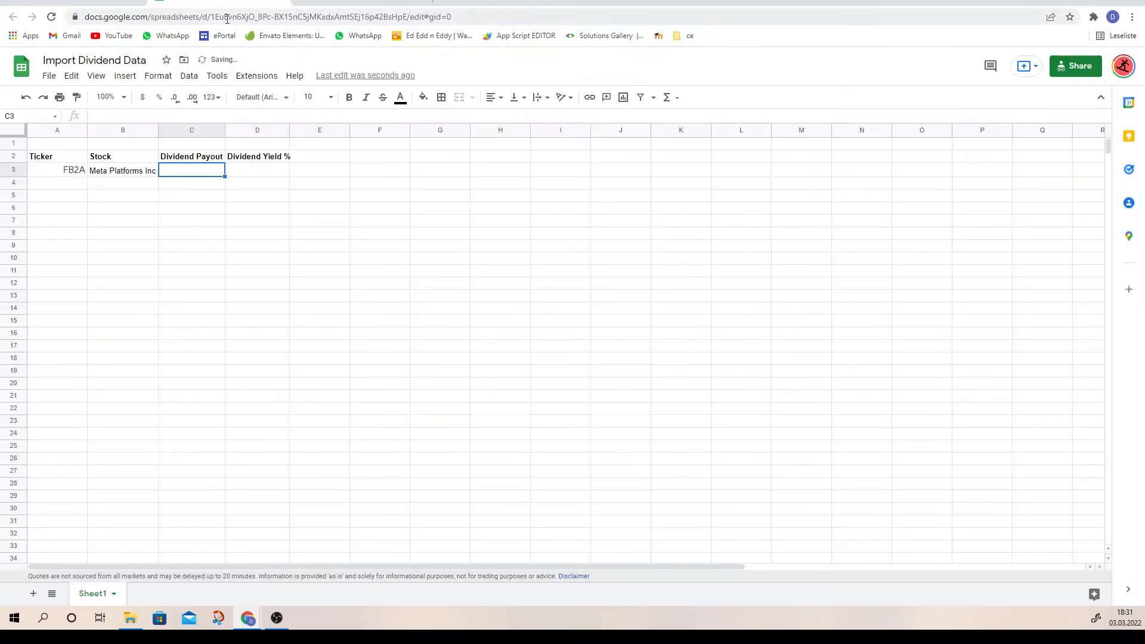
{"action": "left_click", "coordinate": [128, 117]}
{"action": "type", "text": "="}
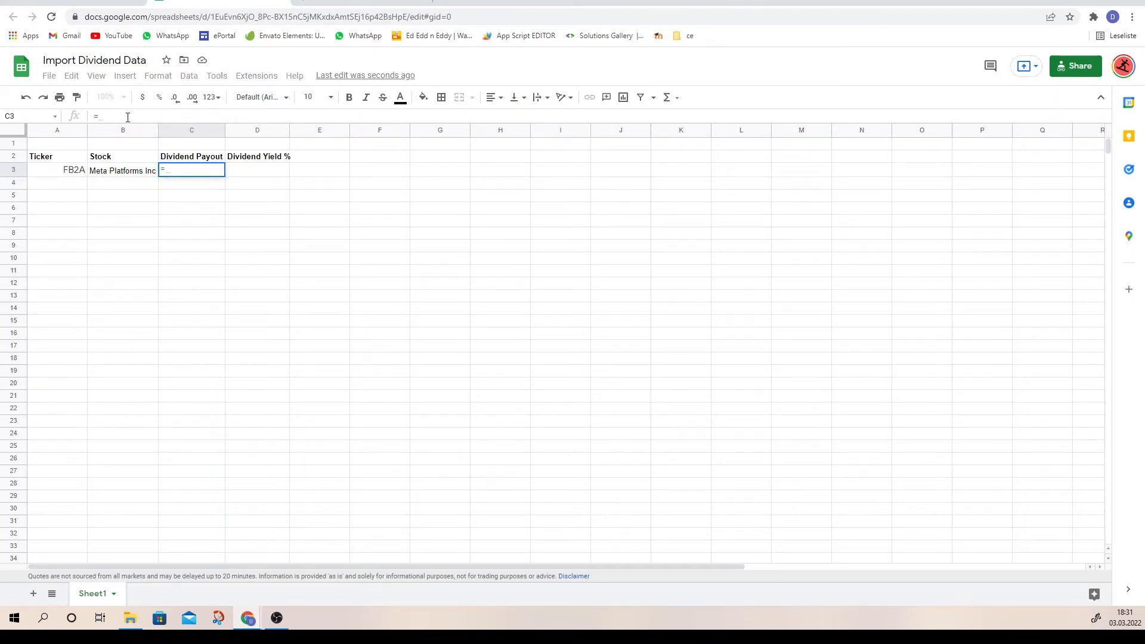
{"action": "type", "text": "im"}
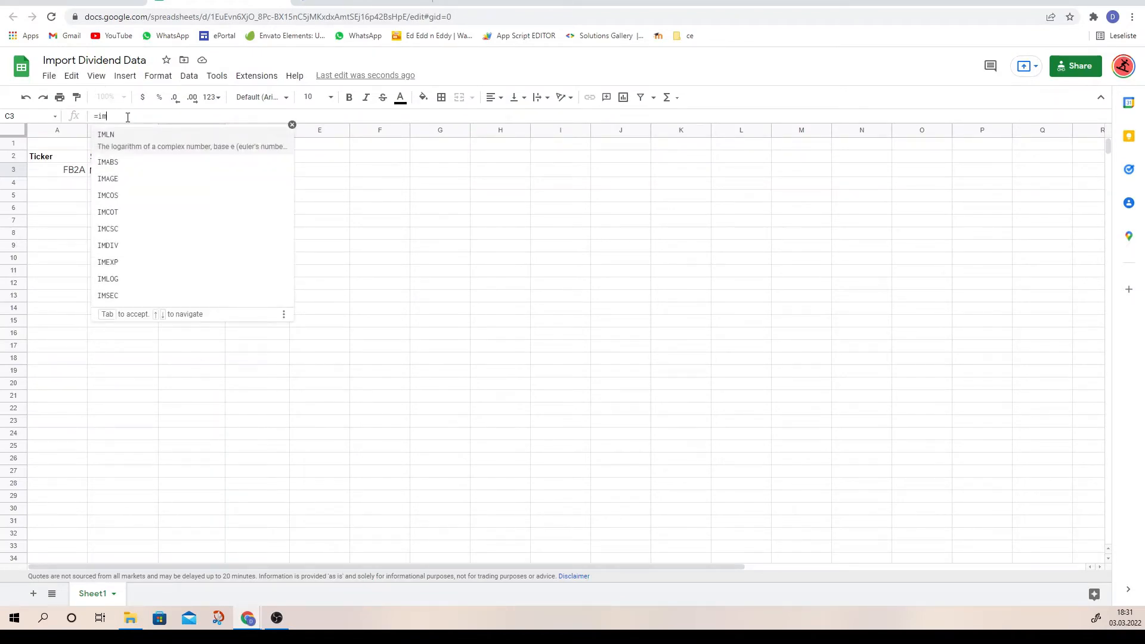
{"action": "type", "text": "port"}
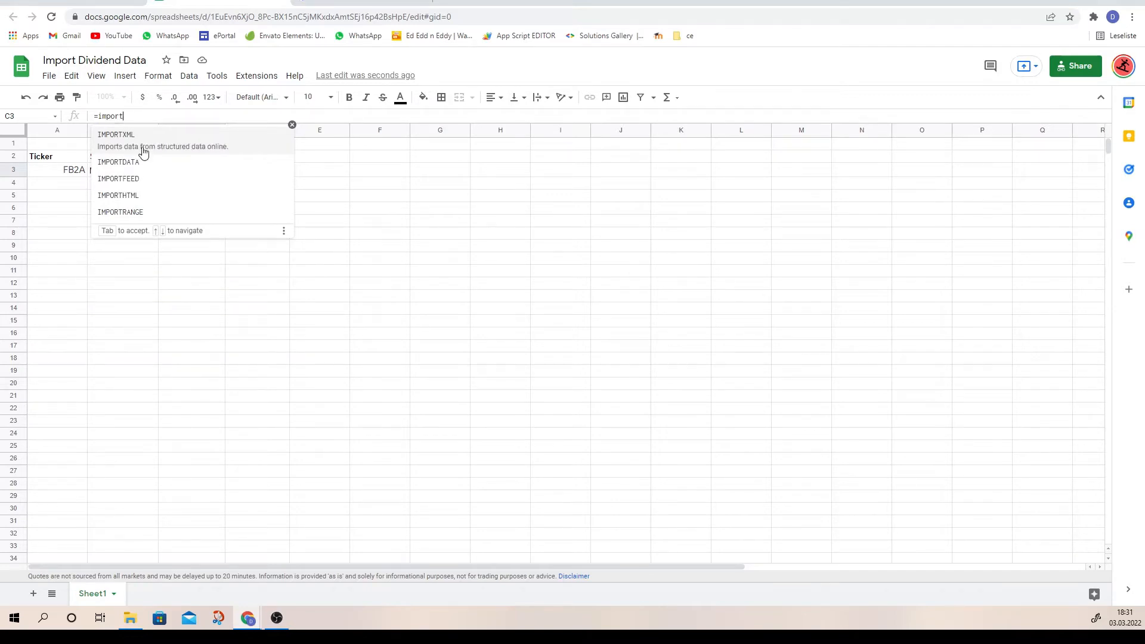
{"action": "left_click", "coordinate": [141, 195]}
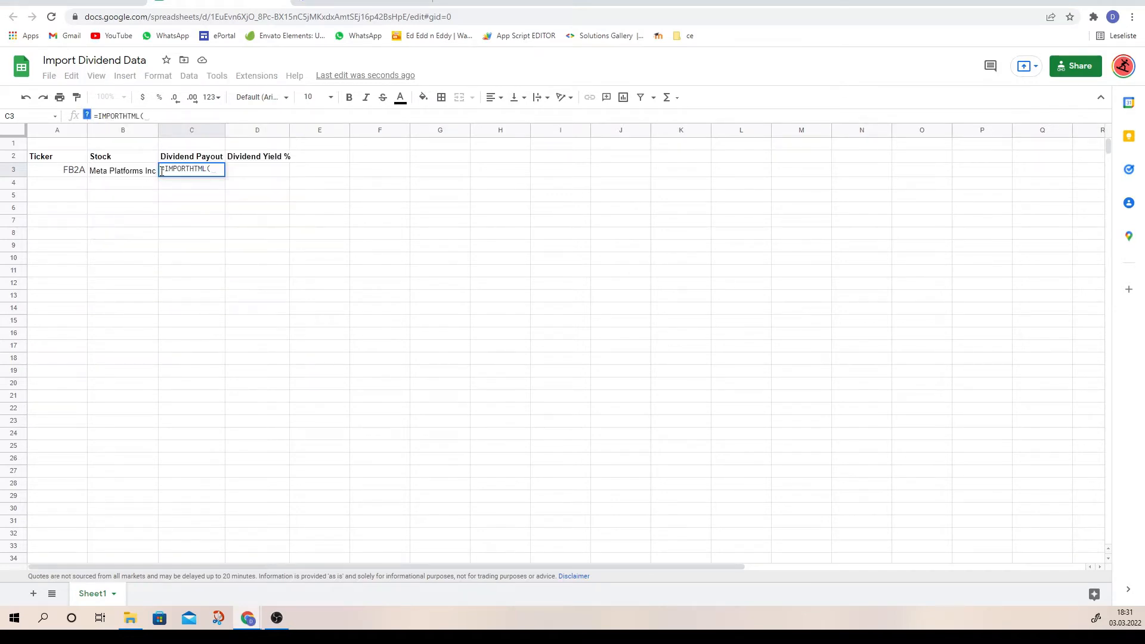
{"action": "type", "text": "\""}
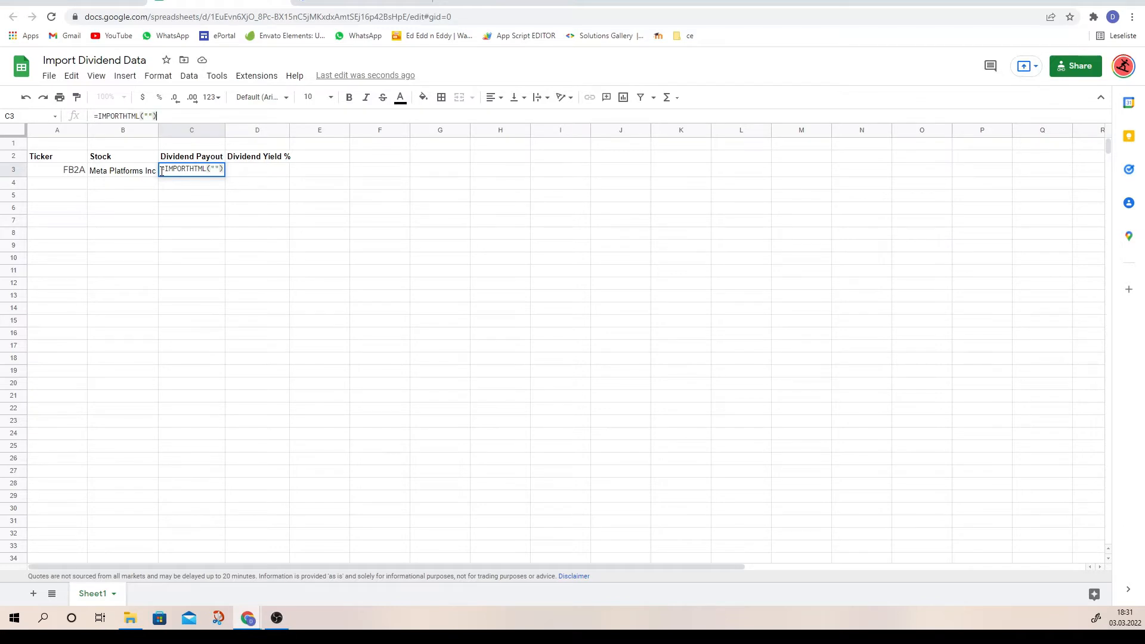
{"action": "type", "text": "https://finviz.com/quote.ashx?t=MGY"}
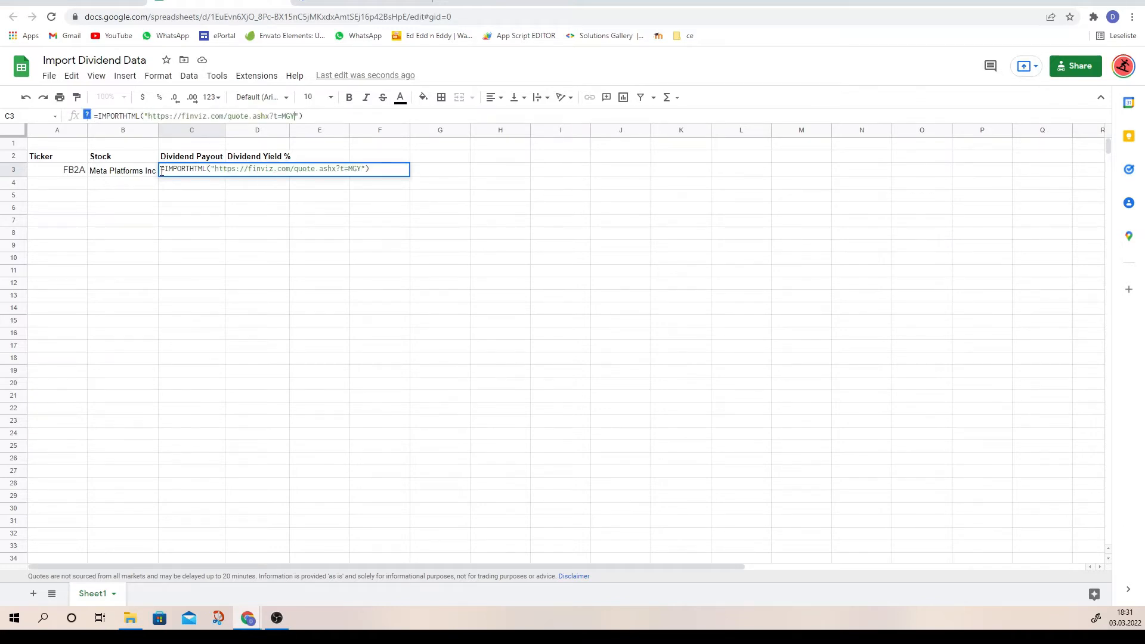
{"action": "type", "text": ",\""}
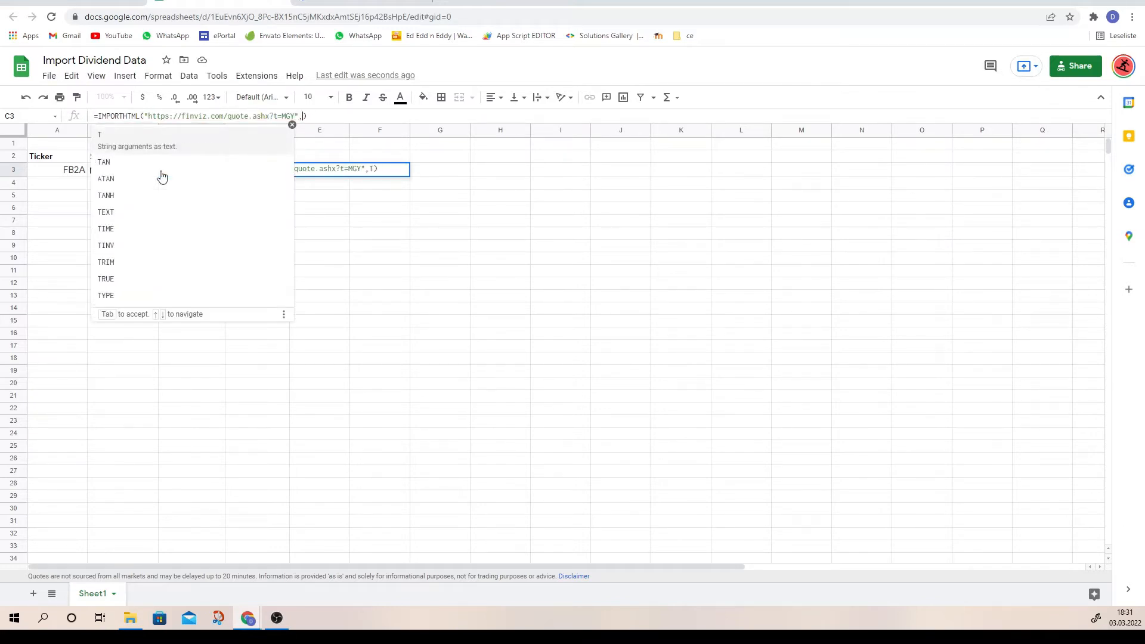
{"action": "type", "text": "Table"}
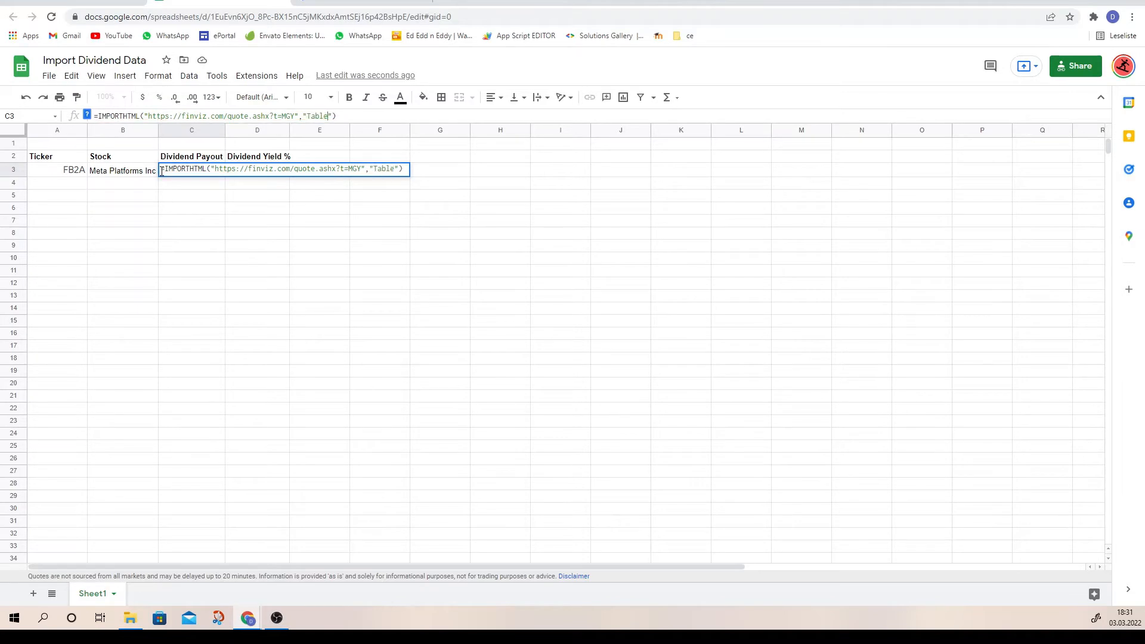
{"action": "key", "text": "Return"}
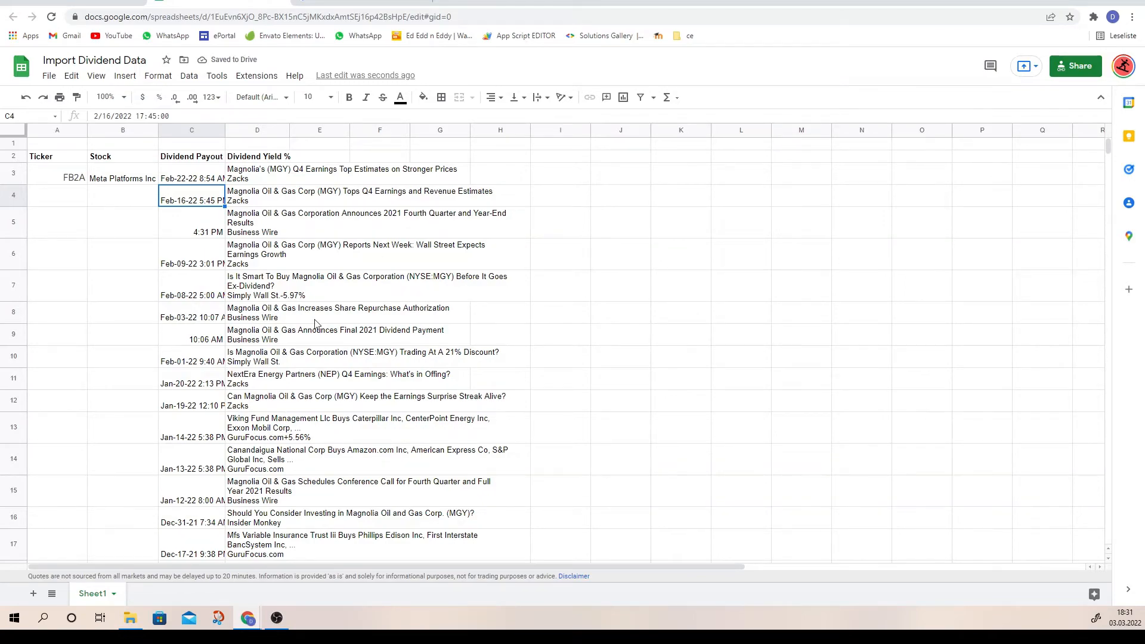
{"action": "scroll", "coordinate": [314, 325], "scroll_direction": "down", "scroll_amount": 12}
{"action": "scroll", "coordinate": [314, 364], "scroll_direction": "down", "scroll_amount": 12}
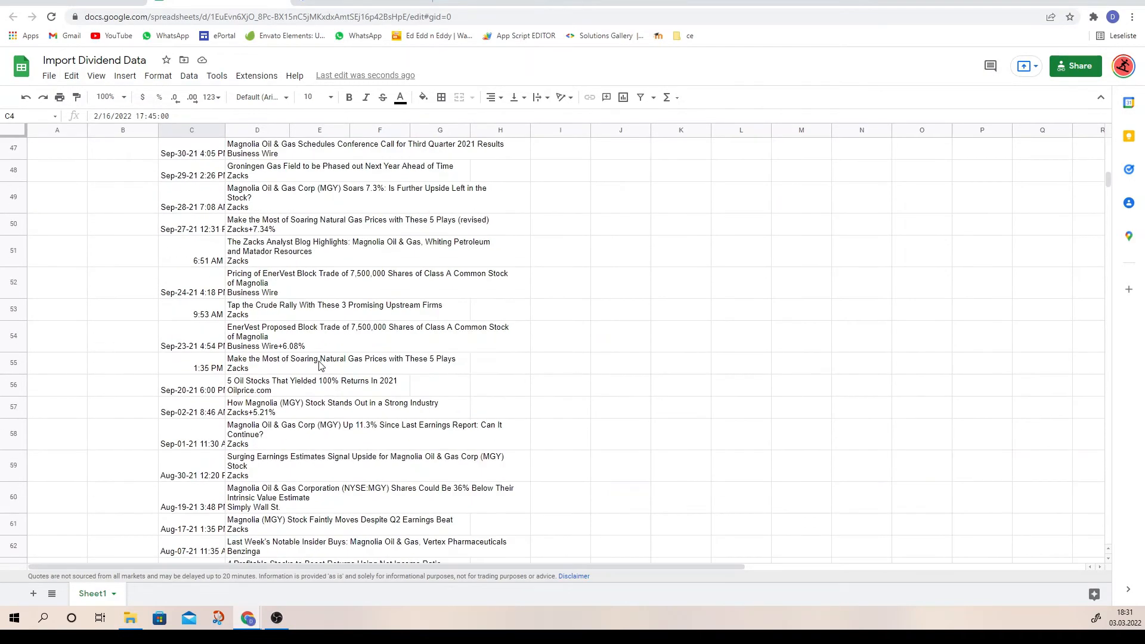
{"action": "scroll", "coordinate": [332, 360], "scroll_direction": "down", "scroll_amount": 6}
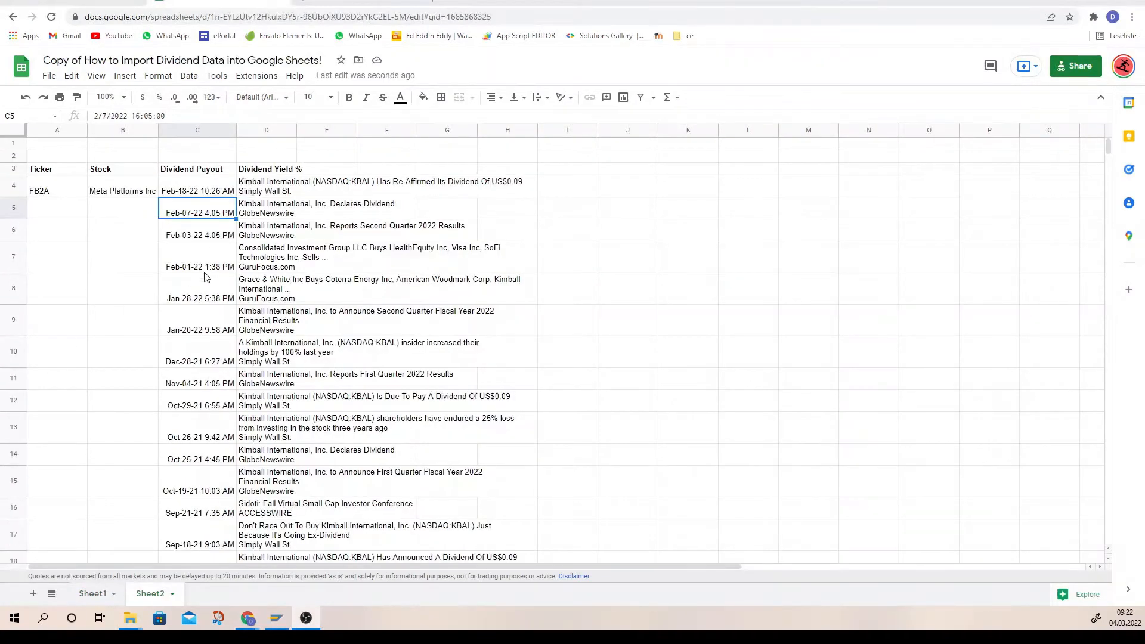
Add the table index 7 after "Table" in the C4 IMPORTHTML formula for ticker KBAL
{"action": "left_click", "coordinate": [191, 192]}
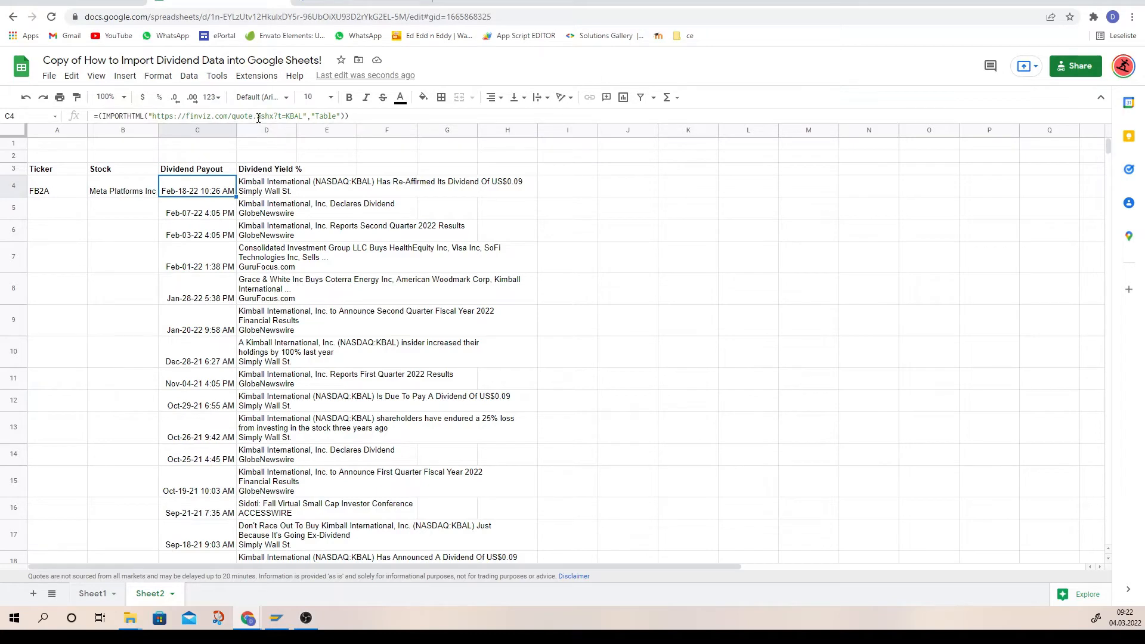
{"action": "left_click", "coordinate": [340, 115]}
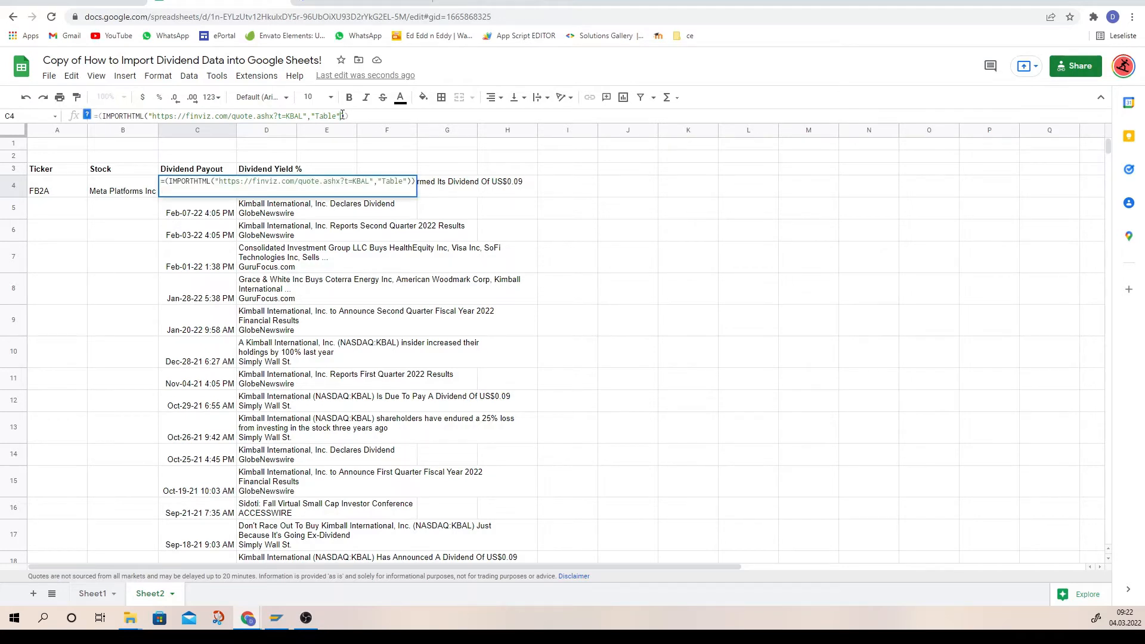
{"action": "type", "text": ",7"}
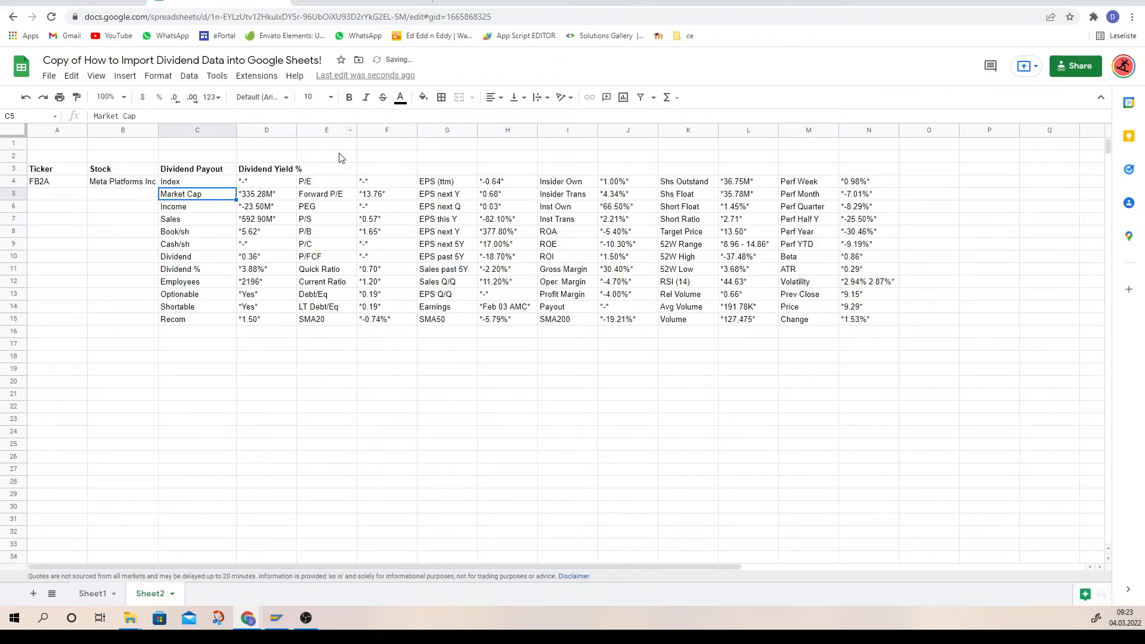
{"action": "left_click", "coordinate": [199, 183]}
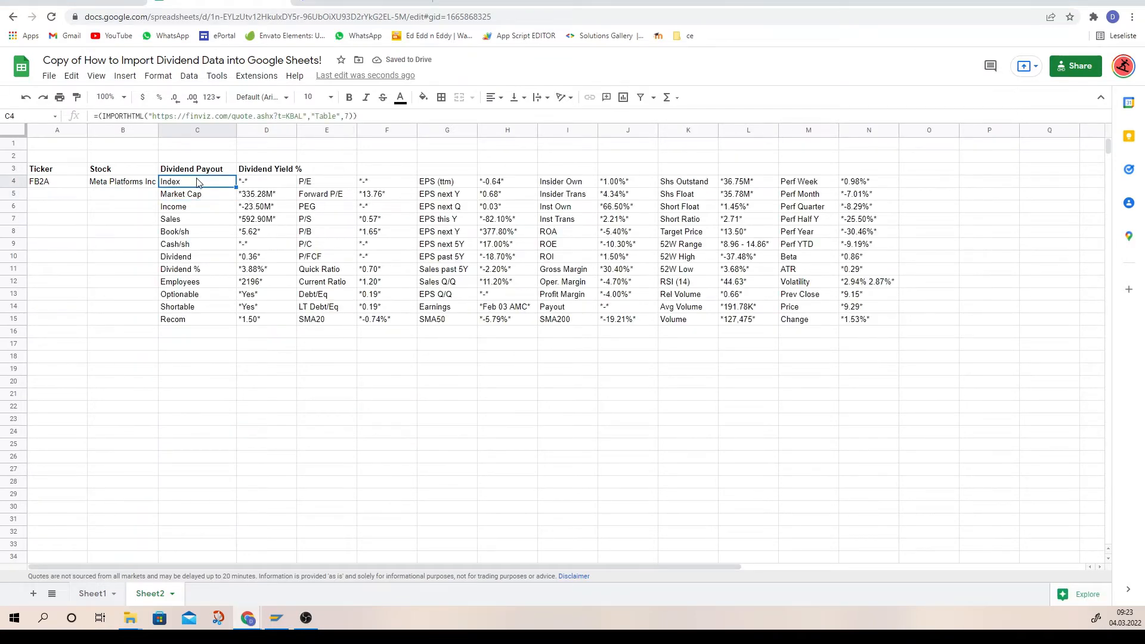
Compare the imported table with the KBAL quote page on Finviz and locate the Dividend value in it
{"action": "left_click", "coordinate": [352, 6]}
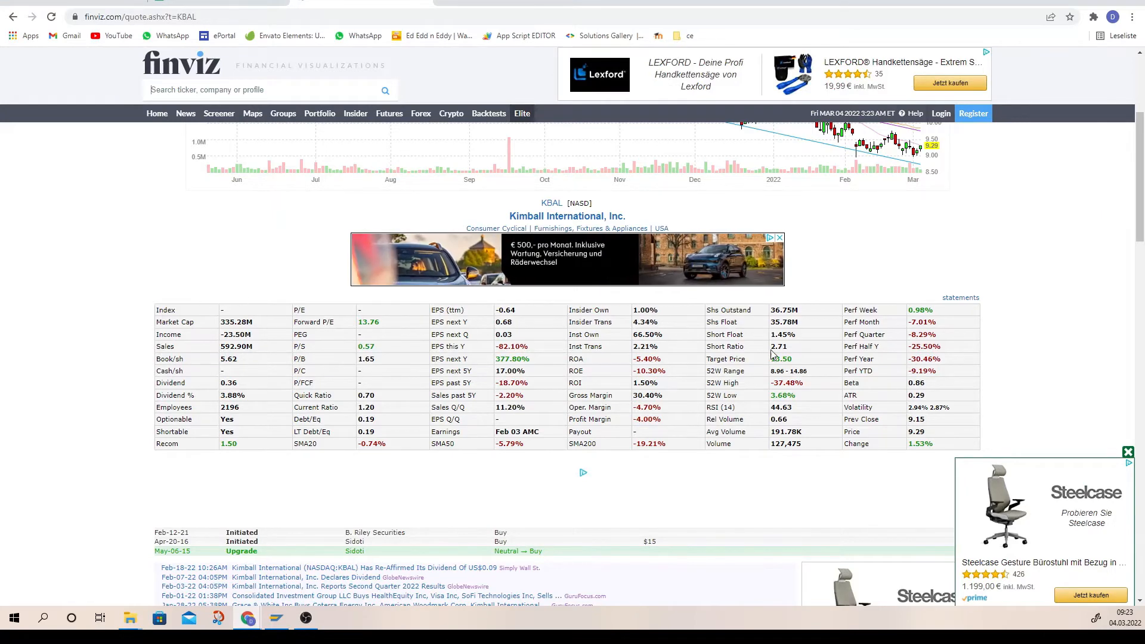
{"action": "left_click", "coordinate": [258, 5]}
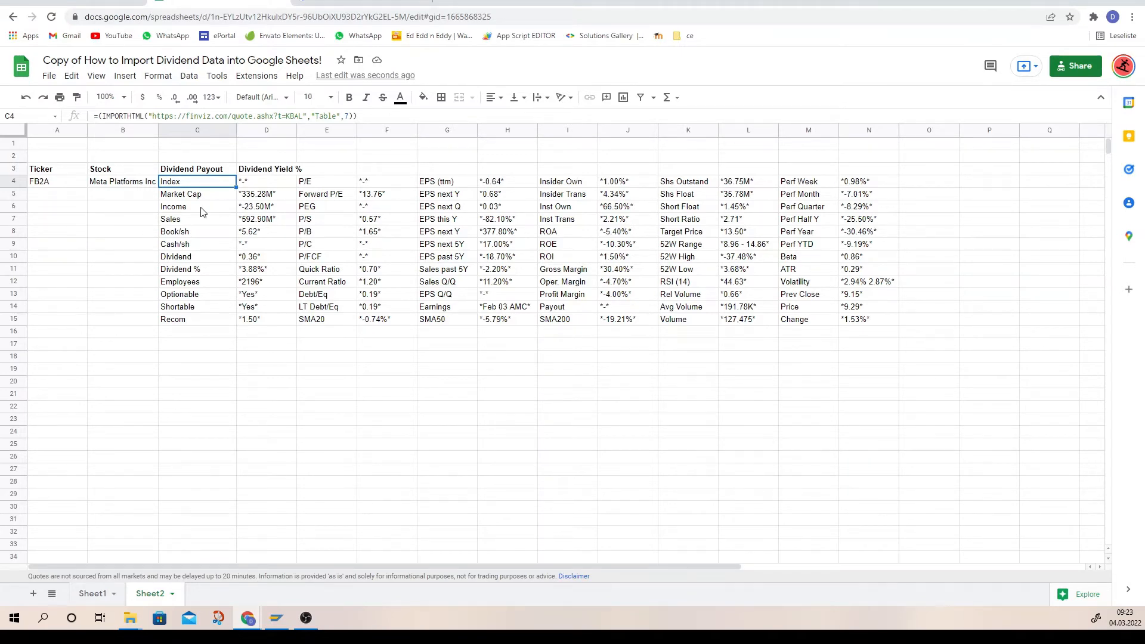
{"action": "left_click", "coordinate": [360, 3]}
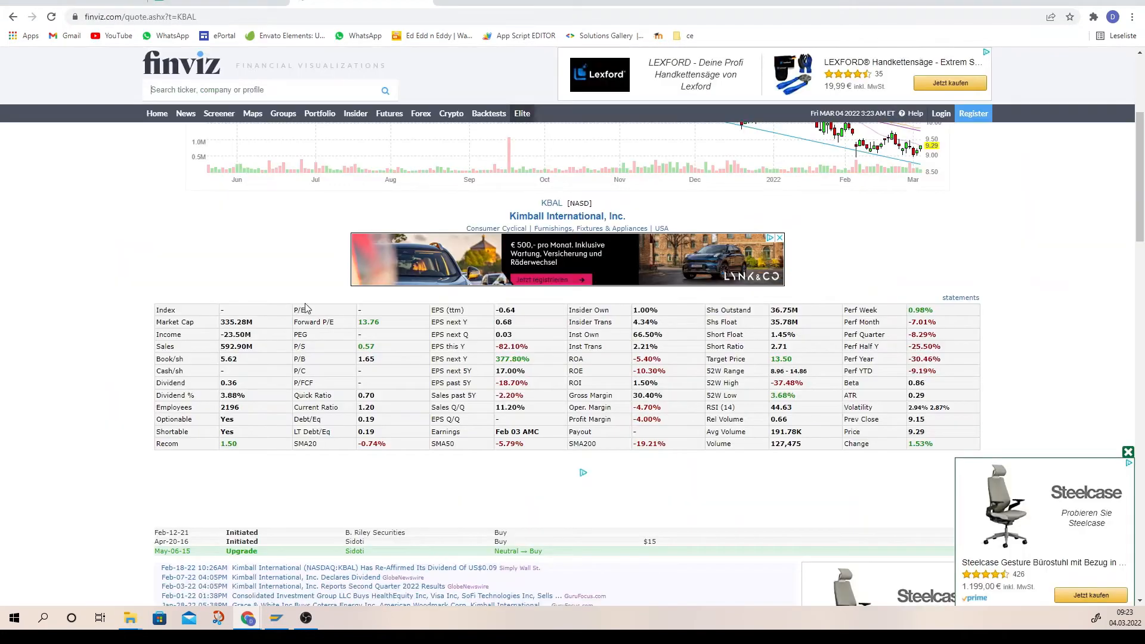
{"action": "left_click_drag", "start_coordinate": [220, 383], "coordinate": [250, 387]}
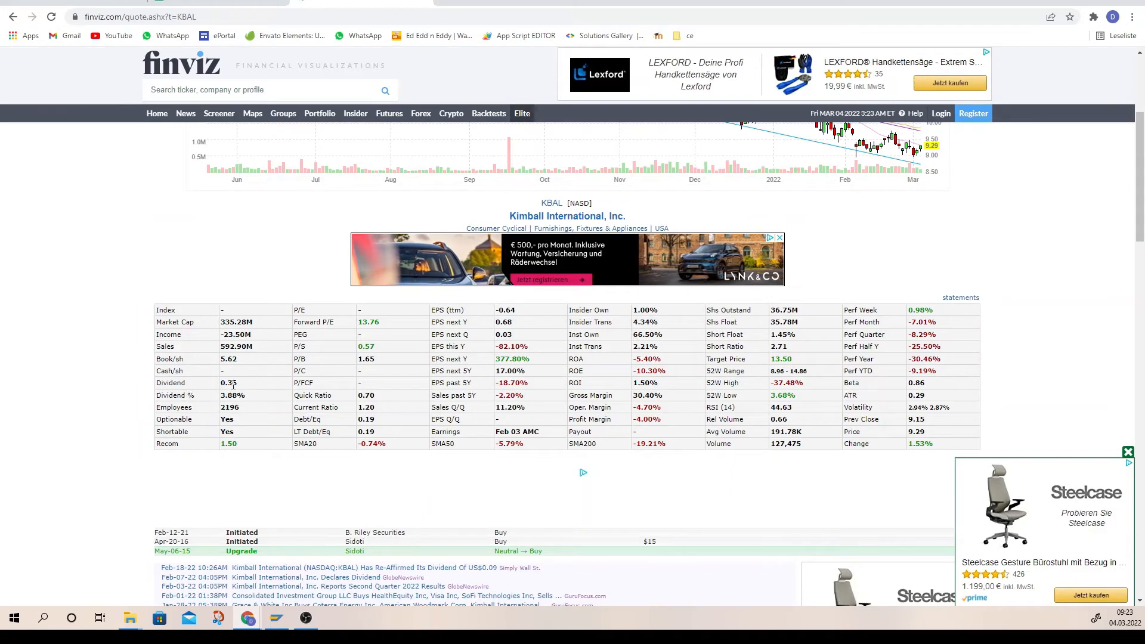
{"action": "left_click", "coordinate": [242, 2]}
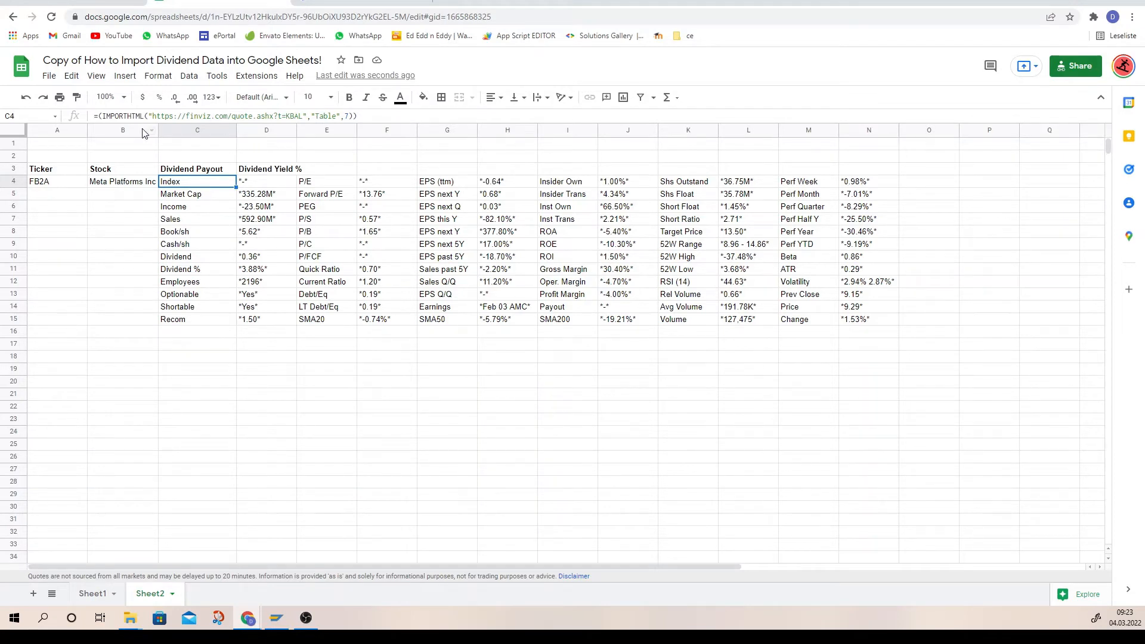
Try to pick row 7, column 2 of the imported table by adding ,7,2 after the IMPORTHTML call in C4, checking positions on Finviz
{"action": "left_click", "coordinate": [100, 115]}
{"action": "type", "text": "("}
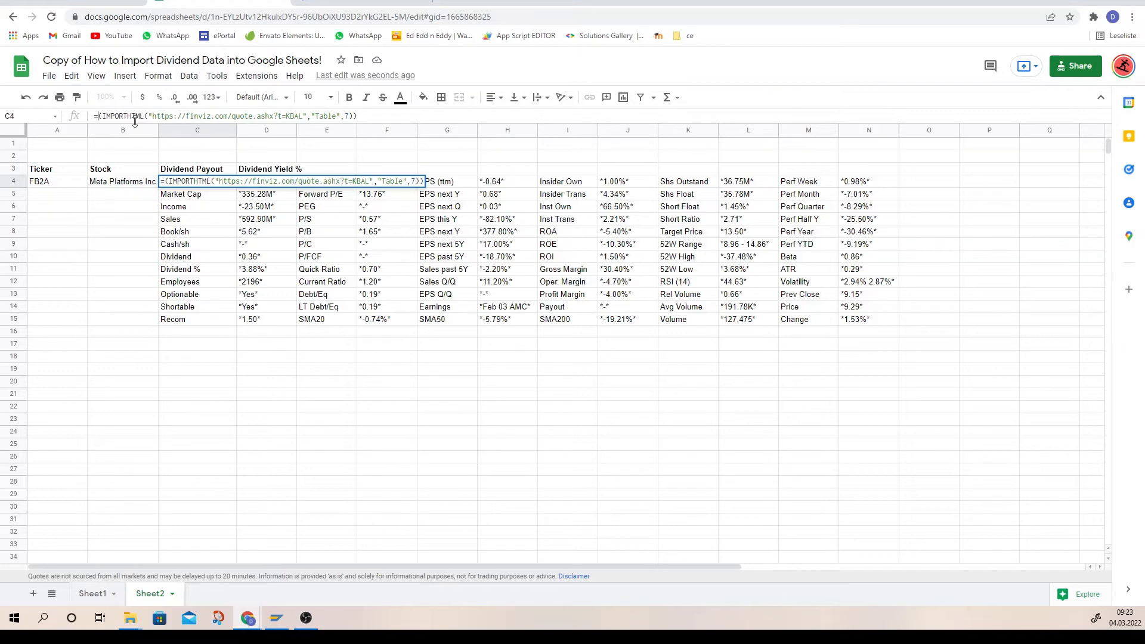
{"action": "left_click", "coordinate": [358, 4]}
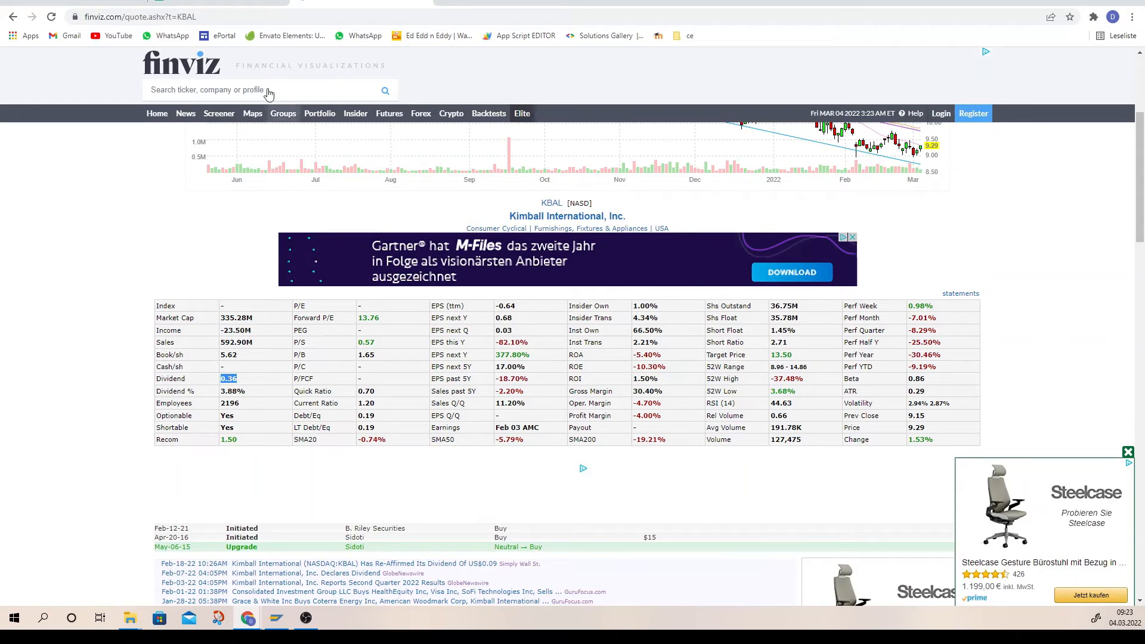
{"action": "left_click", "coordinate": [219, 6]}
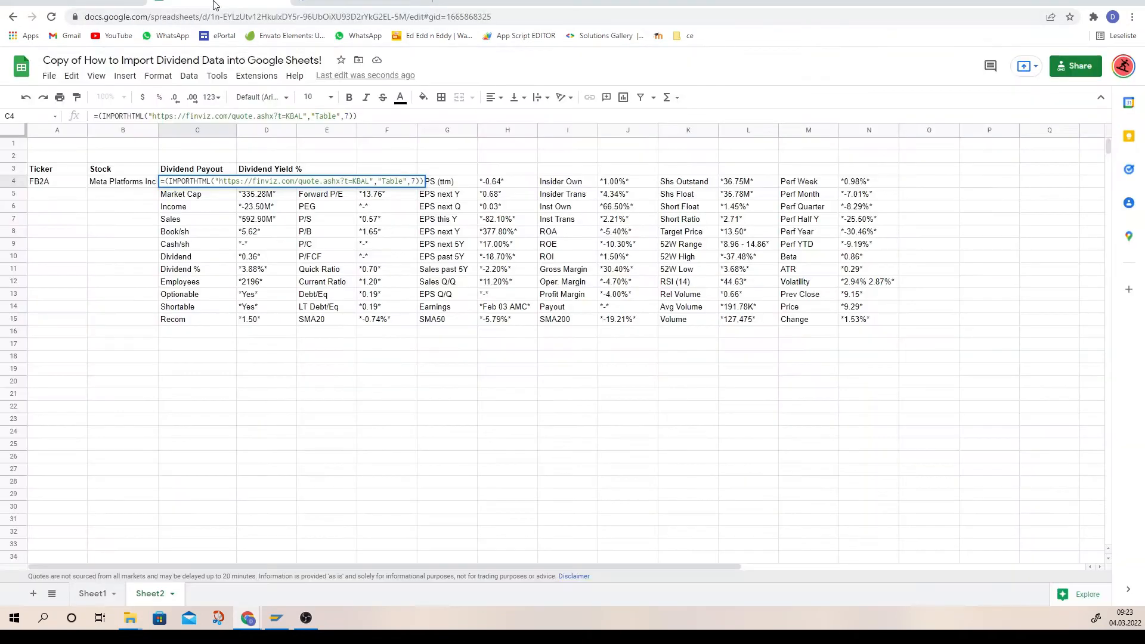
{"action": "left_click", "coordinate": [355, 114]}
{"action": "type", "text": ",7"}
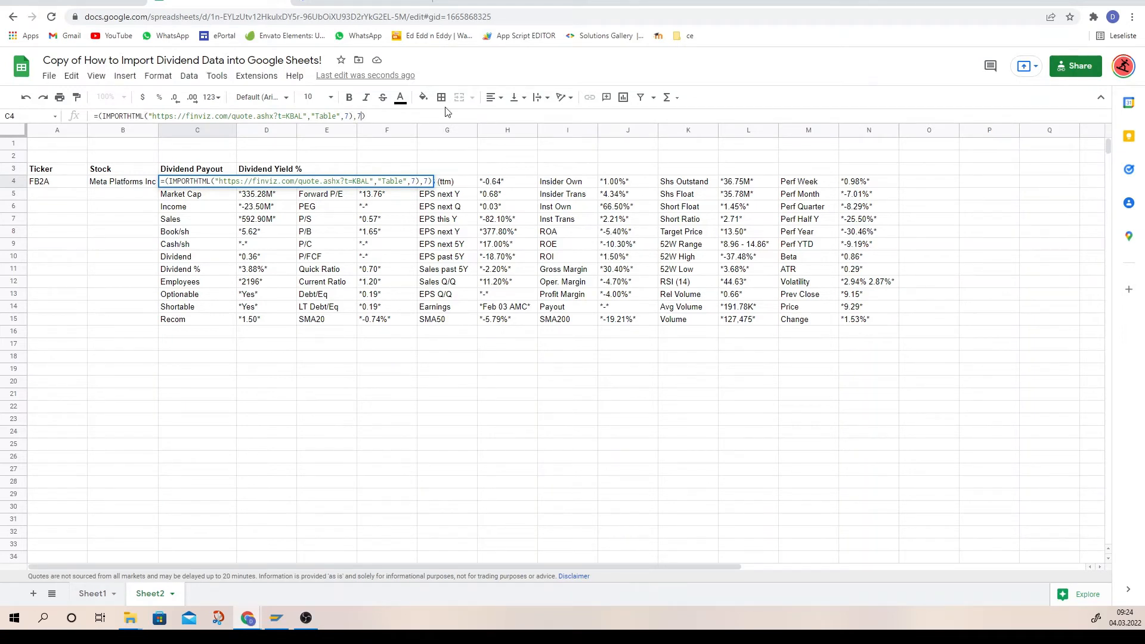
{"action": "key", "text": "BackSpace"}
{"action": "type", "text": "7,2"}
{"action": "key", "text": "Return"}
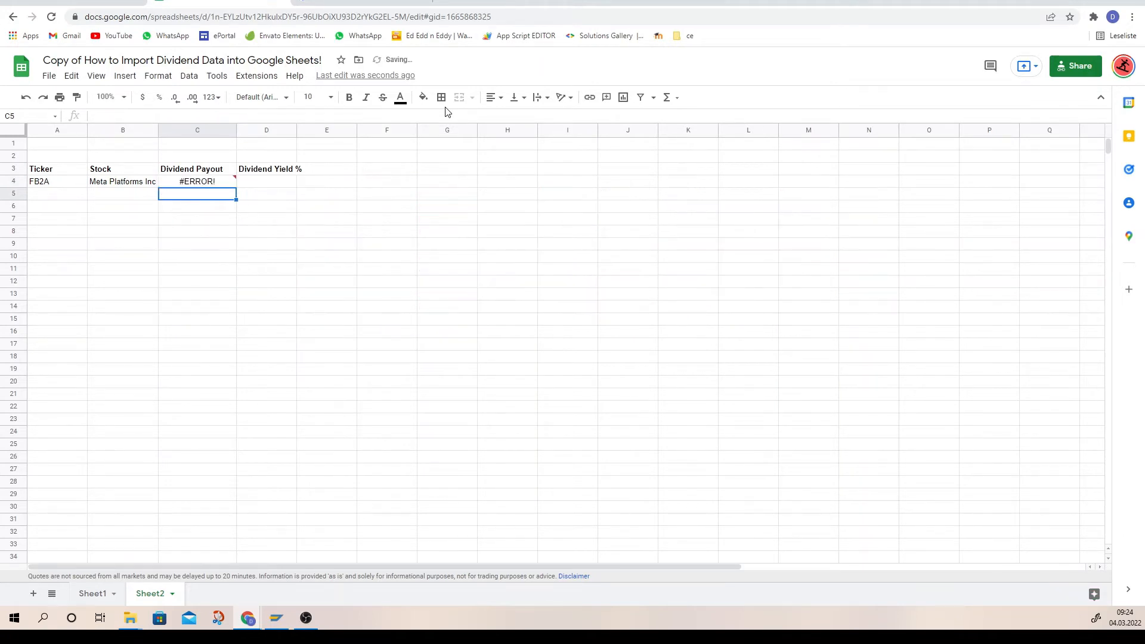
Wrap the C4 IMPORTHTML call in INDEX with row 7 and column 2, and compare the result with the Dividend on Finviz's KBAL page
{"action": "key", "text": "Up"}
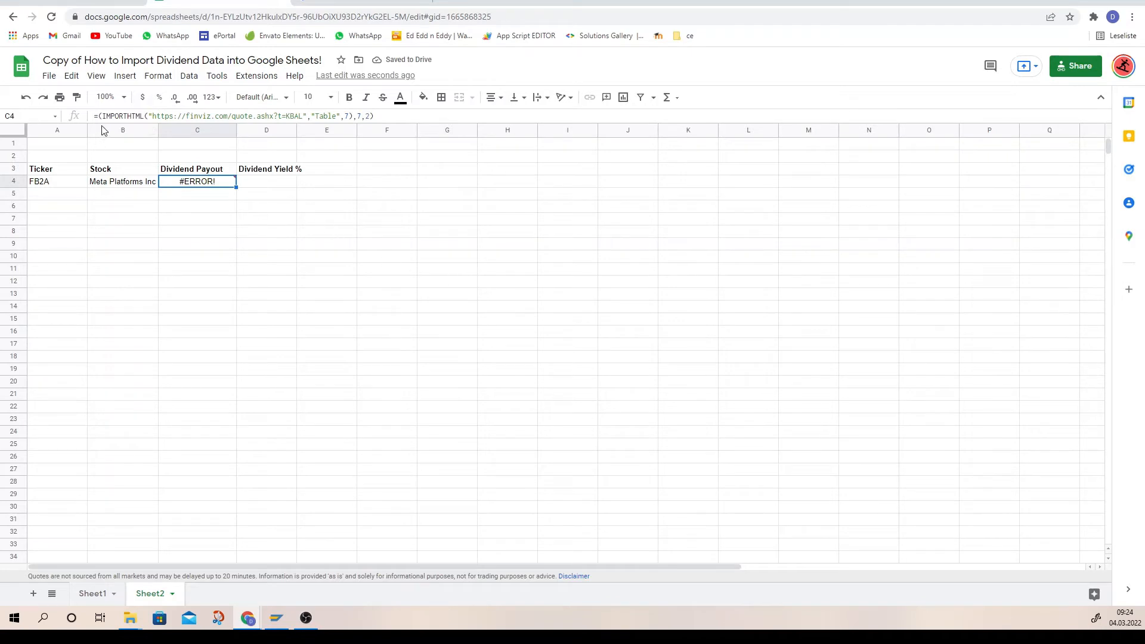
{"action": "key", "text": "F2"}
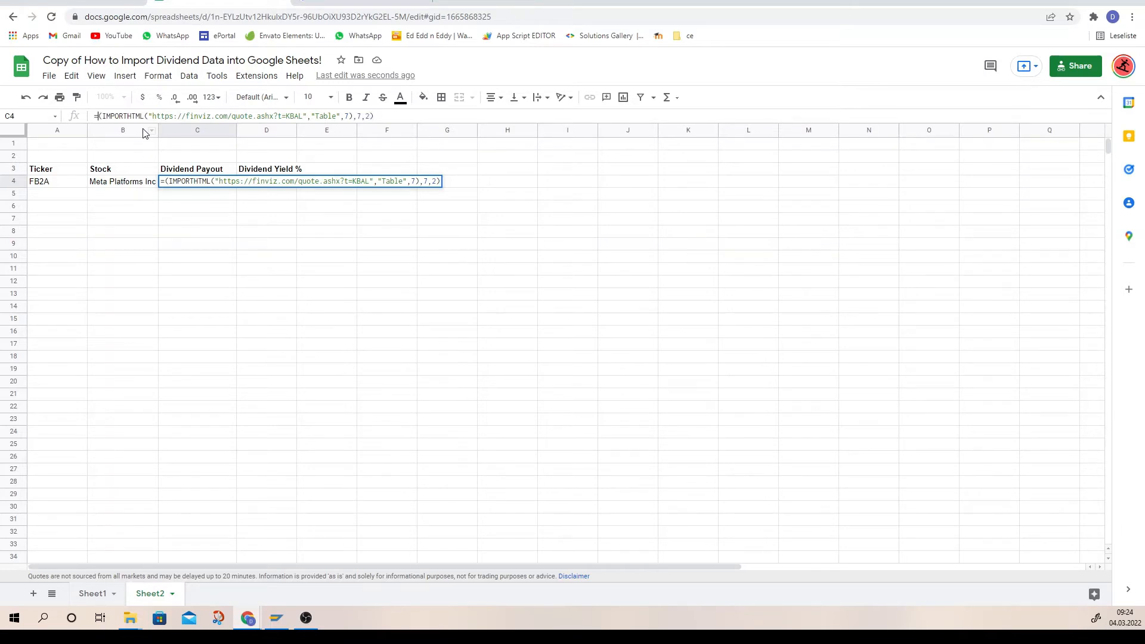
{"action": "type", "text": "index"}
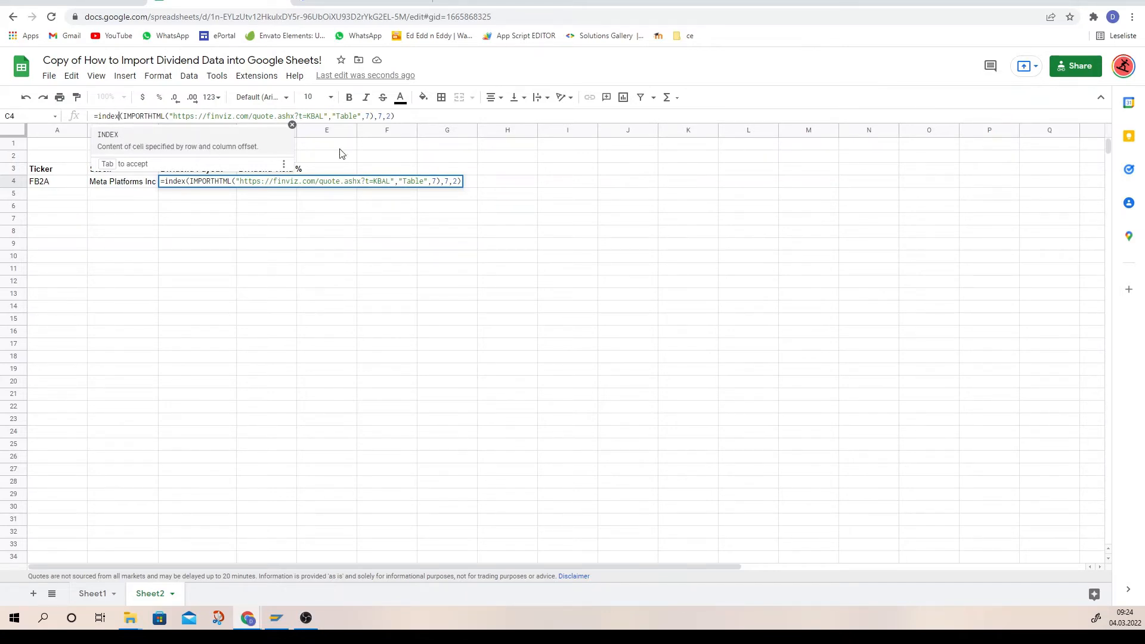
{"action": "key", "text": "Tab"}
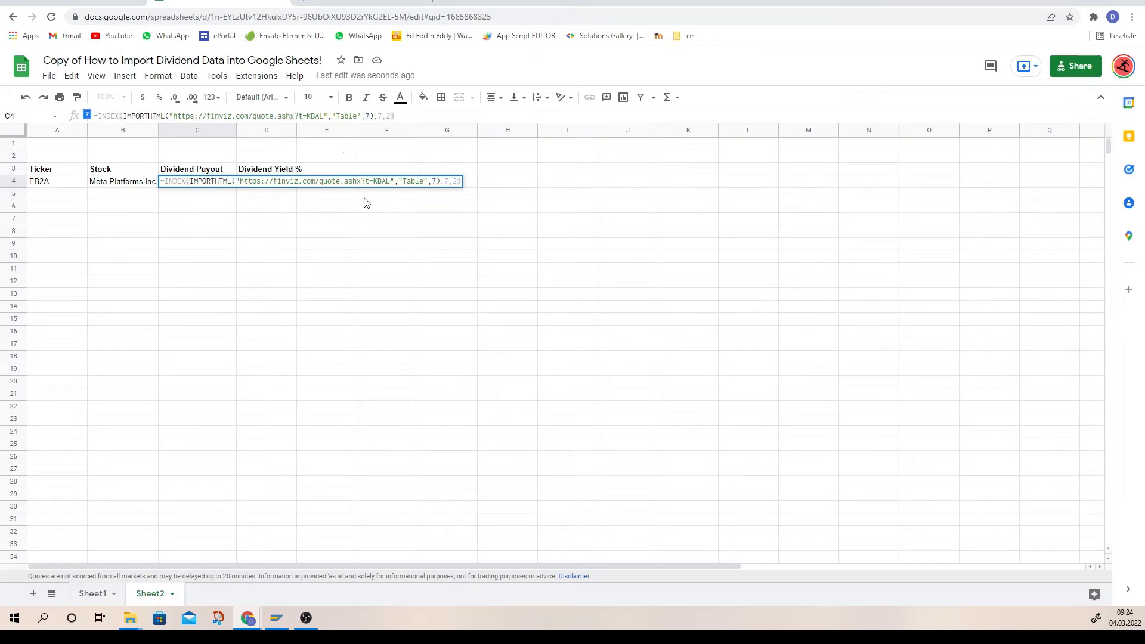
{"action": "key", "text": "Return"}
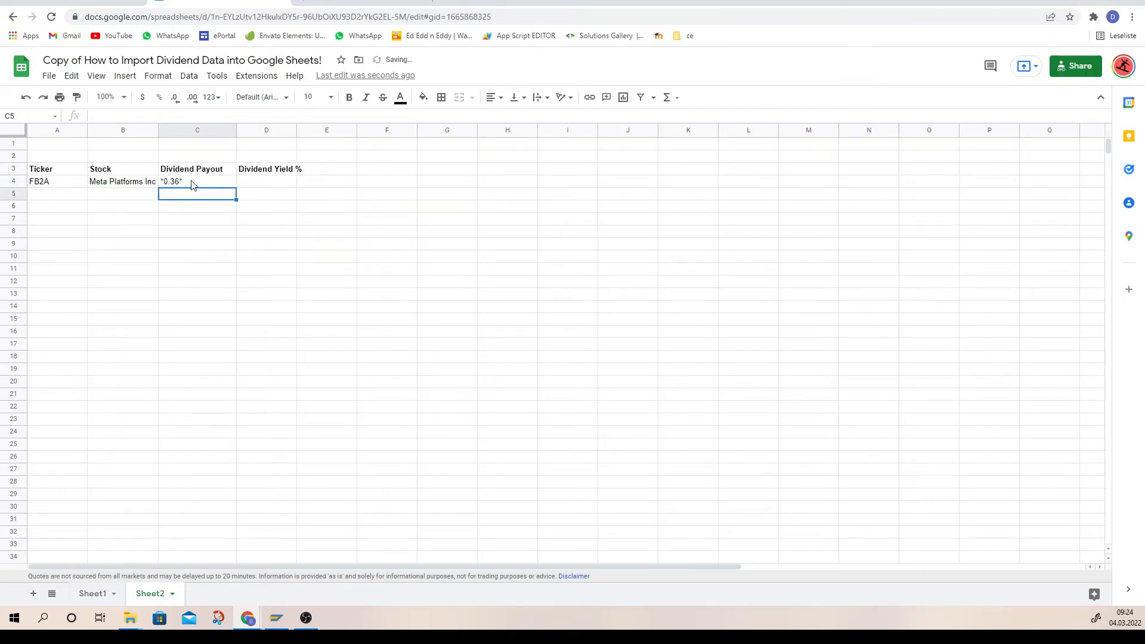
{"action": "left_click", "coordinate": [191, 184]}
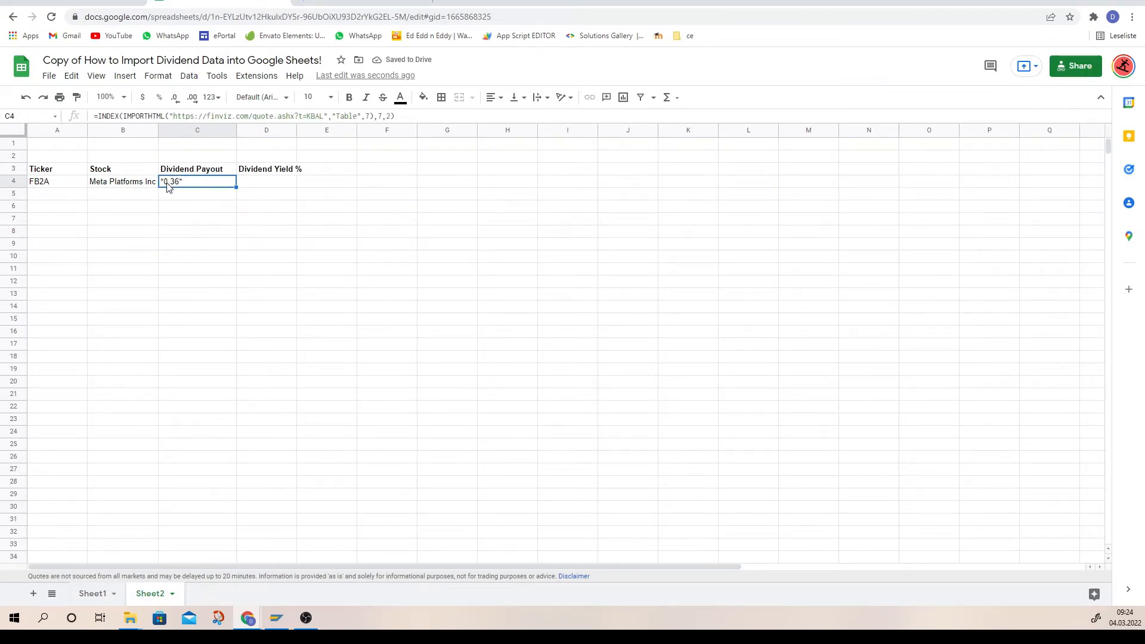
{"action": "left_click", "coordinate": [338, 9]}
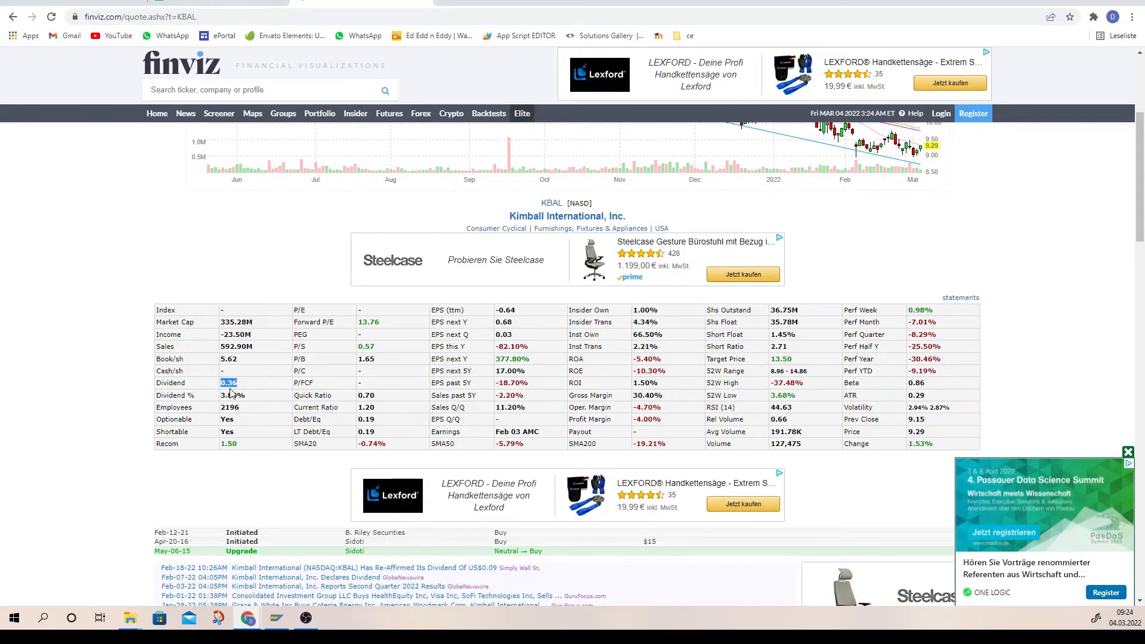
{"action": "left_click", "coordinate": [238, 9]}
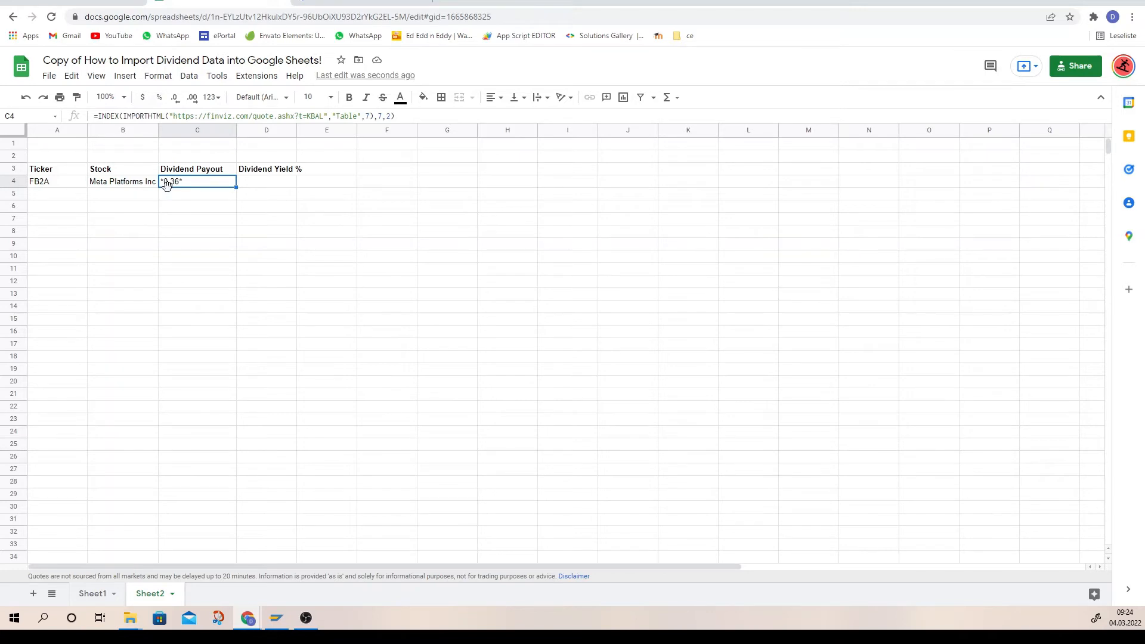
Wrap the INDEX formula in C4 in SUBSTITUTE, replacing "*" with "" to strip the asterisks from the dividend payout
{"action": "left_click", "coordinate": [102, 115]}
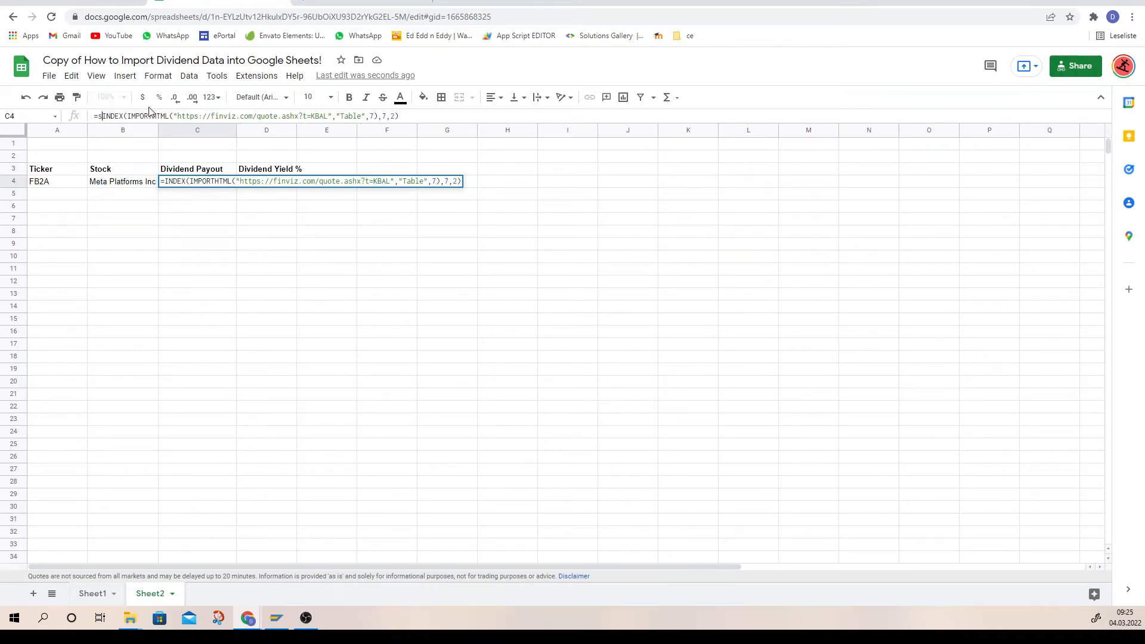
{"action": "type", "text": "sub"}
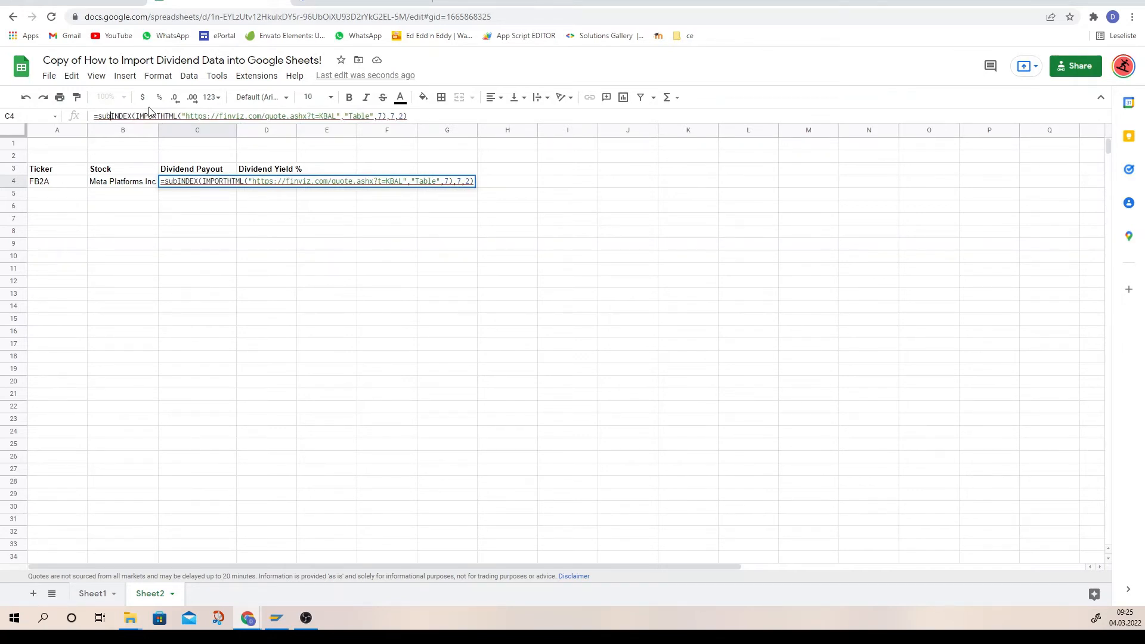
{"action": "type", "text": "stitute"}
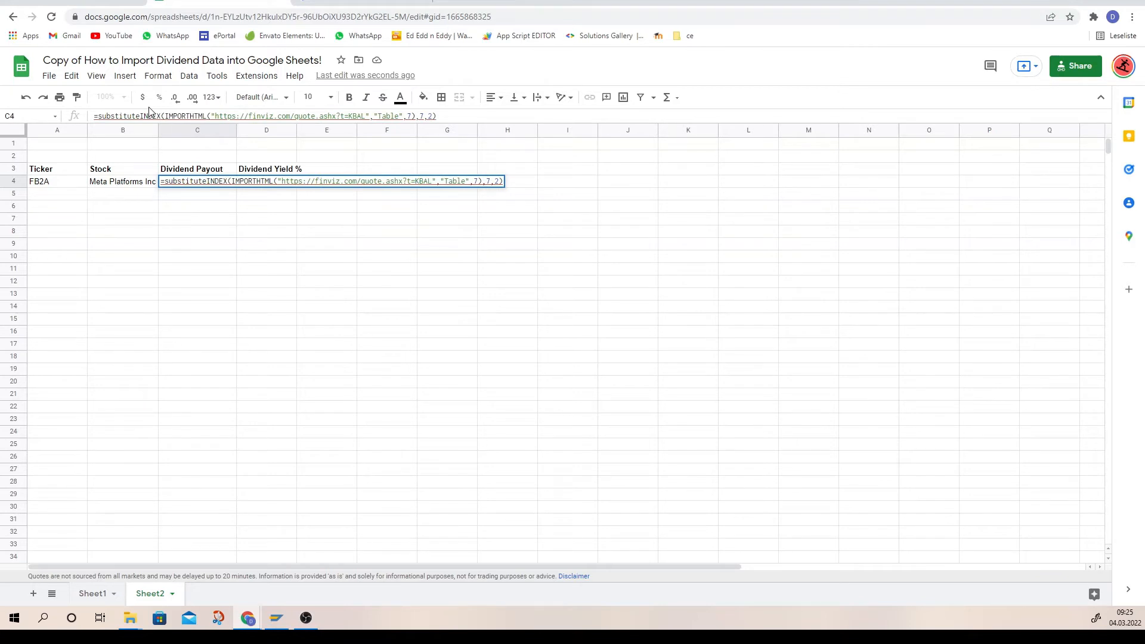
{"action": "left_click", "coordinate": [448, 117]}
{"action": "type", "text": ",\"\""}
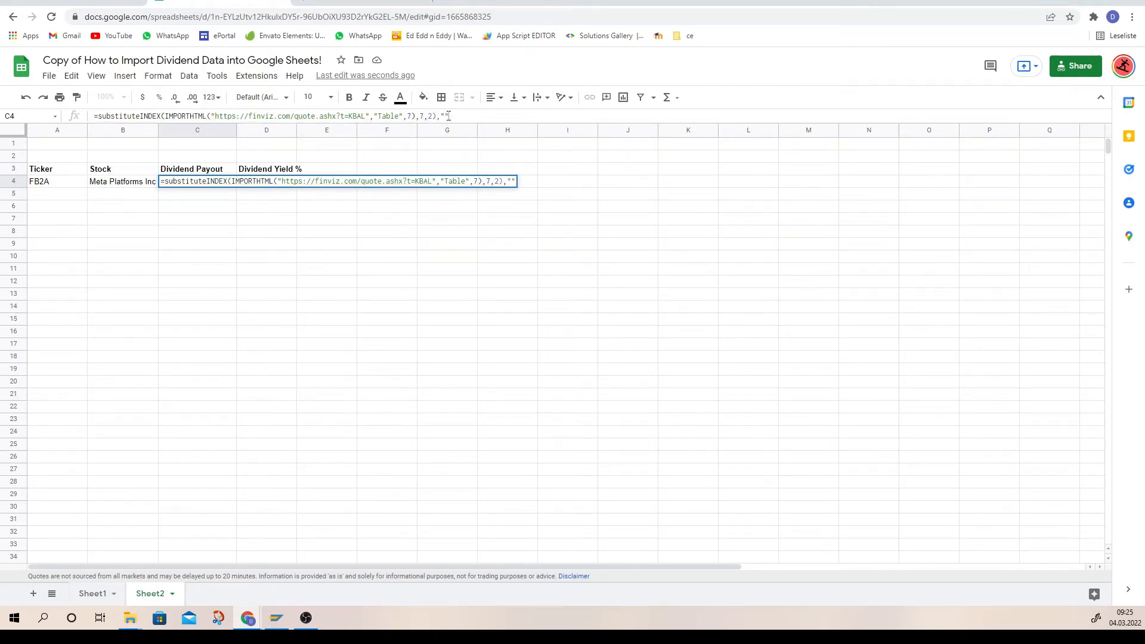
{"action": "type", "text": "*"}
{"action": "type", "text": ",\"\")"}
{"action": "key", "text": "Return"}
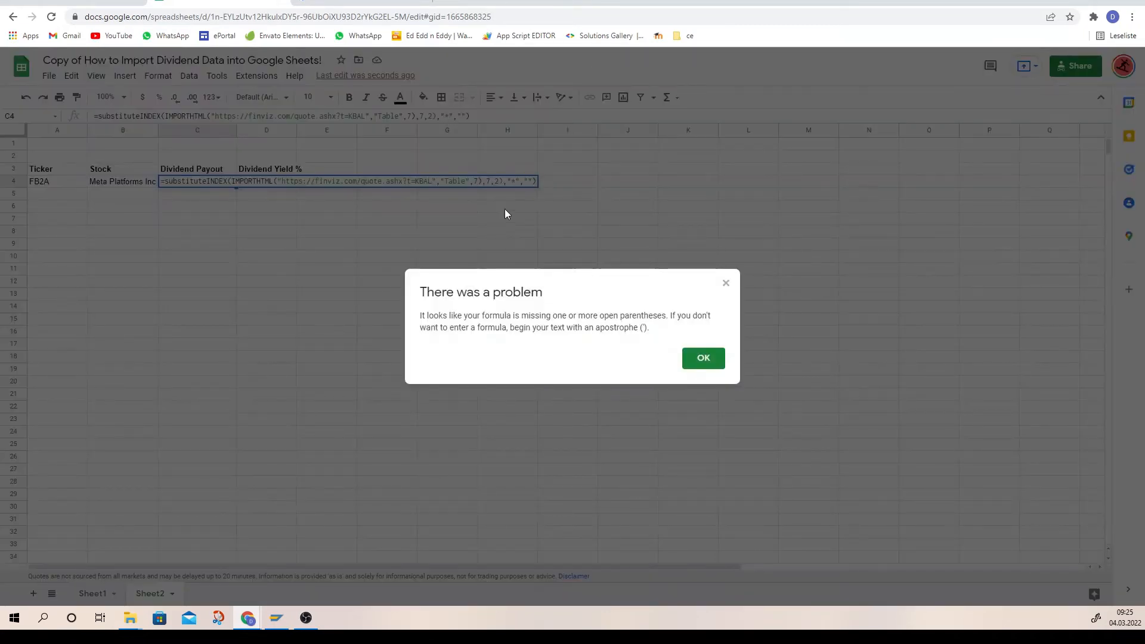
{"action": "left_click", "coordinate": [703, 360]}
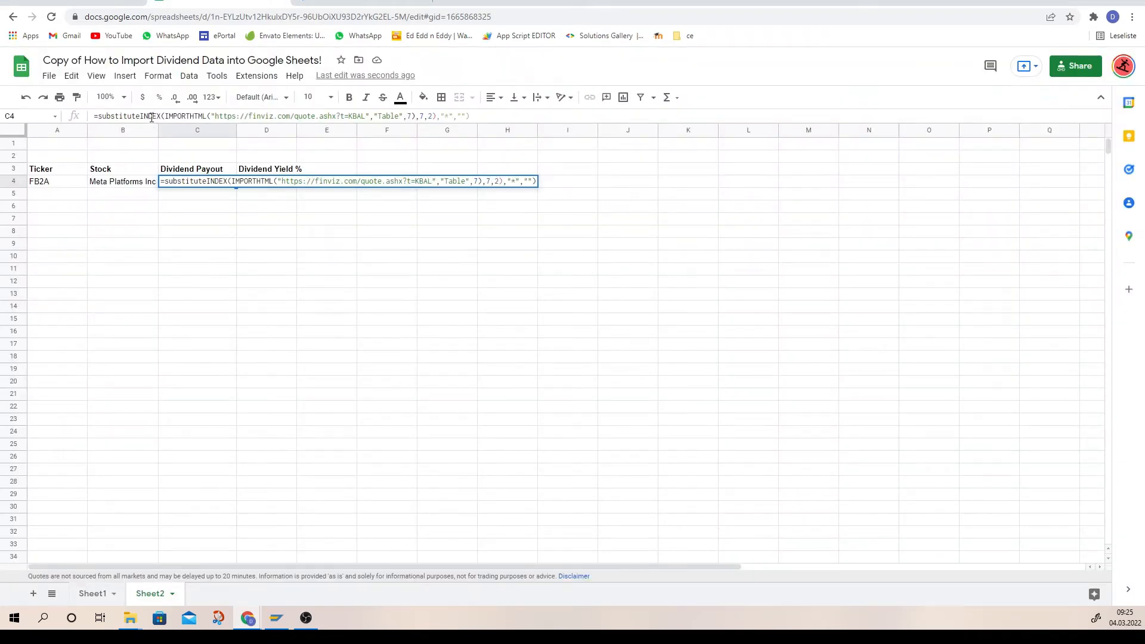
{"action": "type", "text": "("}
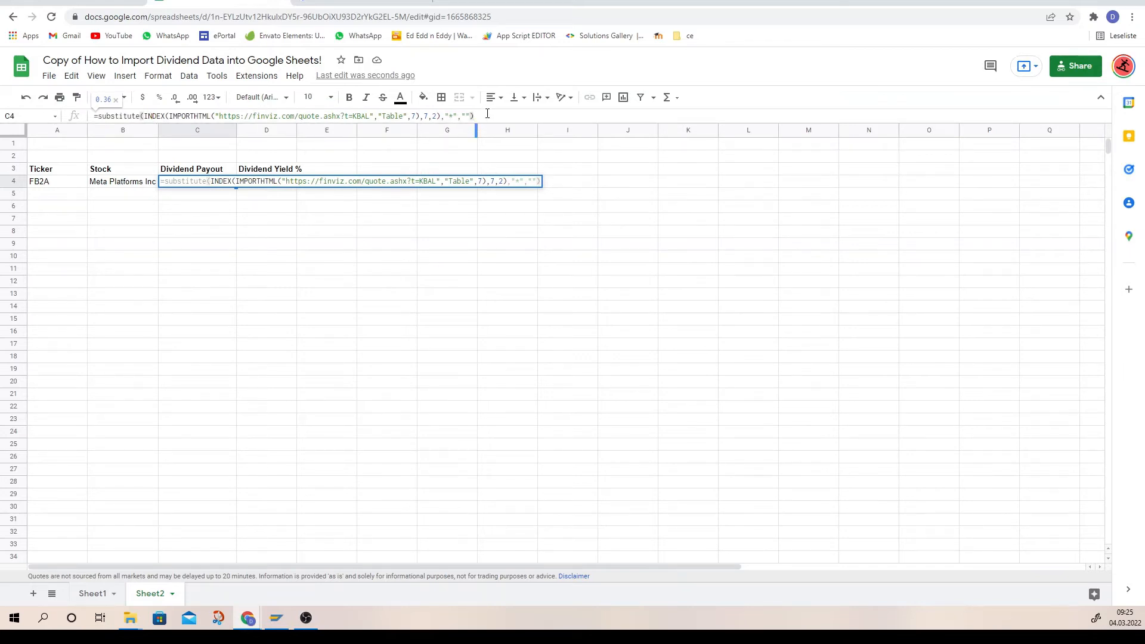
{"action": "key", "text": "Return"}
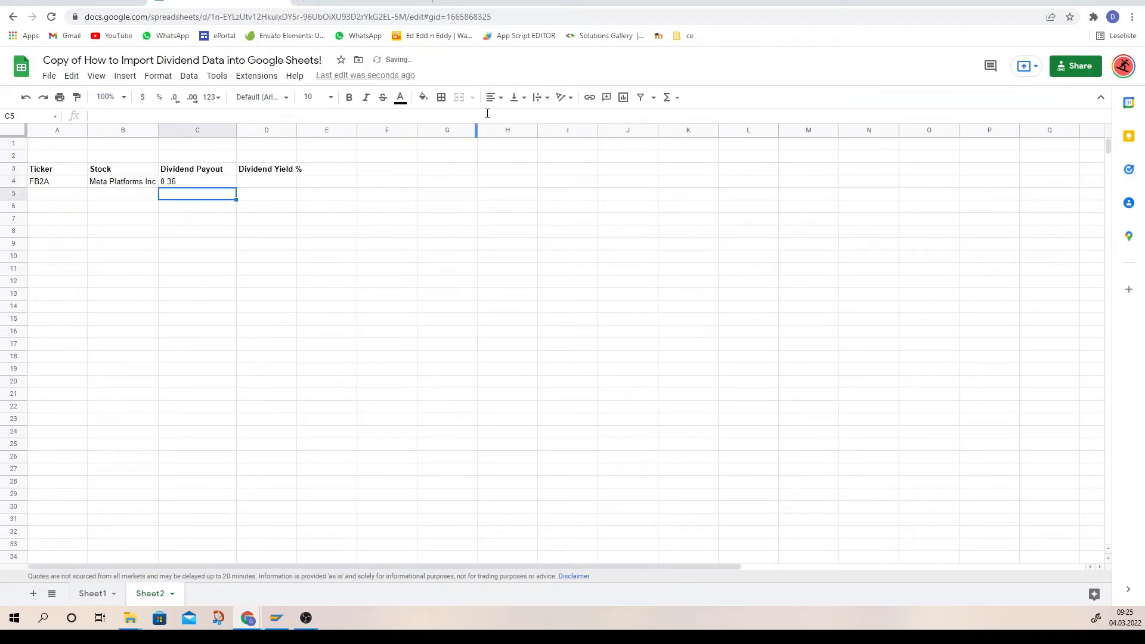
{"action": "left_click", "coordinate": [191, 186]}
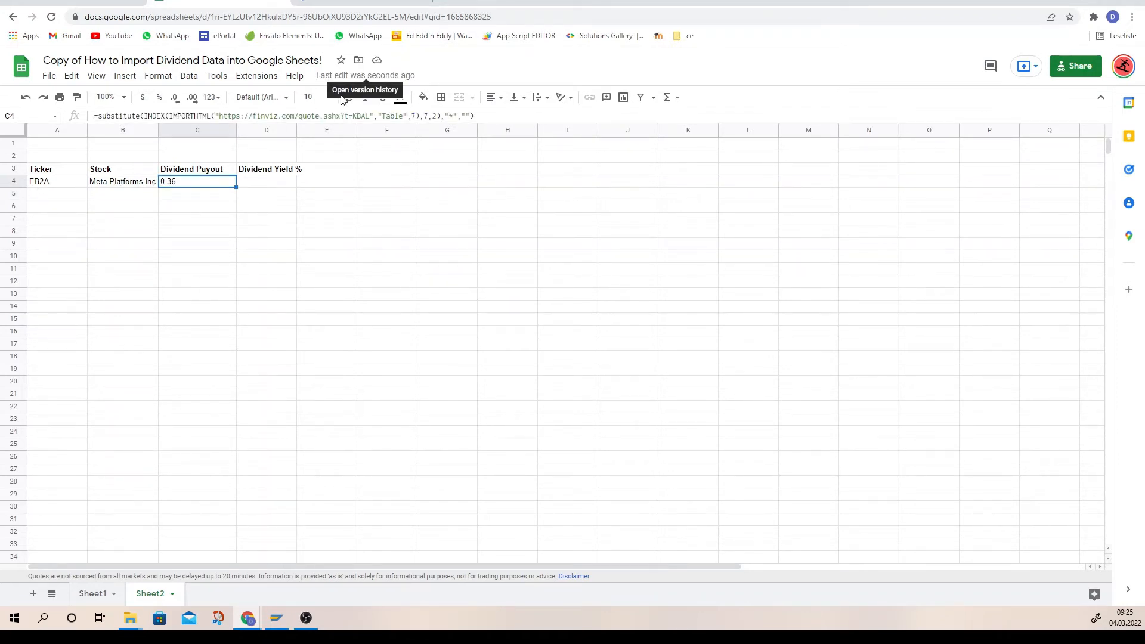
Search Google for "ticker tesla" in a new browser tab and select Tesla's ticker symbol for copying
{"action": "left_click", "coordinate": [53, 181]}
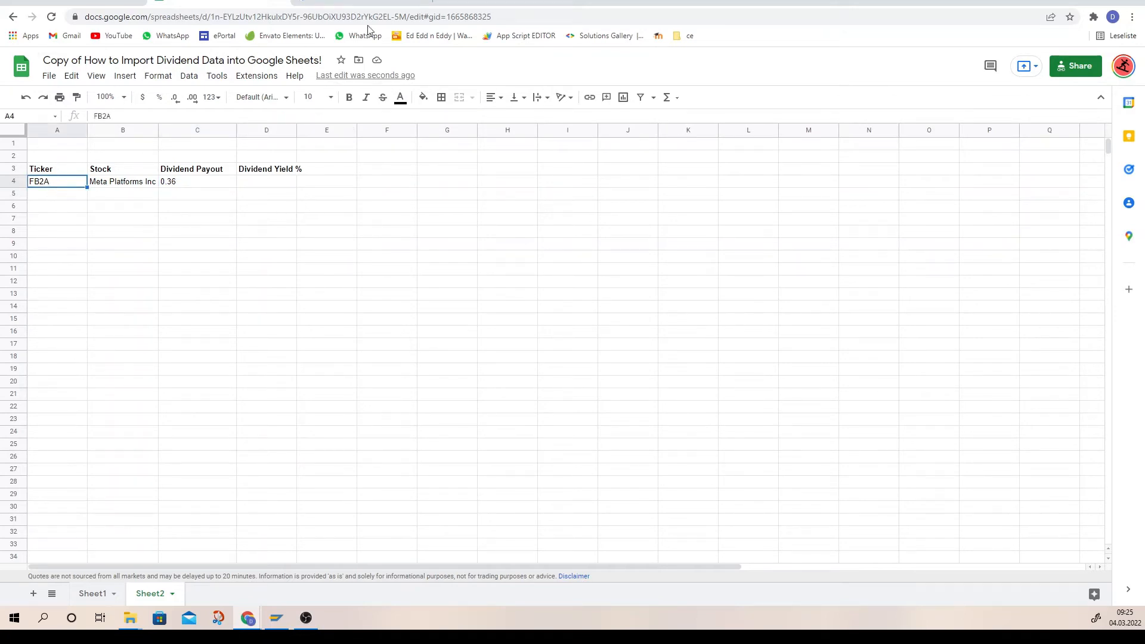
{"action": "left_click", "coordinate": [449, 1]}
{"action": "left_click", "coordinate": [473, 237]}
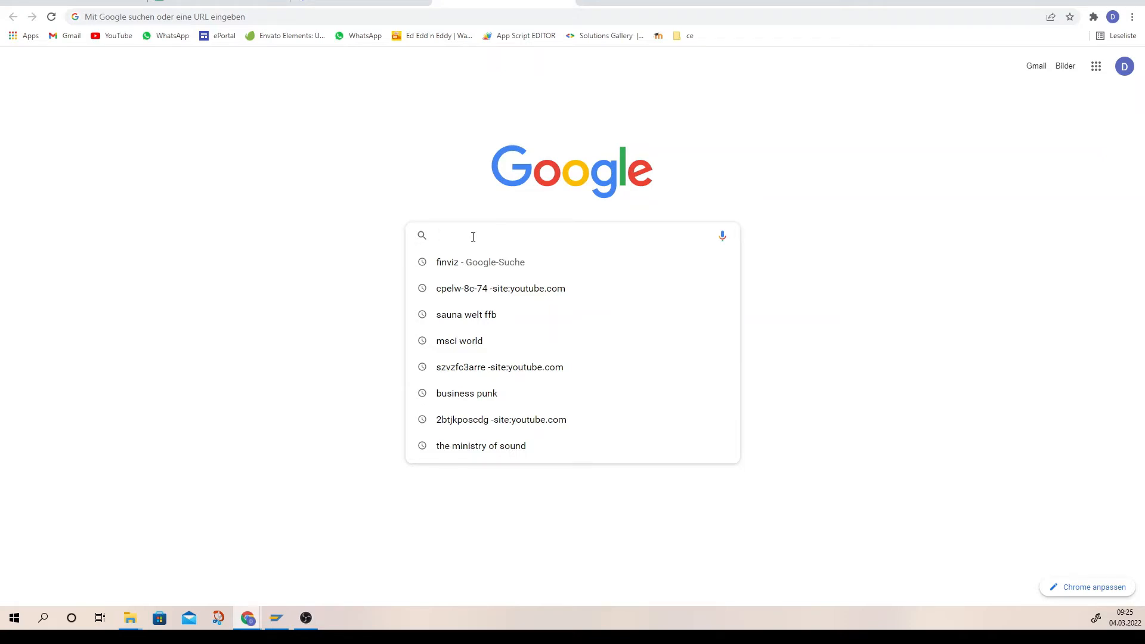
{"action": "type", "text": "ticker"}
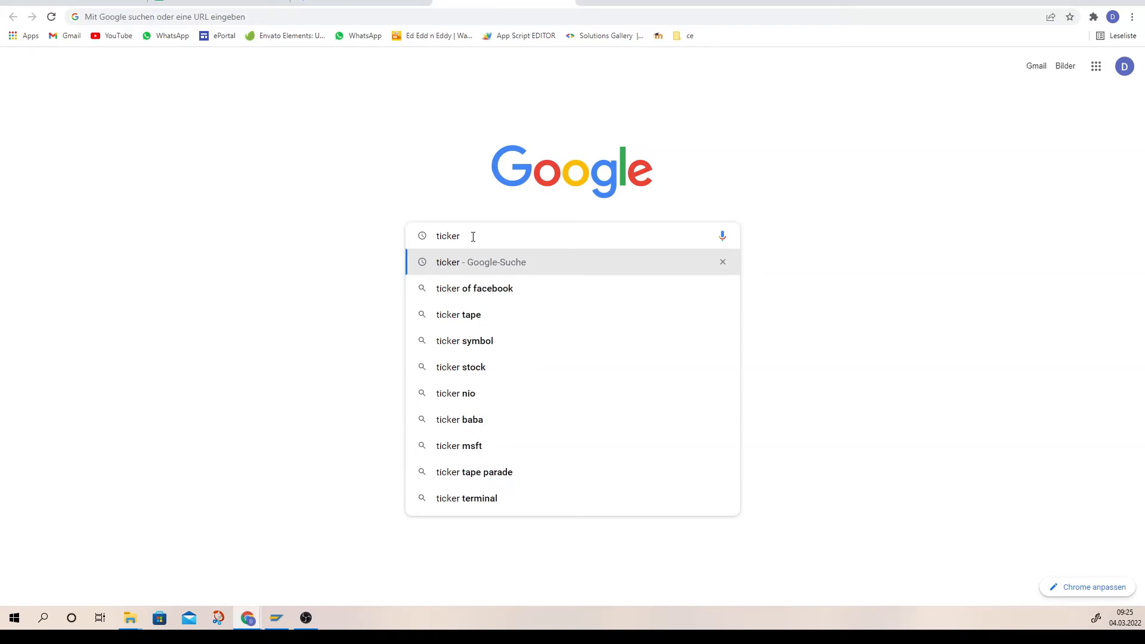
{"action": "type", "text": " tesla"}
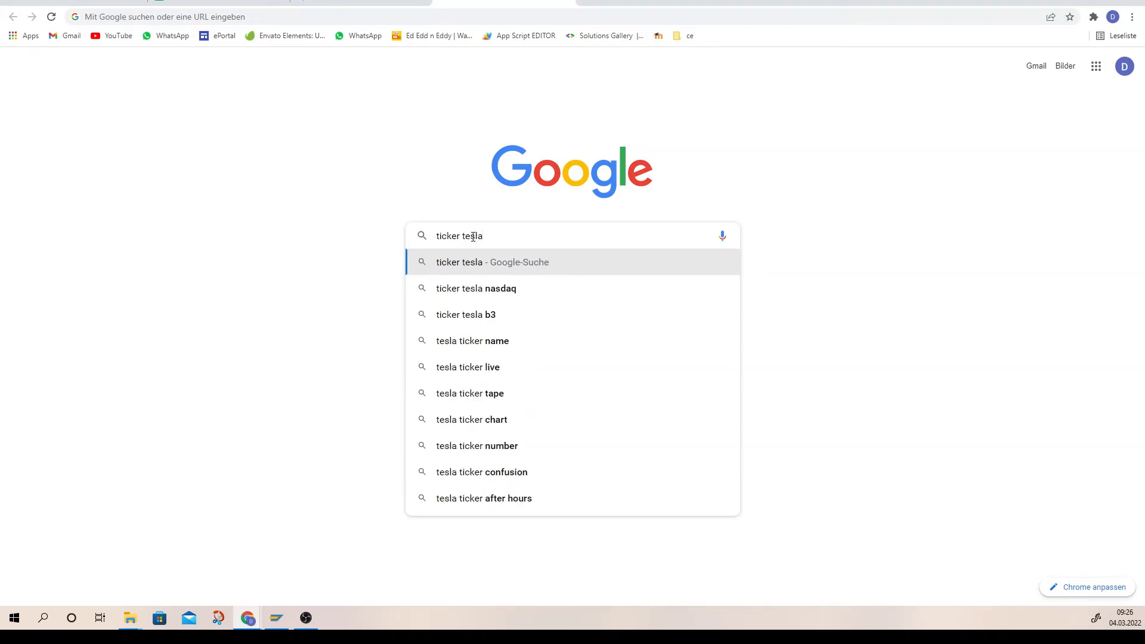
{"action": "key", "text": "Return"}
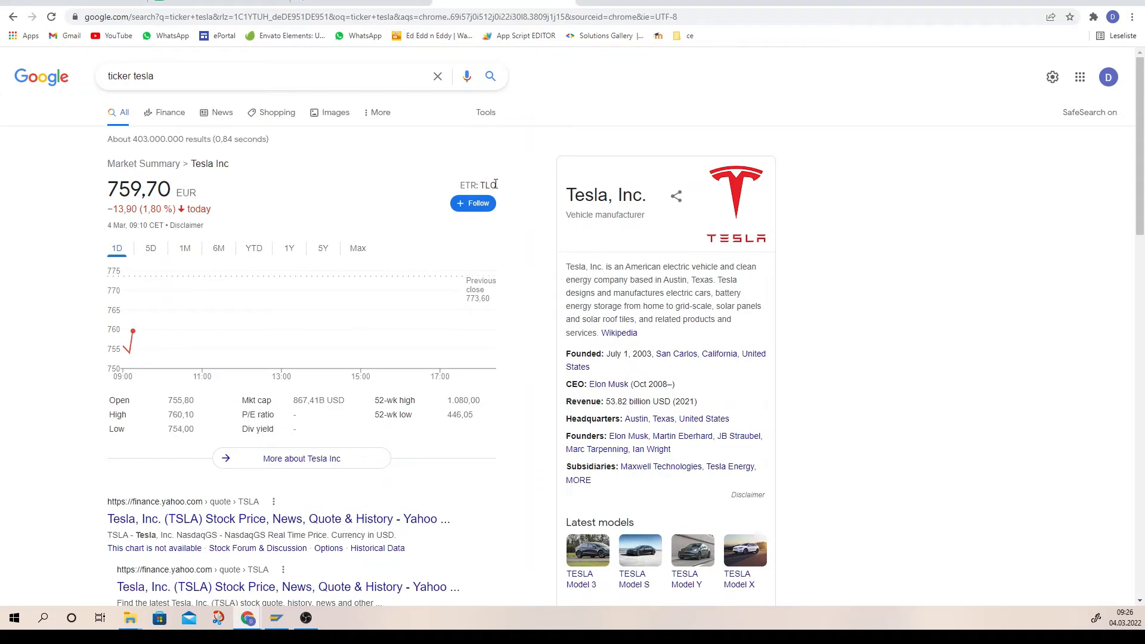
{"action": "double_click", "coordinate": [493, 181]}
Enter TLO as the second ticker in A5, using the same formatting as the FB2A cell
{"action": "left_click", "coordinate": [187, 1]}
{"action": "left_click", "coordinate": [66, 191]}
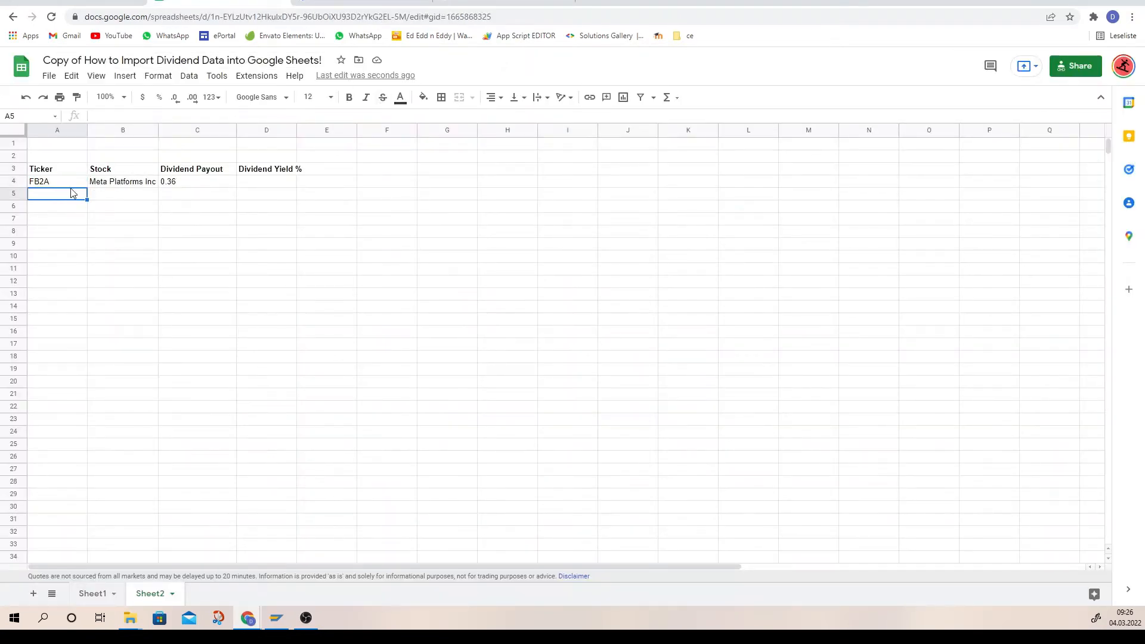
{"action": "type", "text": "TLO"}
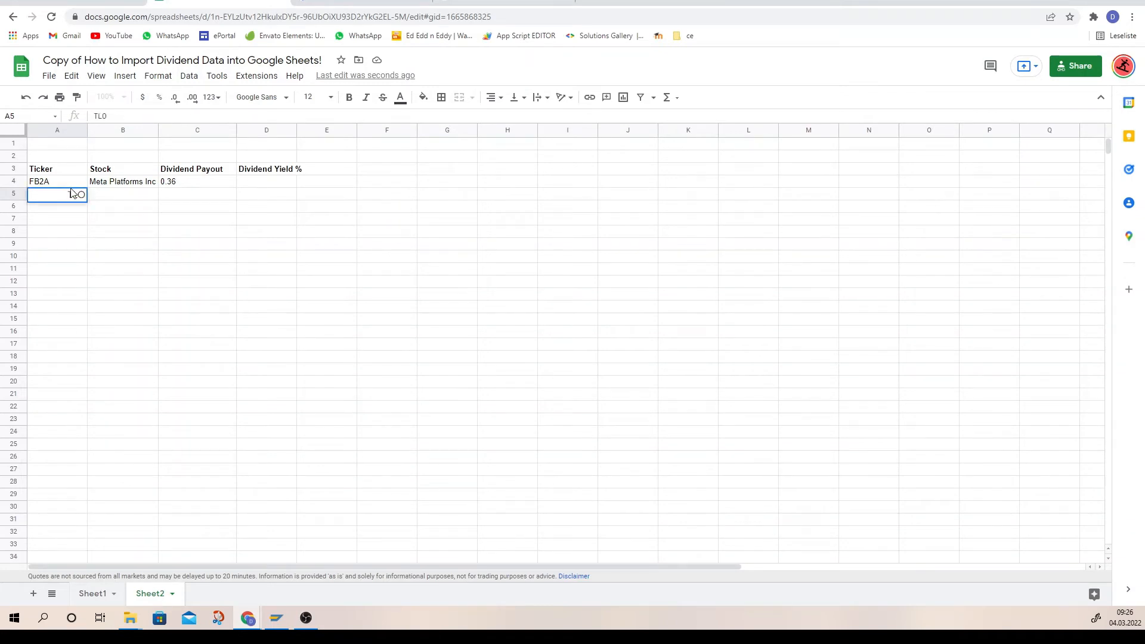
{"action": "key", "text": "Escape"}
{"action": "type", "text": "FB2A"}
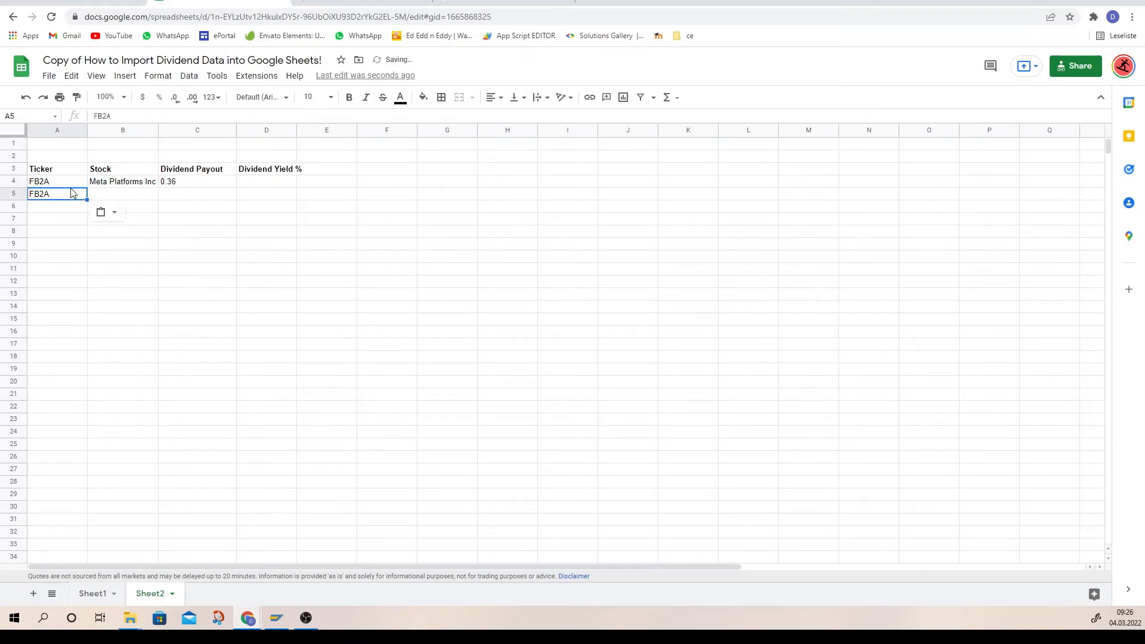
{"action": "left_click_drag", "start_coordinate": [123, 115], "coordinate": [73, 114]}
{"action": "type", "text": "TLO"}
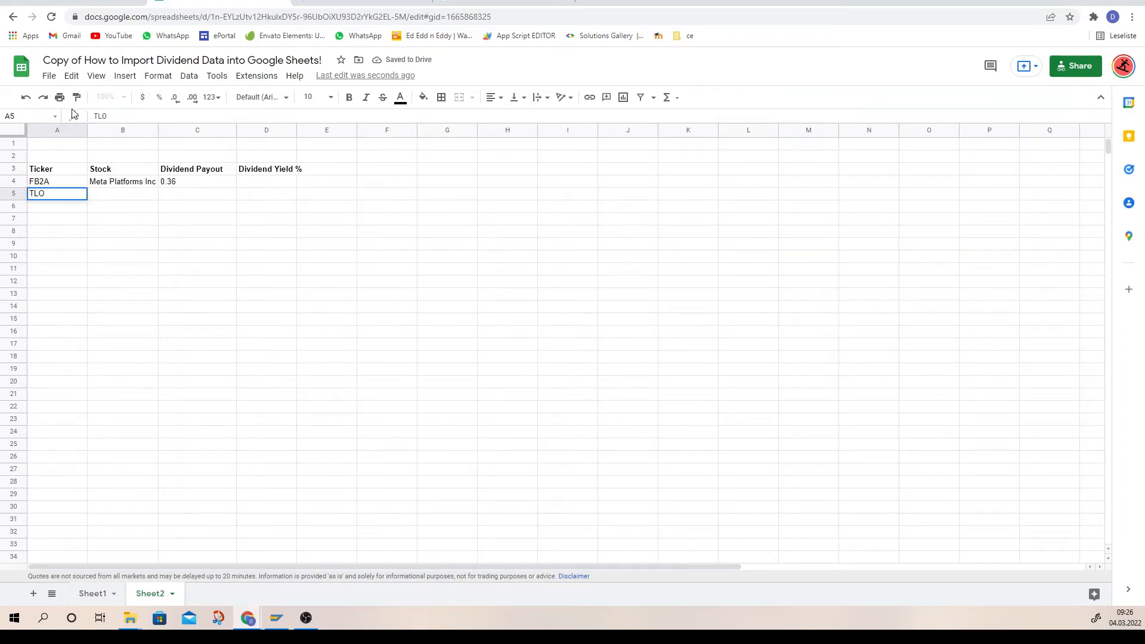
{"action": "left_click", "coordinate": [213, 206]}
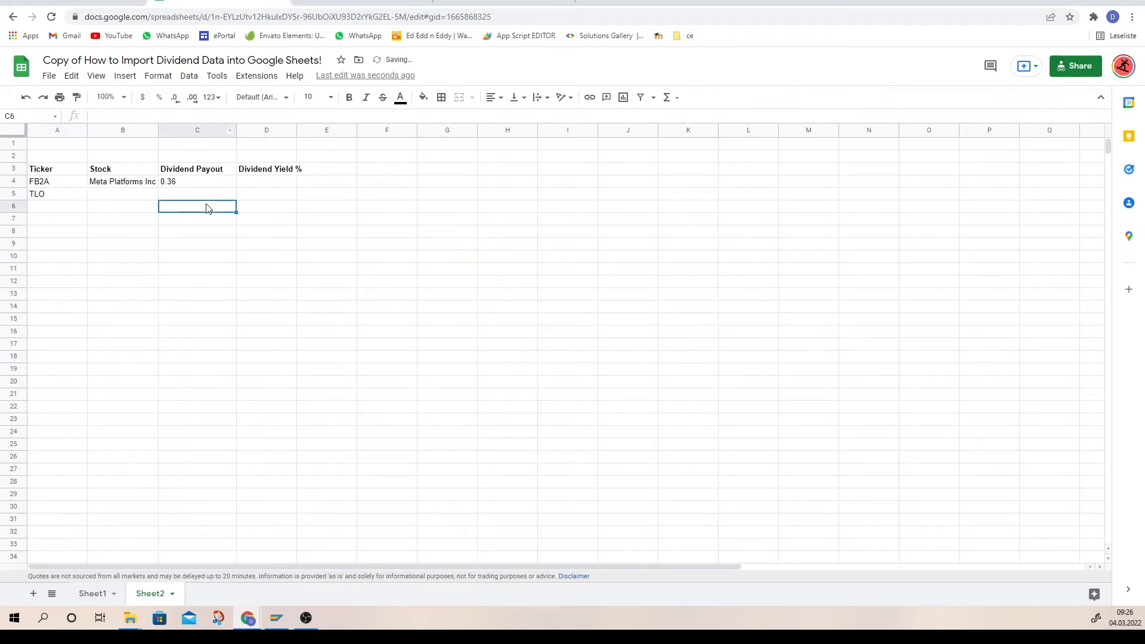
Fill the GOOGLEFINANCE stock name formula from B4 down to B5
{"action": "left_click", "coordinate": [155, 186]}
{"action": "left_click_drag", "start_coordinate": [158, 187], "coordinate": [158, 201]}
{"action": "left_click", "coordinate": [134, 197]}
Copy Tesla's ticker symbol TL0 from the Google results and paste it over the ticker in A5
{"action": "left_click", "coordinate": [477, 2]}
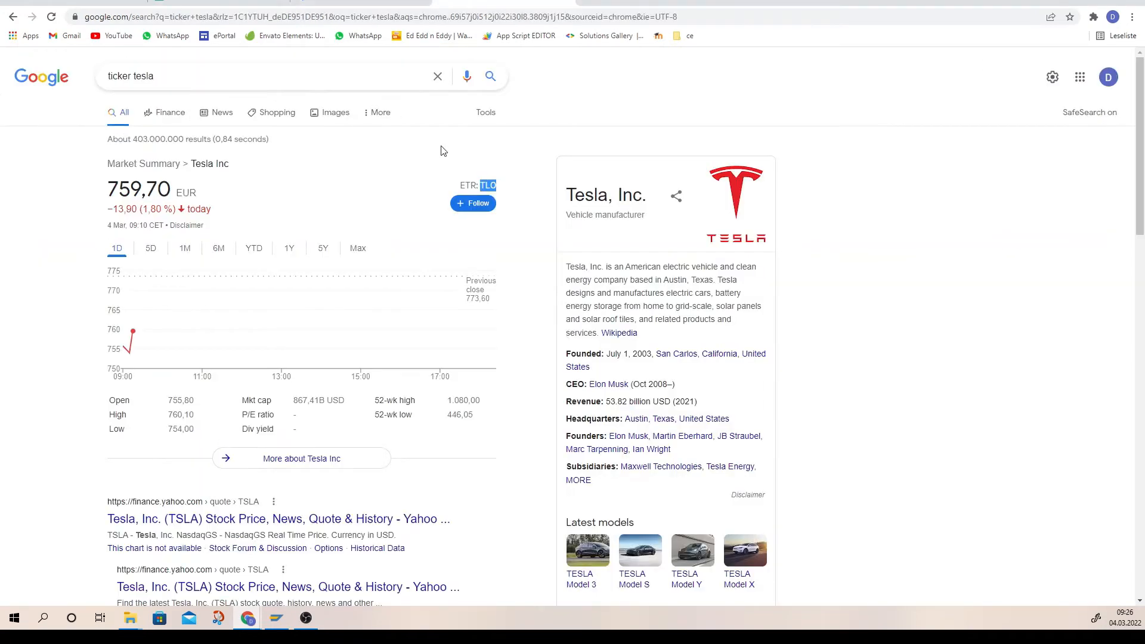
{"action": "left_click", "coordinate": [286, 5]}
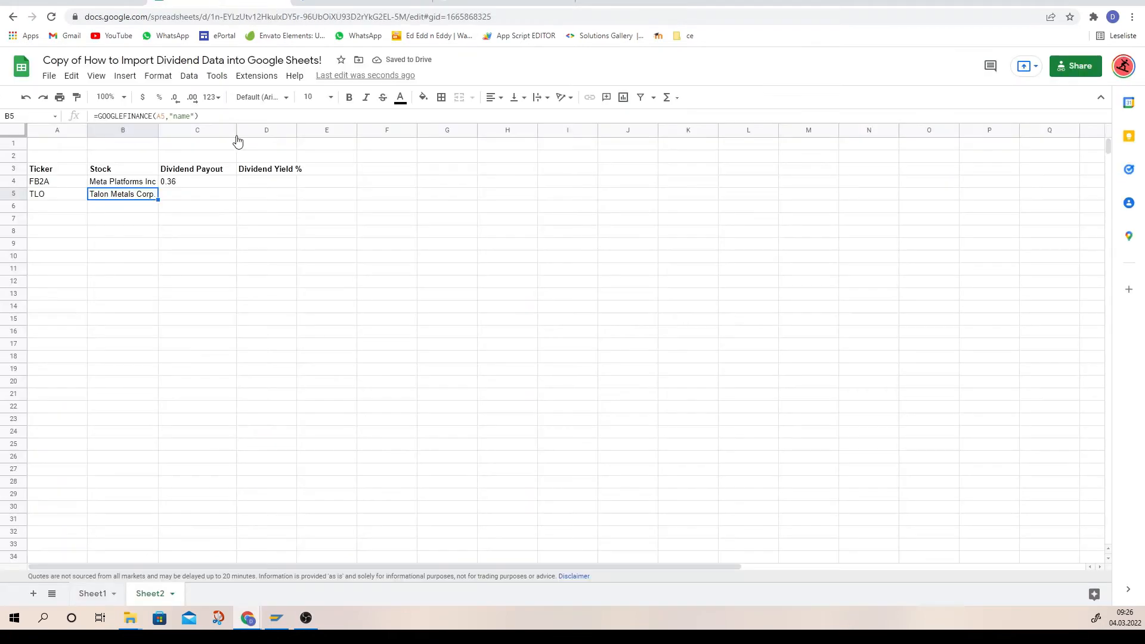
{"action": "left_click", "coordinate": [64, 197]}
{"action": "type", "text": "TLO"}
{"action": "left_click", "coordinate": [73, 235]}
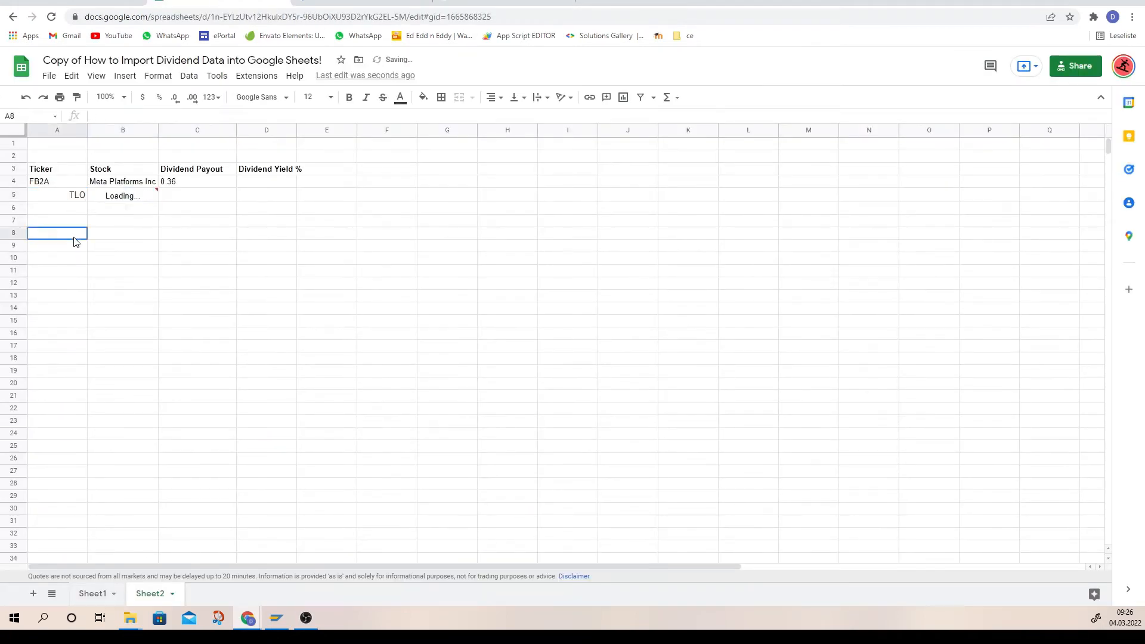
{"action": "left_click", "coordinate": [69, 198]}
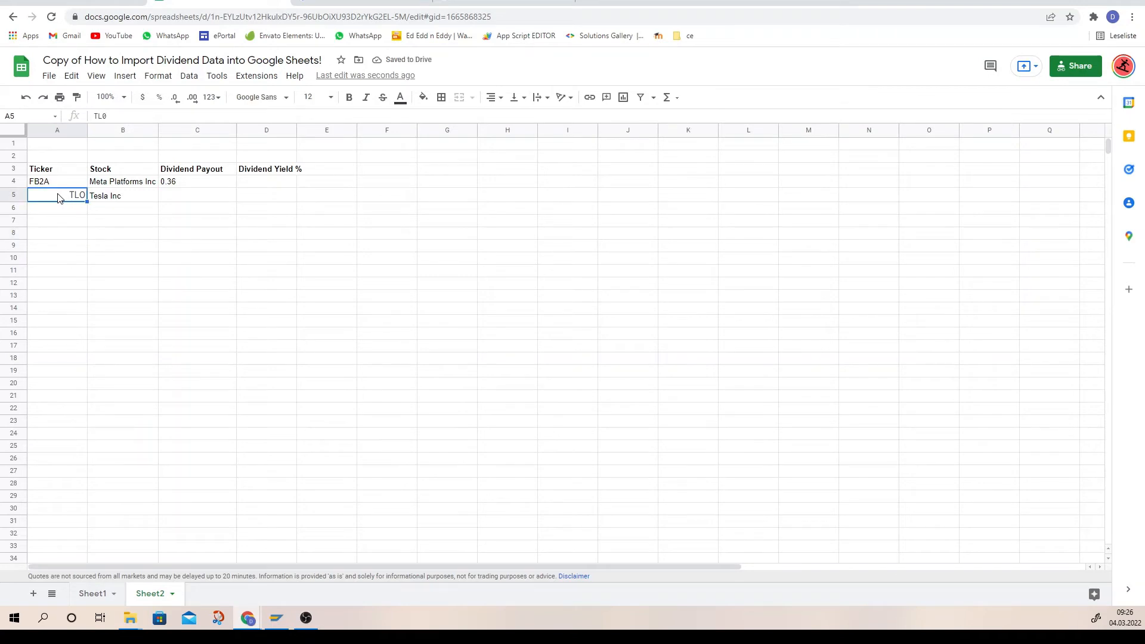
Right-align the FB2A ticker in A4 to match the alignment of the ticker below it
{"action": "left_click", "coordinate": [44, 181]}
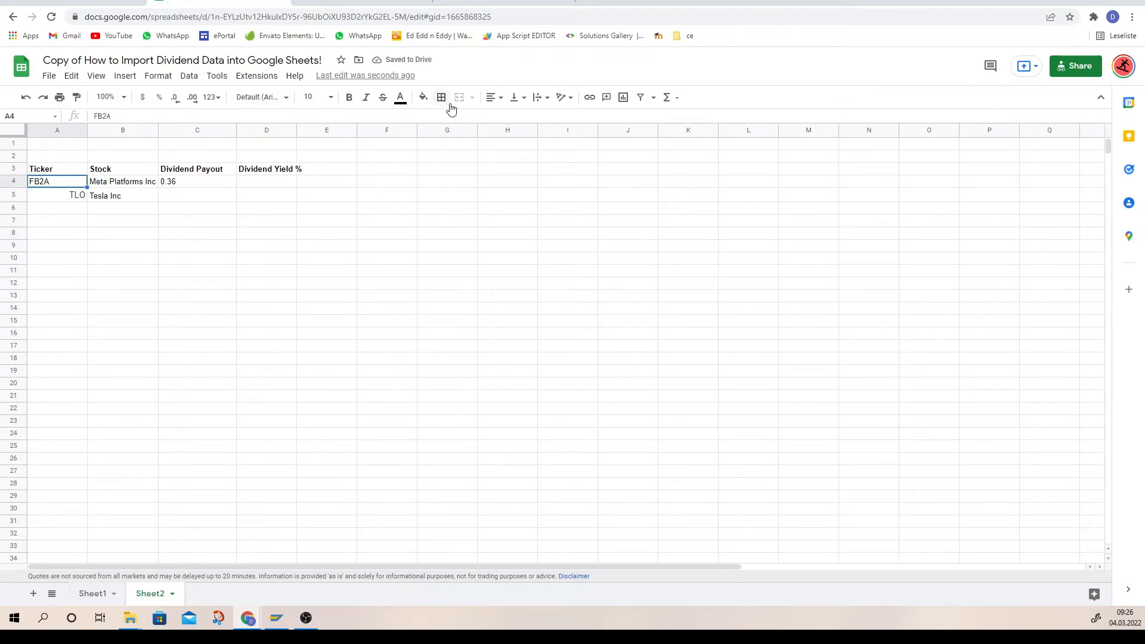
{"action": "left_click", "coordinate": [494, 98]}
{"action": "left_click", "coordinate": [510, 121]}
{"action": "left_click", "coordinate": [495, 100]}
{"action": "left_click", "coordinate": [520, 119]}
{"action": "left_click", "coordinate": [395, 270]}
Fill the SUBSTITUTE dividend payout formula from C4 down to C5 for the Tesla row
{"action": "left_click", "coordinate": [136, 205]}
{"action": "left_click", "coordinate": [186, 201]}
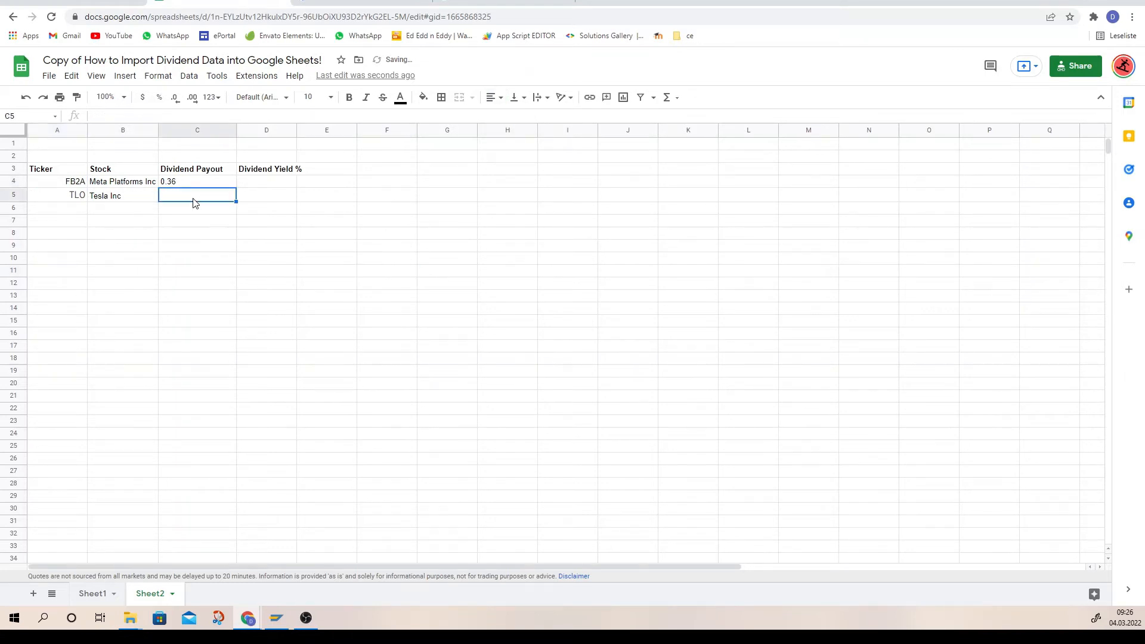
{"action": "left_click", "coordinate": [193, 184]}
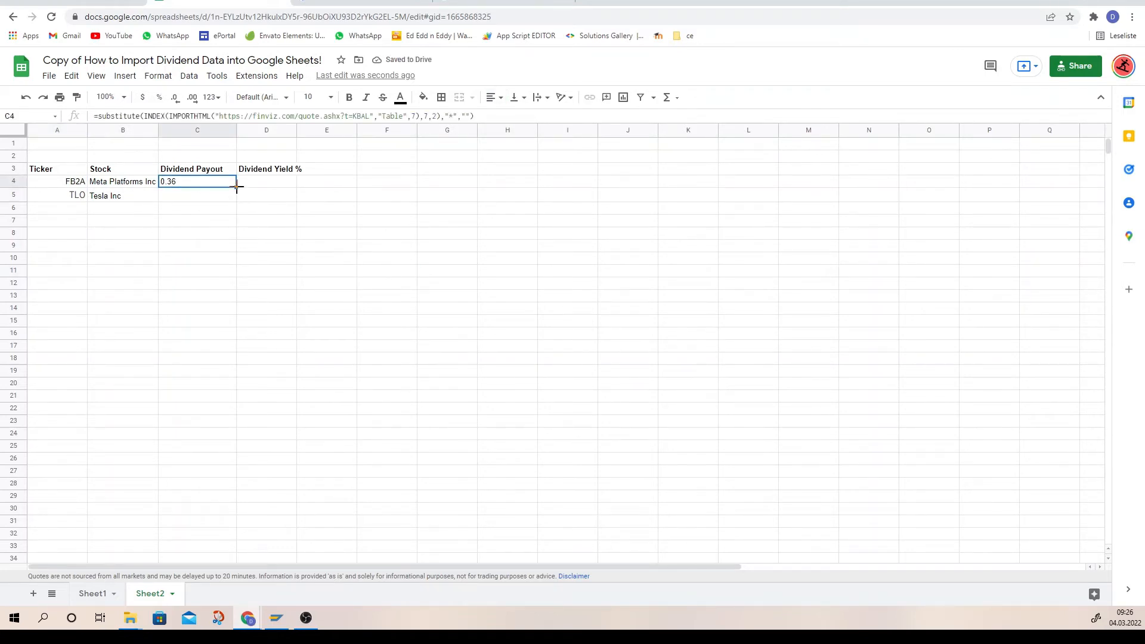
{"action": "left_click_drag", "start_coordinate": [236, 187], "coordinate": [237, 199]}
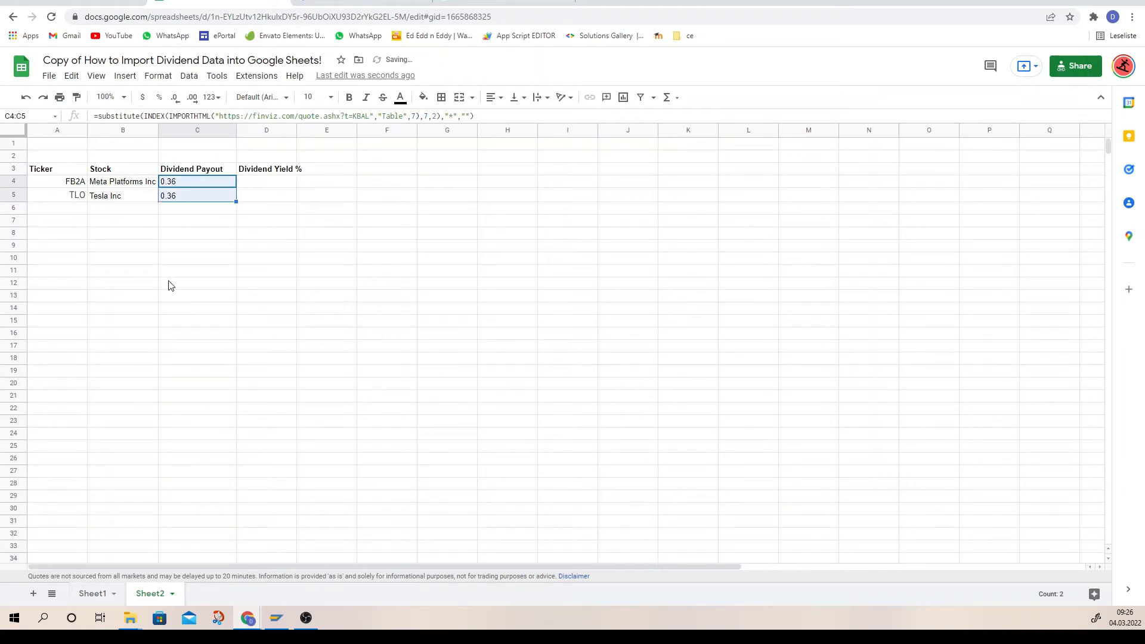
Check the dividend payout formula in C5 against the Dividend entry on the Finviz KBAL quote page
{"action": "left_click", "coordinate": [182, 203]}
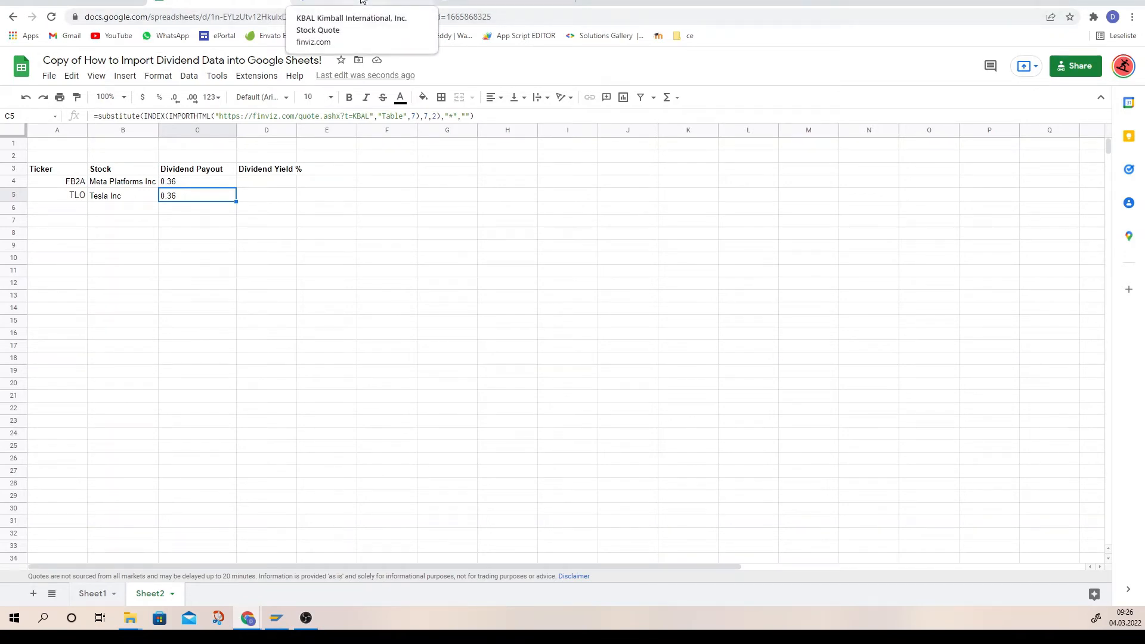
{"action": "left_click", "coordinate": [362, 2]}
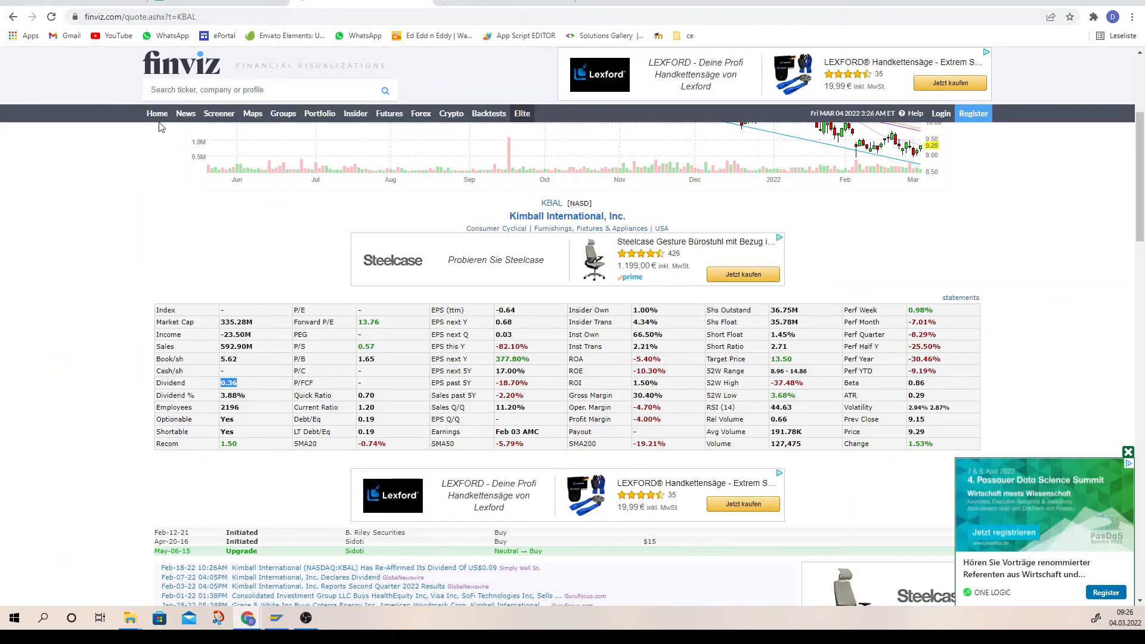
{"action": "scroll", "coordinate": [154, 301], "scroll_direction": "up", "scroll_amount": 4}
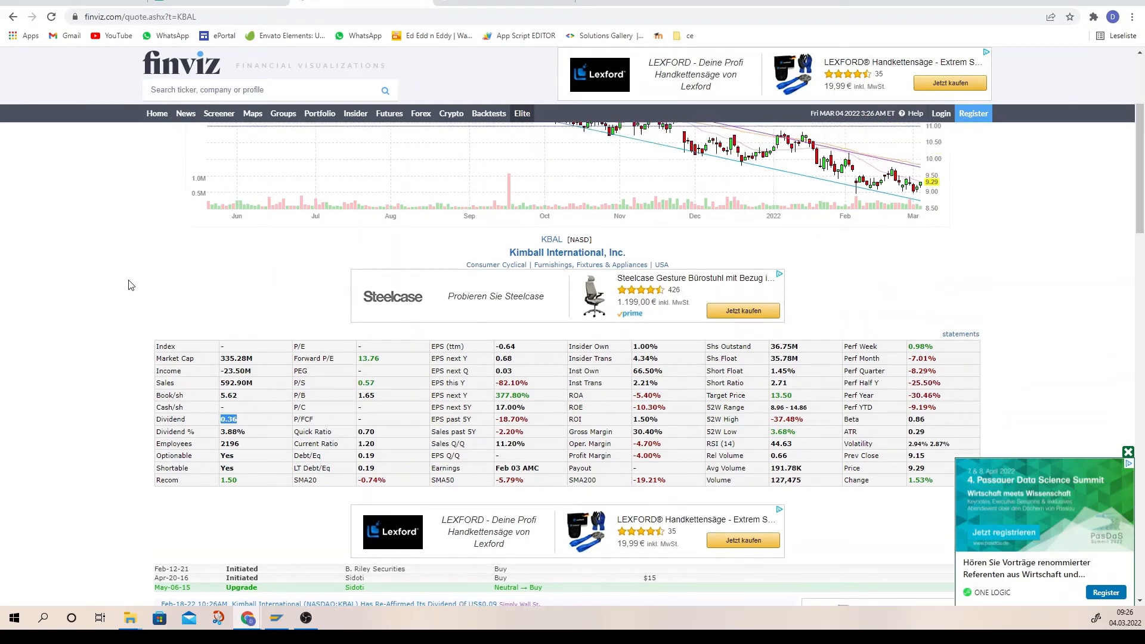
{"action": "scroll", "coordinate": [156, 295], "scroll_direction": "down", "scroll_amount": 4}
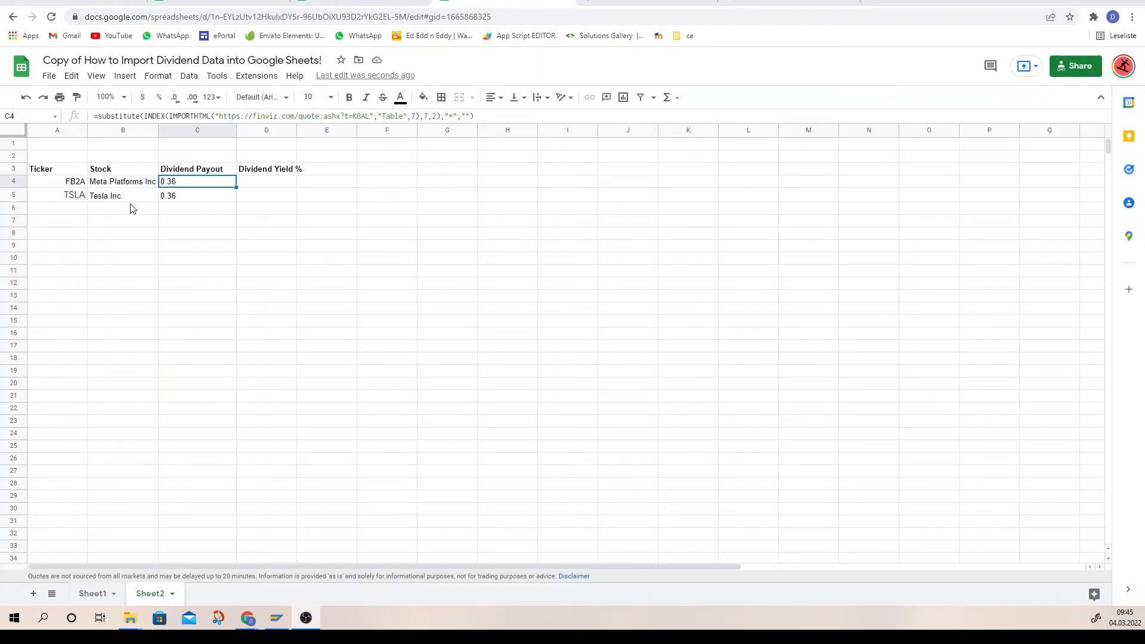
Try replacing the KBAL ticker in the Finviz URL of the C4 dividend payout formula with FB2A
{"action": "left_click", "coordinate": [362, 114]}
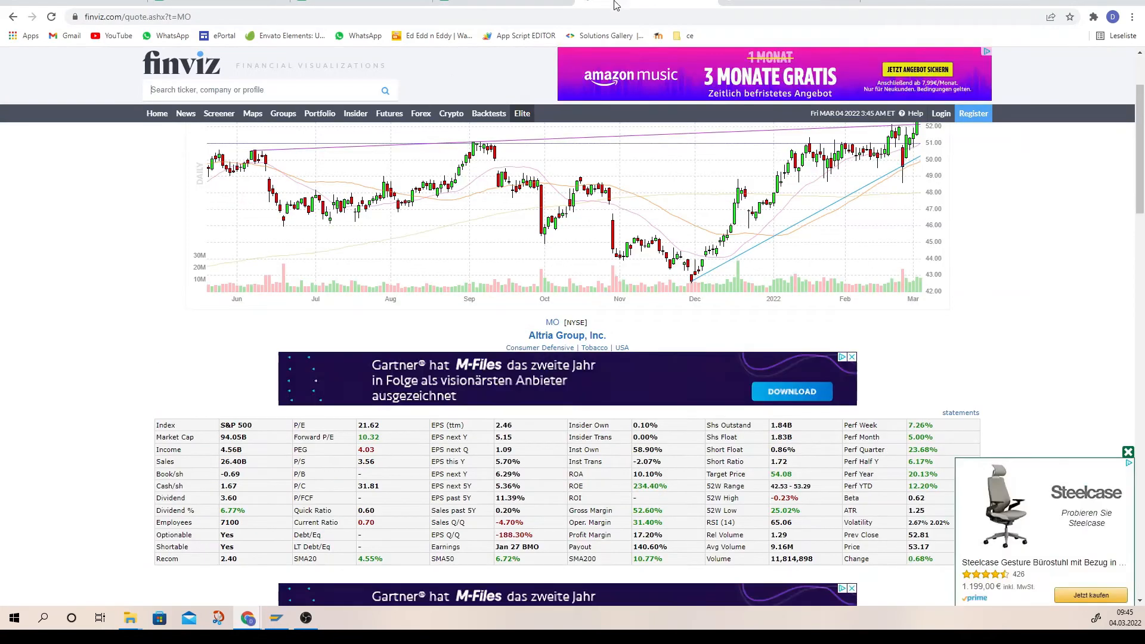
{"action": "left_click", "coordinate": [623, 5]}
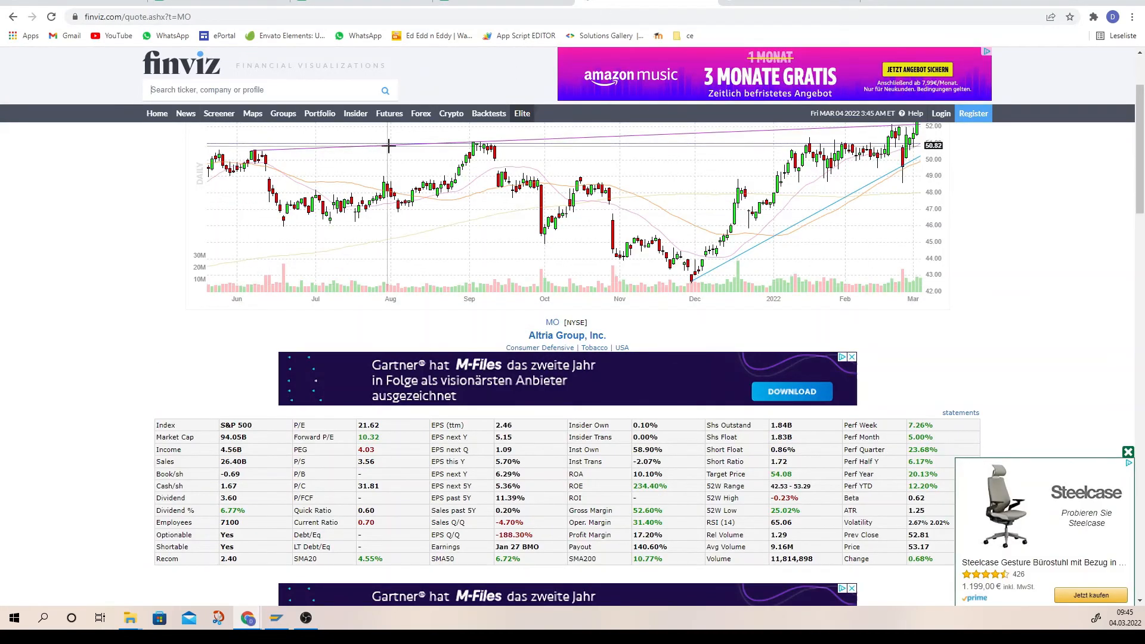
{"action": "left_click", "coordinate": [471, 3]}
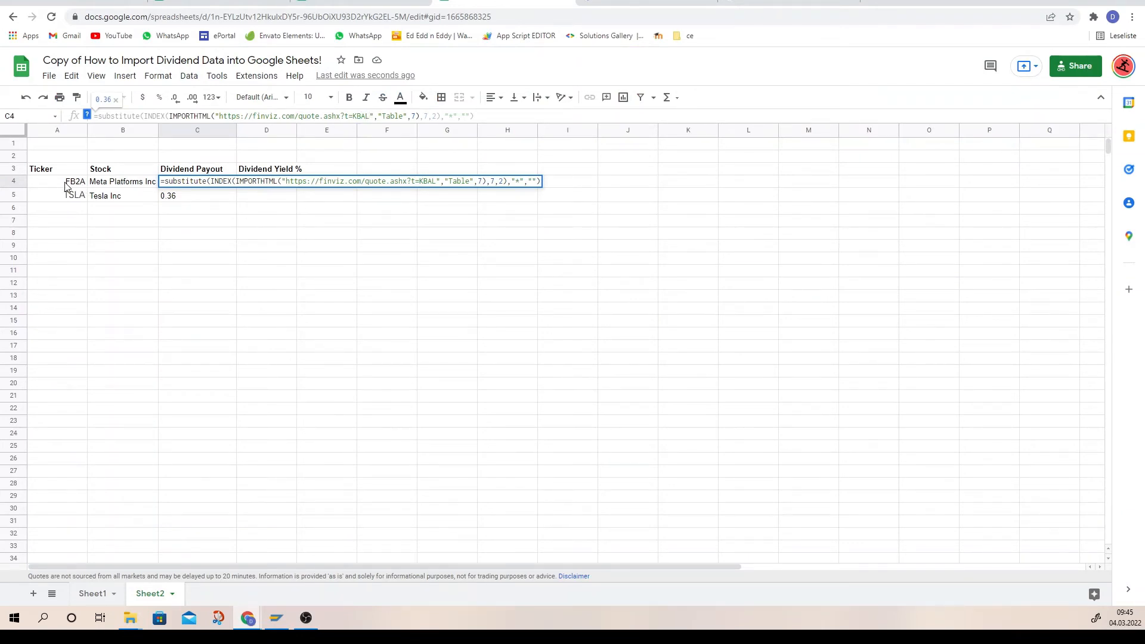
{"action": "key", "text": "BackSpace"}
{"action": "key", "text": "BackSpace"}
{"action": "key", "text": "BackSpace"}
{"action": "key", "text": "BackSpace"}
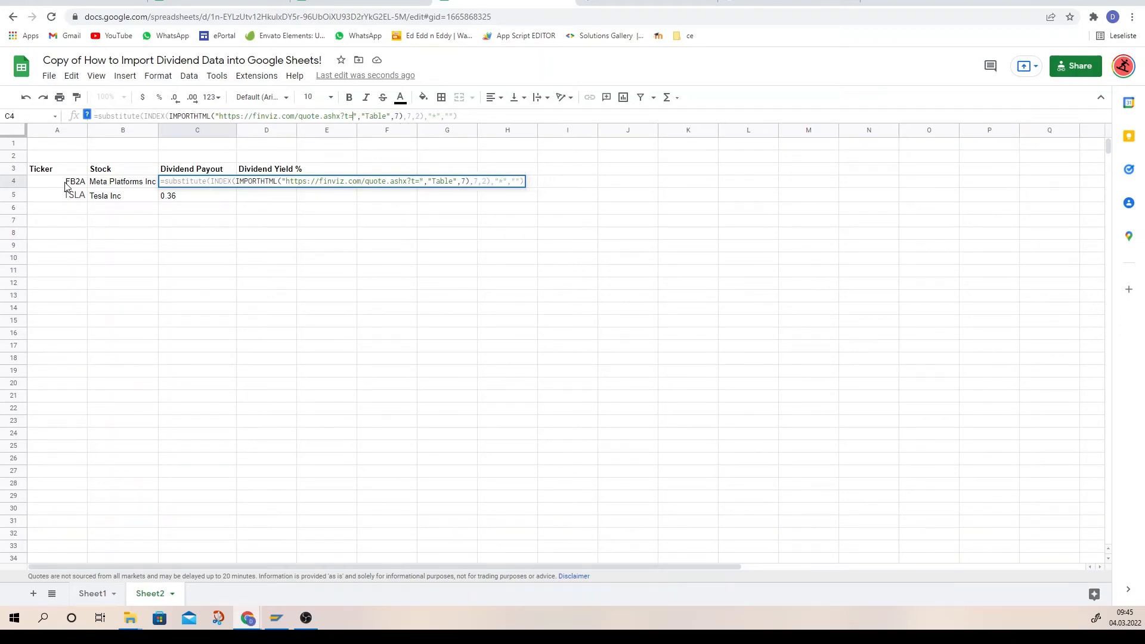
{"action": "type", "text": "FB"}
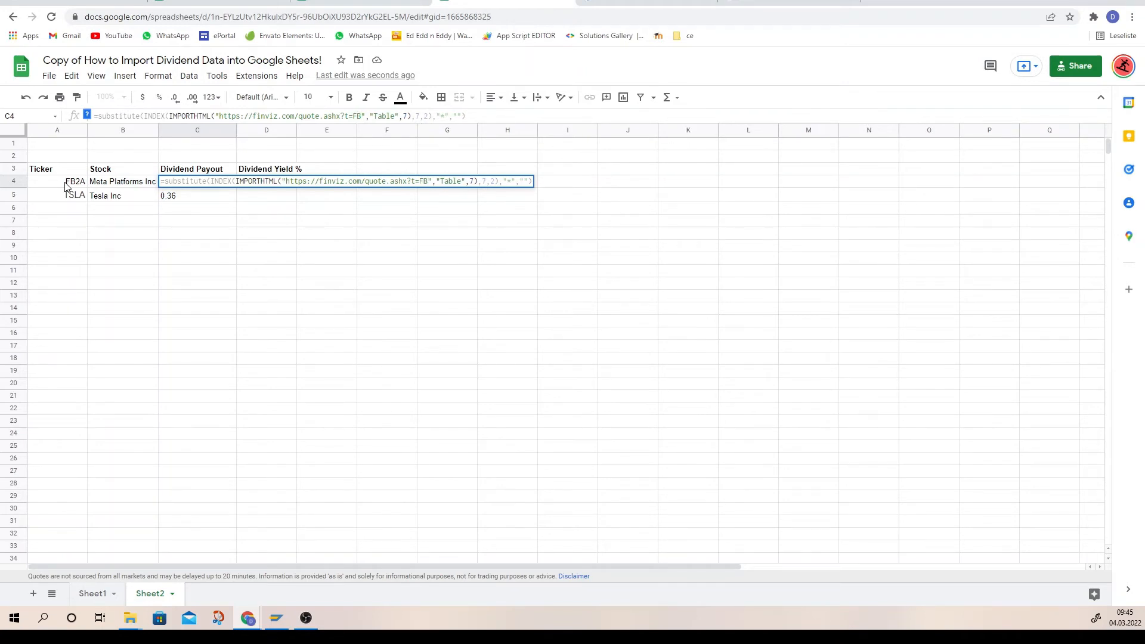
{"action": "type", "text": "2A"}
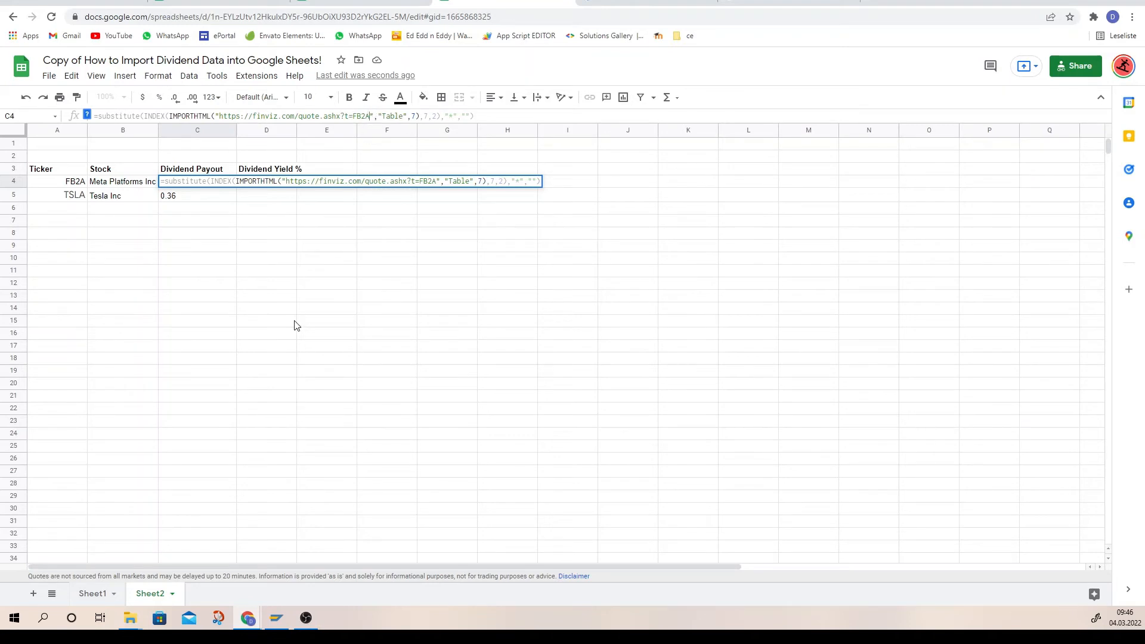
{"action": "key", "text": "Return"}
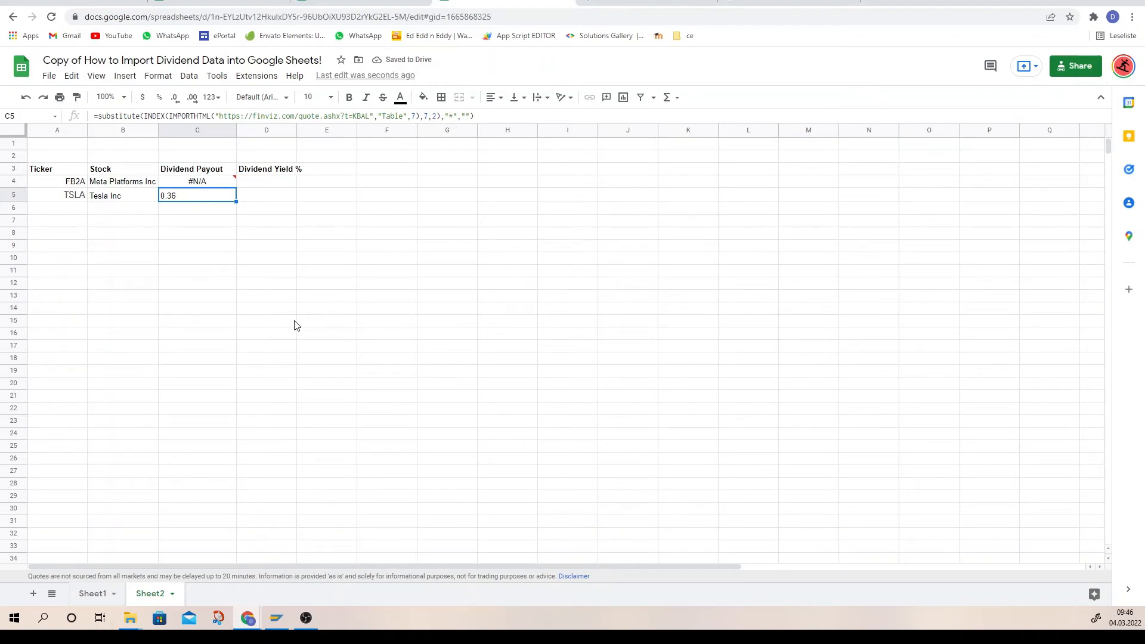
Inspect the C4 error and look up the ticker FB2A on Finviz by changing the ticker in the quote page's URL
{"action": "left_click", "coordinate": [223, 183]}
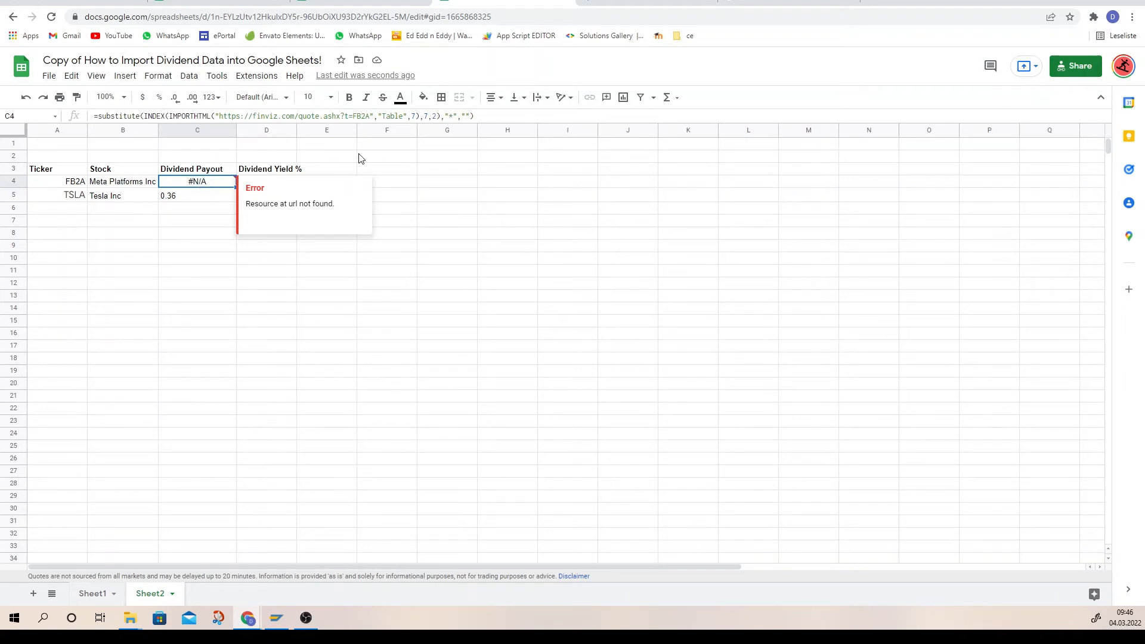
{"action": "left_click", "coordinate": [623, 7]}
{"action": "left_click", "coordinate": [200, 17]}
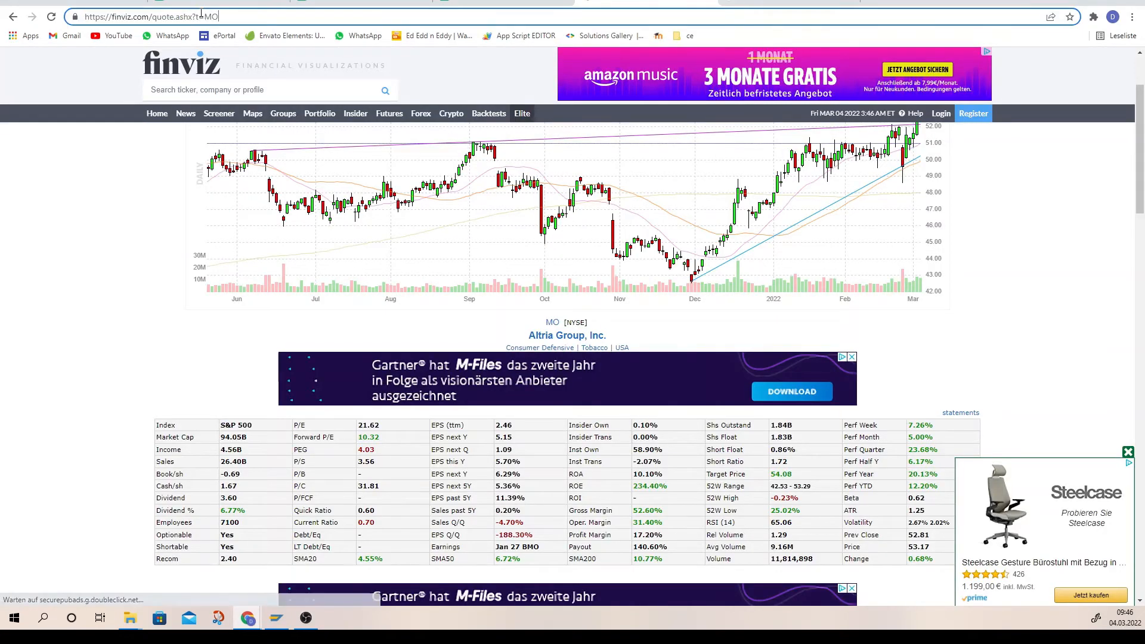
{"action": "key", "text": "BackSpace"}
{"action": "key", "text": "BackSpace"}
{"action": "type", "text": "FBA"}
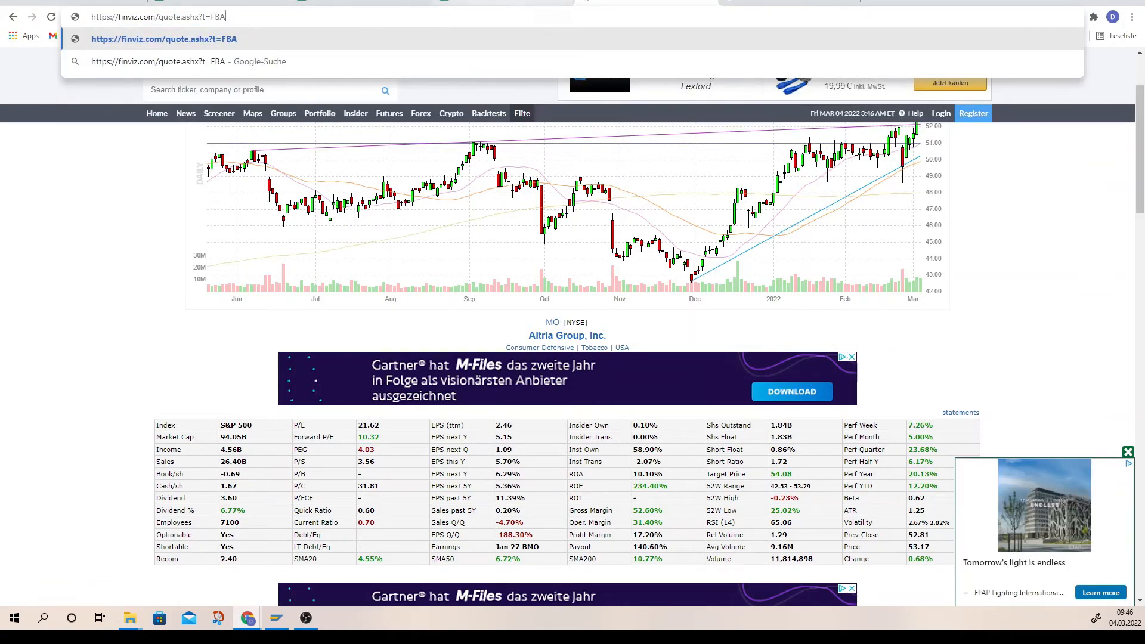
{"action": "left_click", "coordinate": [536, 7]}
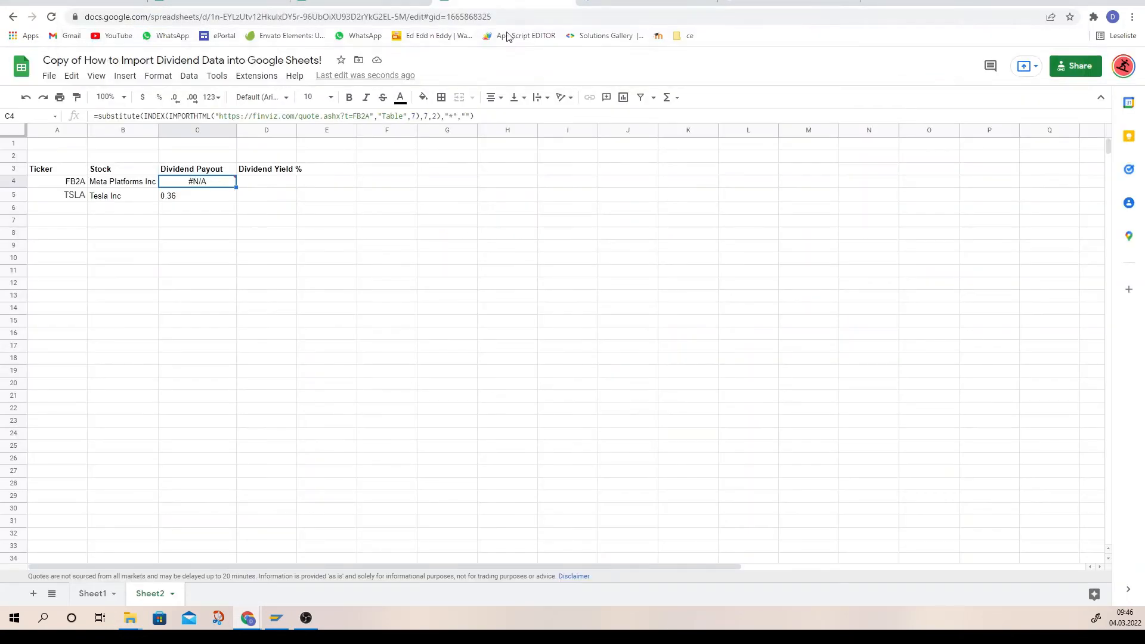
{"action": "left_click", "coordinate": [593, 9]}
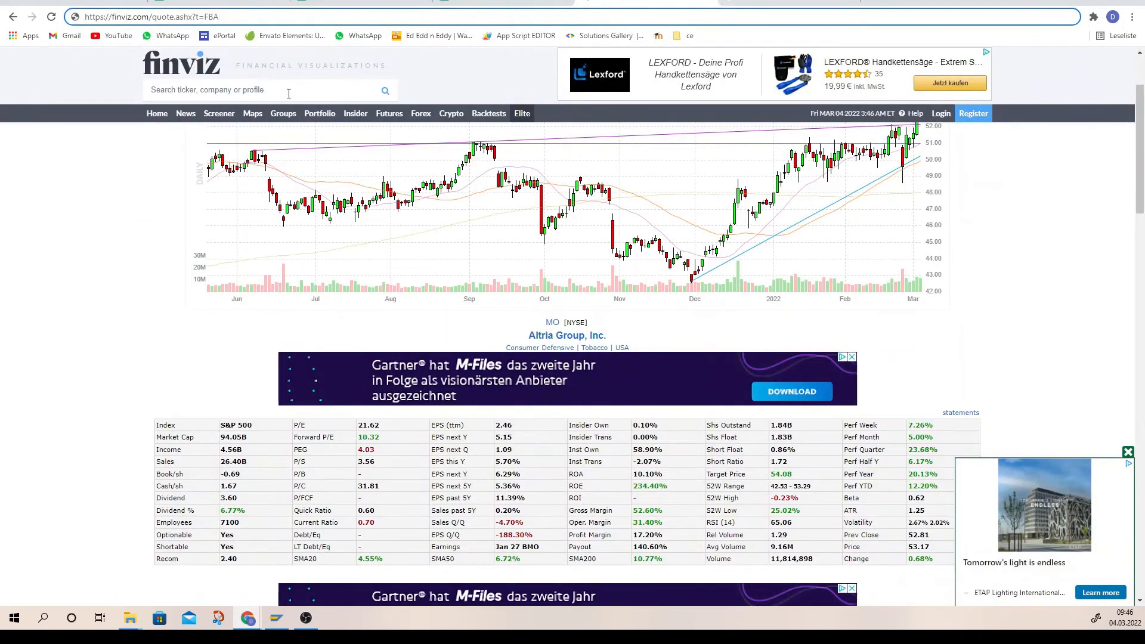
{"action": "left_click", "coordinate": [554, 3]}
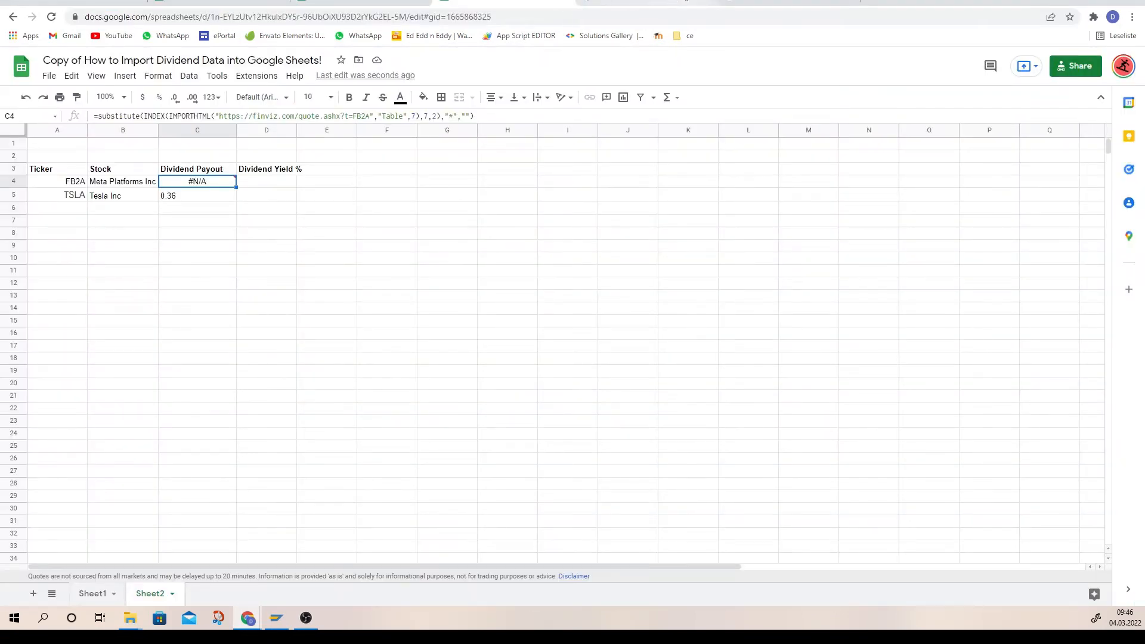
{"action": "left_click", "coordinate": [623, 3]}
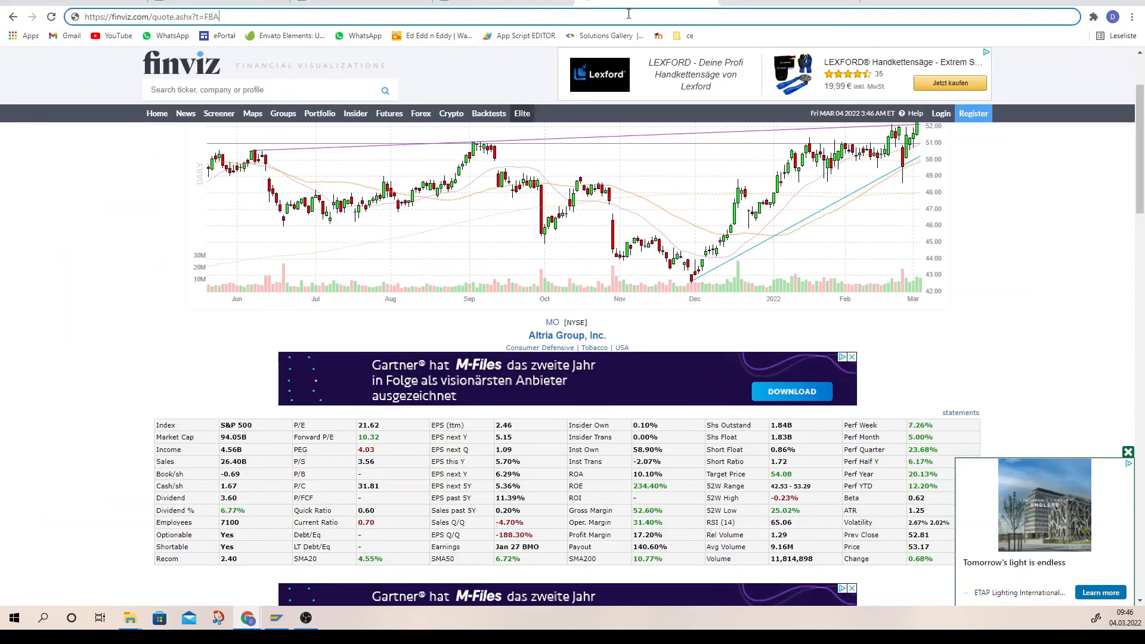
{"action": "left_click", "coordinate": [213, 16]}
{"action": "type", "text": "2"}
{"action": "key", "text": "Return"}
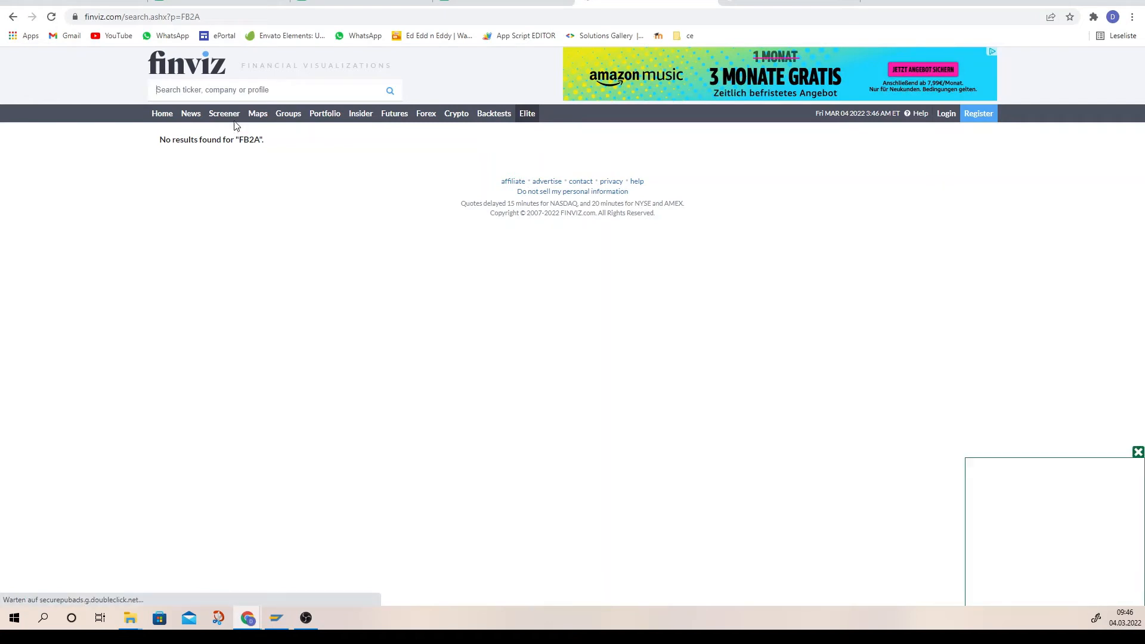
{"action": "left_click", "coordinate": [221, 16]}
{"action": "left_click", "coordinate": [221, 16]}
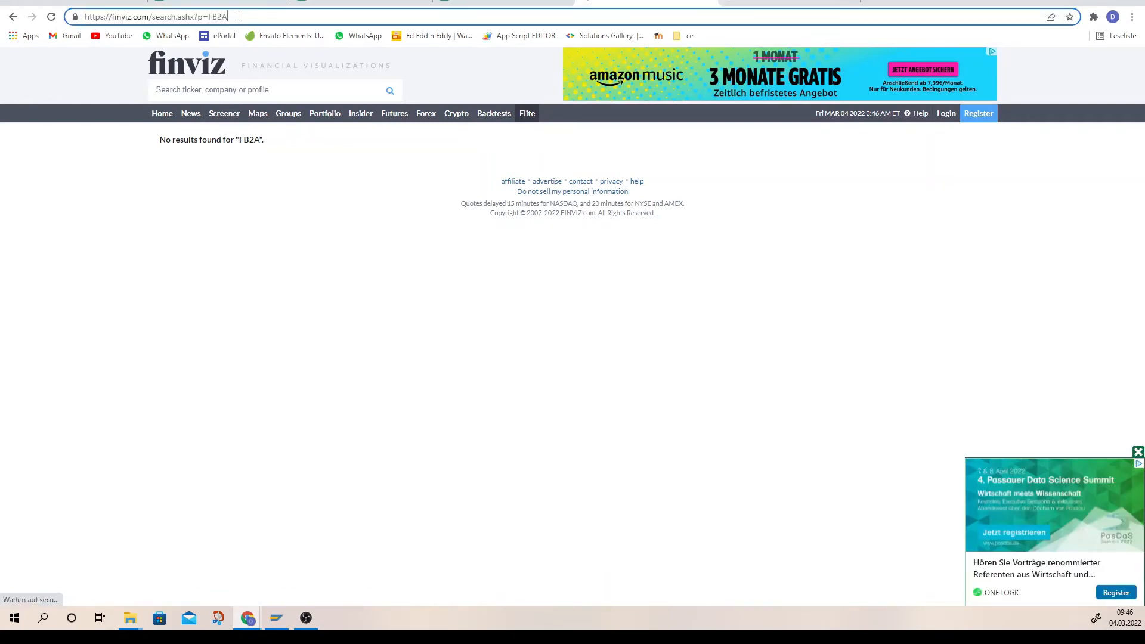
Change the ticker in the Finviz URL of the C4 dividend payout formula to TSLA
{"action": "left_click", "coordinate": [486, 2]}
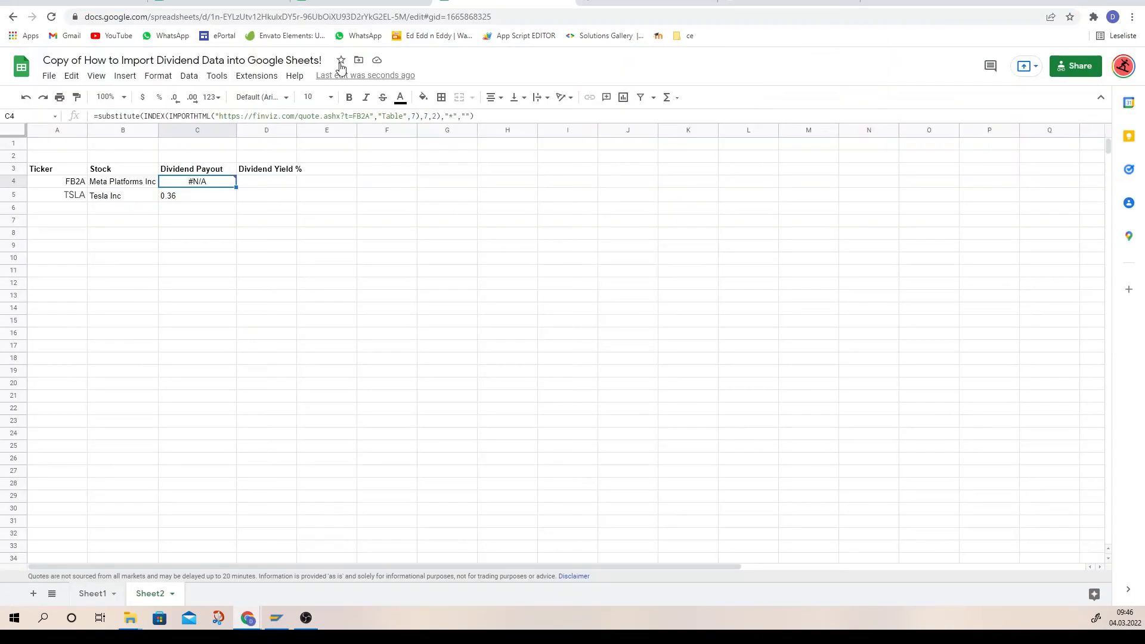
{"action": "left_click", "coordinate": [367, 114]}
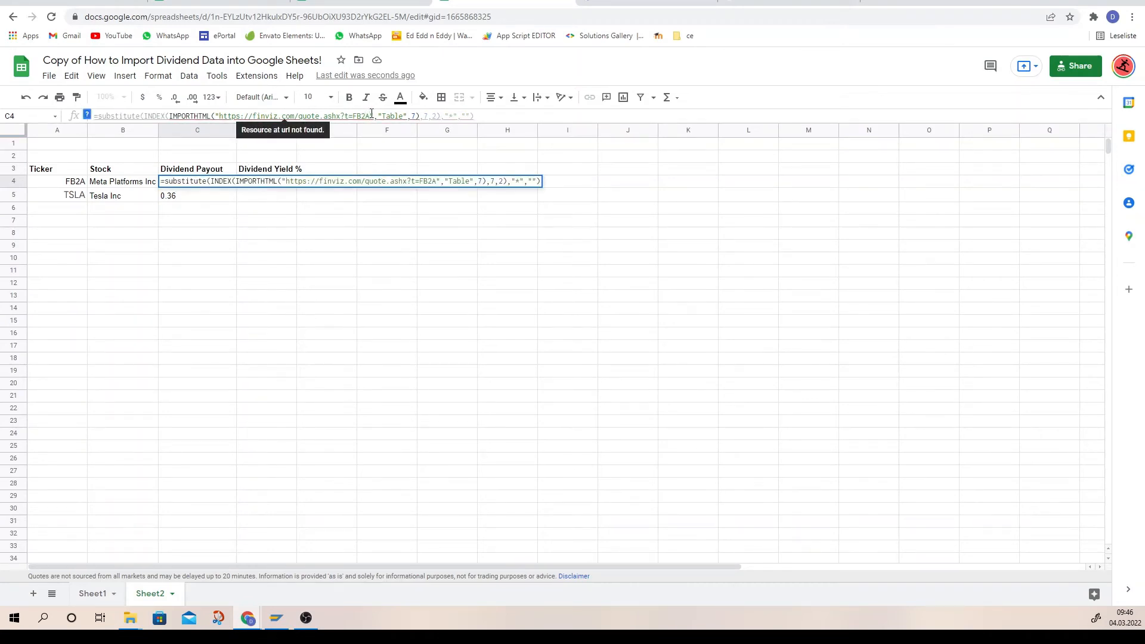
{"action": "key", "text": "BackSpace"}
{"action": "key", "text": "BackSpace"}
{"action": "key", "text": "BackSpace"}
{"action": "key", "text": "BackSpace"}
{"action": "type", "text": "T"}
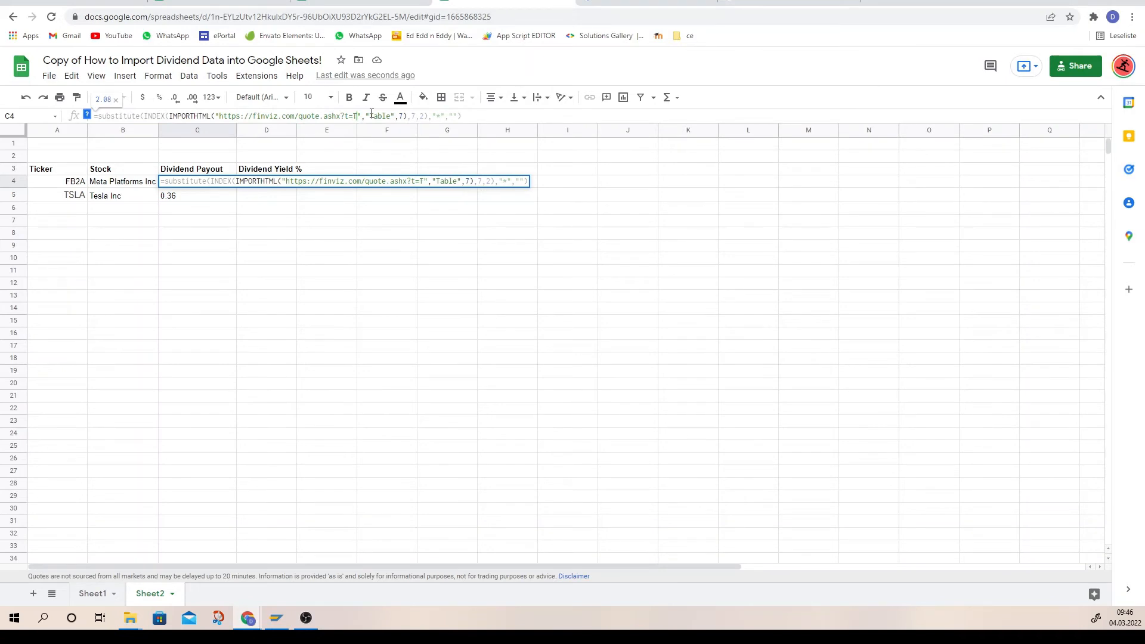
{"action": "type", "text": "SLA"}
{"action": "key", "text": "Return"}
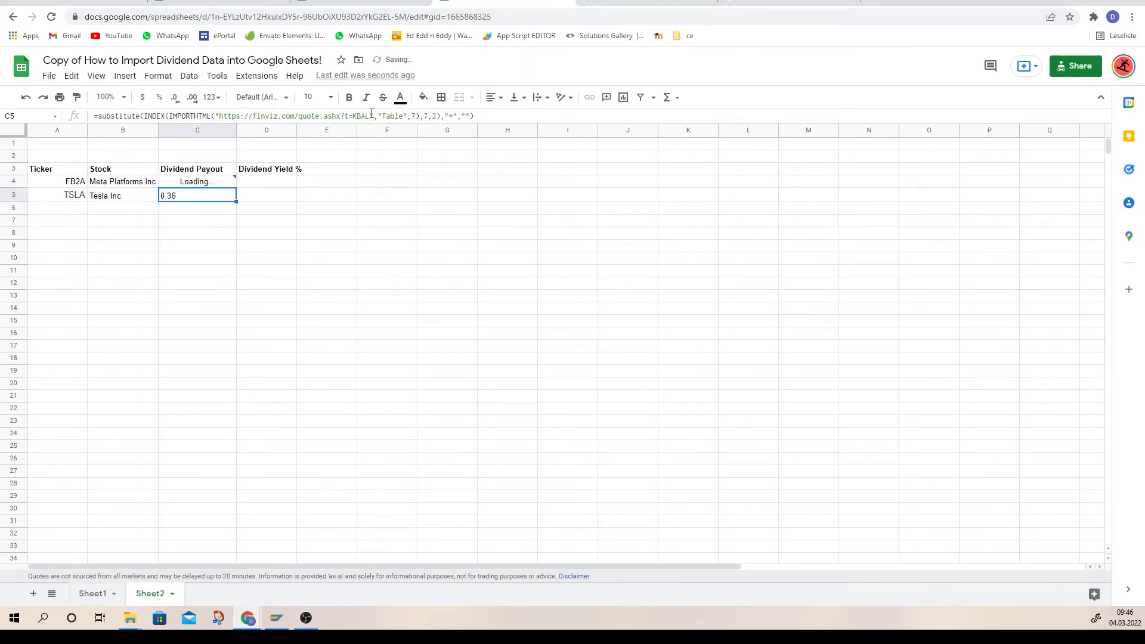
{"action": "left_click", "coordinate": [210, 184]}
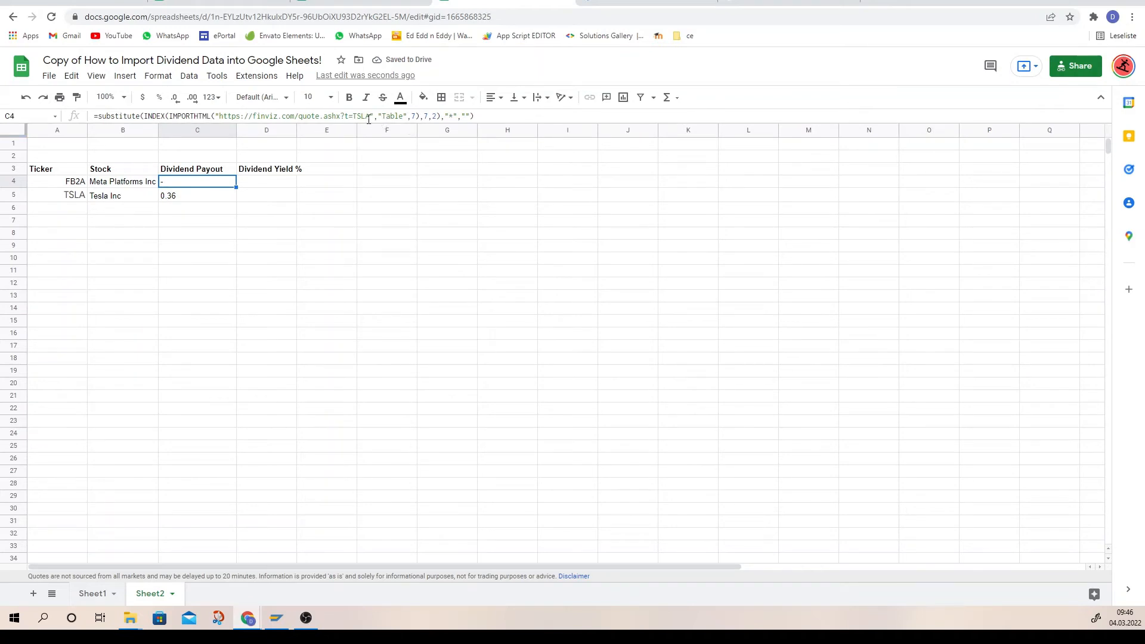
Search Finviz for TSLA, open Tesla's quote page and check the Dividend entry in its data table
{"action": "left_click", "coordinate": [625, 2]}
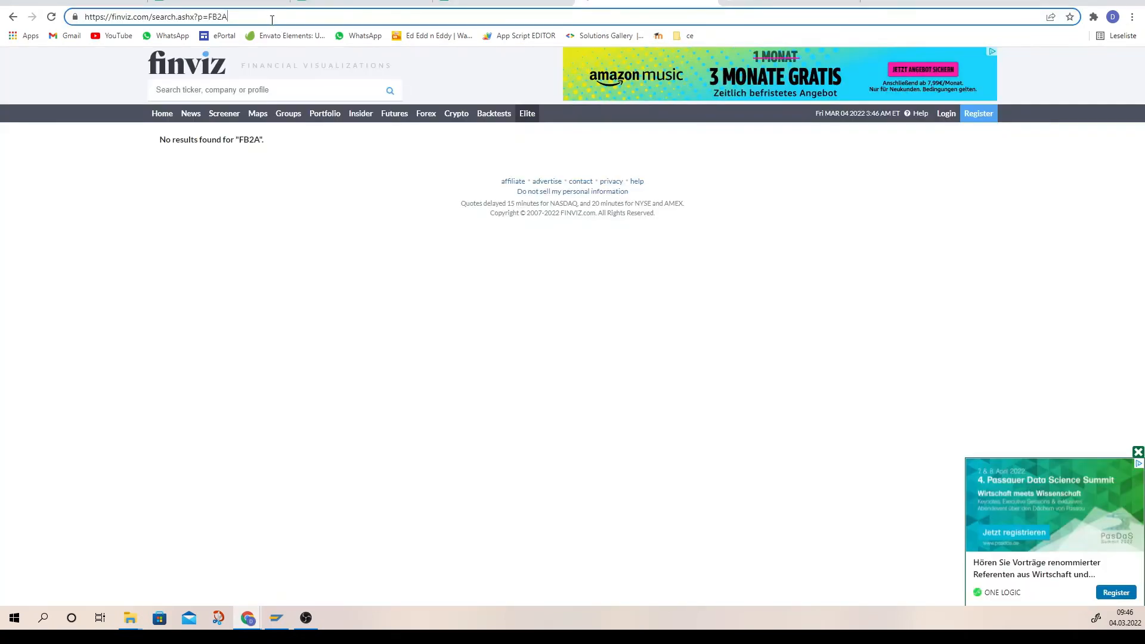
{"action": "key", "text": "BackSpace"}
{"action": "key", "text": "BackSpace"}
{"action": "key", "text": "BackSpace"}
{"action": "key", "text": "BackSpace"}
{"action": "type", "text": "TSLA"}
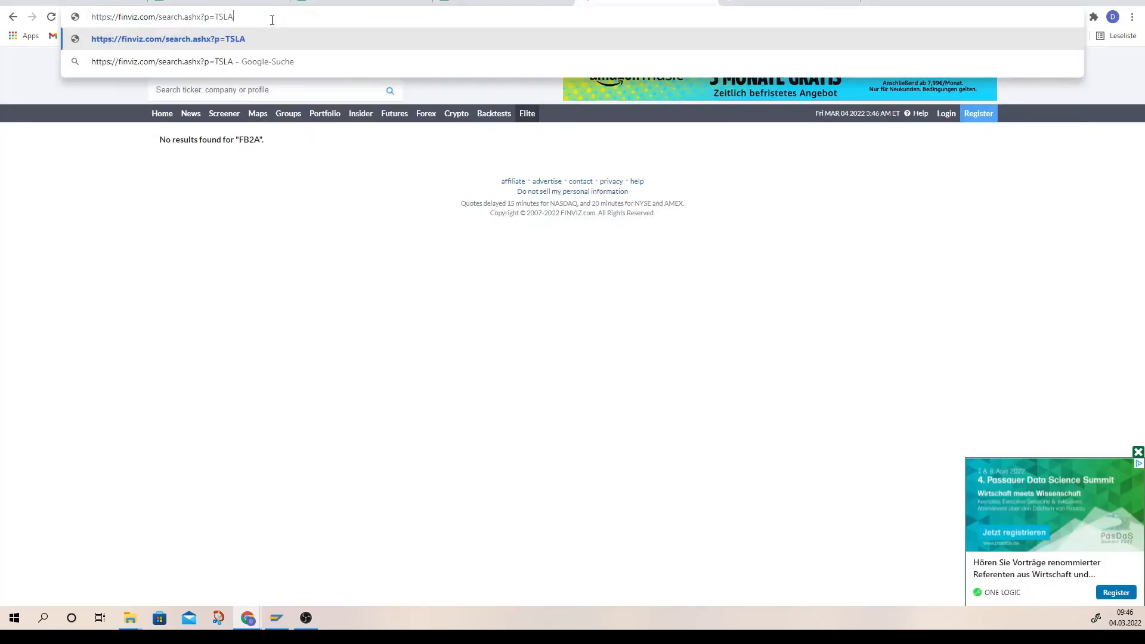
{"action": "key", "text": "Return"}
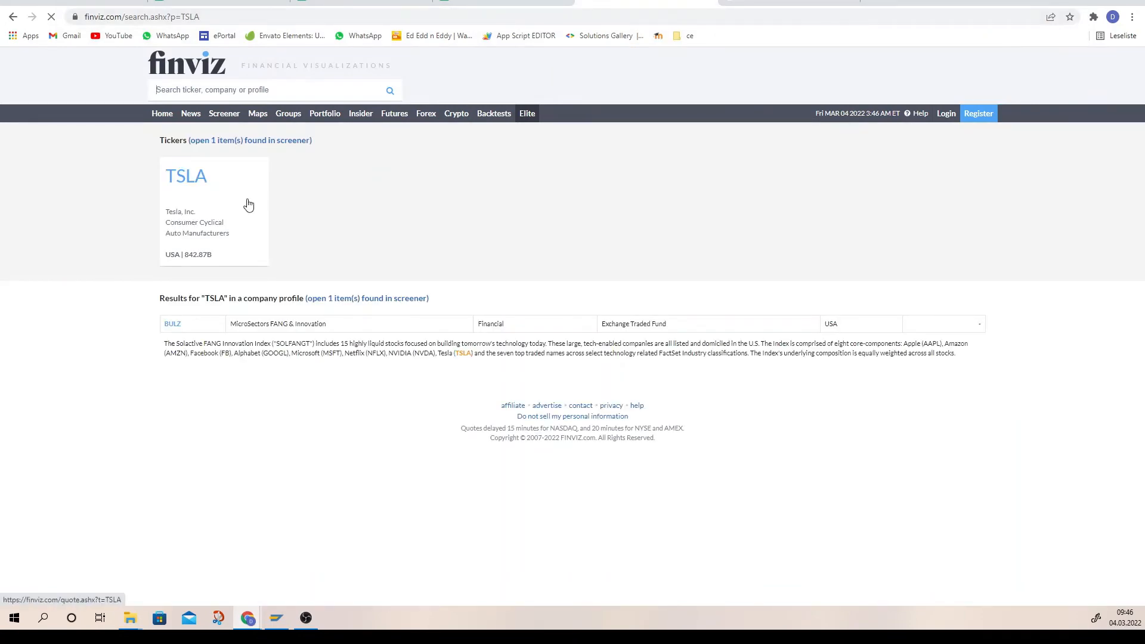
{"action": "left_click", "coordinate": [194, 178]}
{"action": "scroll", "coordinate": [320, 253], "scroll_direction": "down", "scroll_amount": 3}
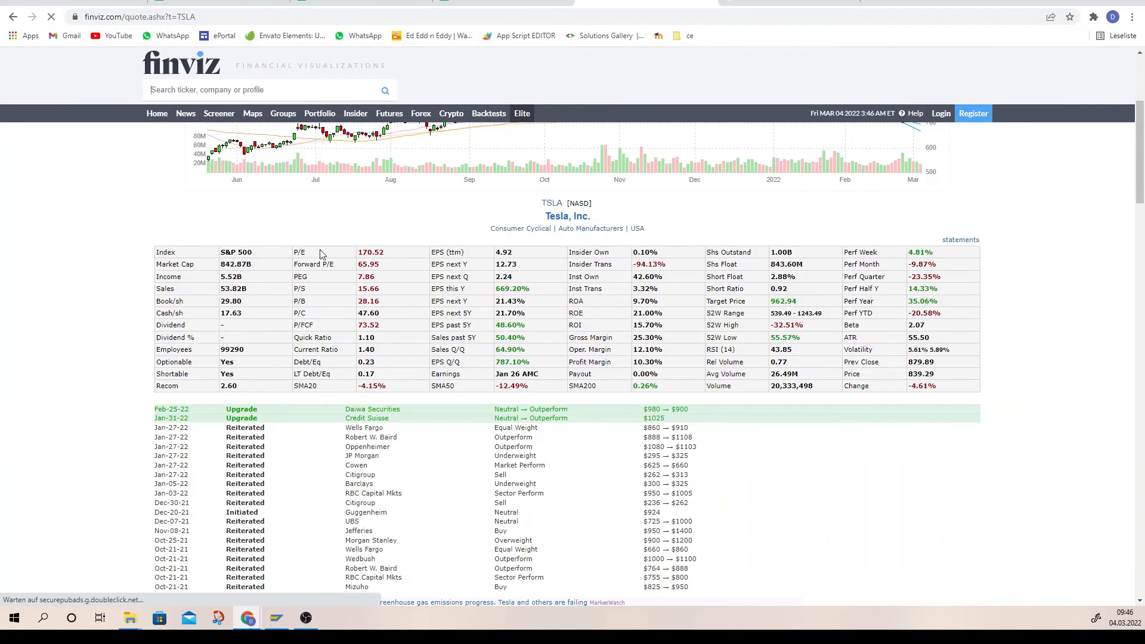
{"action": "scroll", "coordinate": [321, 253], "scroll_direction": "down", "scroll_amount": 1}
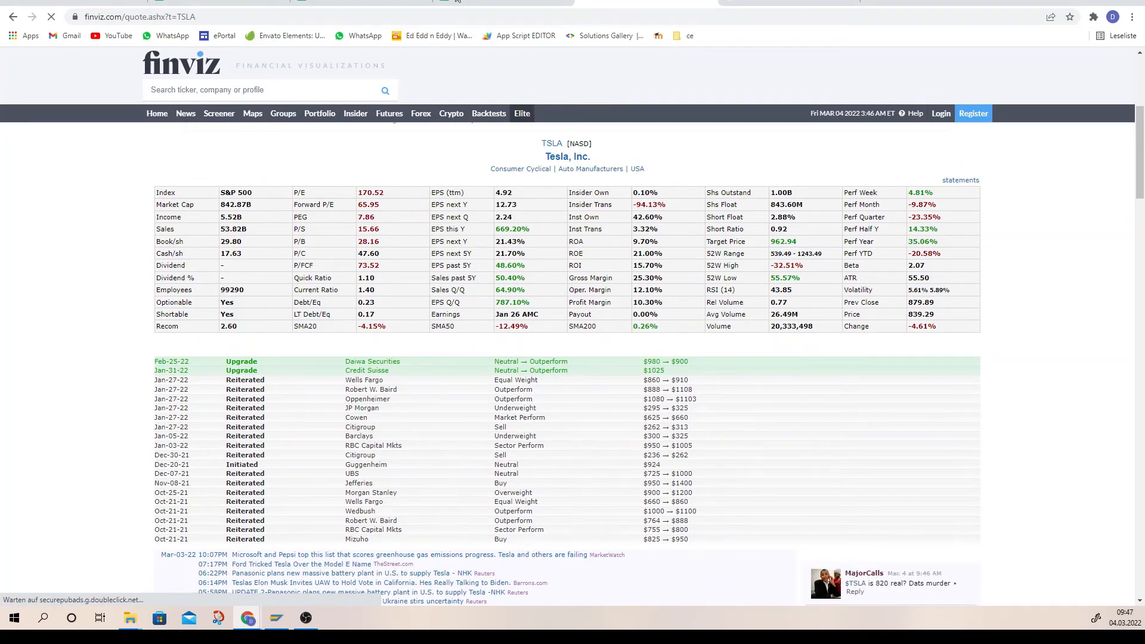
Back in the spreadsheet, replace the tickers in A4 and A5 with AAPL and MSFT
{"action": "left_click", "coordinate": [501, 2]}
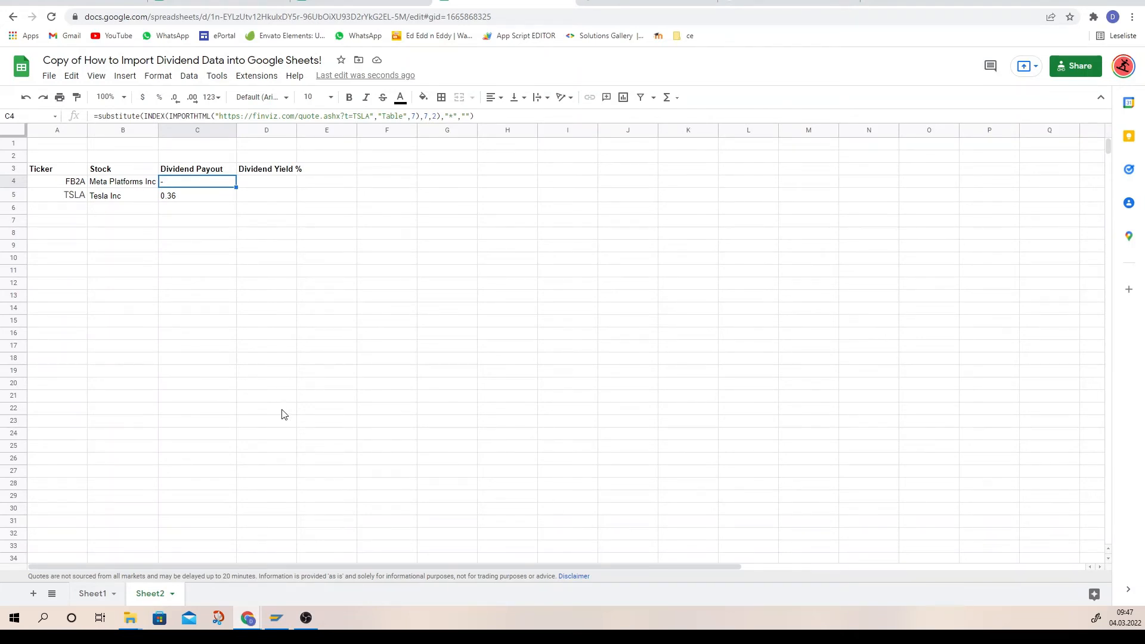
{"action": "left_click", "coordinate": [74, 185]}
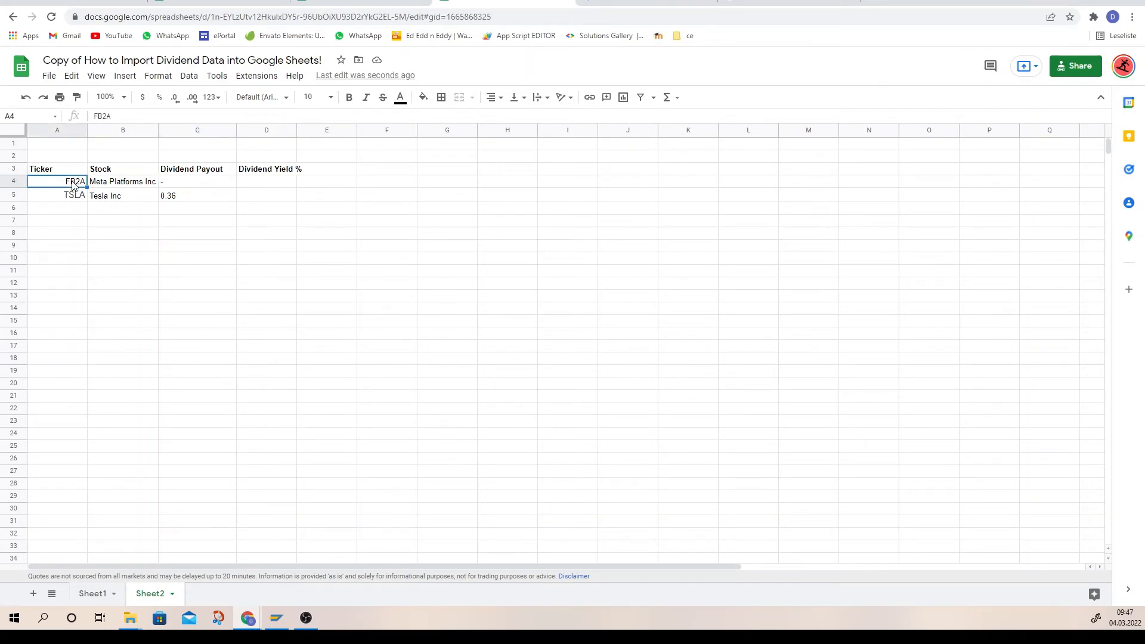
{"action": "type", "text": "AAPL"}
{"action": "key", "text": "Return"}
{"action": "type", "text": "MSFT"}
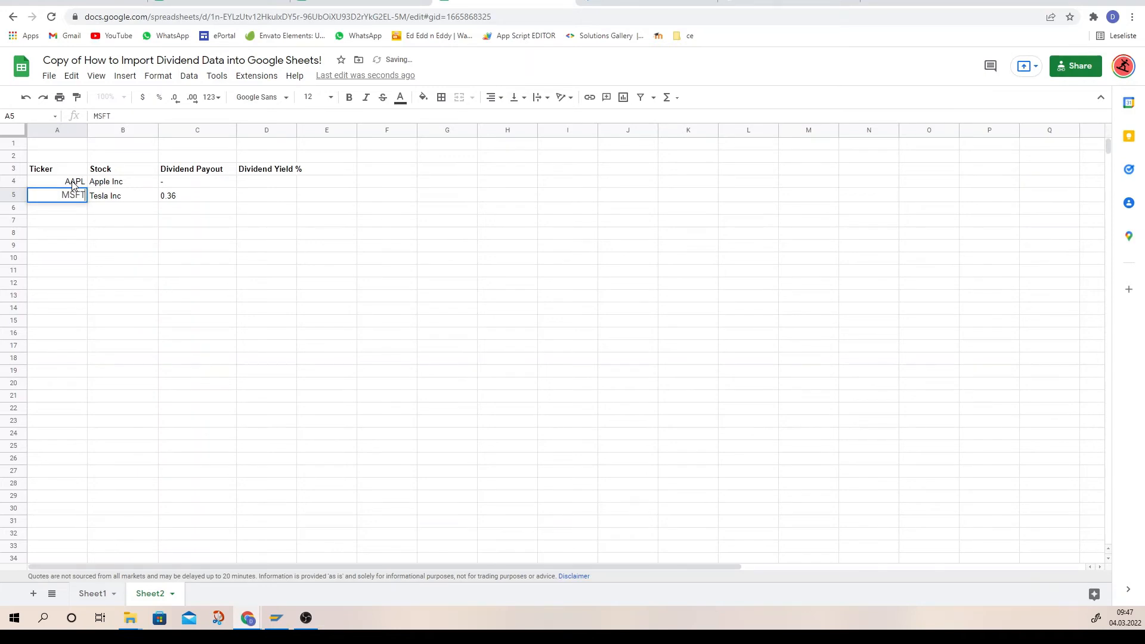
{"action": "key", "text": "Return"}
Widen the Stock column slightly so that the full name Microsoft Corporation fits in B5
{"action": "key", "text": "Up"}
{"action": "key", "text": "Right"}
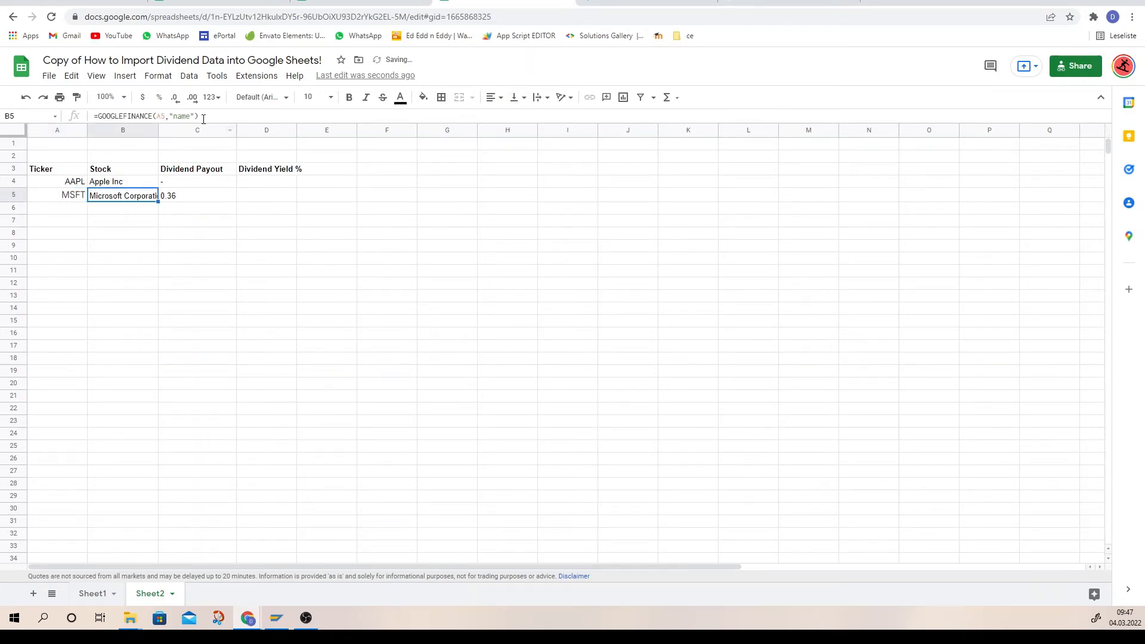
{"action": "left_click_drag", "start_coordinate": [159, 131], "coordinate": [168, 132]}
{"action": "left_click", "coordinate": [183, 182]}
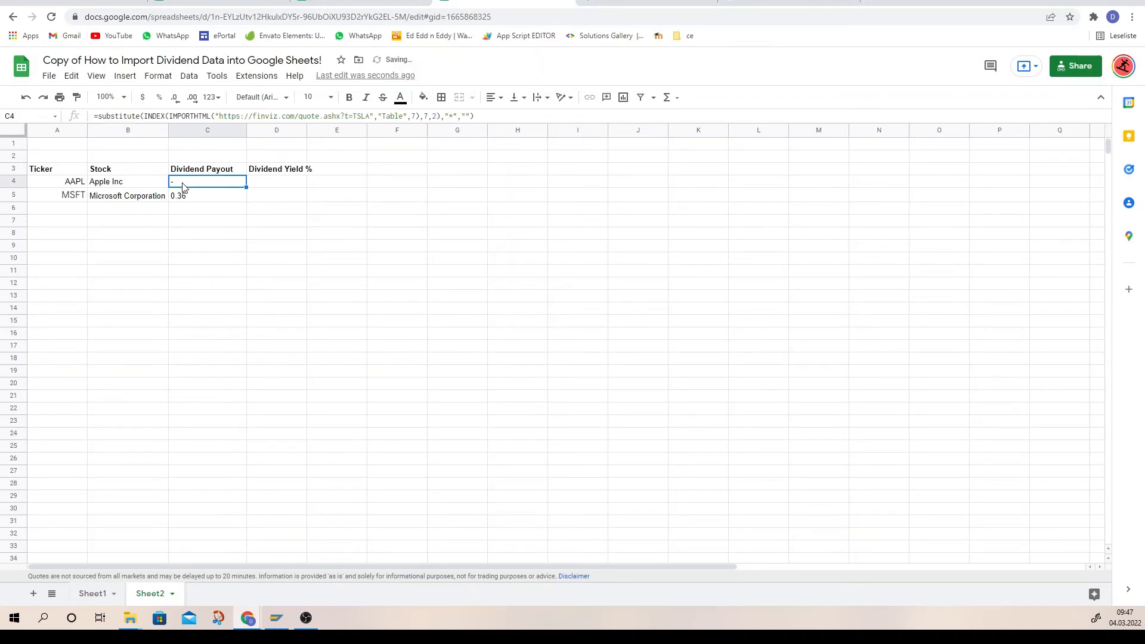
Change the ticker in the Finviz URL of the C4 dividend payout formula to AAPL
{"action": "left_click", "coordinate": [370, 116]}
{"action": "key", "text": "BackSpace"}
{"action": "key", "text": "BackSpace"}
{"action": "key", "text": "BackSpace"}
{"action": "key", "text": "BackSpace"}
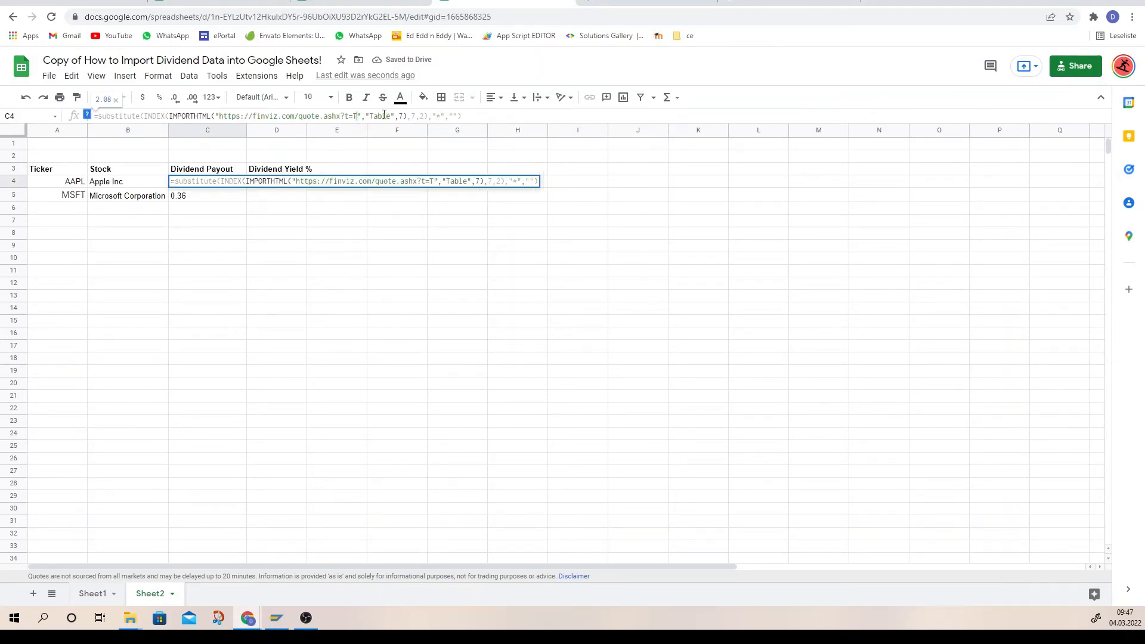
{"action": "type", "text": "AAPL"}
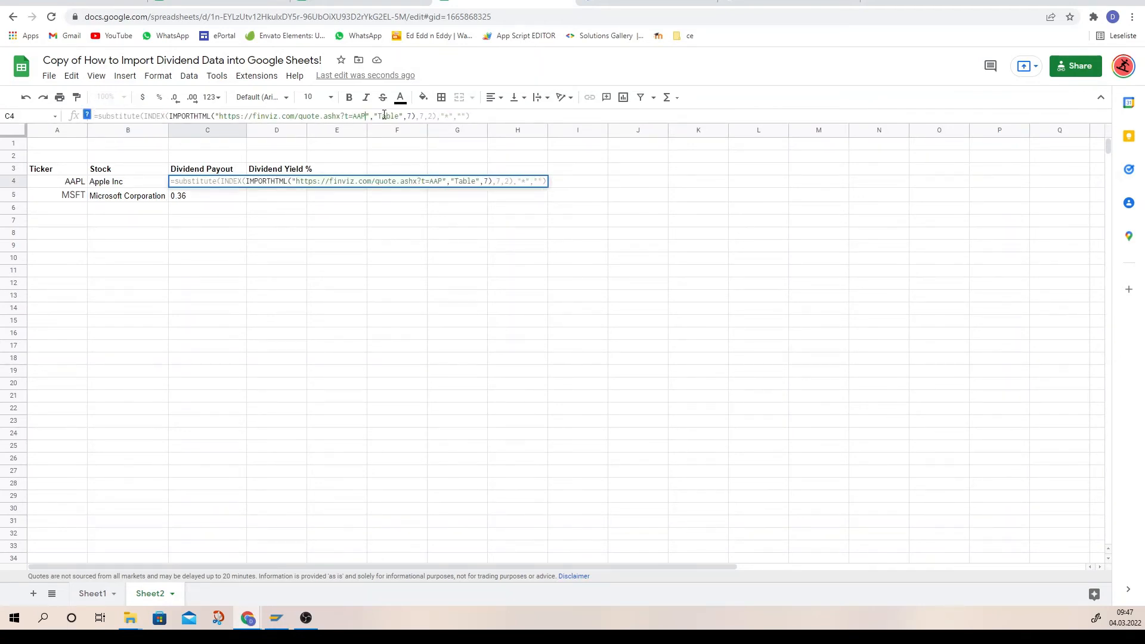
{"action": "key", "text": "Return"}
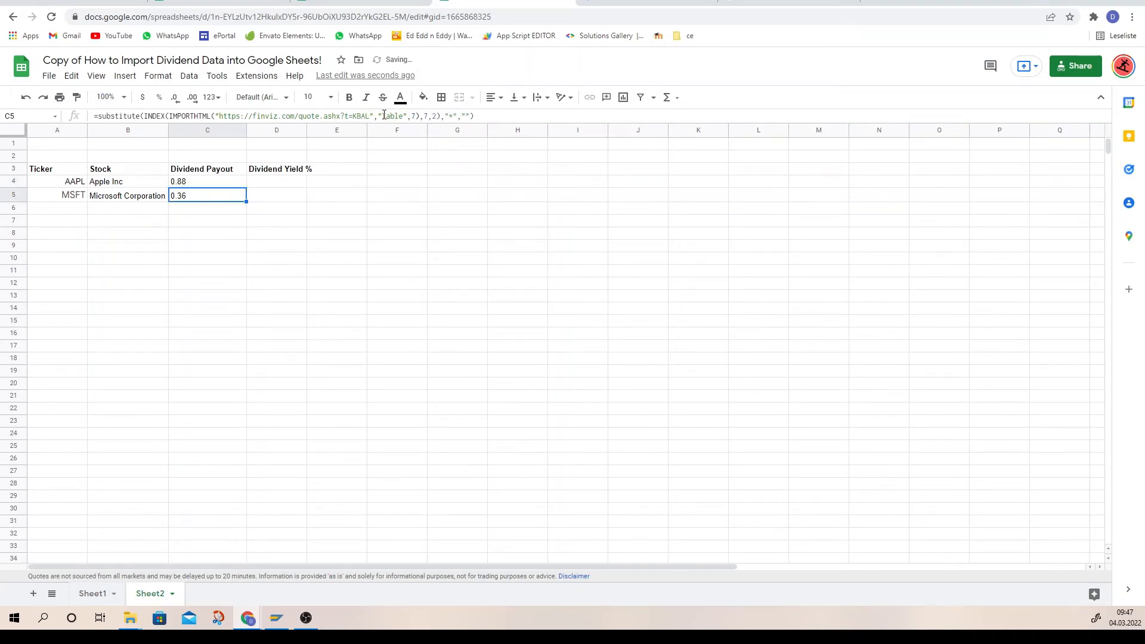
Change the ticker in the Finviz URL of the C5 dividend payout formula to MSFT
{"action": "left_click", "coordinate": [202, 181]}
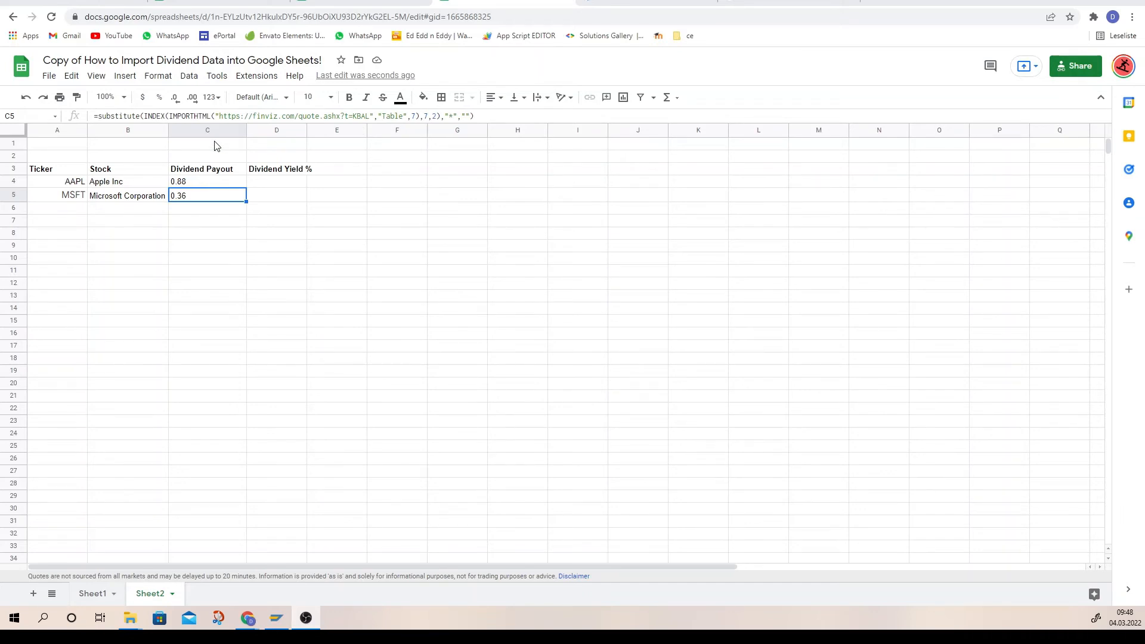
{"action": "left_click", "coordinate": [209, 183]}
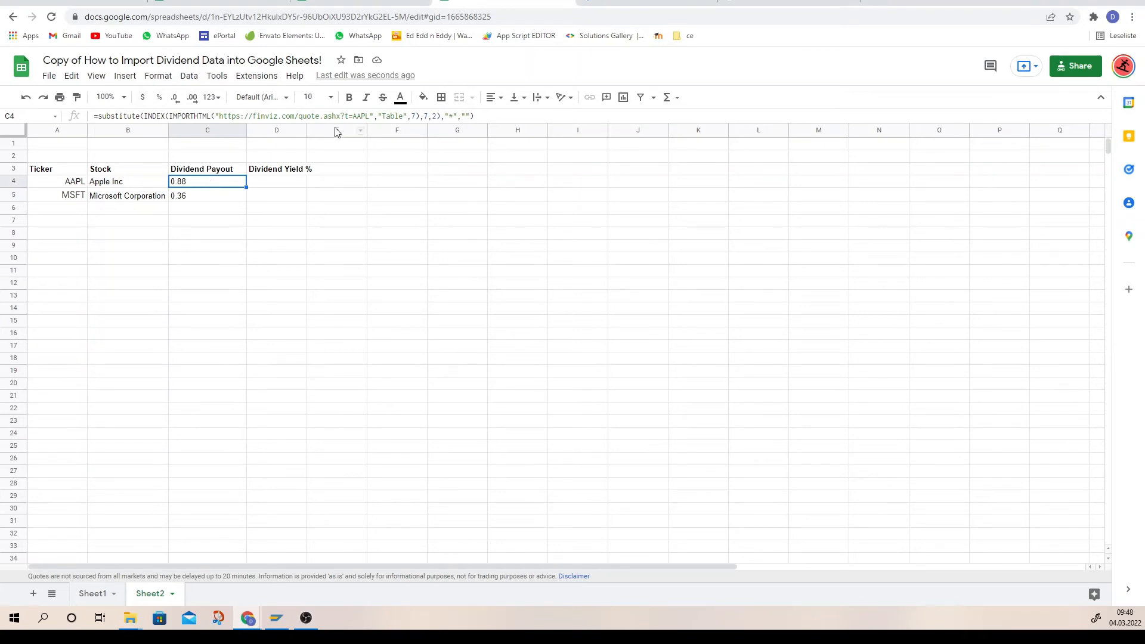
{"action": "left_click", "coordinate": [190, 201]}
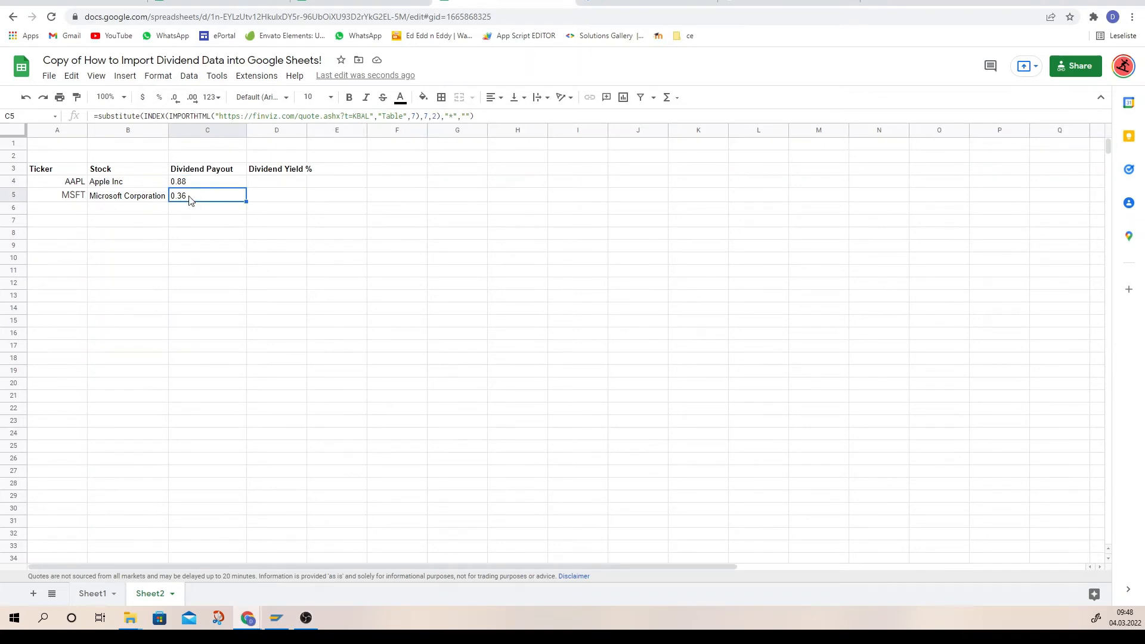
{"action": "left_click", "coordinate": [364, 116]}
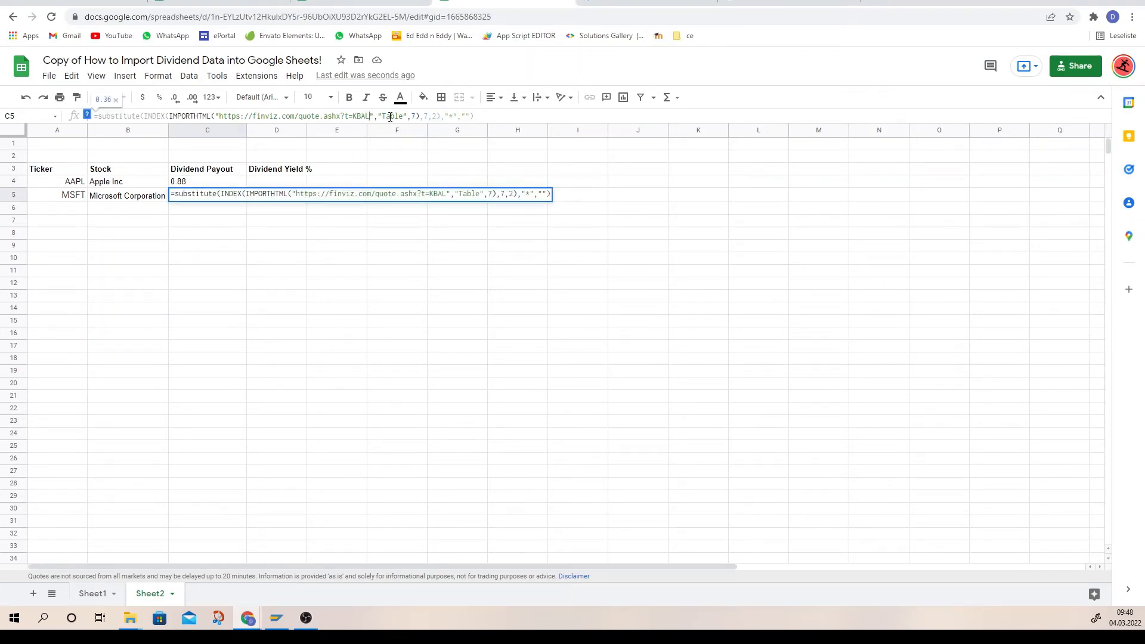
{"action": "key", "text": "BackSpace"}
{"action": "key", "text": "BackSpace"}
{"action": "key", "text": "BackSpace"}
{"action": "key", "text": "BackSpace"}
{"action": "type", "text": "MSFT"}
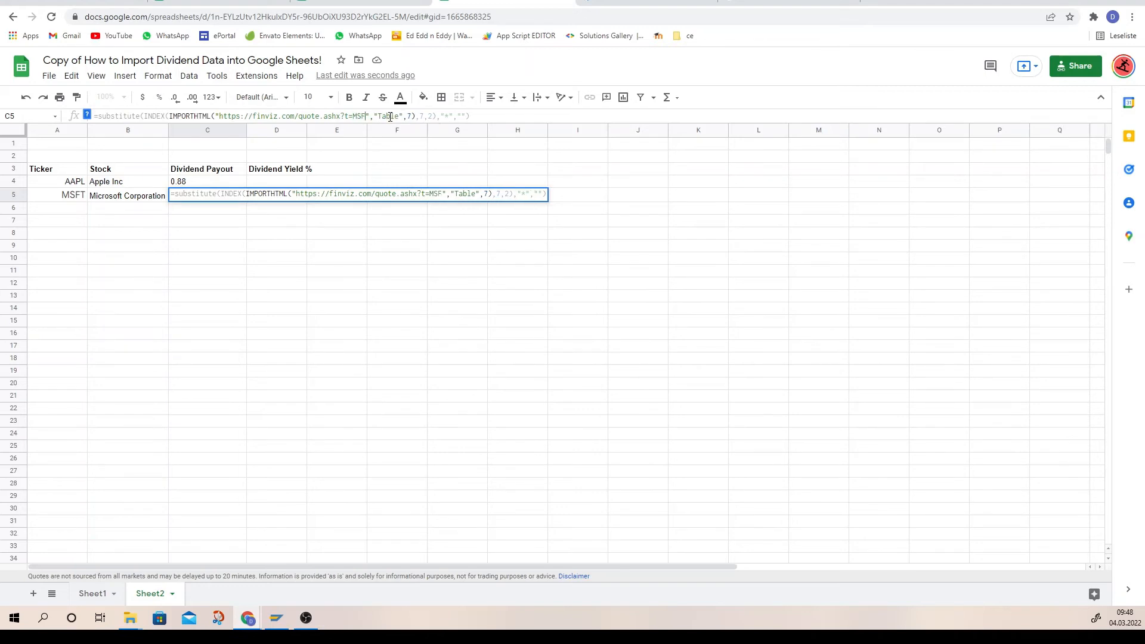
{"action": "key", "text": "Return"}
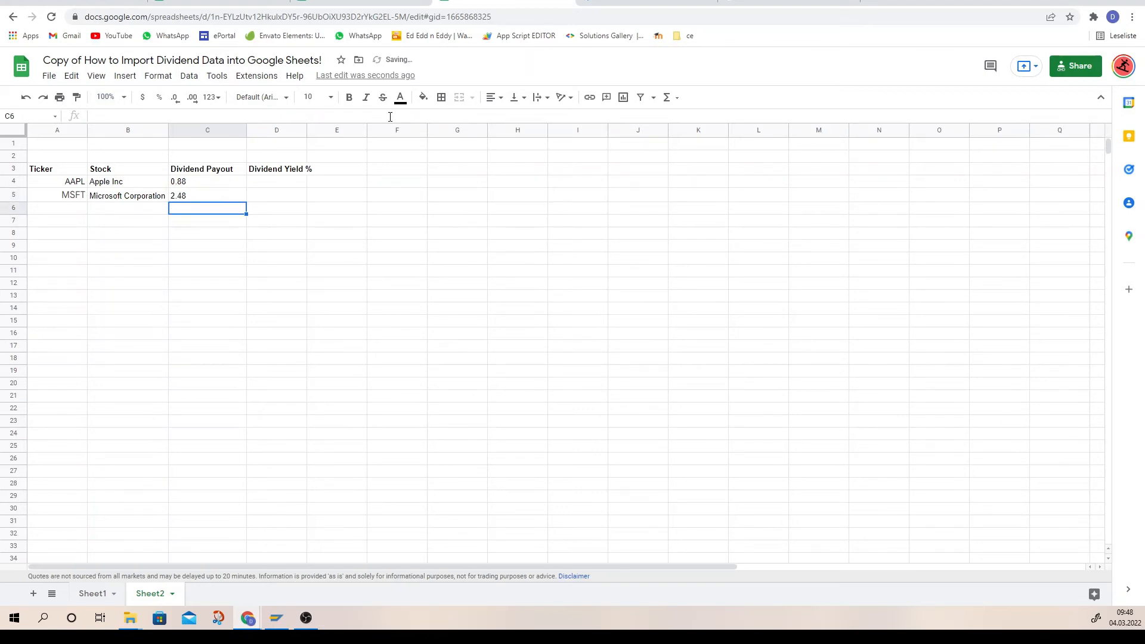
{"action": "key", "text": "Up"}
{"action": "key", "text": "Up"}
{"action": "key", "text": "Down"}
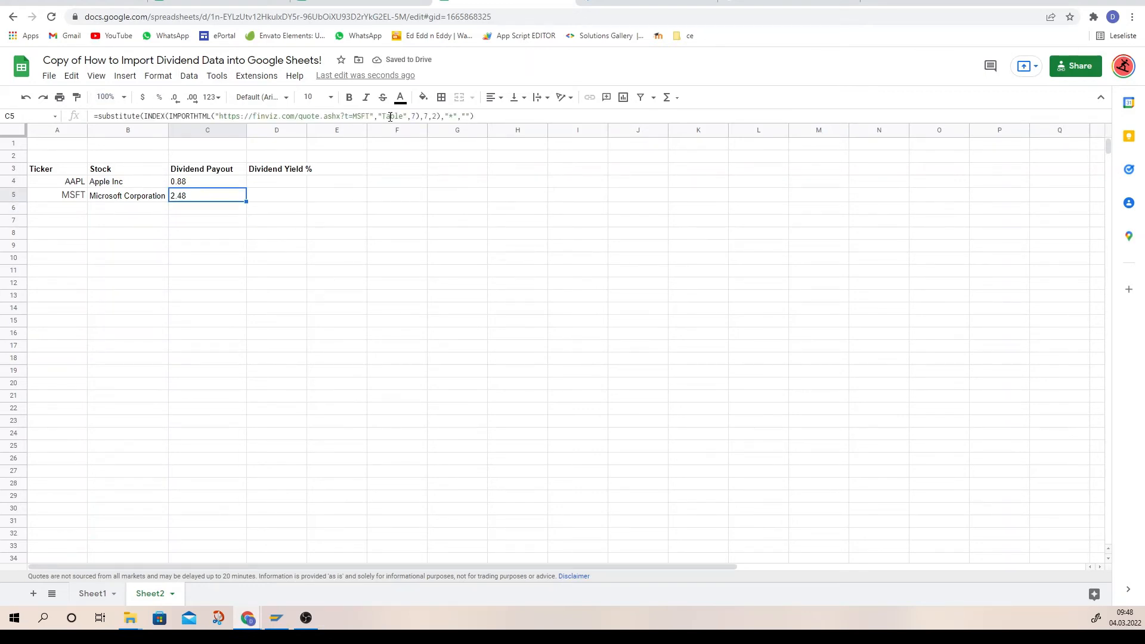
Enter the ticker T in A6 and fill the stock name formula from B5 down to B6
{"action": "left_click", "coordinate": [185, 222]}
{"action": "left_click", "coordinate": [83, 210]}
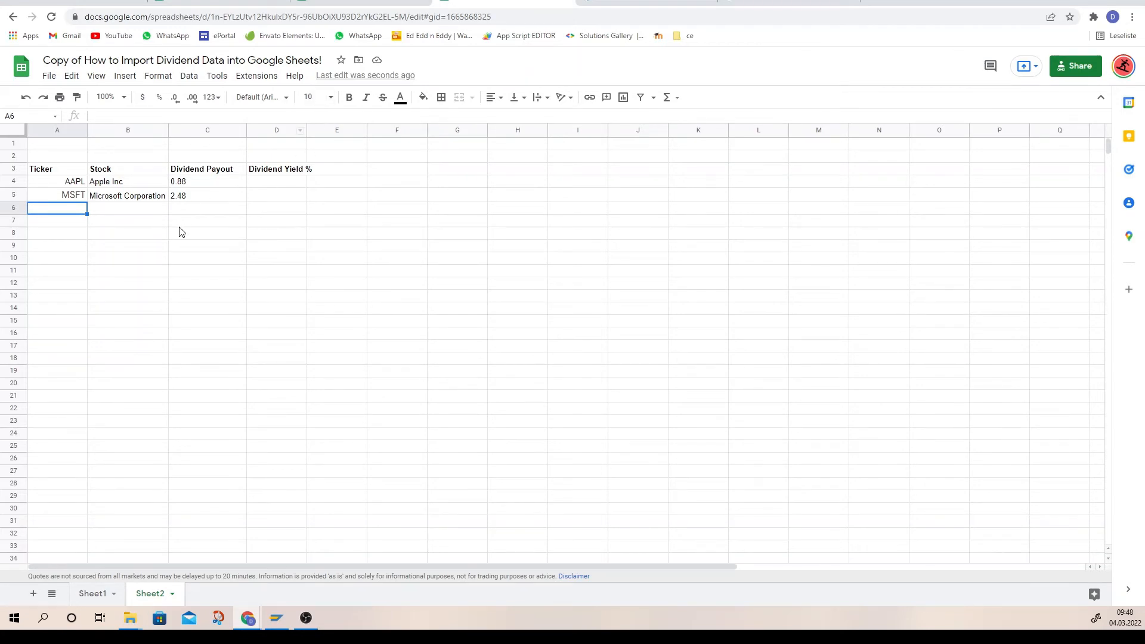
{"action": "type", "text": "T"}
{"action": "key", "text": "BackSpace"}
{"action": "key", "text": "Right"}
{"action": "key", "text": "Right"}
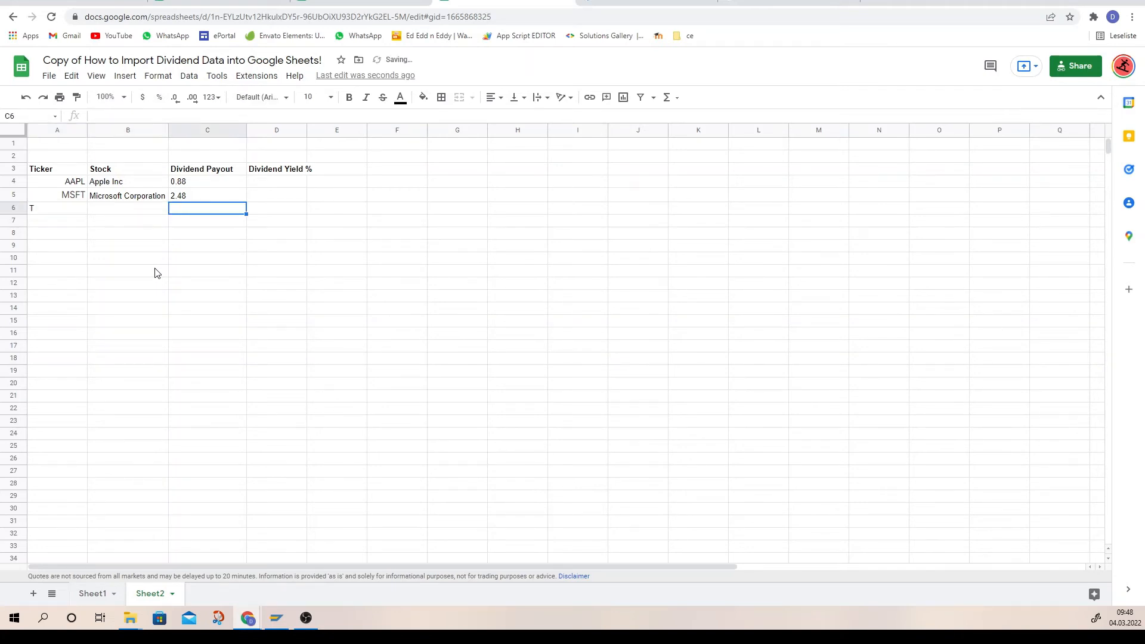
{"action": "key", "text": "Left"}
{"action": "left_click", "coordinate": [137, 197]}
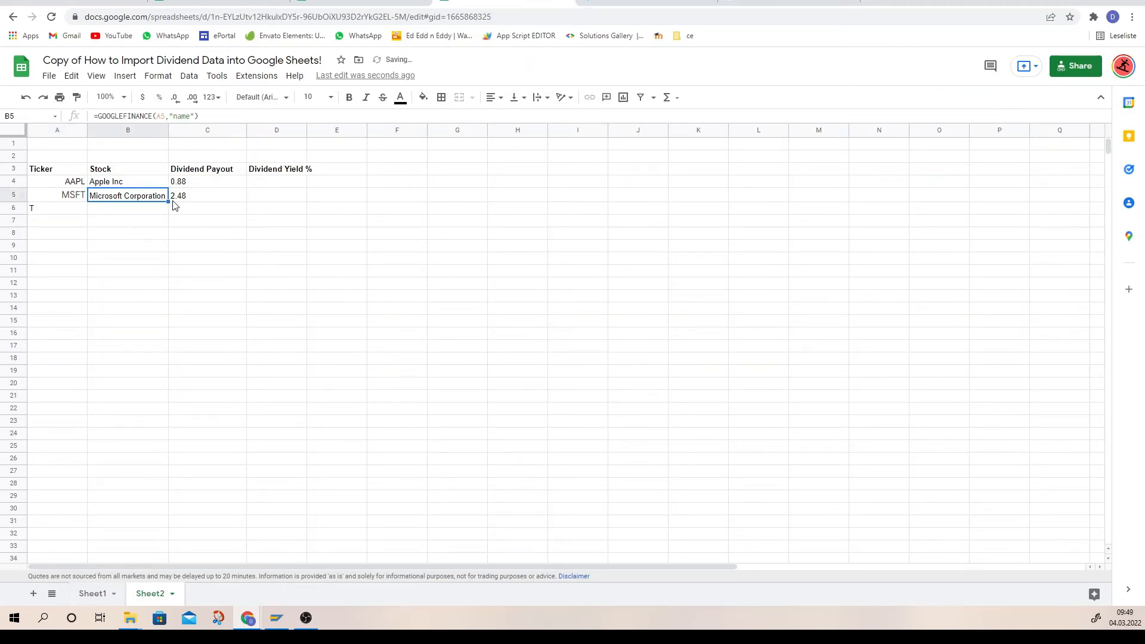
{"action": "left_click_drag", "start_coordinate": [170, 206], "coordinate": [170, 216]}
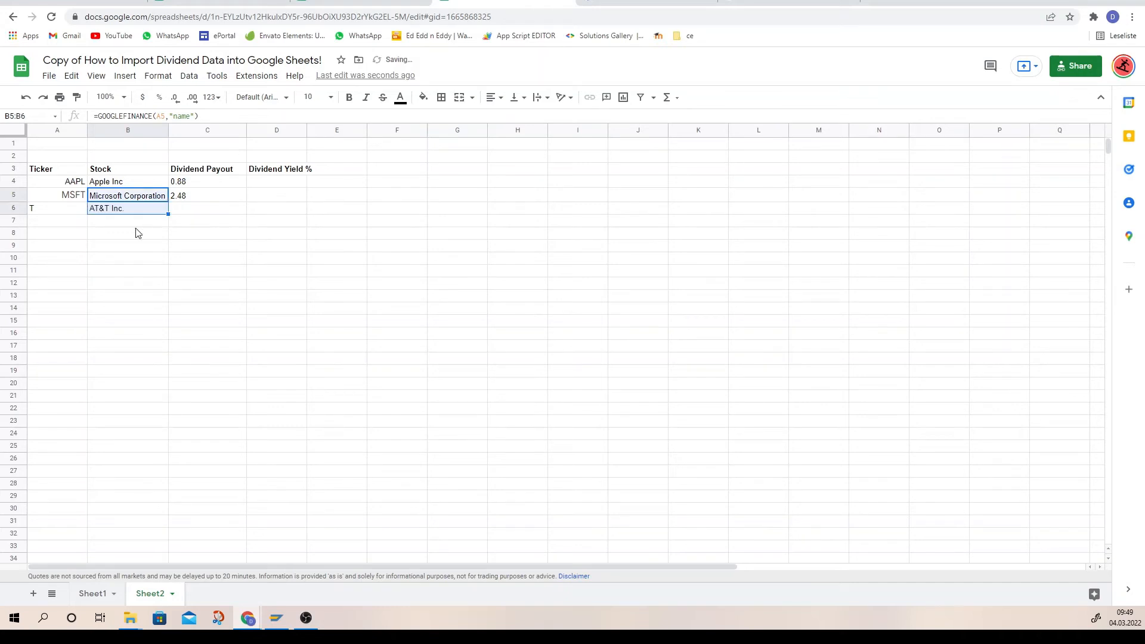
Right-align the ticker in A6 to match the tickers above it
{"action": "left_click", "coordinate": [48, 221]}
{"action": "key", "text": "Up"}
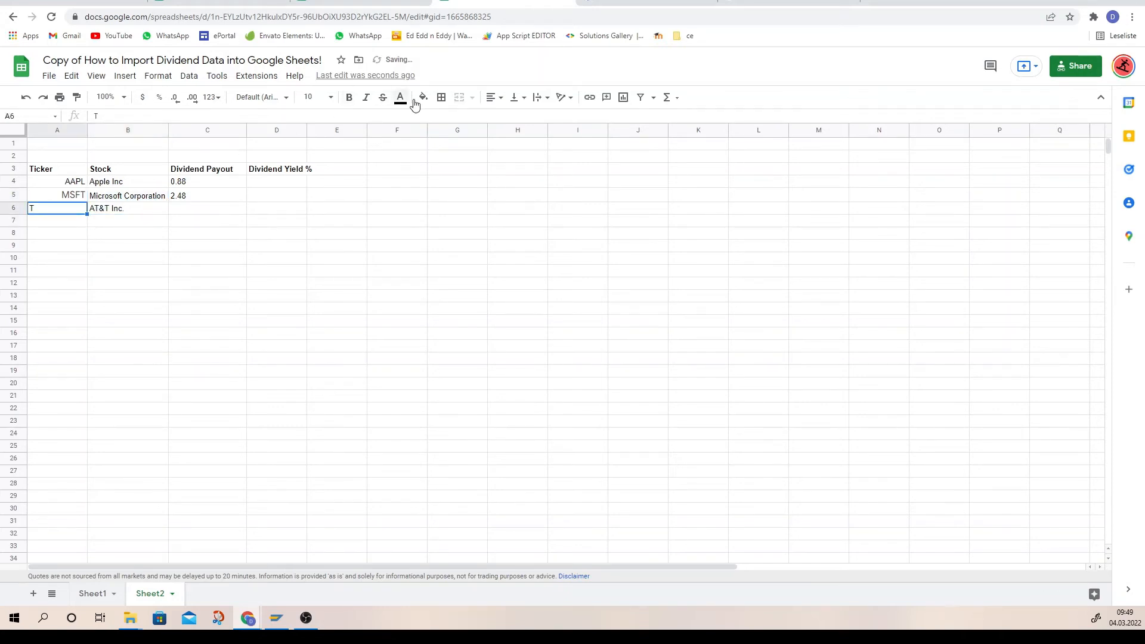
{"action": "left_click", "coordinate": [499, 101]}
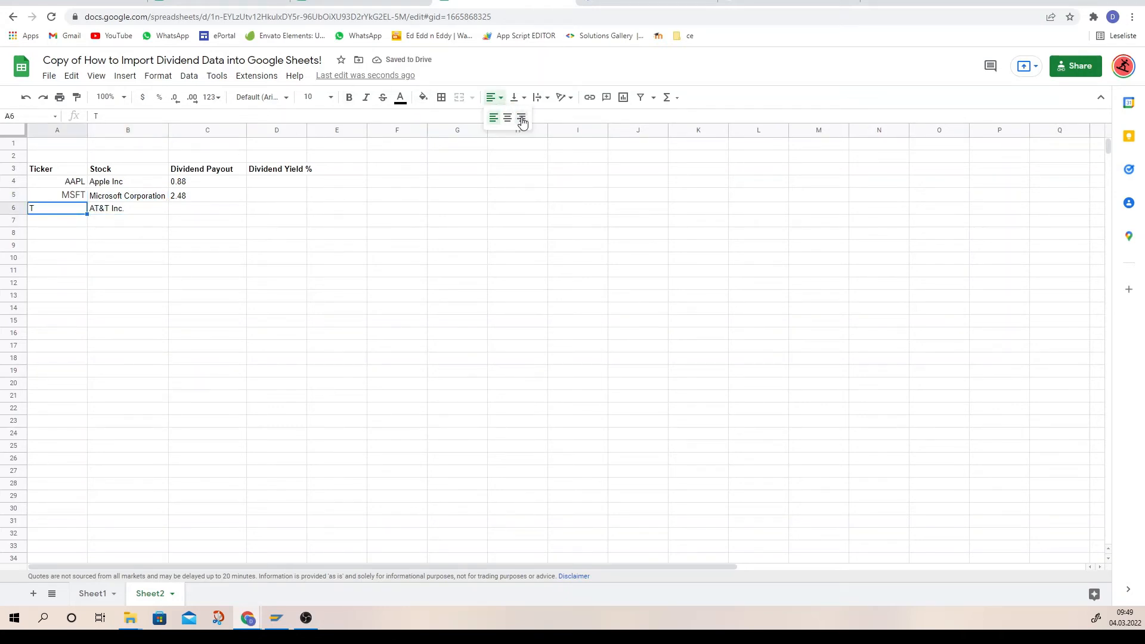
{"action": "left_click", "coordinate": [519, 120]}
{"action": "left_click", "coordinate": [337, 258]}
Fill the dividend payout formula from C5 down to C6
{"action": "left_click", "coordinate": [125, 210]}
{"action": "left_click", "coordinate": [184, 210]}
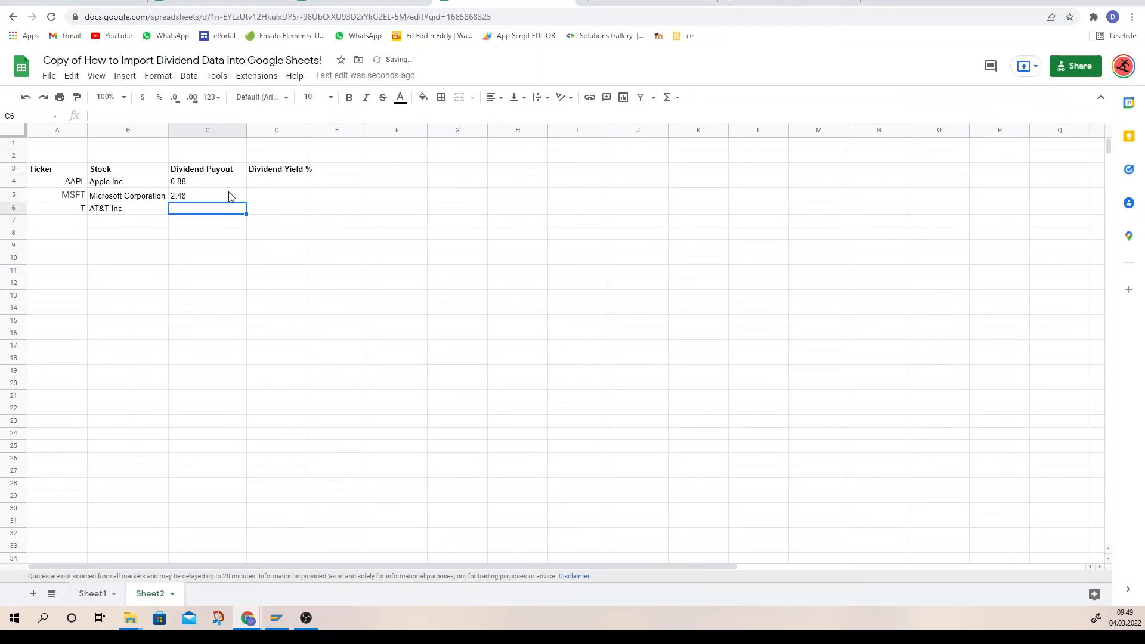
{"action": "key", "text": "Up"}
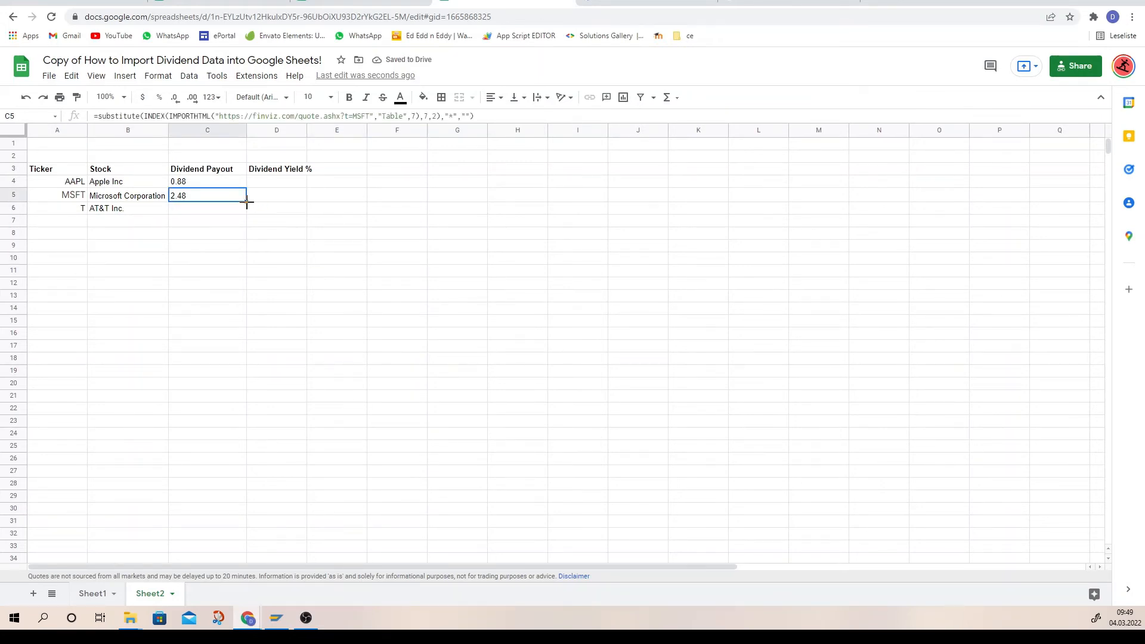
{"action": "left_click_drag", "start_coordinate": [246, 202], "coordinate": [238, 212]}
In the C6 payout formula, replace the hard-coded ticker MSFT with &A6 after the quoted Finviz URL, so it references the ticker cell
{"action": "left_click", "coordinate": [181, 198]}
{"action": "left_click", "coordinate": [361, 115]}
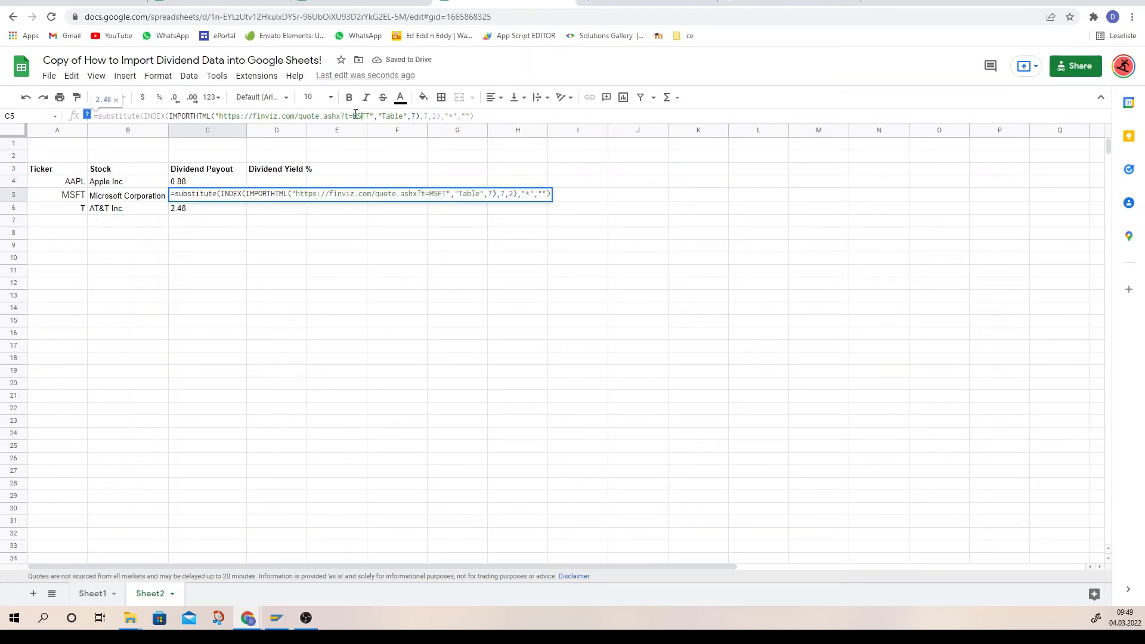
{"action": "left_click_drag", "start_coordinate": [353, 116], "coordinate": [370, 116]}
{"action": "left_click", "coordinate": [194, 210]}
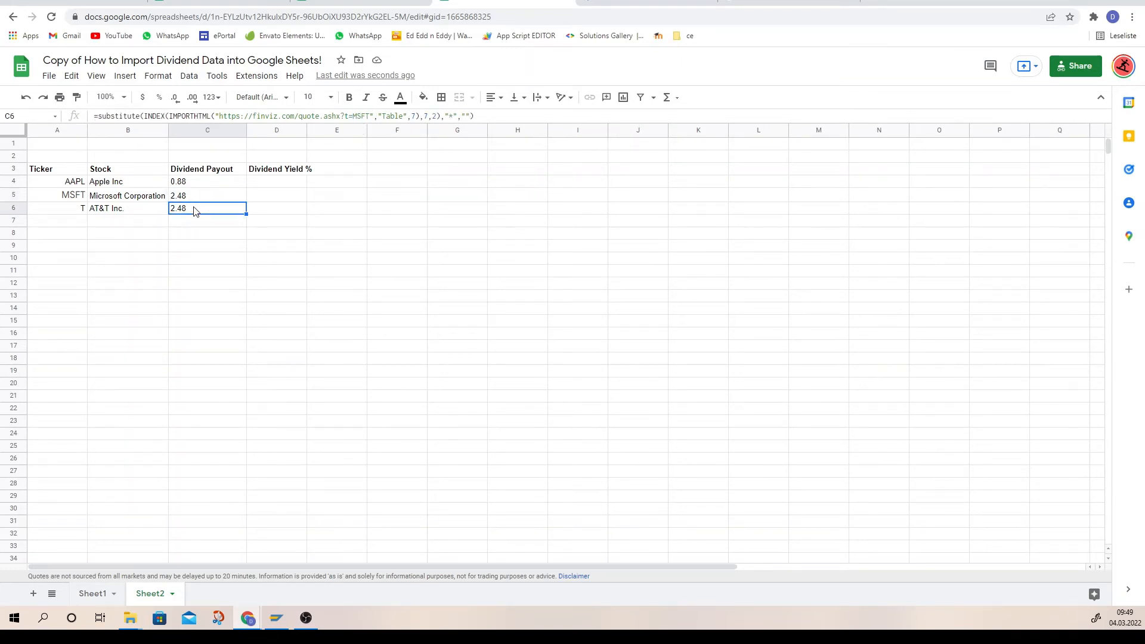
{"action": "left_click", "coordinate": [370, 116]}
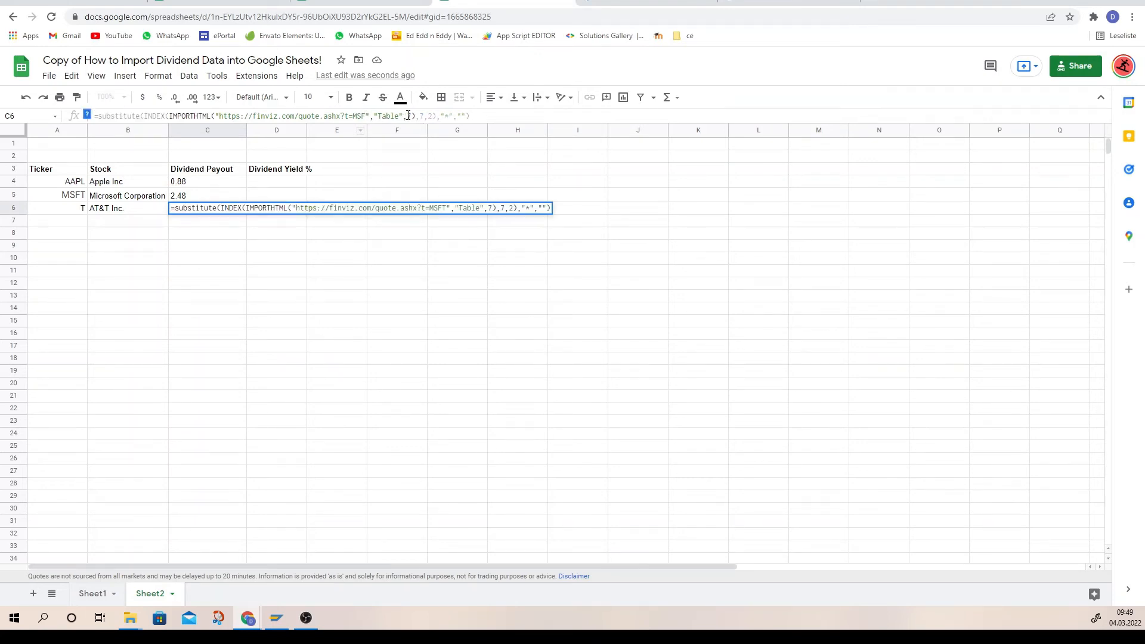
{"action": "key", "text": "BackSpace"}
{"action": "key", "text": "BackSpace"}
{"action": "key", "text": "BackSpace"}
{"action": "key", "text": "BackSpace"}
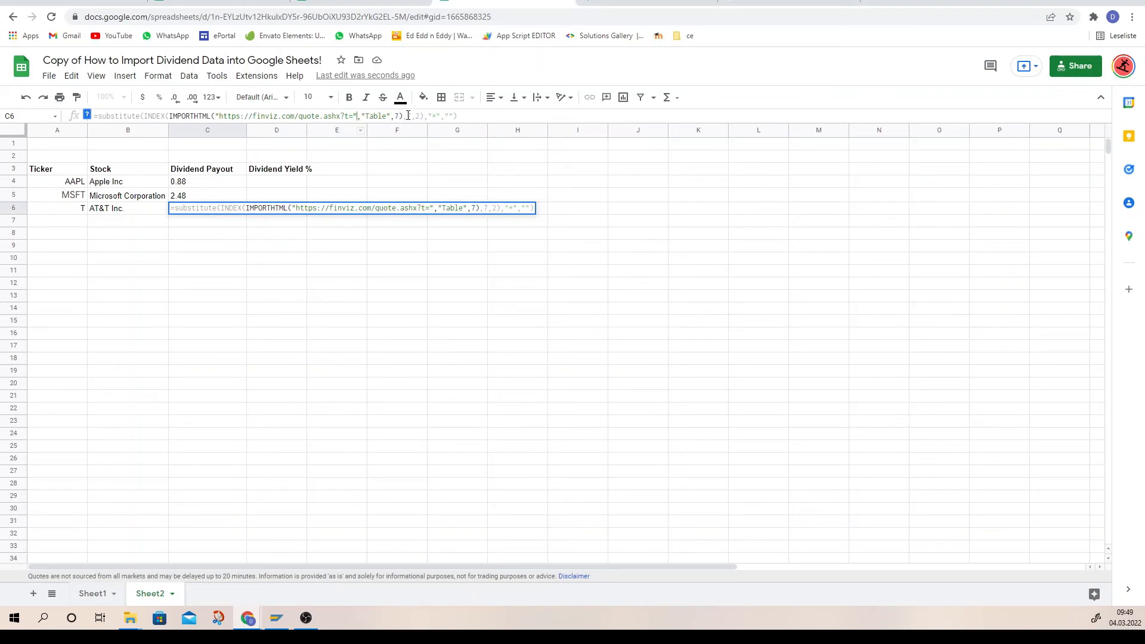
{"action": "type", "text": "&_"}
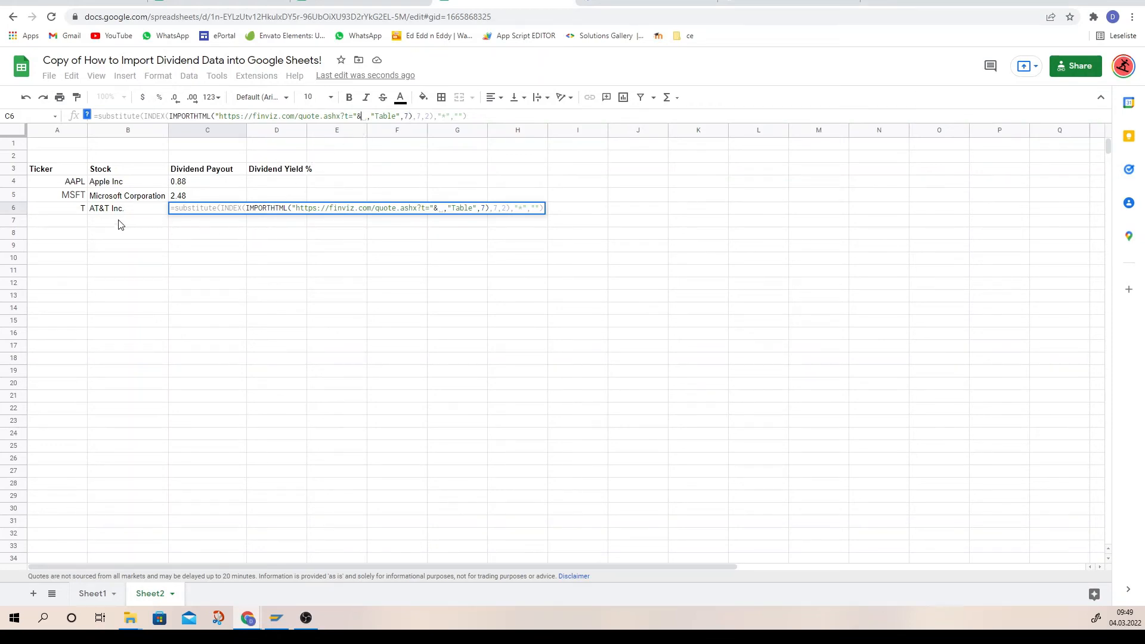
{"action": "left_click", "coordinate": [82, 211]}
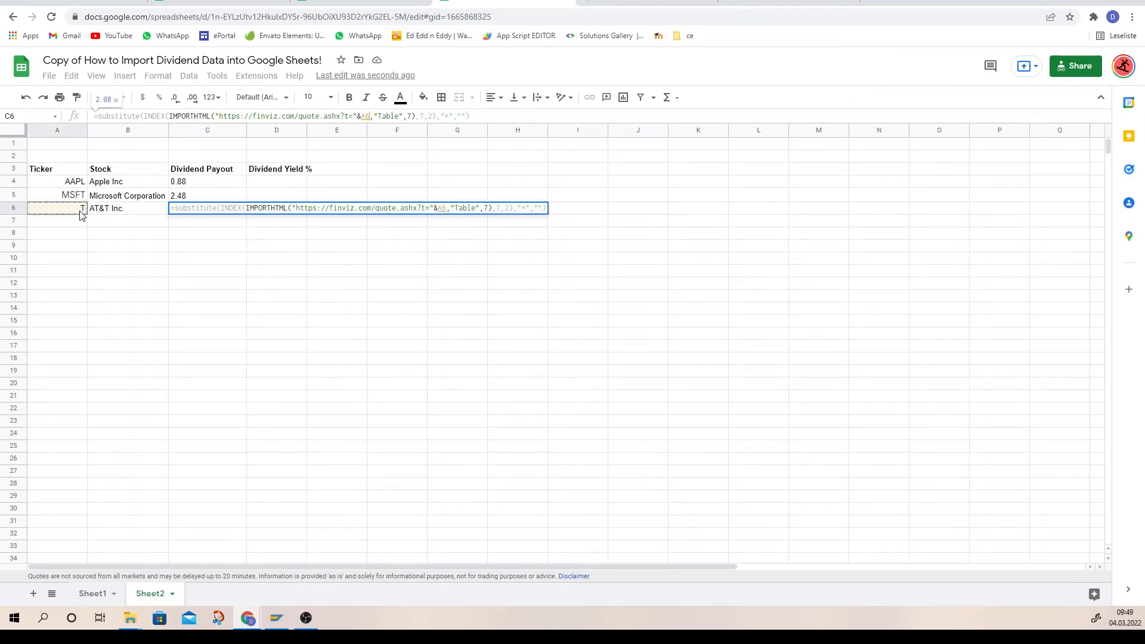
{"action": "key", "text": "Return"}
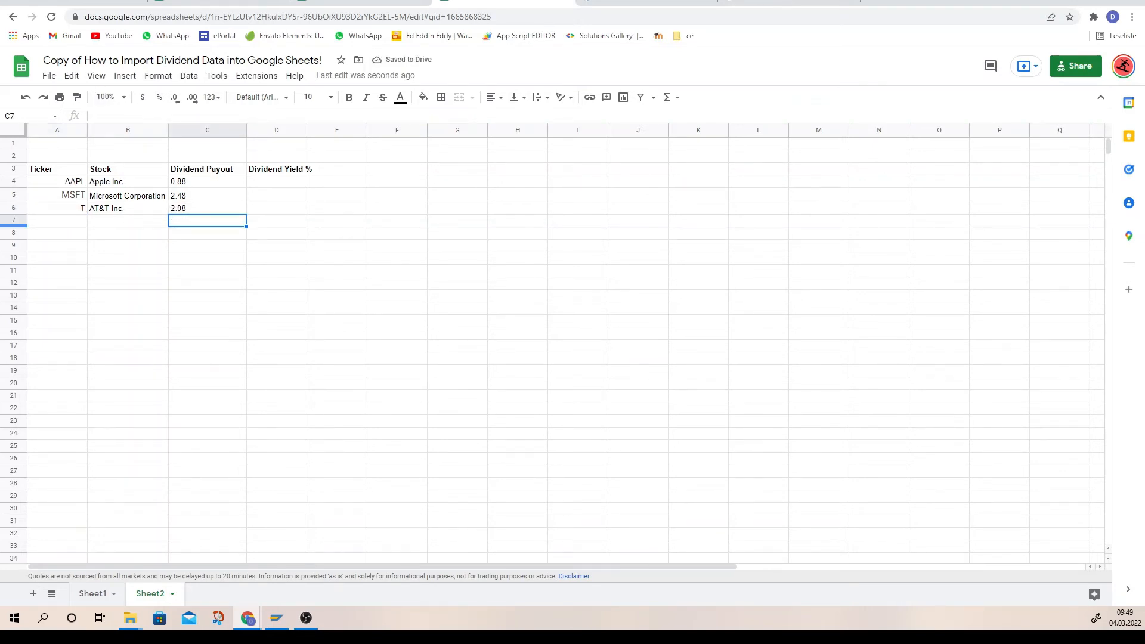
Enter the ticker MO in A7 and right-align it
{"action": "left_click", "coordinate": [60, 220]}
{"action": "type", "text": "MO"}
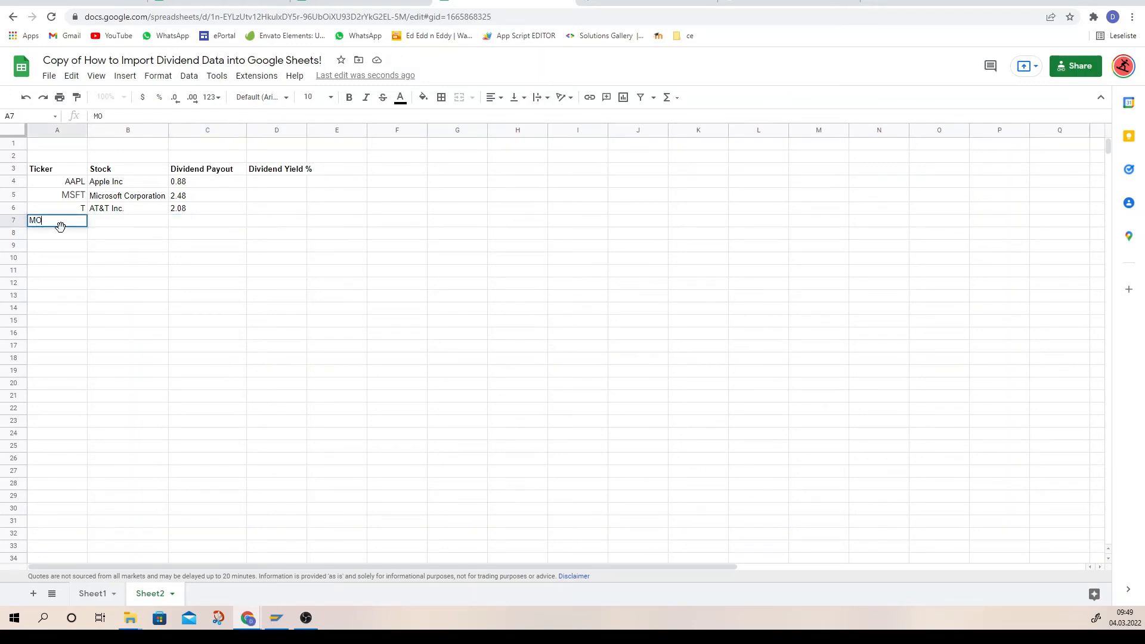
{"action": "key", "text": "Tab"}
{"action": "left_click", "coordinate": [60, 221]}
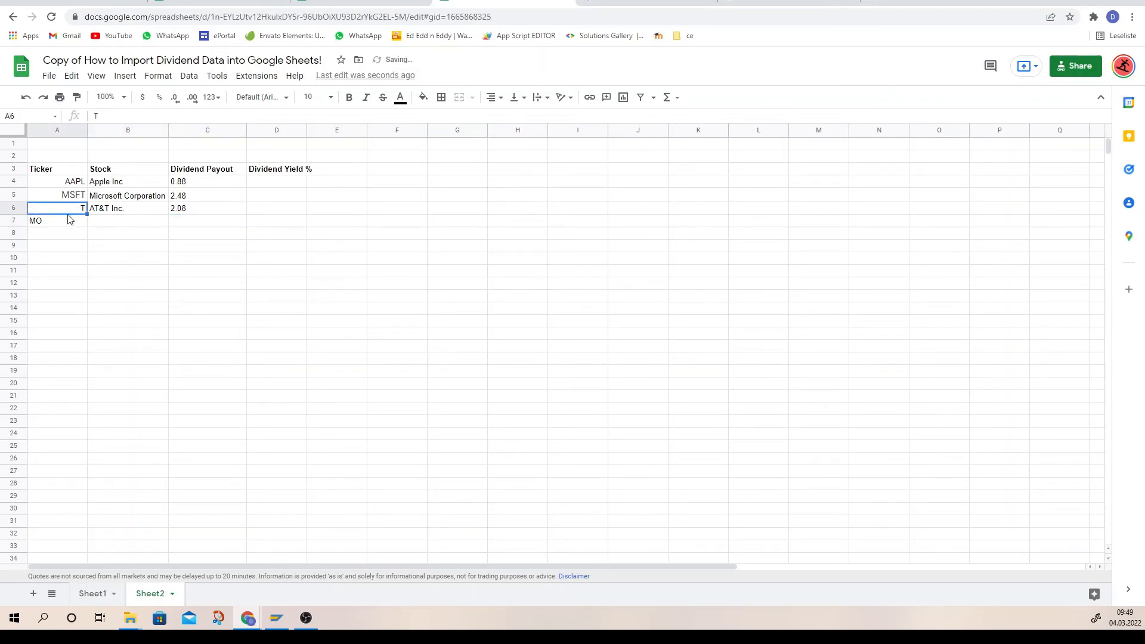
{"action": "left_click", "coordinate": [486, 101]}
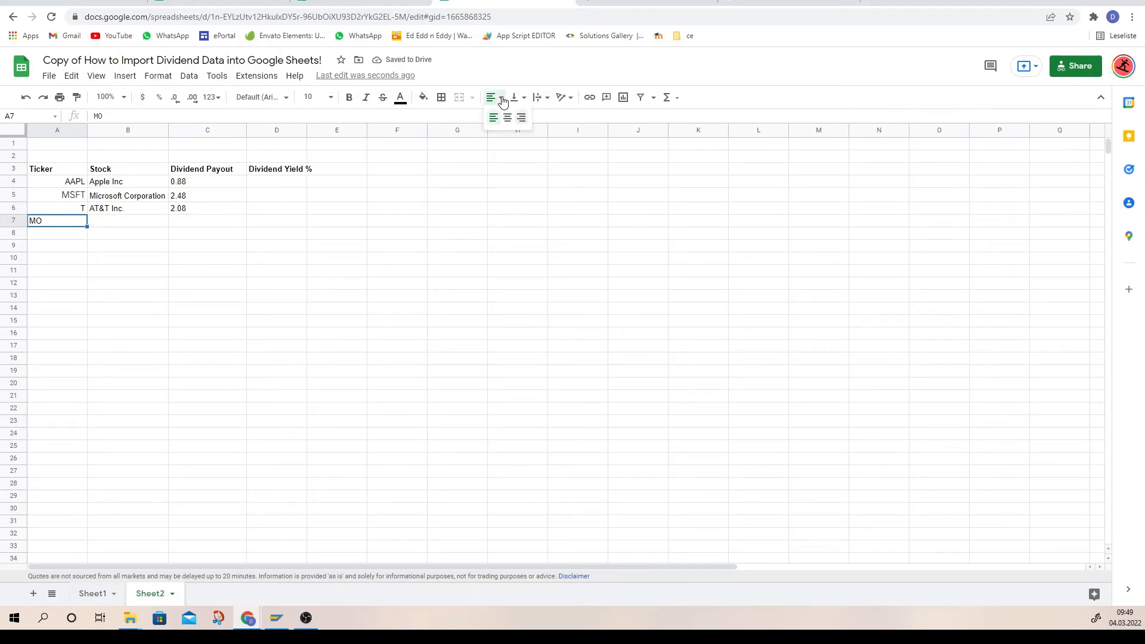
{"action": "left_click", "coordinate": [521, 117]}
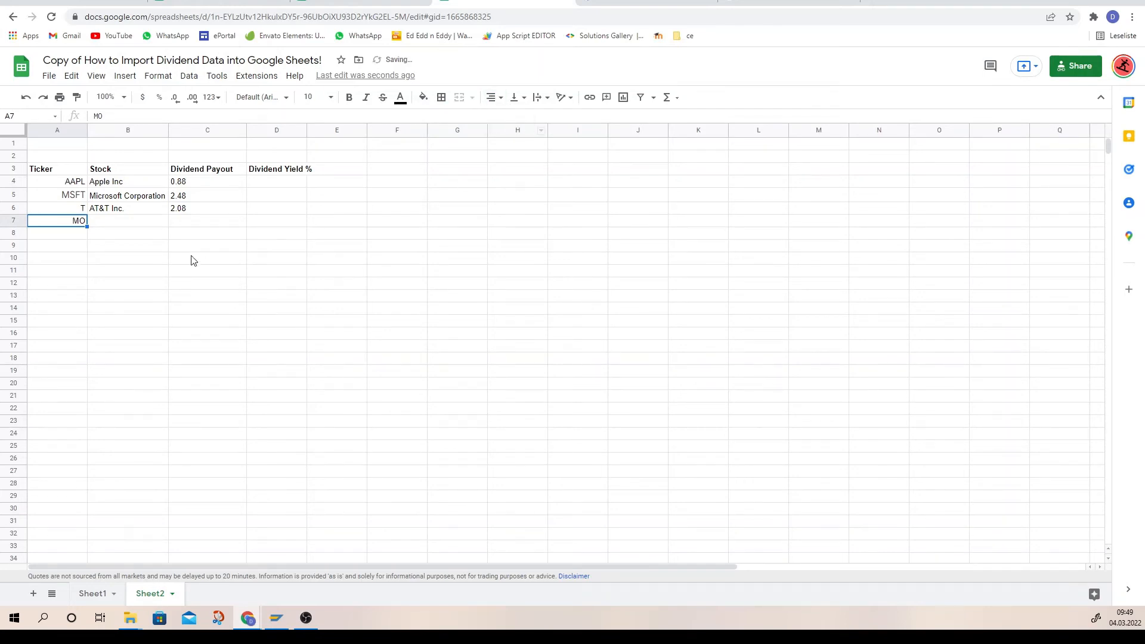
Fill the stock name and dividend payout formulas from B6 and C6 down to row 7
{"action": "left_click", "coordinate": [142, 210]}
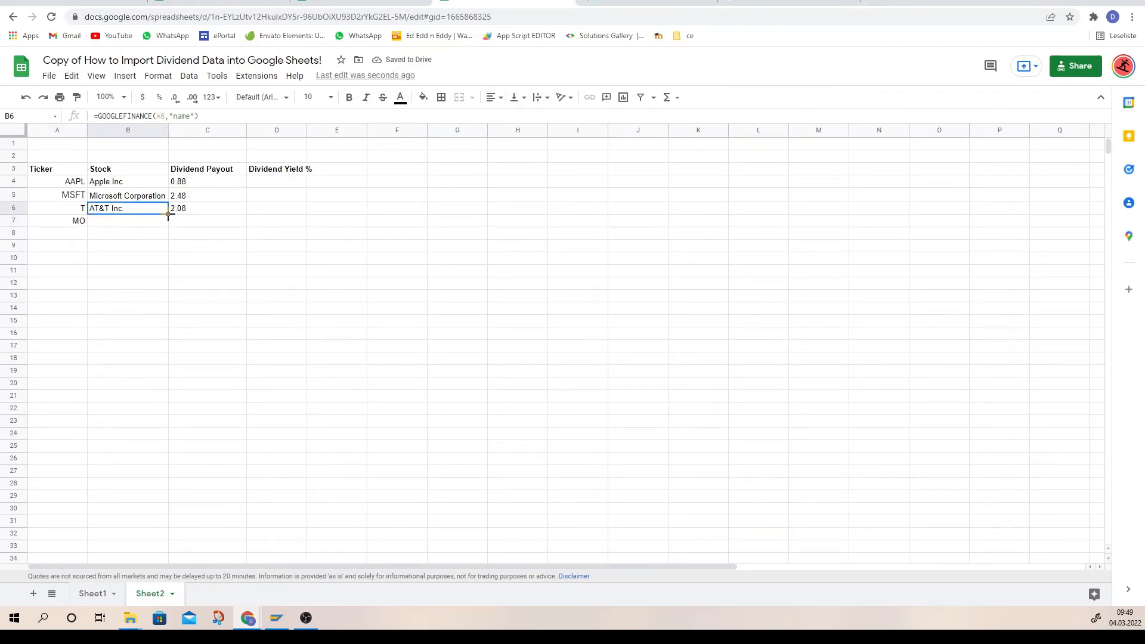
{"action": "left_click_drag", "start_coordinate": [169, 212], "coordinate": [165, 223]}
{"action": "left_click", "coordinate": [206, 210]}
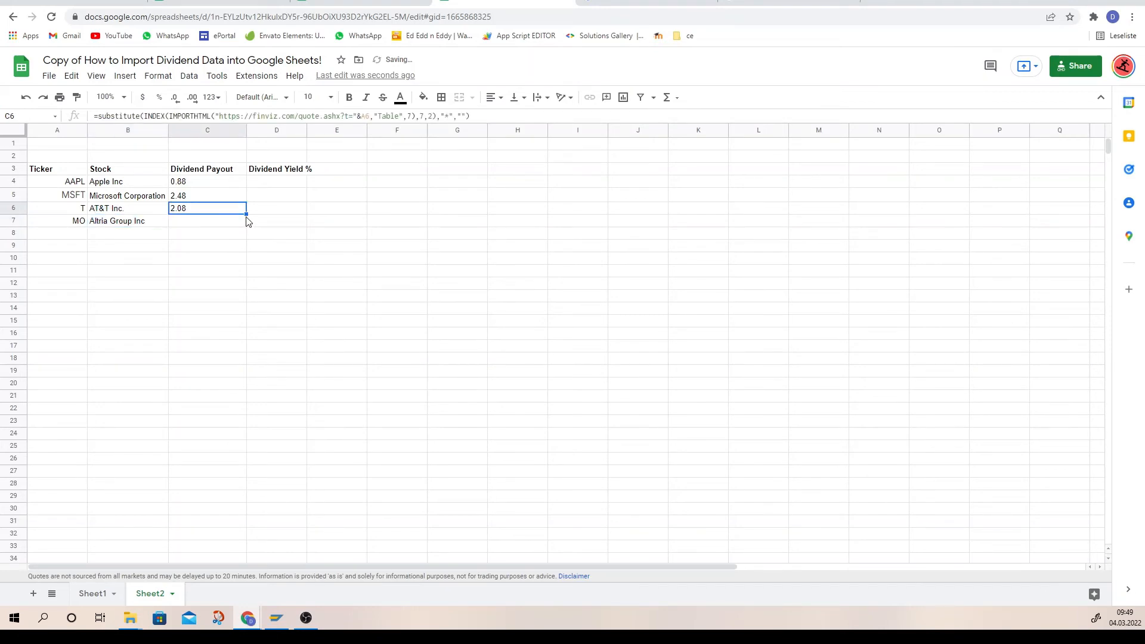
{"action": "left_click_drag", "start_coordinate": [244, 214], "coordinate": [244, 224]}
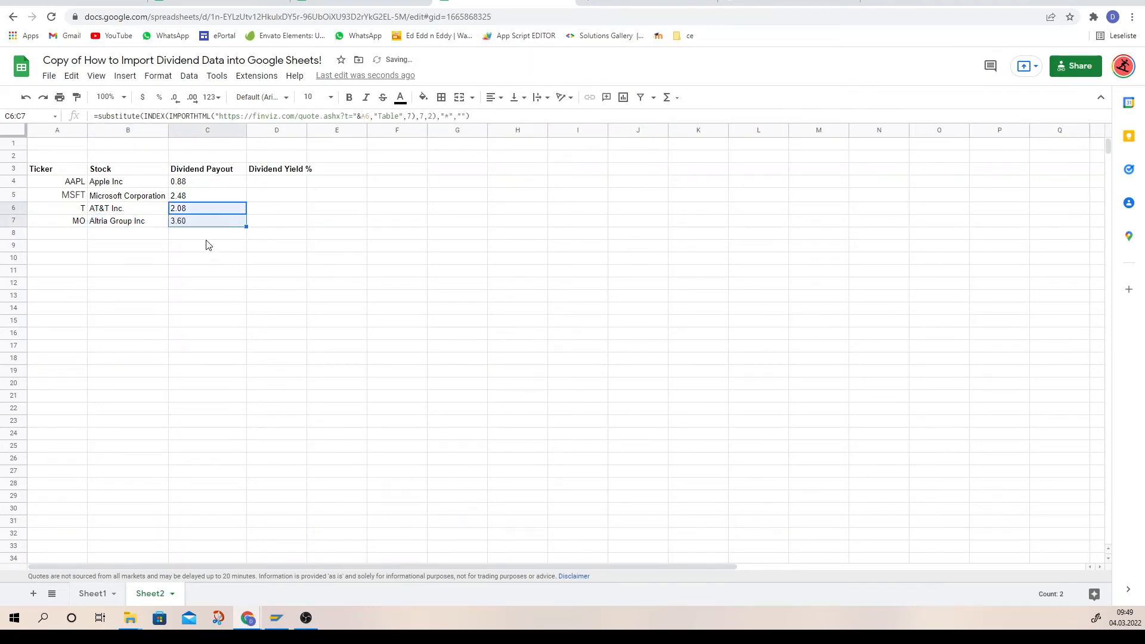
{"action": "left_click", "coordinate": [185, 225]}
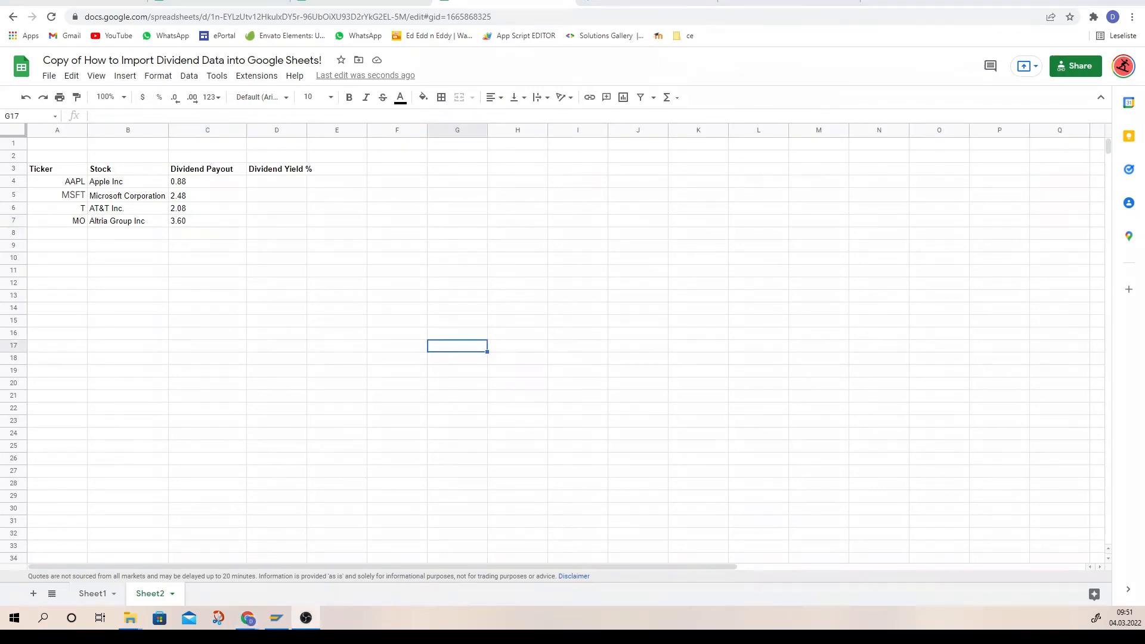
Widen column D slightly so that the header Dividend Yield % fits inside it
{"action": "left_click", "coordinate": [287, 188]}
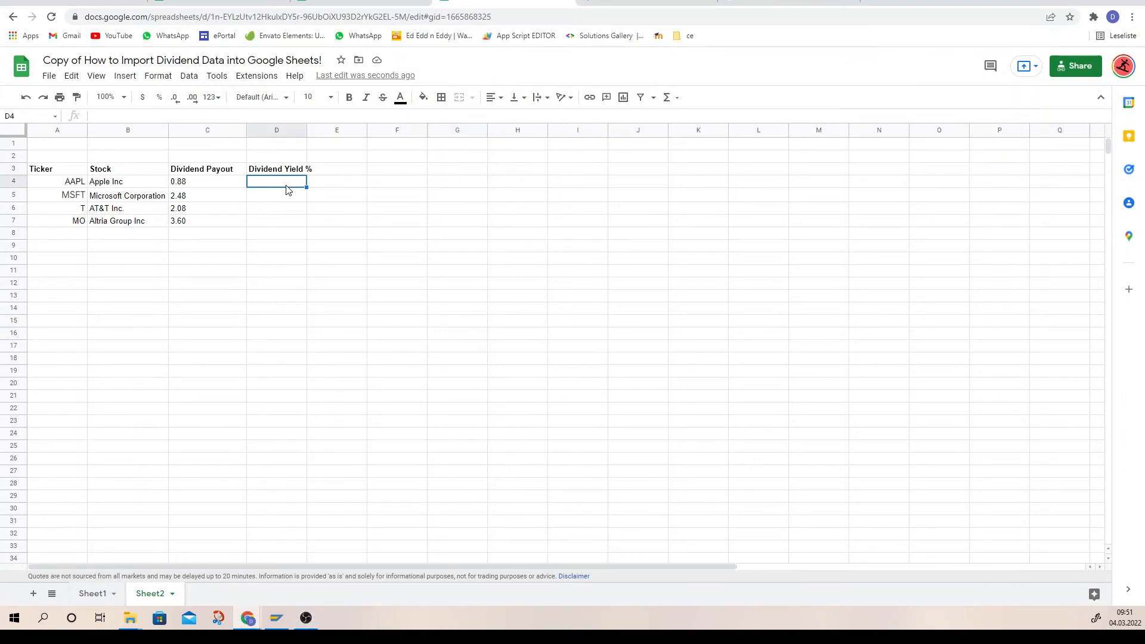
{"action": "left_click", "coordinate": [304, 130]}
{"action": "left_click_drag", "start_coordinate": [306, 131], "coordinate": [314, 130]}
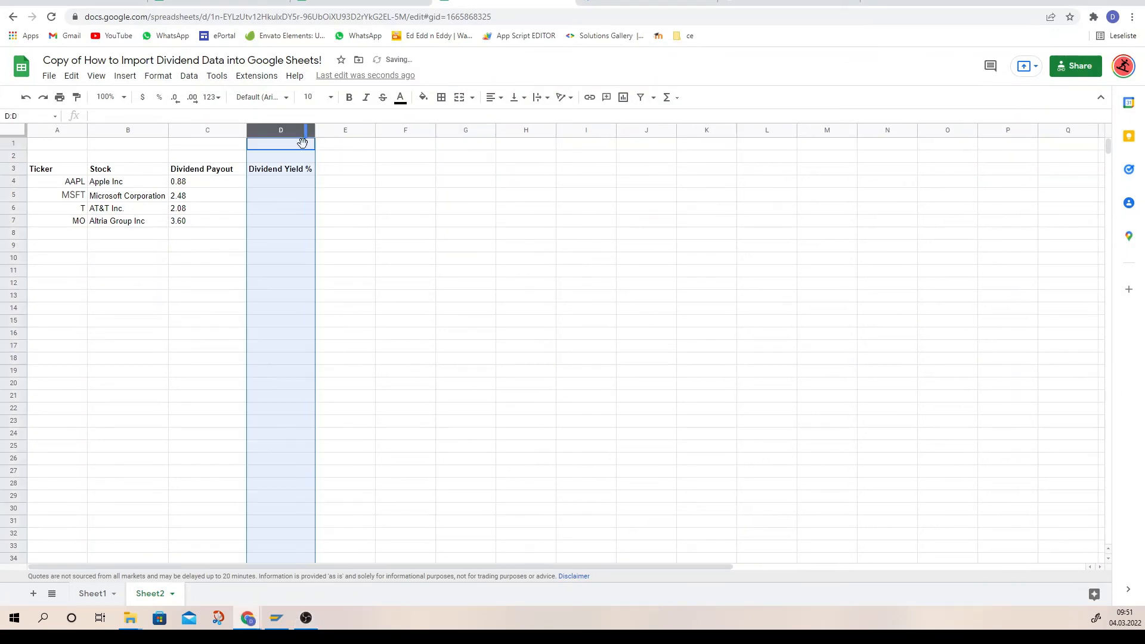
Copy the full text of the dividend payout formula in C4 into D4, under Dividend Yield %
{"action": "left_click", "coordinate": [213, 182]}
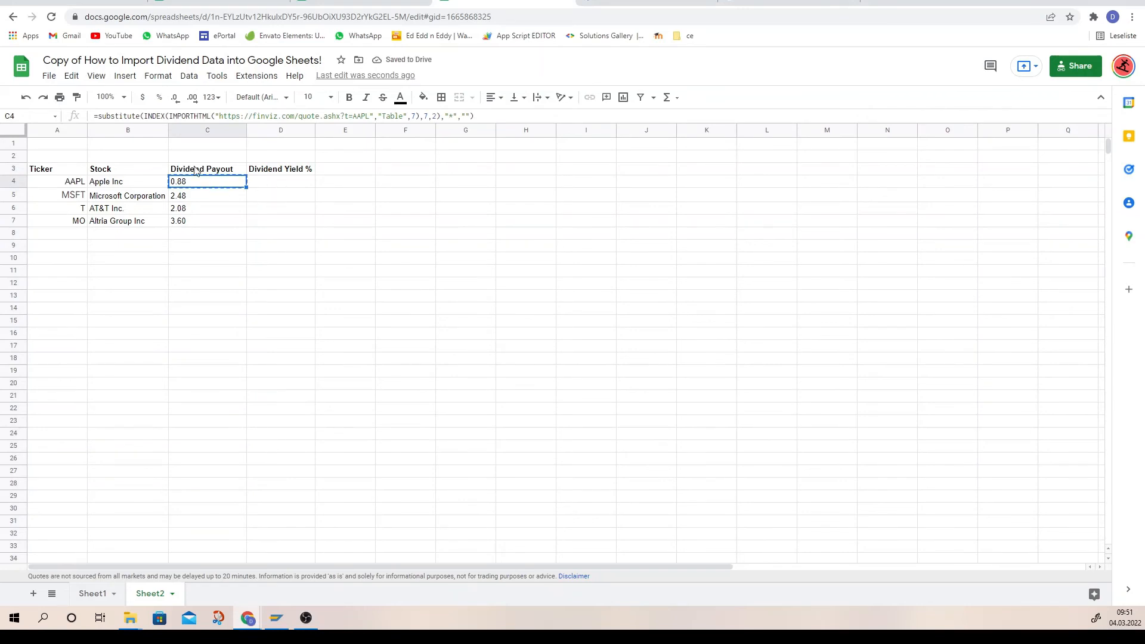
{"action": "key", "text": "ctrl+c"}
{"action": "left_click_drag", "start_coordinate": [501, 117], "coordinate": [91, 116]}
{"action": "left_click", "coordinate": [269, 198]}
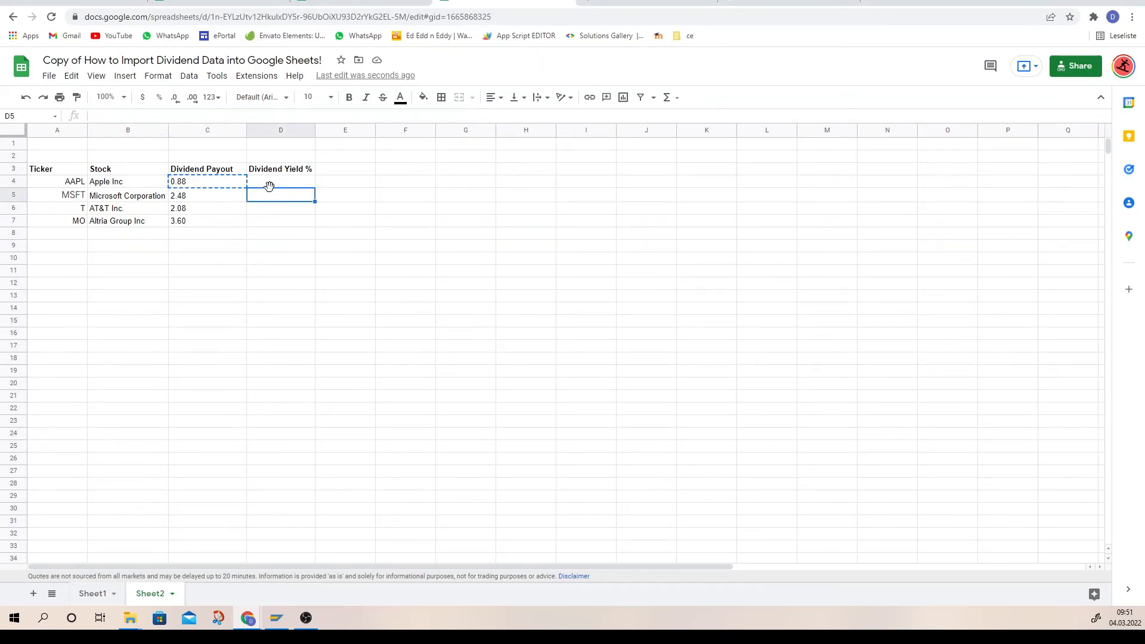
{"action": "left_click", "coordinate": [273, 184]}
{"action": "double_click", "coordinate": [274, 184]}
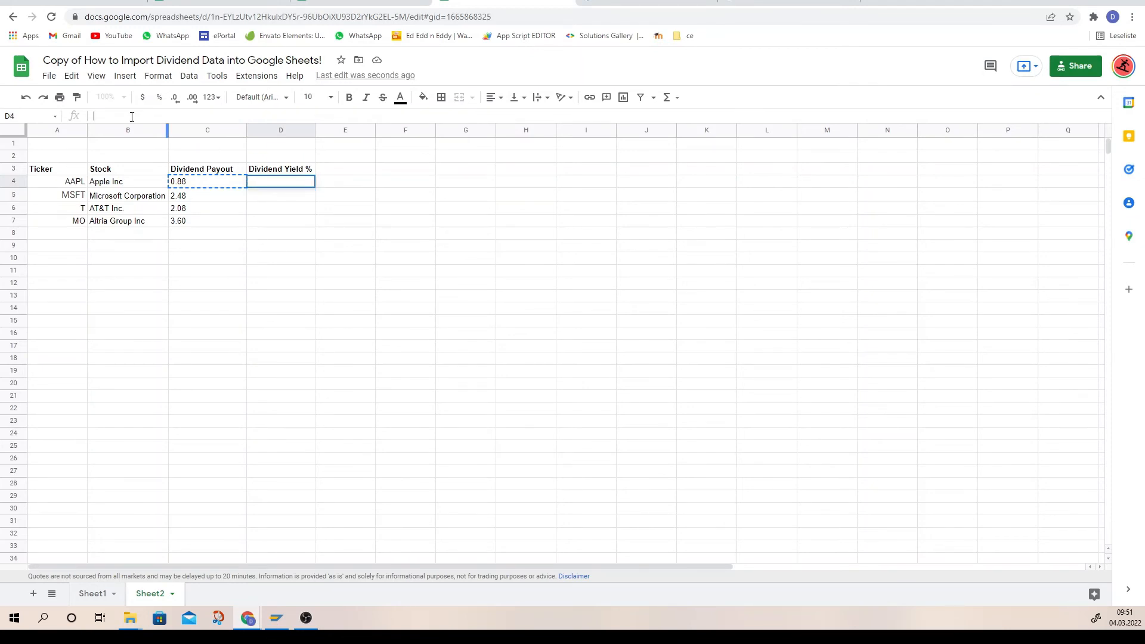
{"action": "key", "text": "ctrl+v"}
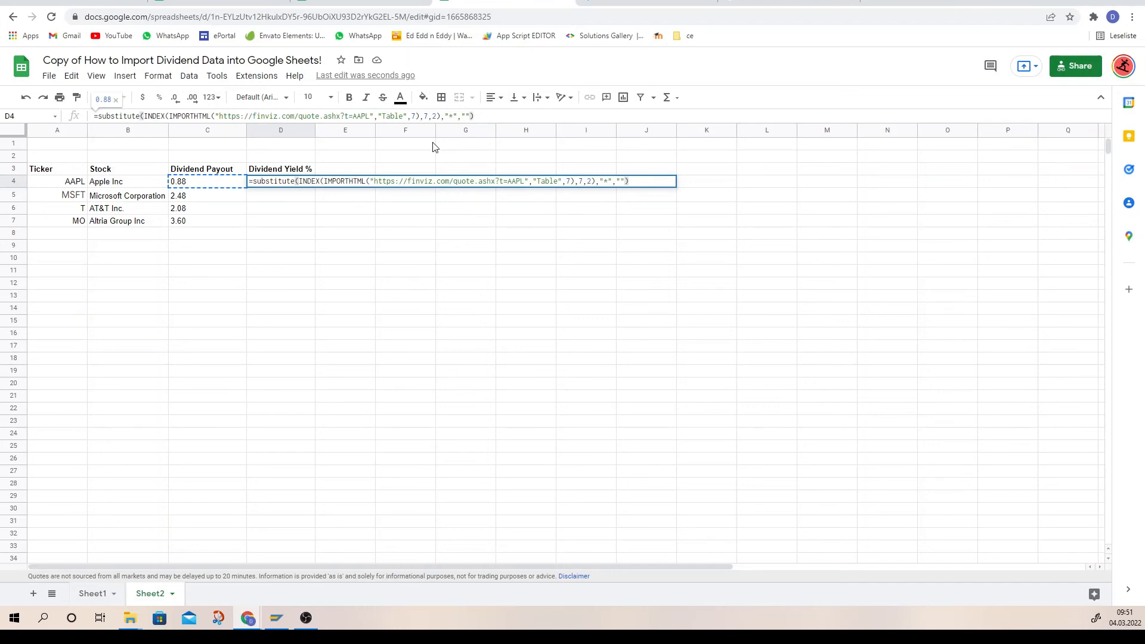
{"action": "key", "text": "Return"}
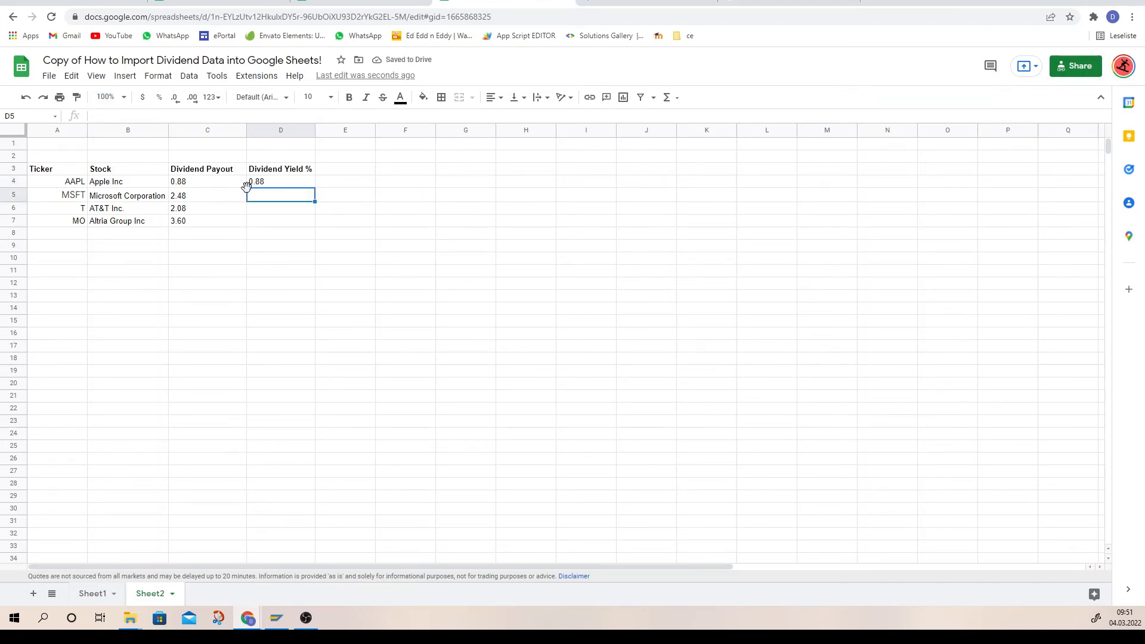
Locate the Dividend % row in the Finviz table and set the INDEX row number in the D4 formula to 8
{"action": "left_click", "coordinate": [205, 186]}
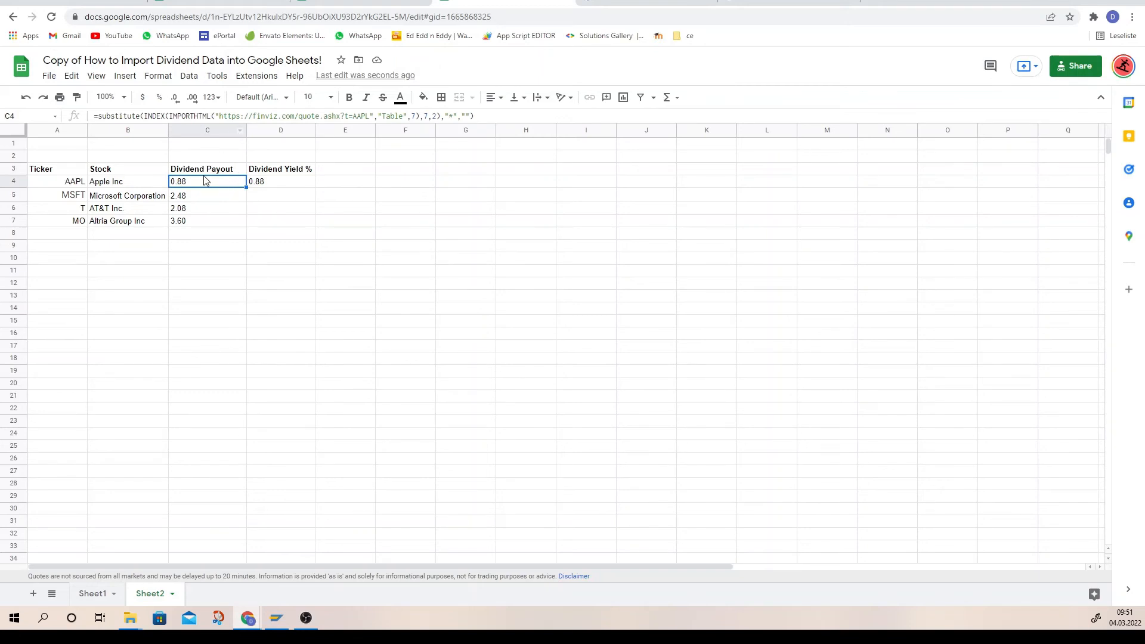
{"action": "left_click", "coordinate": [290, 185]}
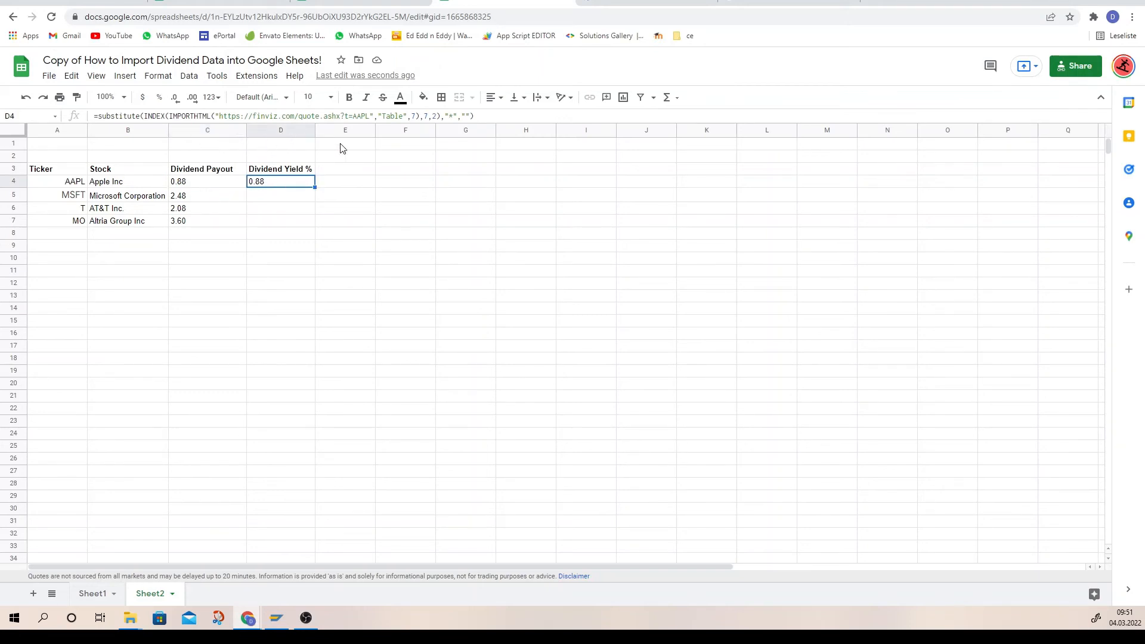
{"action": "left_click", "coordinate": [603, 8]}
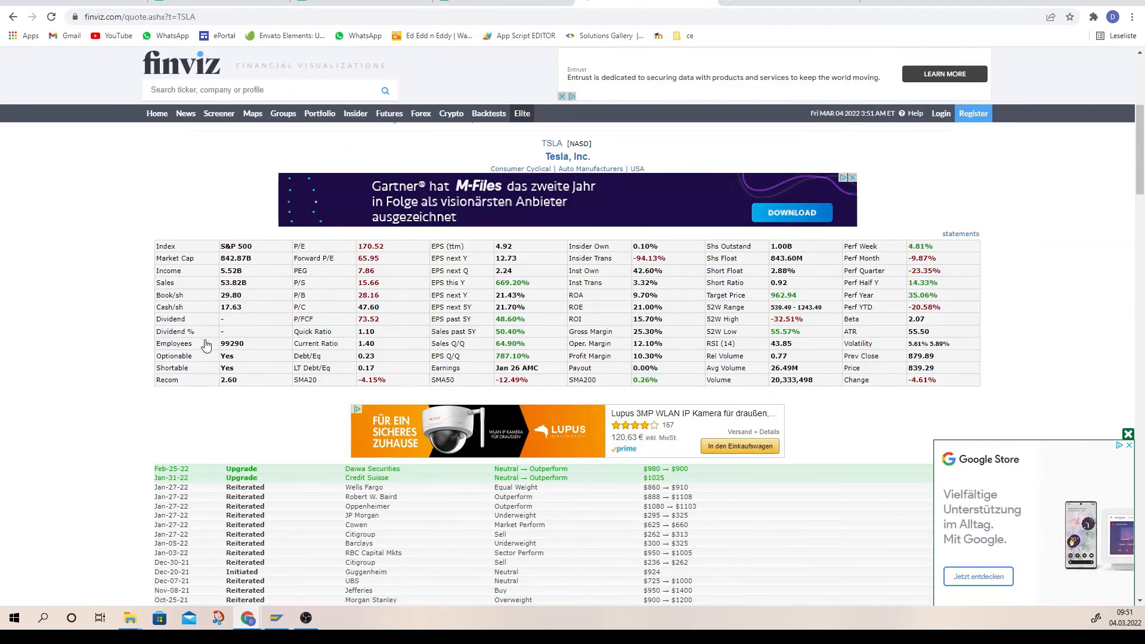
{"action": "mouse_move", "coordinate": [199, 336]}
{"action": "mouse_move", "coordinate": [172, 325]}
{"action": "mouse_move", "coordinate": [174, 284]}
{"action": "left_click", "coordinate": [468, 7]}
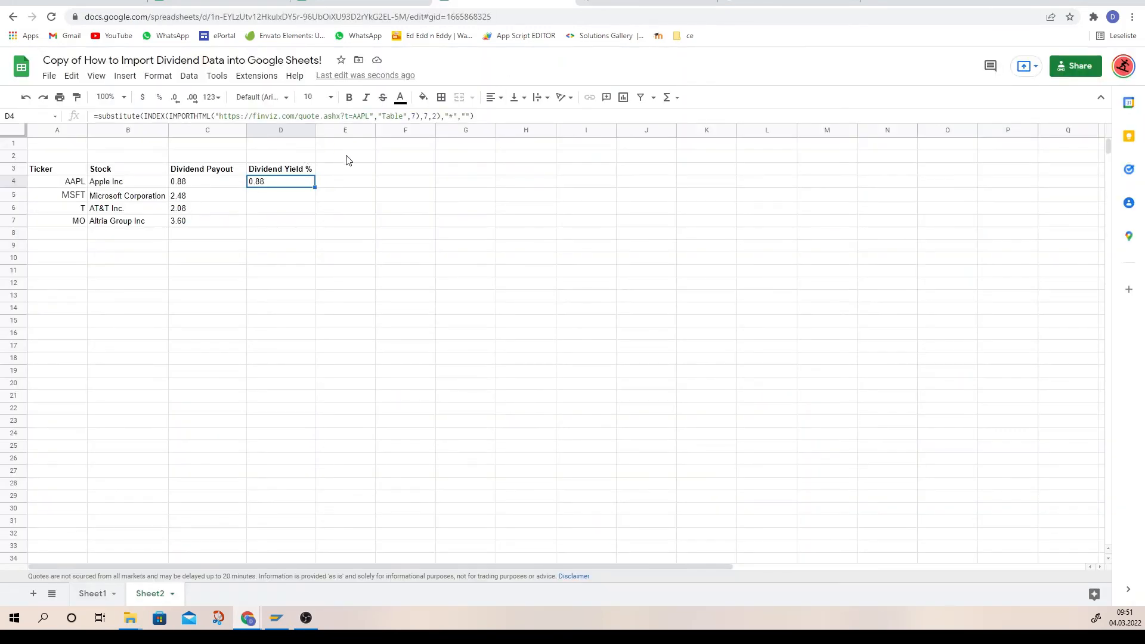
{"action": "left_click", "coordinate": [430, 115]}
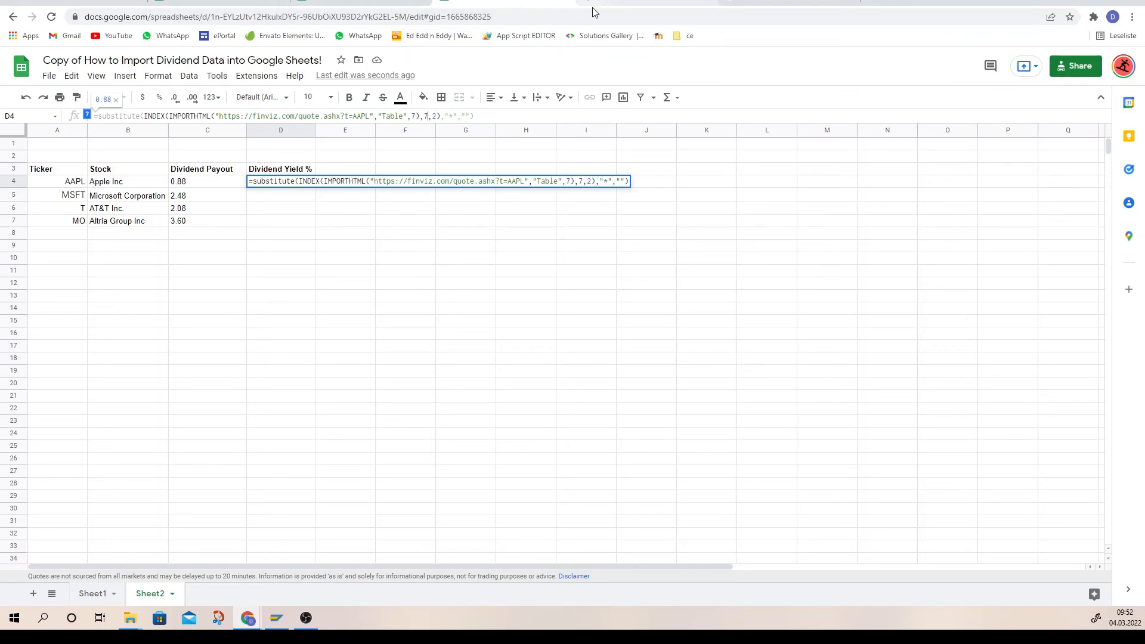
{"action": "key", "text": "BackSpace"}
{"action": "type", "text": "8"}
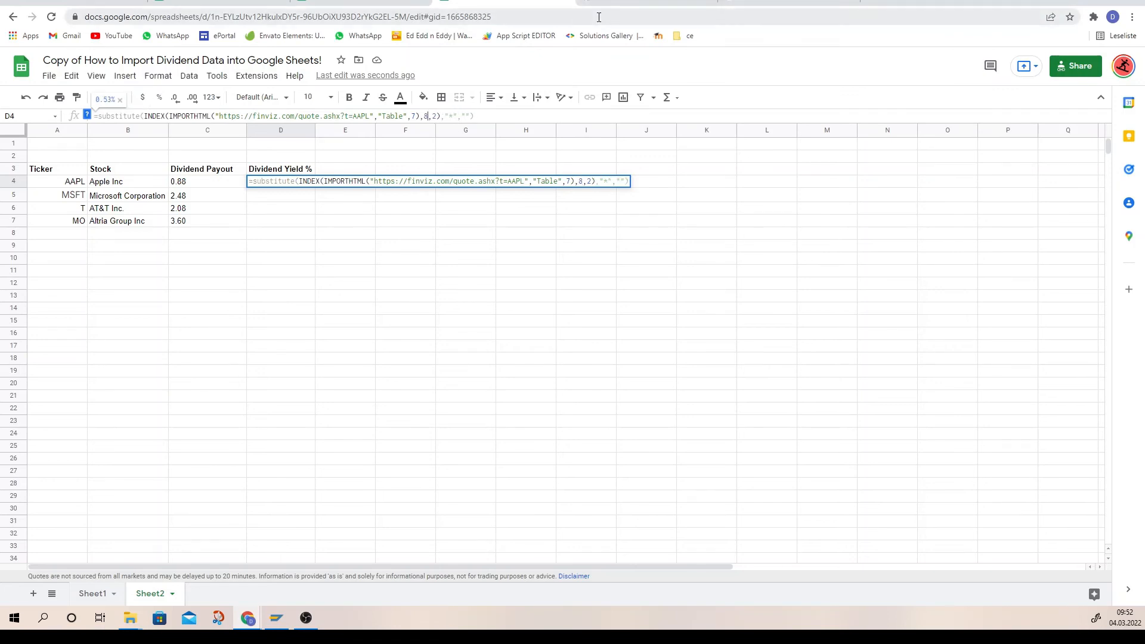
{"action": "key", "text": "Return"}
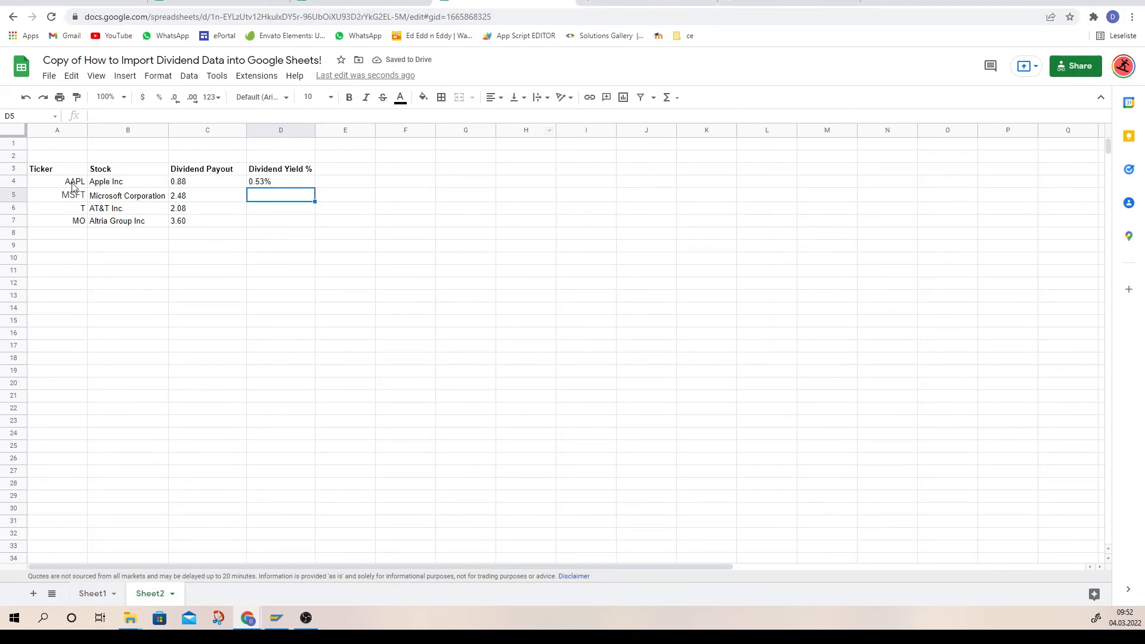
On the Finviz quote page, replace the ticker TSLA in the web address with APPL and load it
{"action": "left_click", "coordinate": [643, 3]}
{"action": "left_click", "coordinate": [260, 17]}
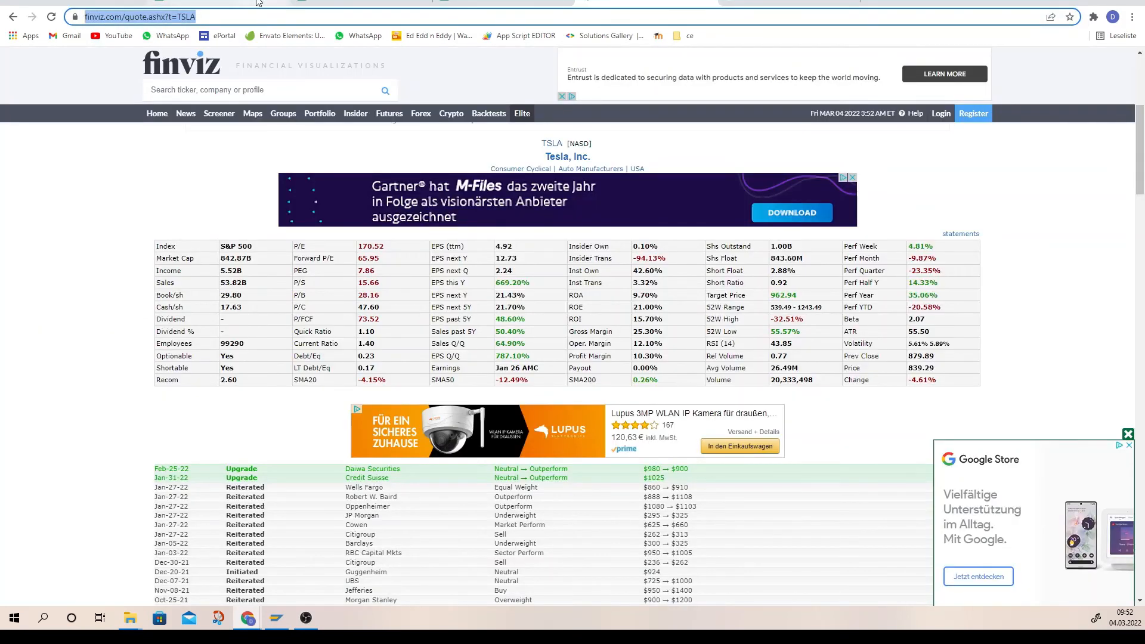
{"action": "key", "text": "Right"}
{"action": "key", "text": "BackSpace"}
{"action": "key", "text": "BackSpace"}
{"action": "key", "text": "BackSpace"}
{"action": "key", "text": "BackSpace"}
{"action": "type", "text": "AP"}
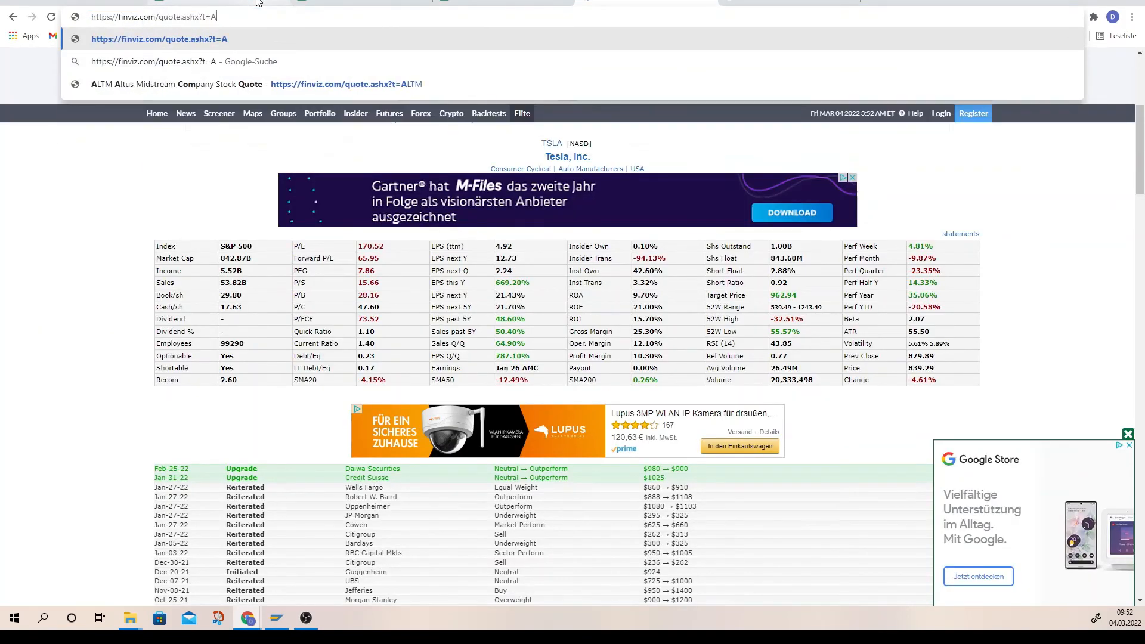
{"action": "type", "text": "PL"}
{"action": "key", "text": "Return"}
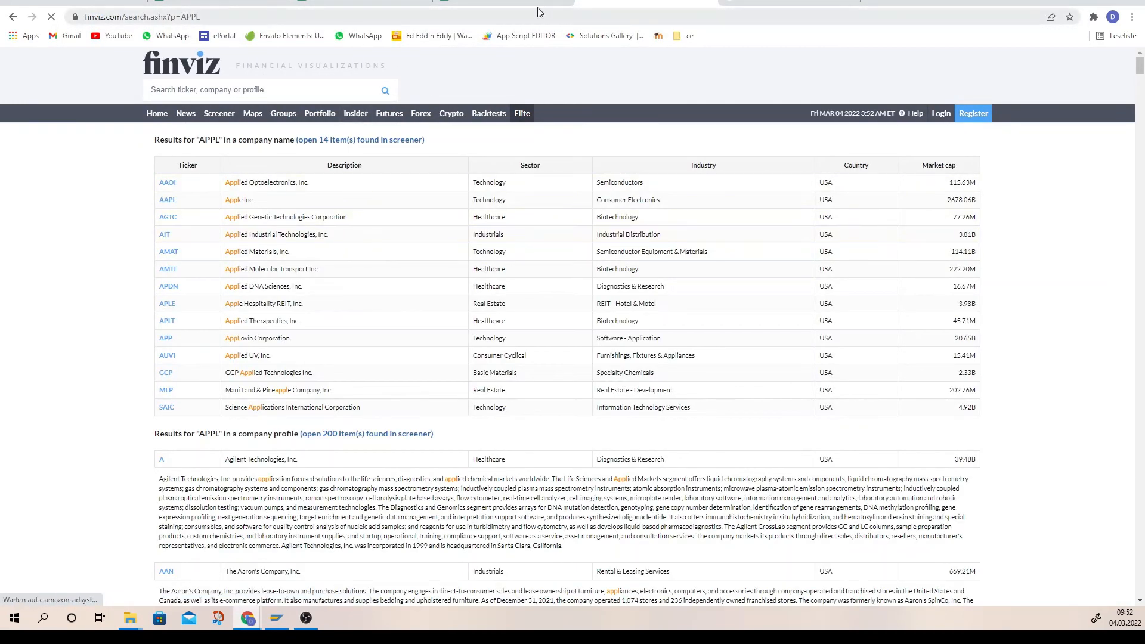
Open Apple's AAPL quote from the Finviz results and compare its Dividend % with the yield in D4
{"action": "left_click", "coordinate": [477, 5]}
{"action": "left_click", "coordinate": [277, 182]}
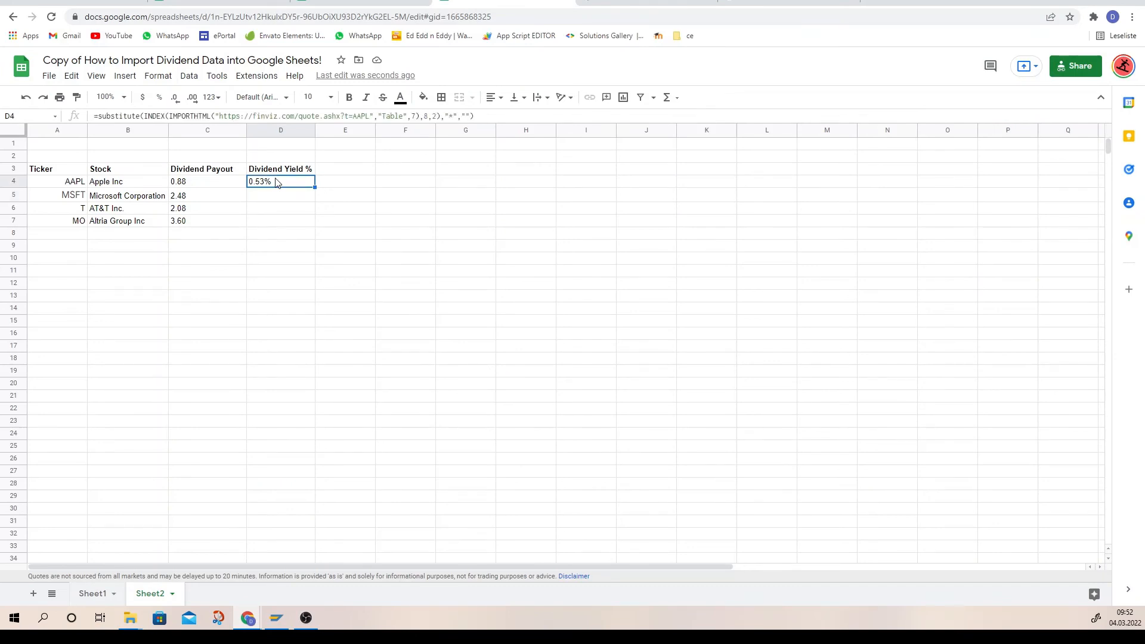
{"action": "key", "text": "ctrl+Tab"}
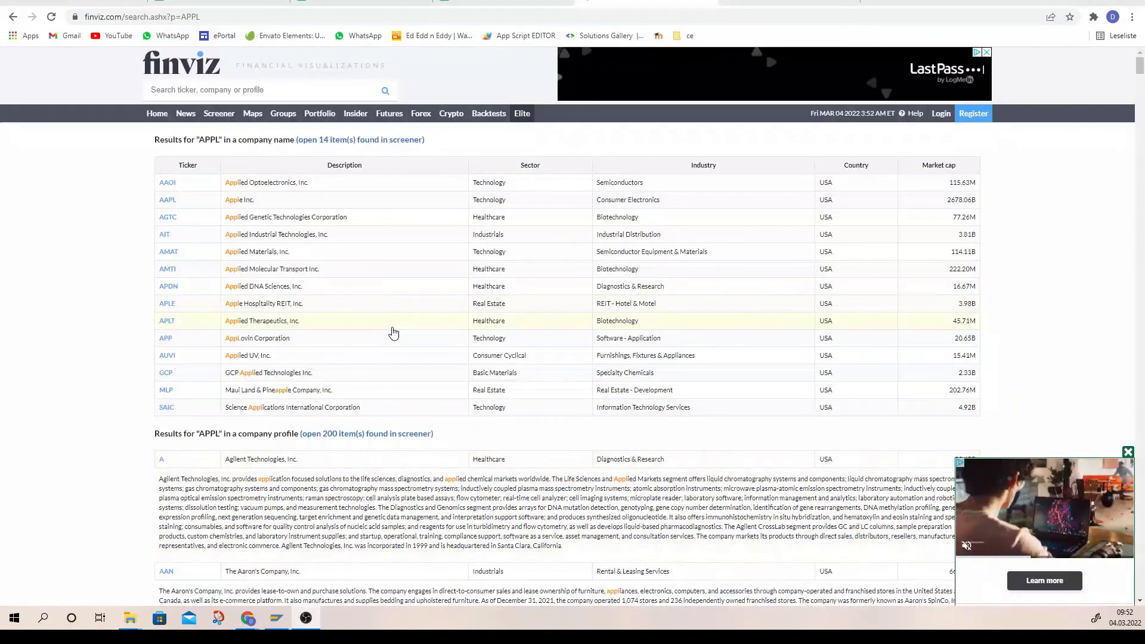
{"action": "left_click", "coordinate": [177, 210]}
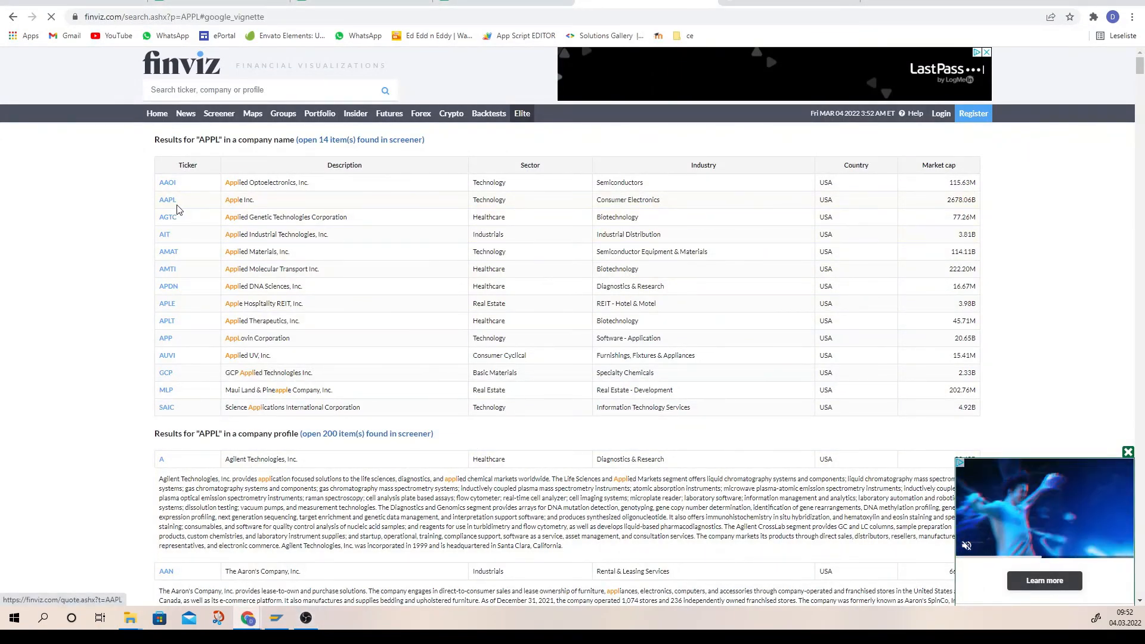
{"action": "scroll", "coordinate": [360, 345], "scroll_direction": "down", "scroll_amount": 2}
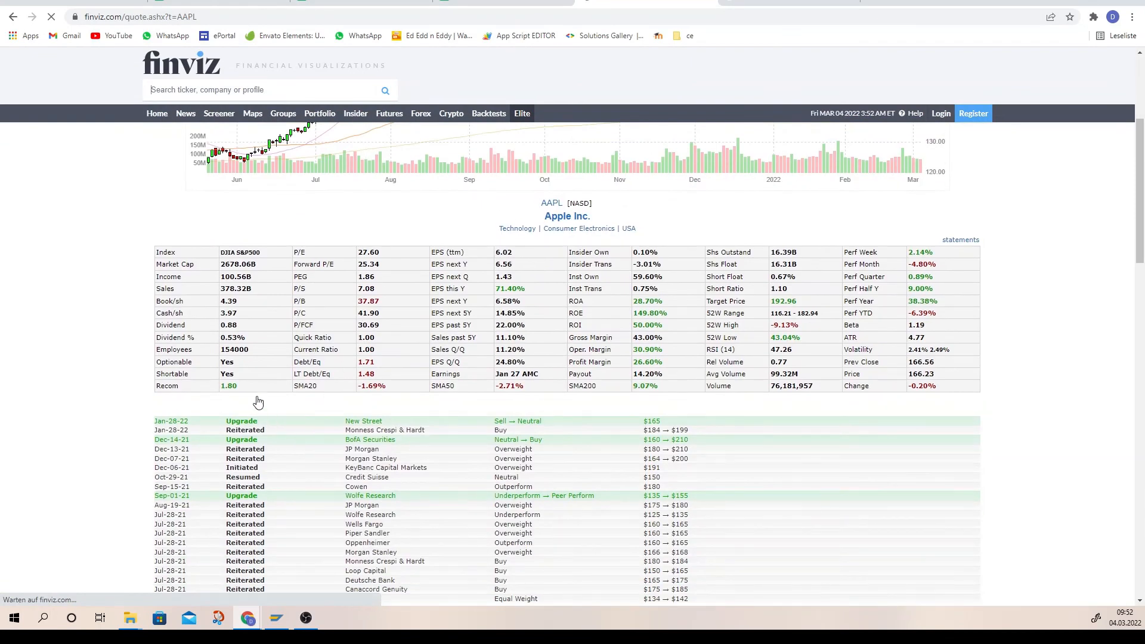
{"action": "left_click_drag", "start_coordinate": [245, 338], "coordinate": [232, 338]}
{"action": "left_click", "coordinate": [230, 338]}
{"action": "left_click", "coordinate": [471, 3]}
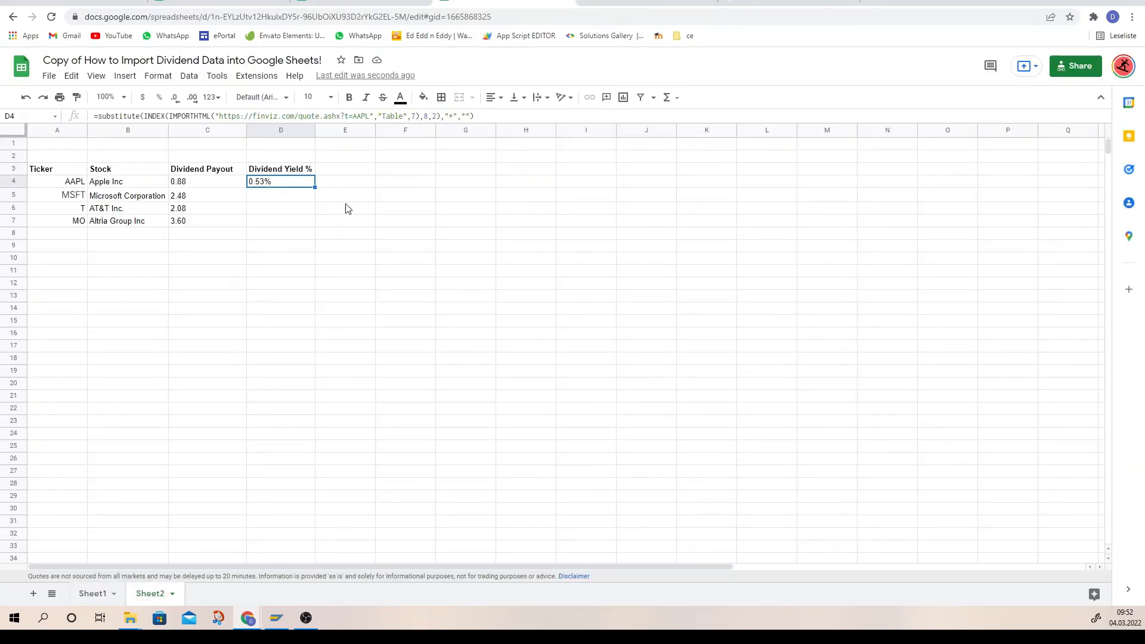
Fill the dividend yield formula from D4 down to D7 and check the copied formula in D5
{"action": "left_click", "coordinate": [272, 235]}
{"action": "left_click", "coordinate": [287, 182]}
{"action": "left_click_drag", "start_coordinate": [314, 193], "coordinate": [308, 222]}
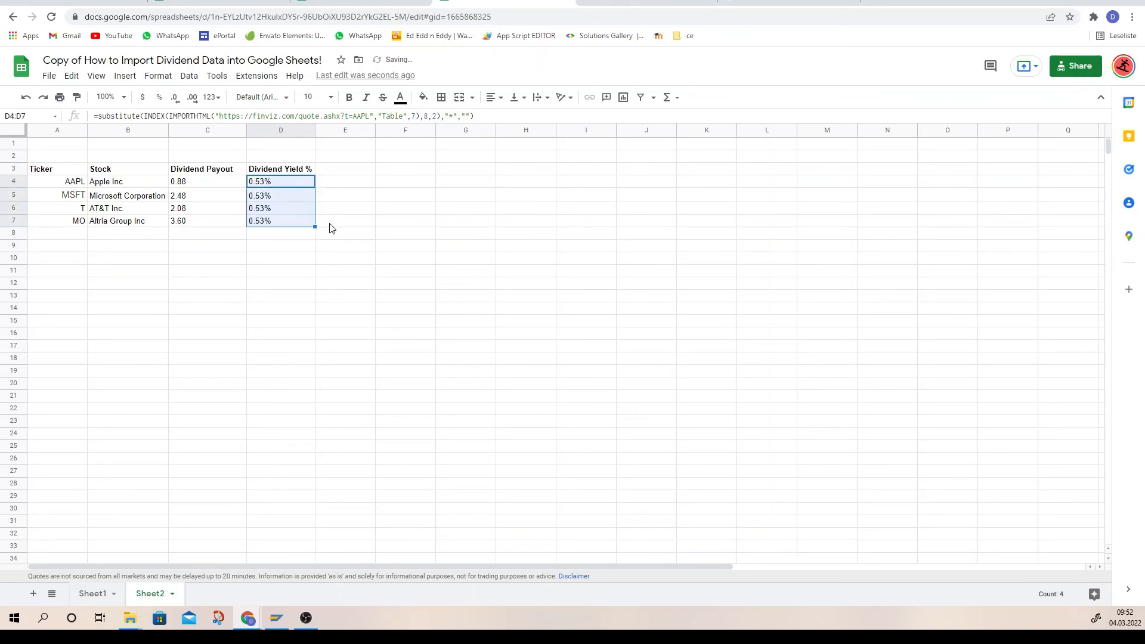
{"action": "left_click", "coordinate": [273, 199]}
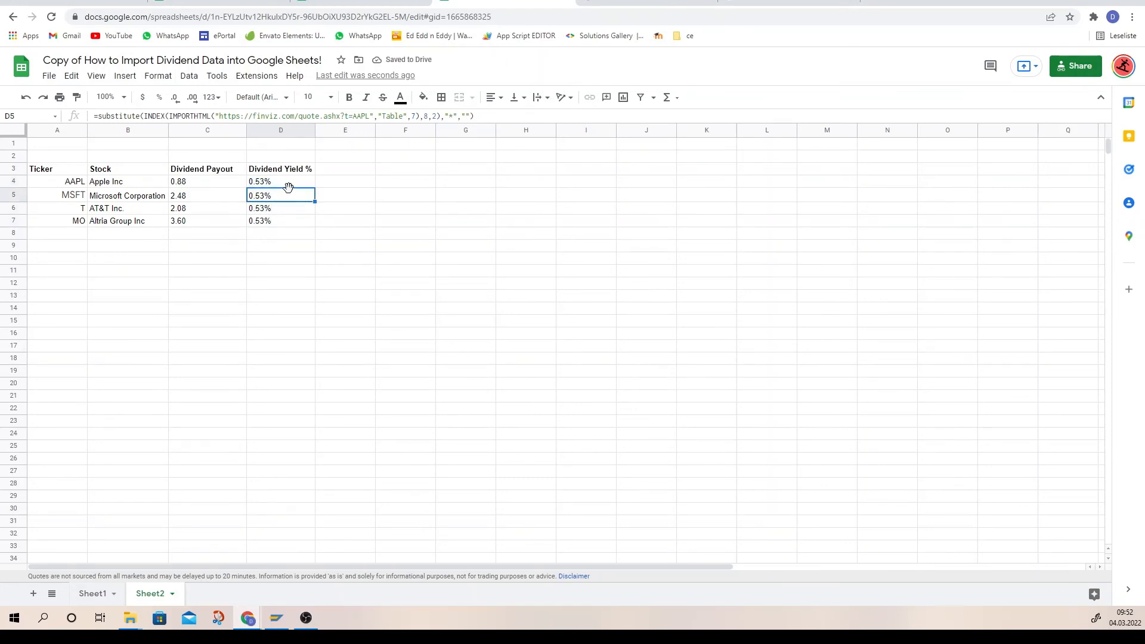
{"action": "left_click", "coordinate": [290, 185]}
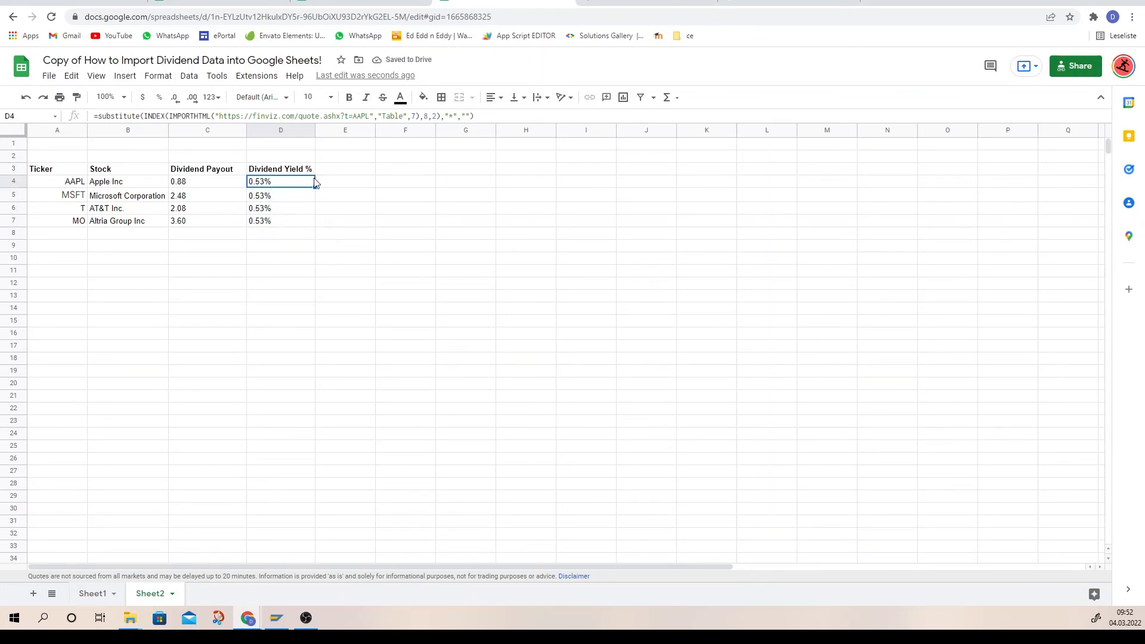
Fill the payout formula that references the ticker cell from C7 up to C4
{"action": "left_click", "coordinate": [206, 185]}
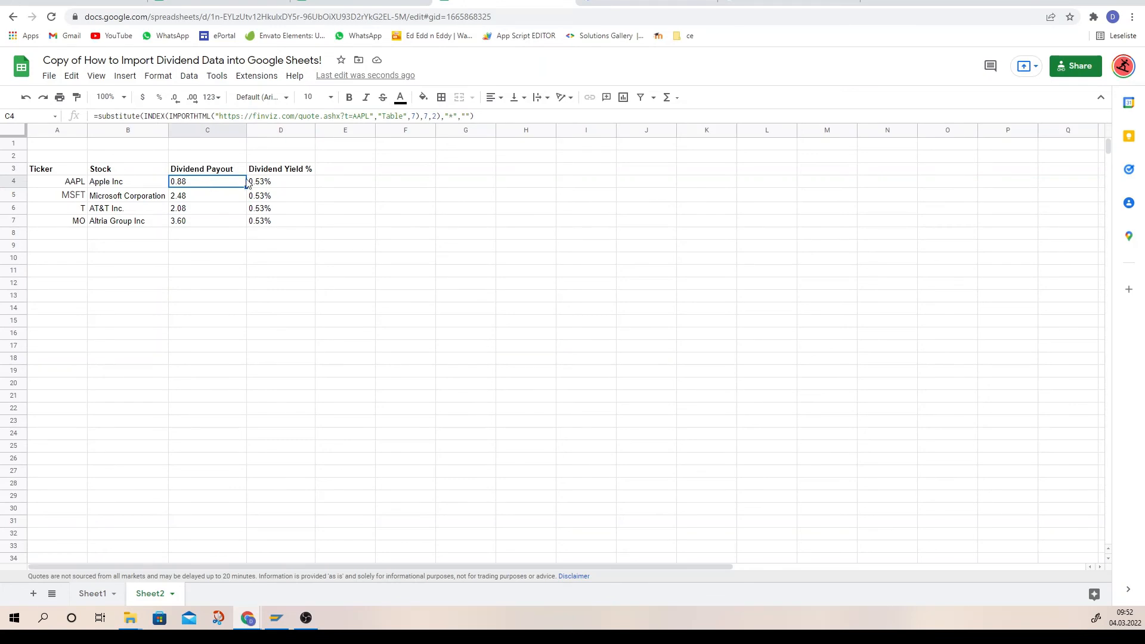
{"action": "left_click", "coordinate": [202, 225]}
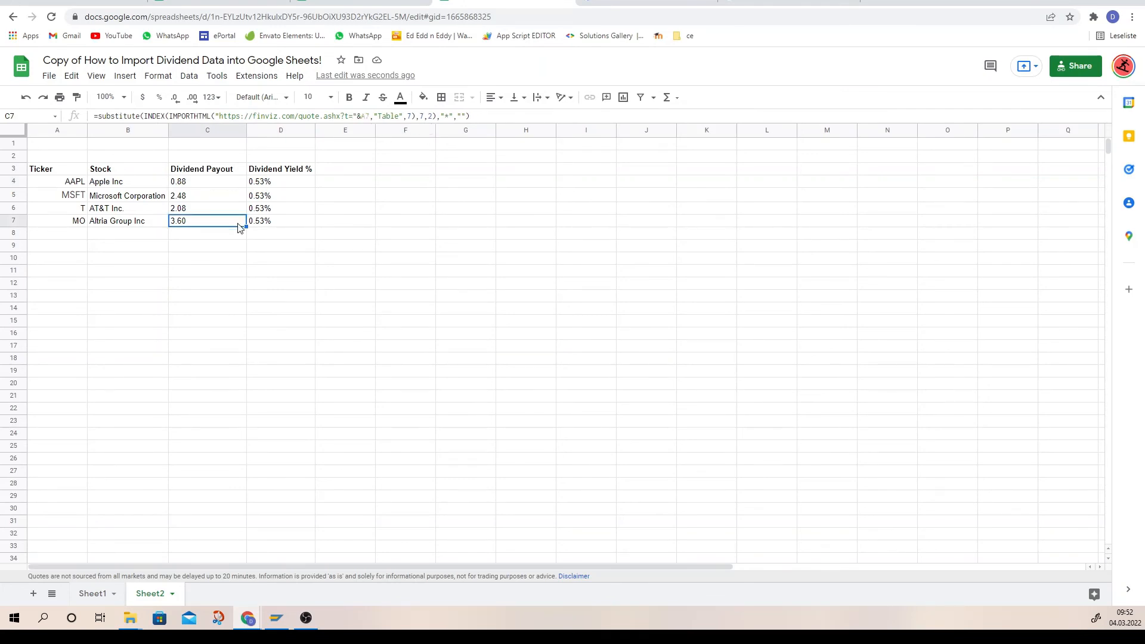
{"action": "left_click_drag", "start_coordinate": [246, 227], "coordinate": [247, 181]}
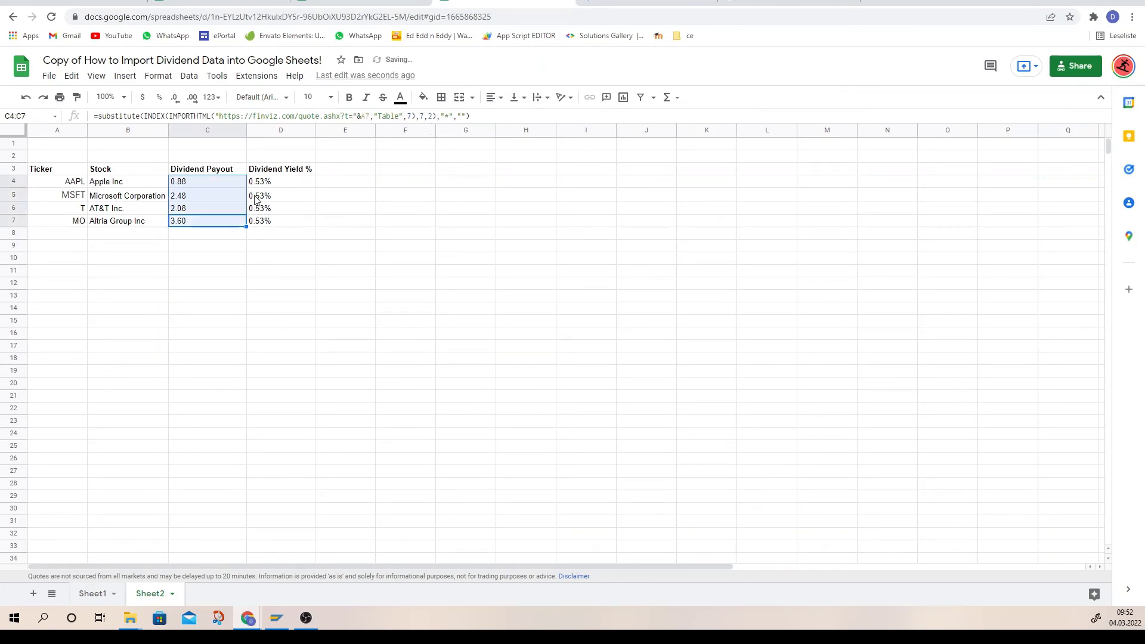
Compare the ticker references in the payout formulas in C4:C7 with those in the yield formulas in column D
{"action": "left_click", "coordinate": [278, 209]}
{"action": "left_click", "coordinate": [213, 186]}
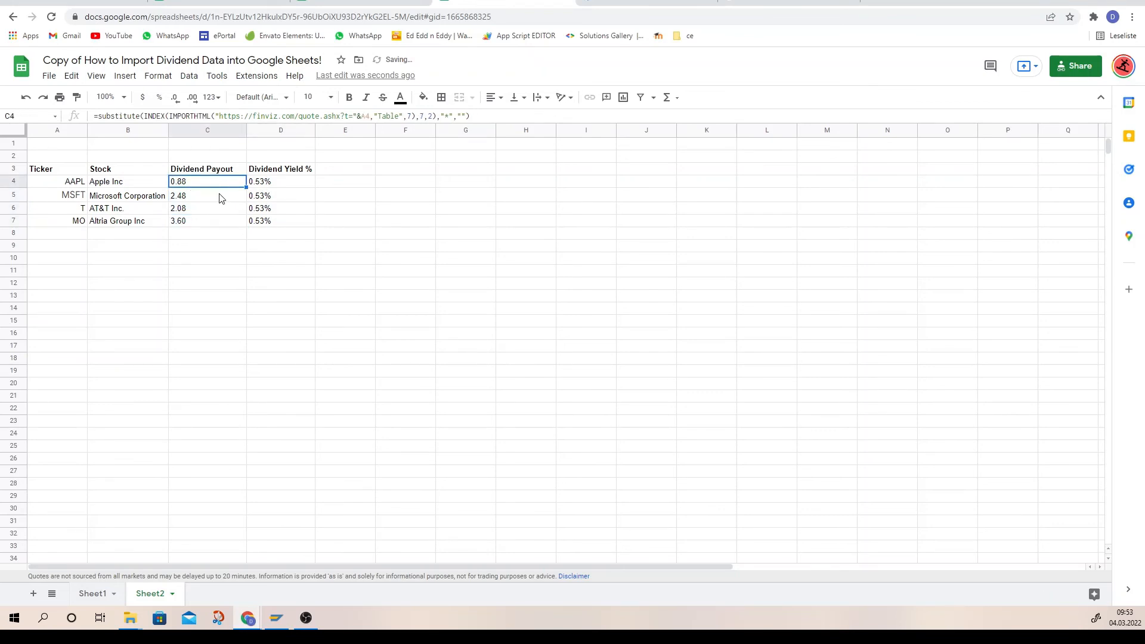
{"action": "left_click", "coordinate": [219, 197]}
{"action": "left_click", "coordinate": [206, 207]}
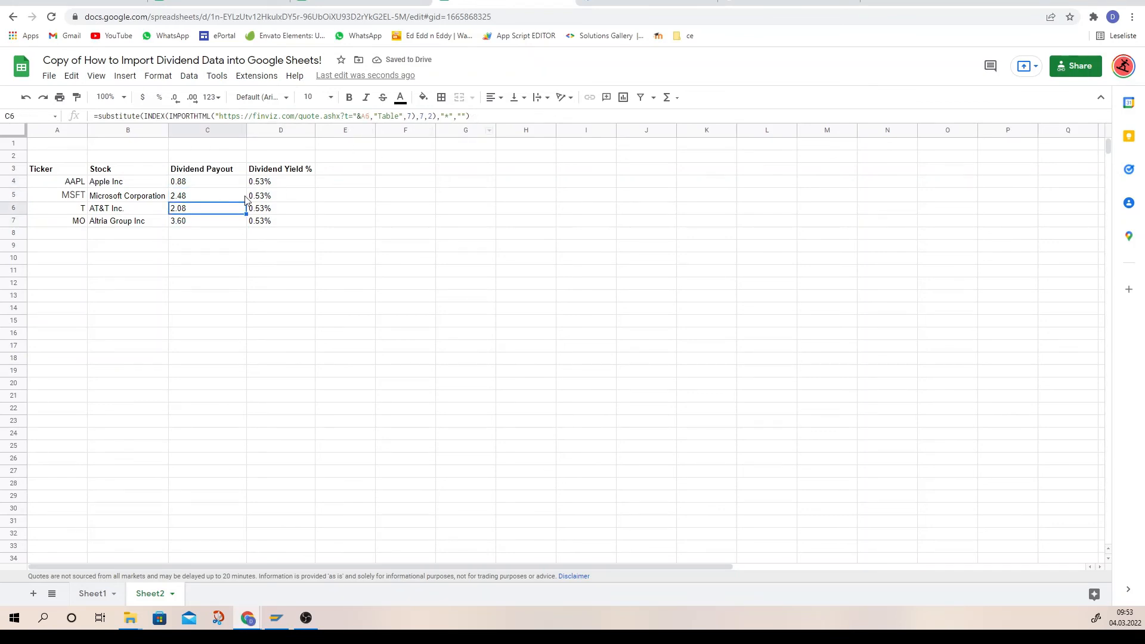
{"action": "left_click", "coordinate": [199, 223]}
{"action": "left_click", "coordinate": [203, 189]}
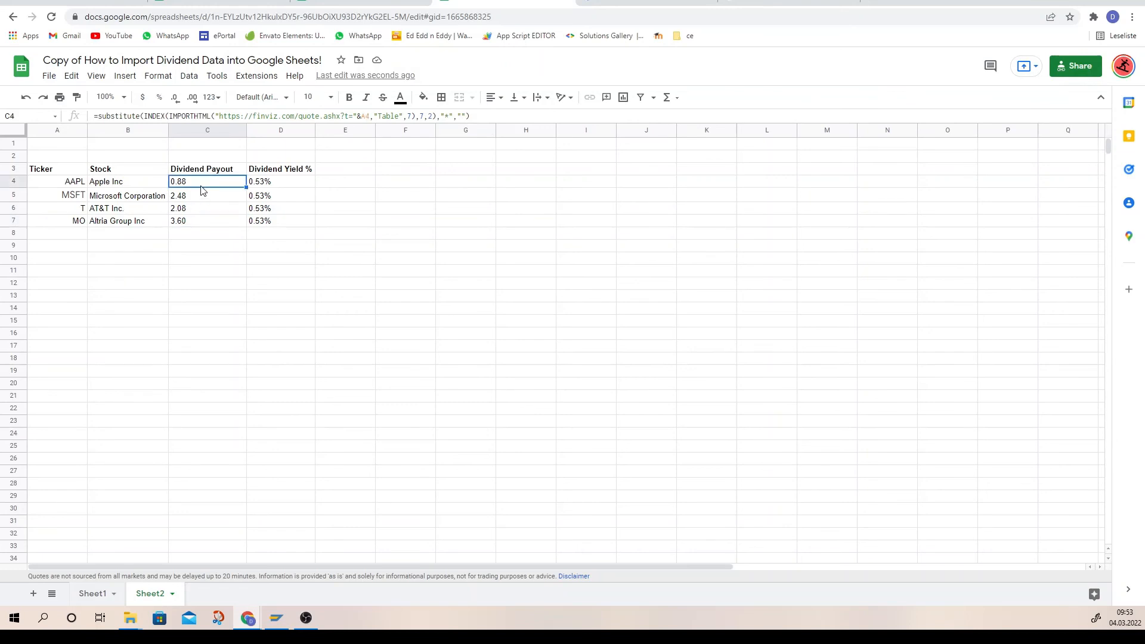
{"action": "left_click", "coordinate": [260, 181]}
{"action": "left_click", "coordinate": [277, 222]}
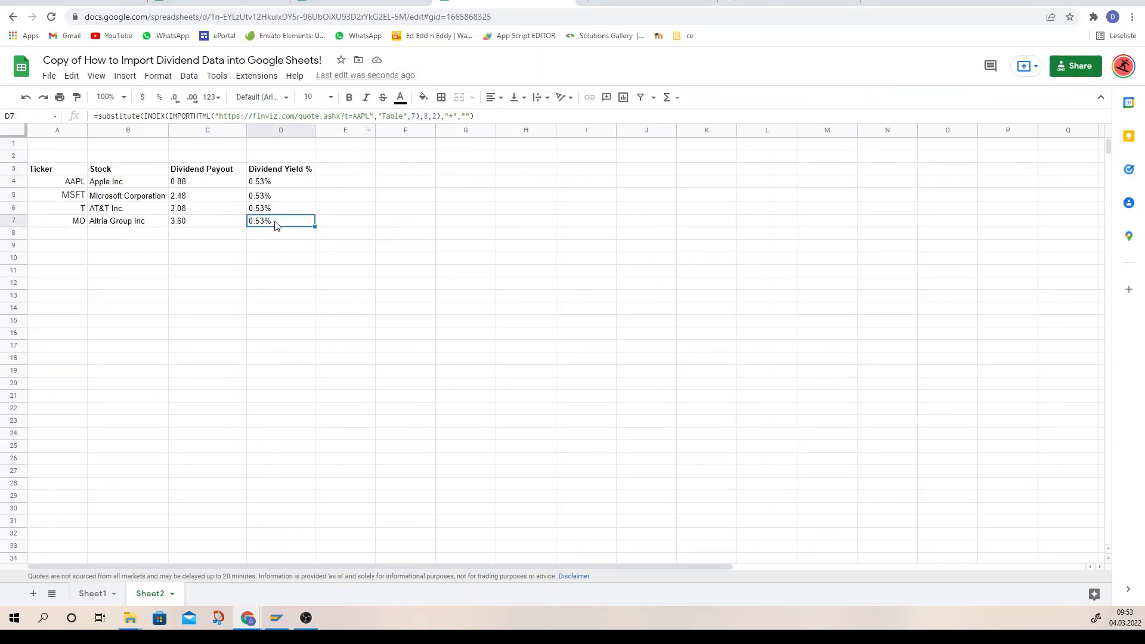
Try to replace the D4 yield formula with a copy of the C4 payout formula
{"action": "left_click", "coordinate": [205, 186]}
{"action": "key", "text": "ctrl+c"}
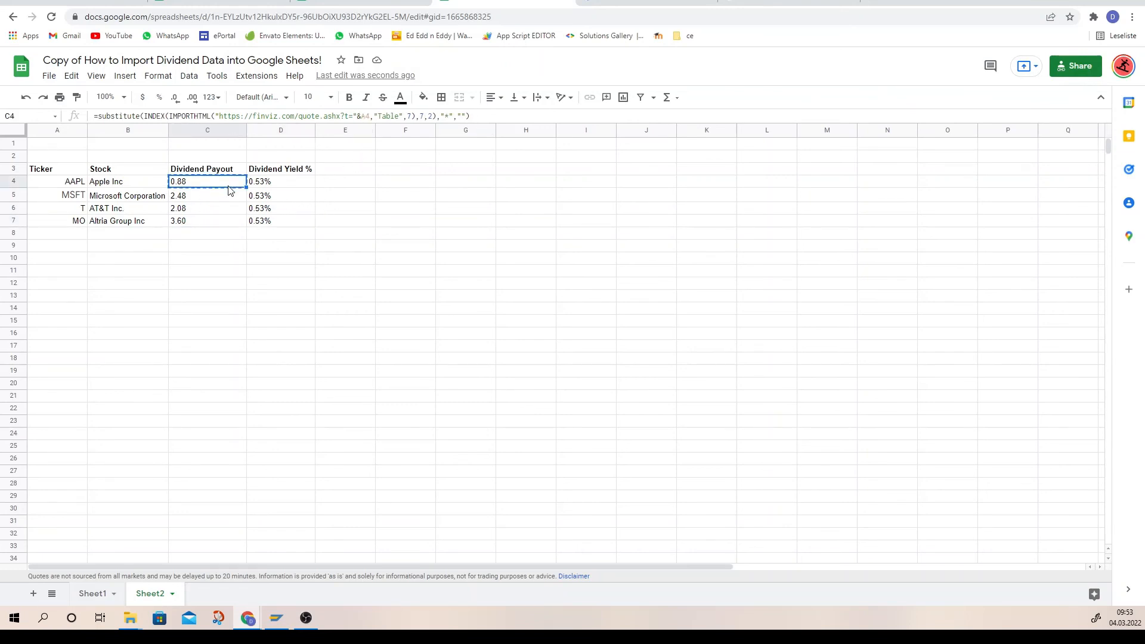
{"action": "left_click", "coordinate": [279, 188]}
{"action": "left_click", "coordinate": [477, 116]}
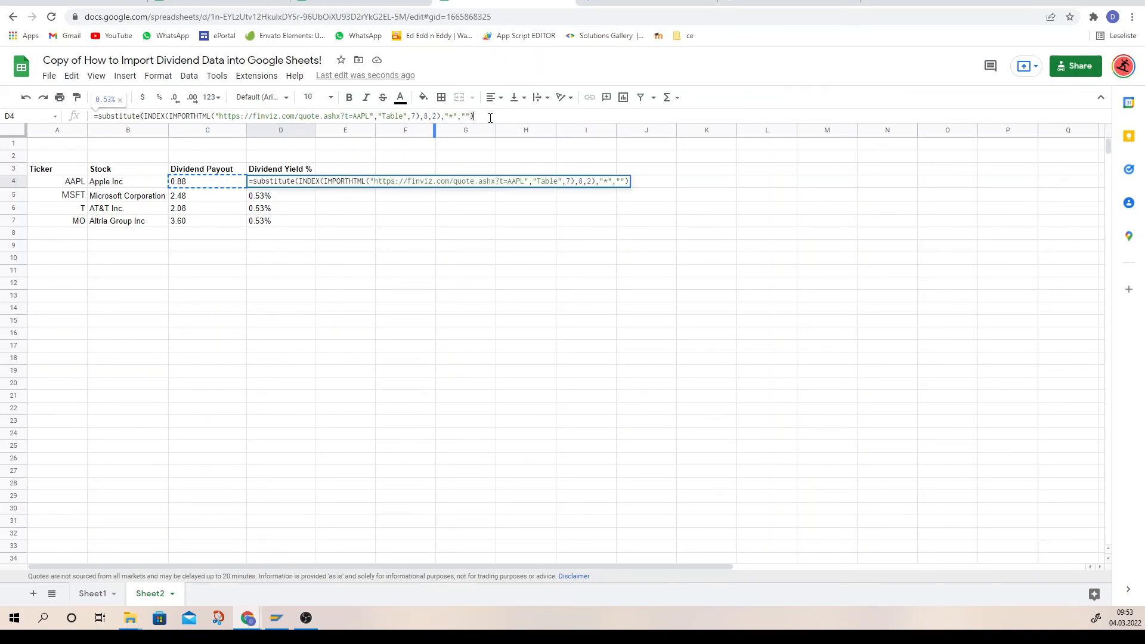
{"action": "key", "text": "ctrl+a"}
{"action": "key", "text": "ctrl+v"}
{"action": "key", "text": "Return"}
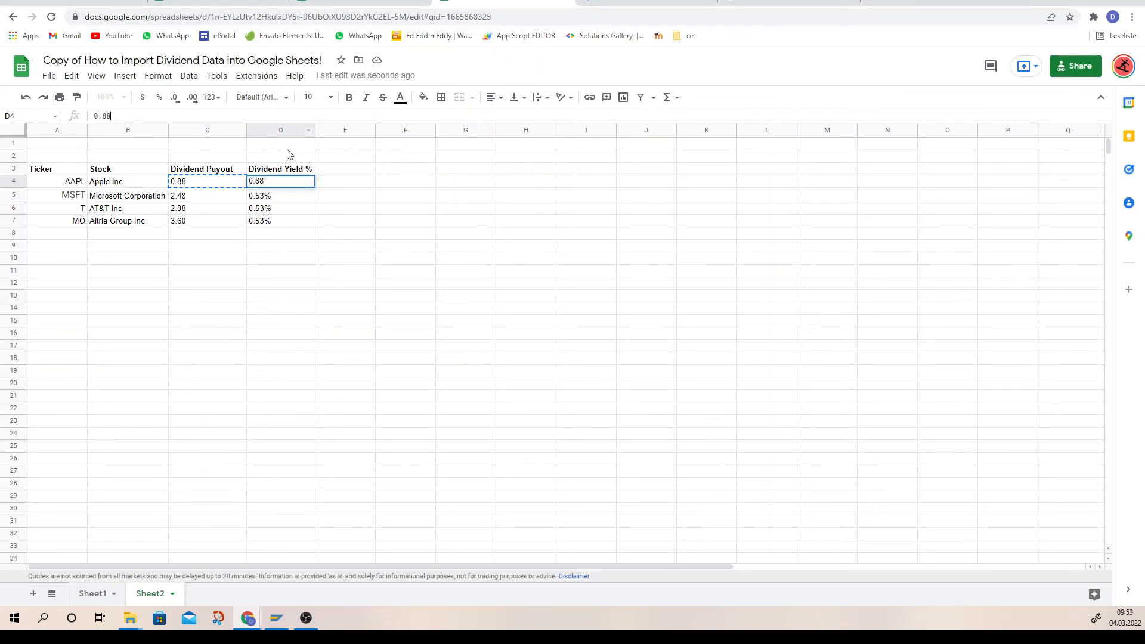
Replace the content of D4 with a copy of the C4 payout formula, changing the INDEX row from 7 to 8
{"action": "left_click", "coordinate": [210, 187]}
{"action": "double_click", "coordinate": [210, 187]}
{"action": "key", "text": "ctrl+a"}
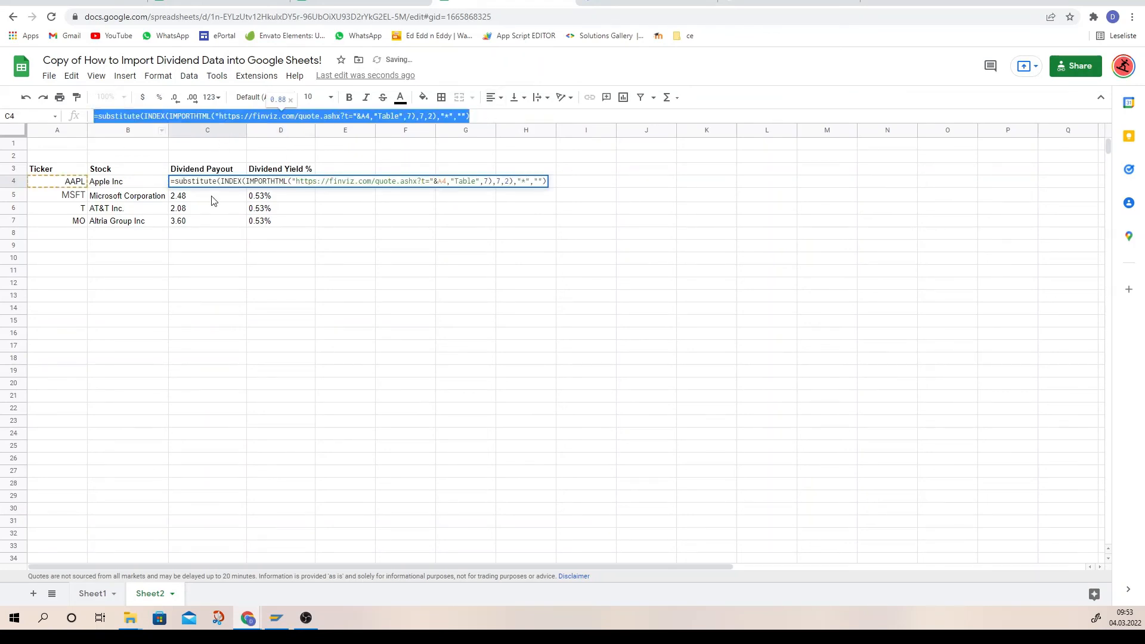
{"action": "left_click", "coordinate": [276, 227]}
{"action": "left_click", "coordinate": [270, 171]}
{"action": "left_click", "coordinate": [290, 182]}
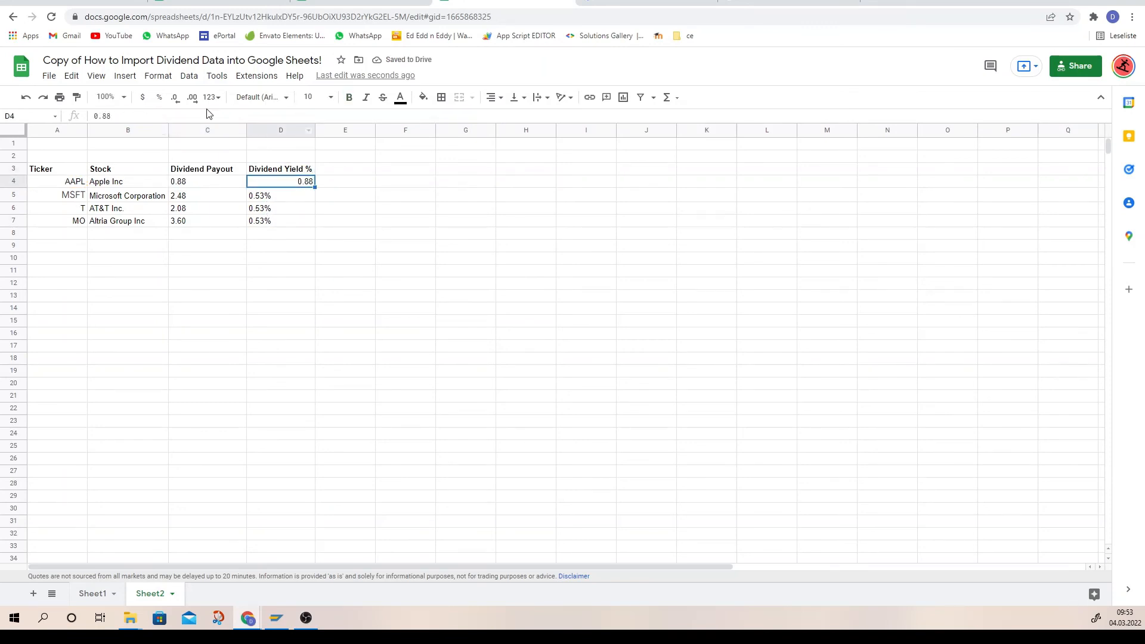
{"action": "left_click", "coordinate": [205, 115]}
{"action": "key", "text": "ctrl+a"}
{"action": "key", "text": "ctrl+v"}
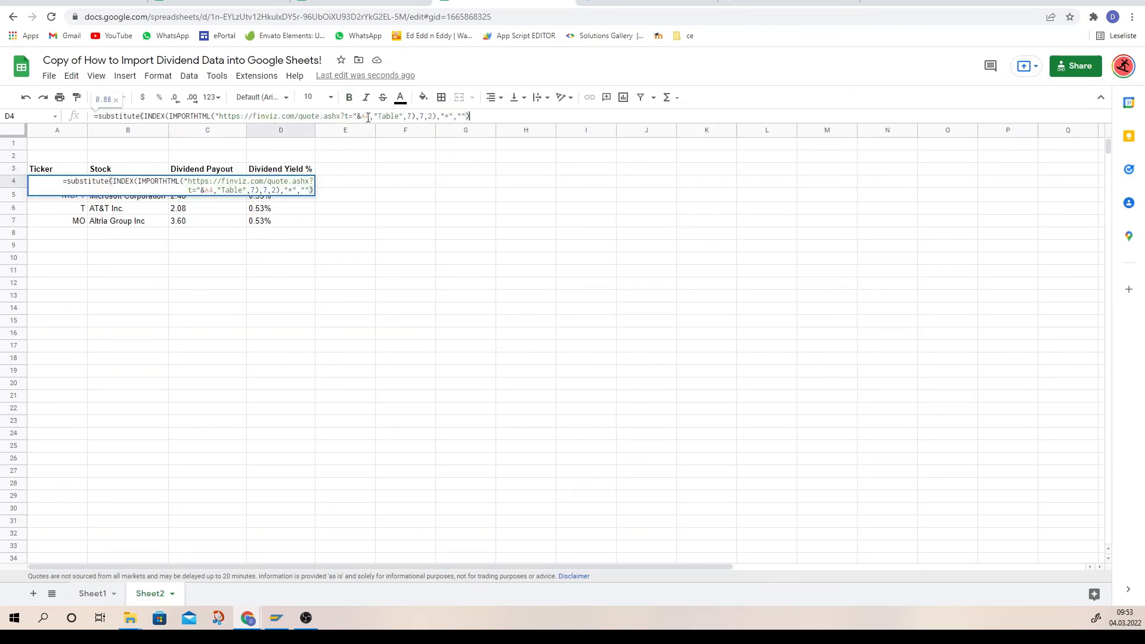
{"action": "left_click", "coordinate": [422, 116]}
{"action": "key", "text": "BackSpace"}
{"action": "type", "text": "8"}
{"action": "key", "text": "Return"}
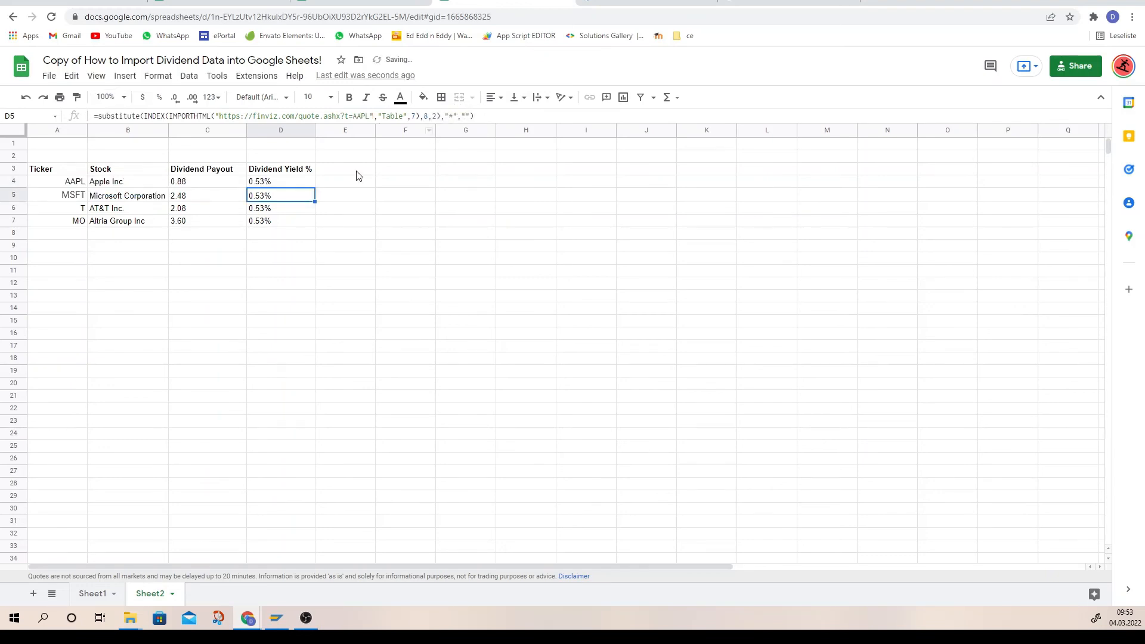
Fill the corrected dividend yield formula from D4 down to D7
{"action": "left_click", "coordinate": [272, 182]}
{"action": "left_click_drag", "start_coordinate": [314, 188], "coordinate": [316, 225]}
{"action": "left_click", "coordinate": [378, 235]}
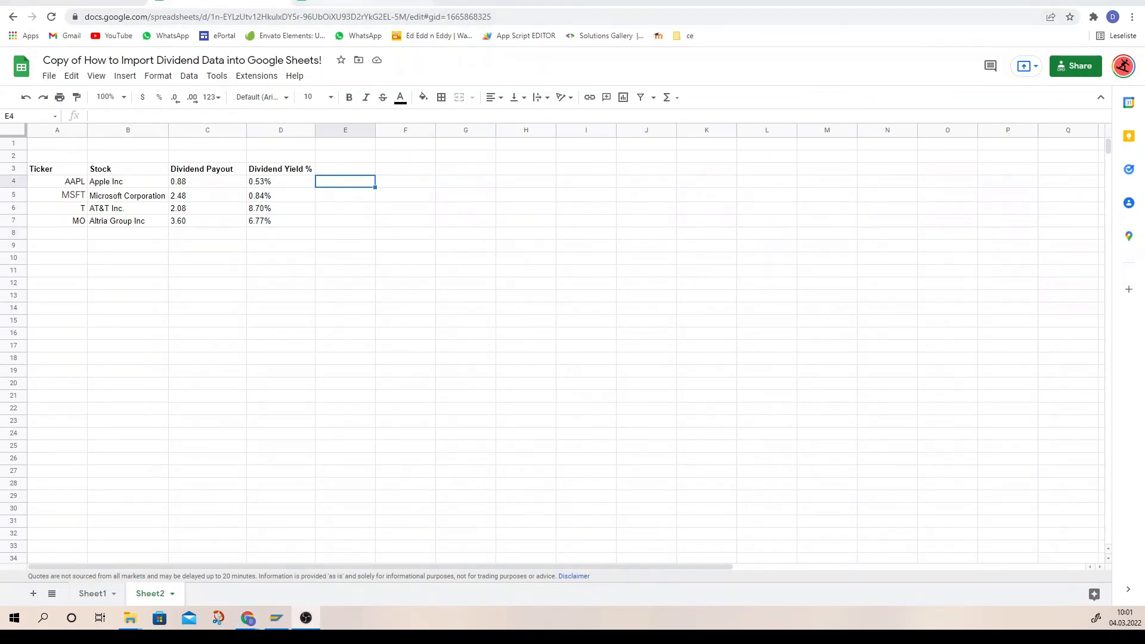
Examine the finished example's dividend payout column chart in the other spreadsheet copy, and return to the working spreadsheet
{"action": "left_click", "coordinate": [354, 2]}
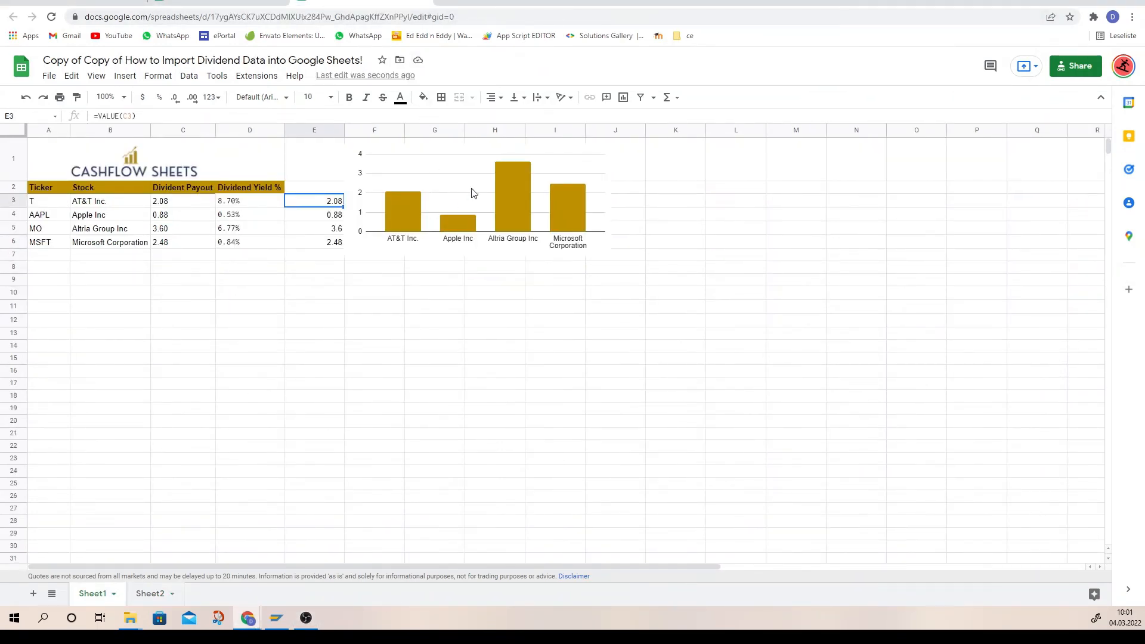
{"action": "left_click", "coordinate": [471, 218]}
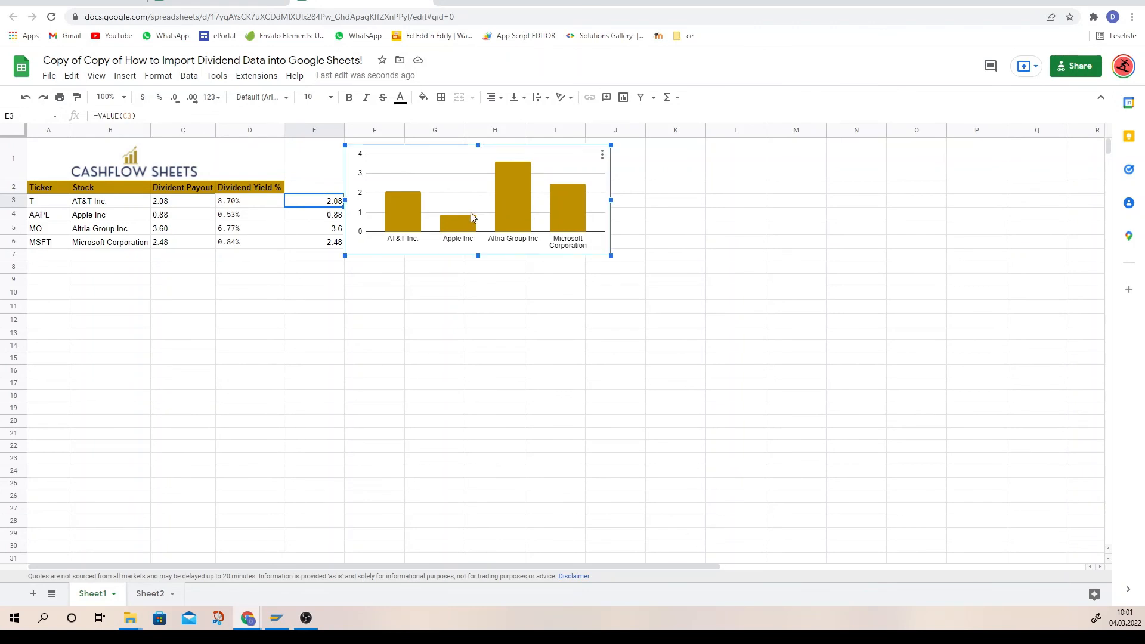
{"action": "key", "text": "ctrl+shift+Tab"}
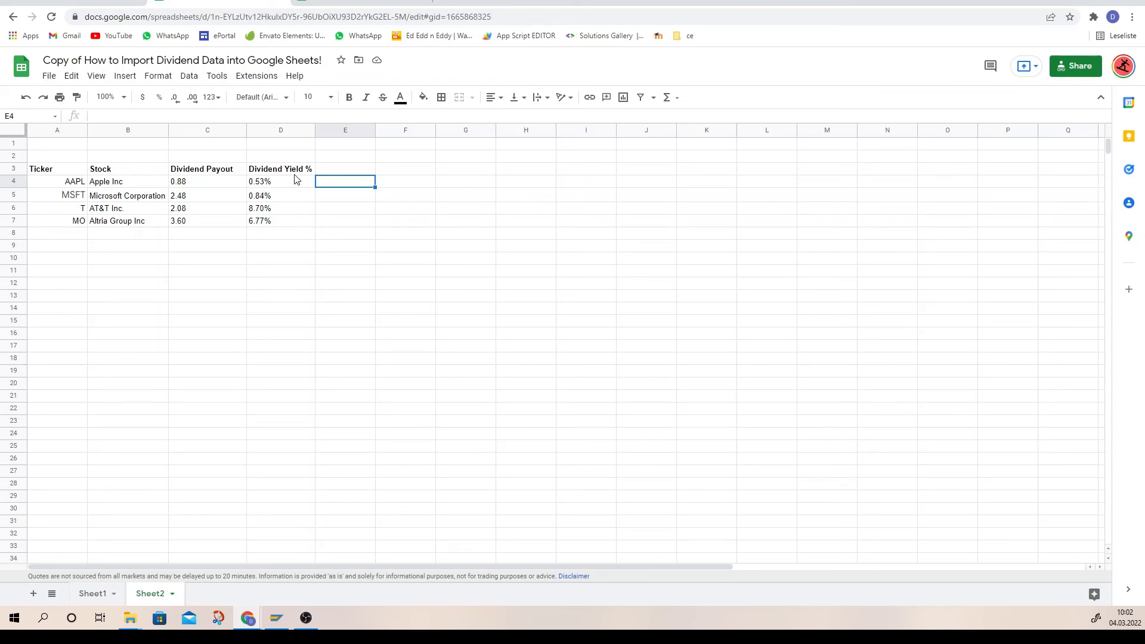
Insert a chart into Sheet2 and place it beside the dividend table
{"action": "left_click", "coordinate": [127, 76]}
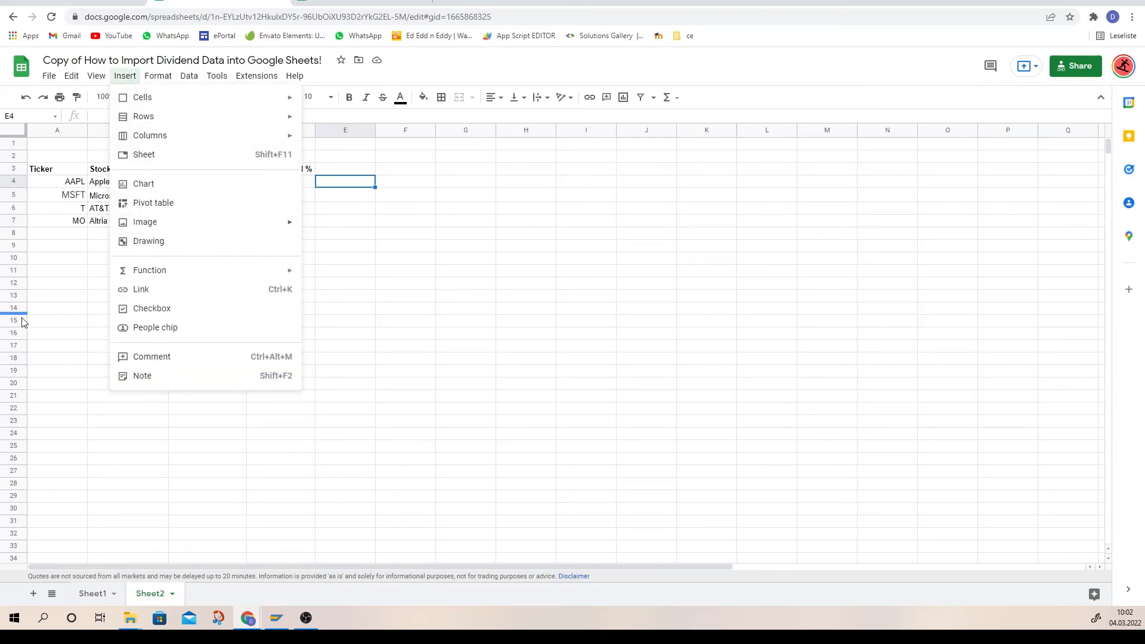
{"action": "left_click", "coordinate": [157, 181]}
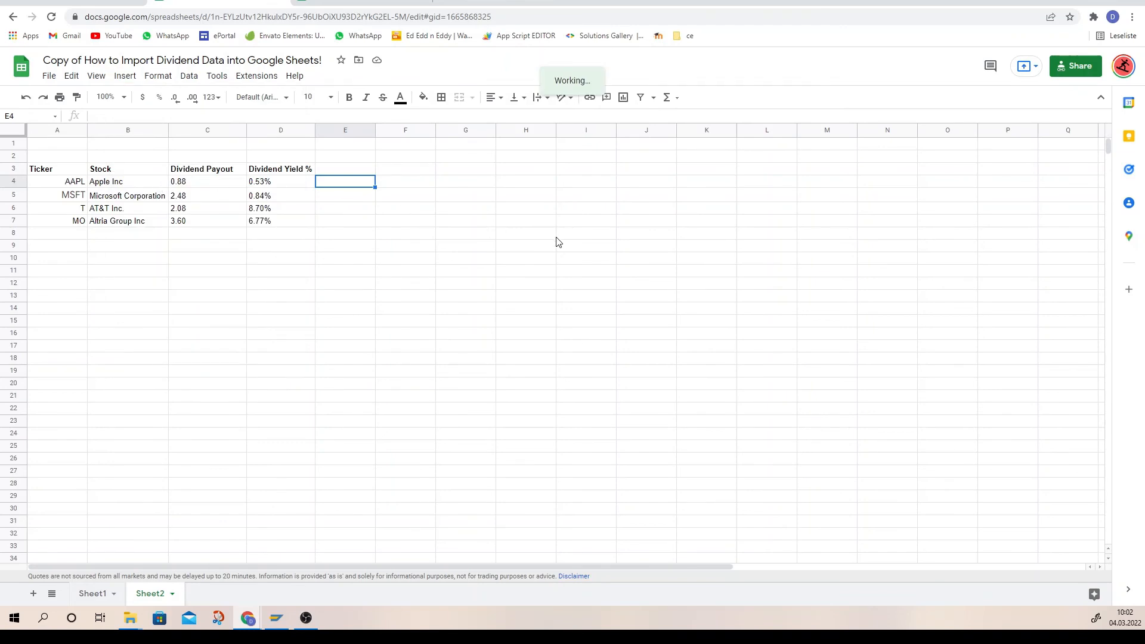
{"action": "left_click_drag", "start_coordinate": [581, 256], "coordinate": [655, 238]}
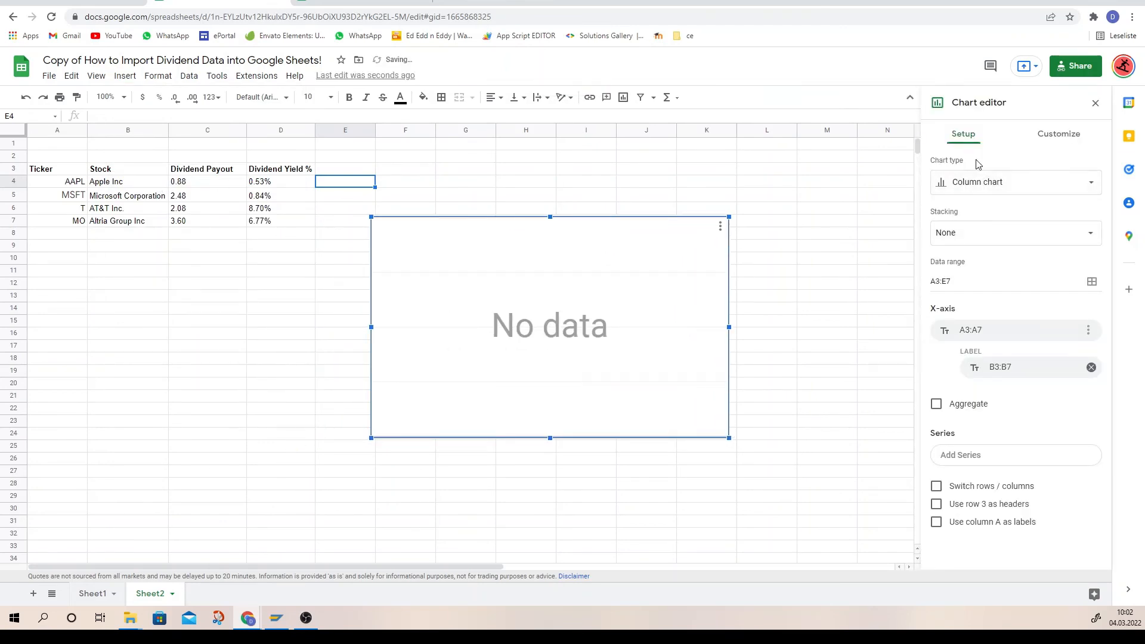
Set the chart's data range to the ticker cells A4:A7
{"action": "left_click", "coordinate": [998, 334]}
{"action": "left_click", "coordinate": [1007, 337]}
{"action": "left_click", "coordinate": [986, 276]}
{"action": "left_click", "coordinate": [1091, 281]}
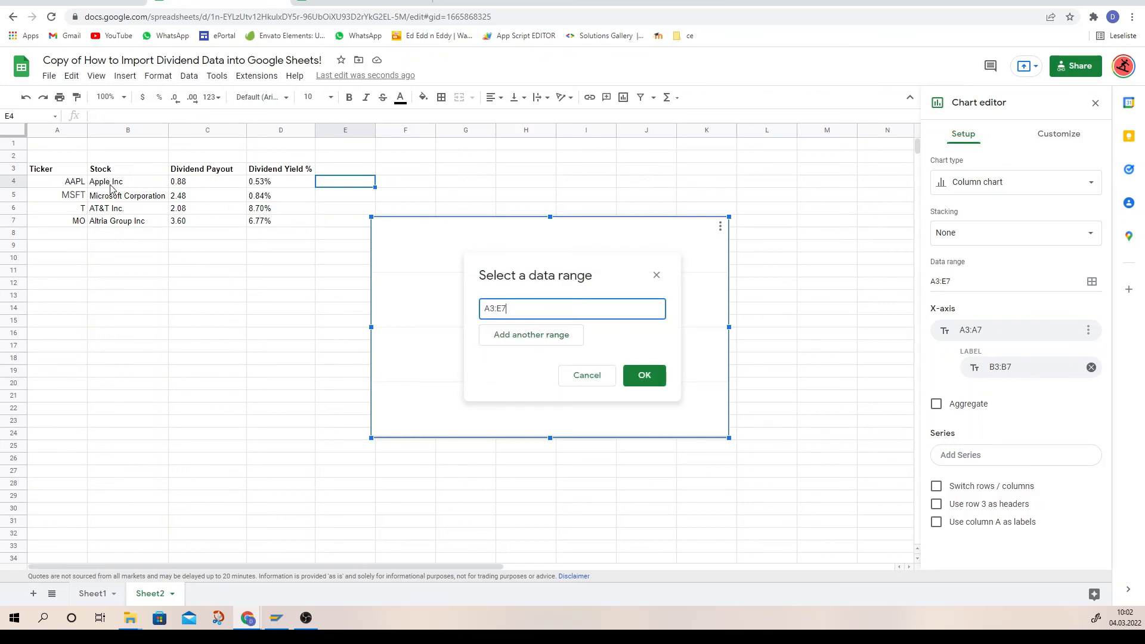
{"action": "left_click_drag", "start_coordinate": [71, 184], "coordinate": [75, 222]}
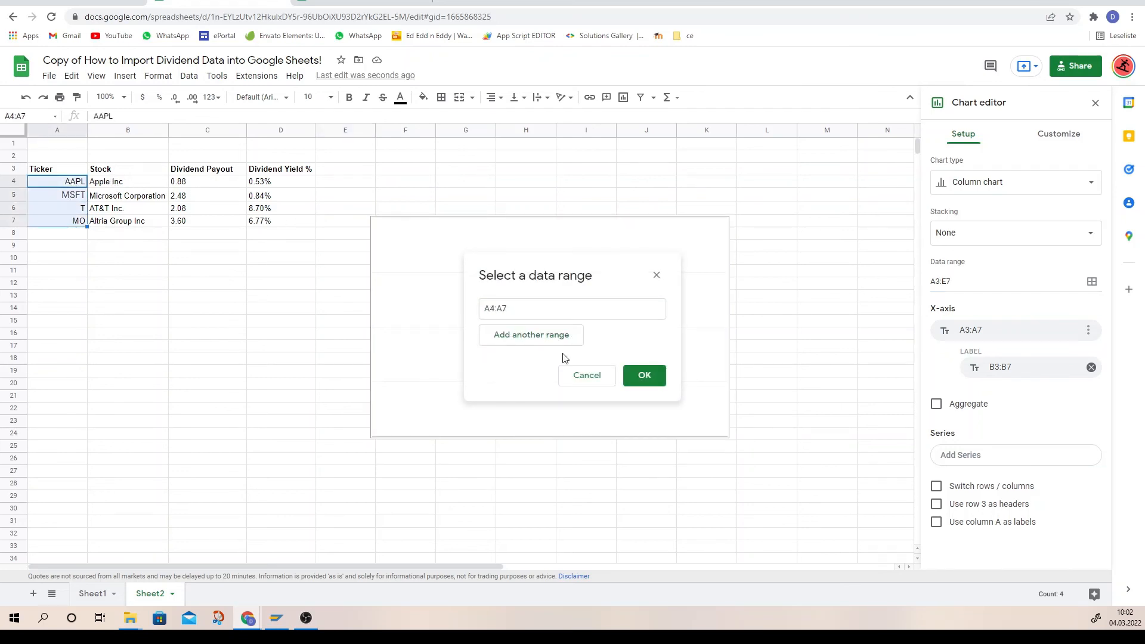
{"action": "left_click", "coordinate": [643, 375]}
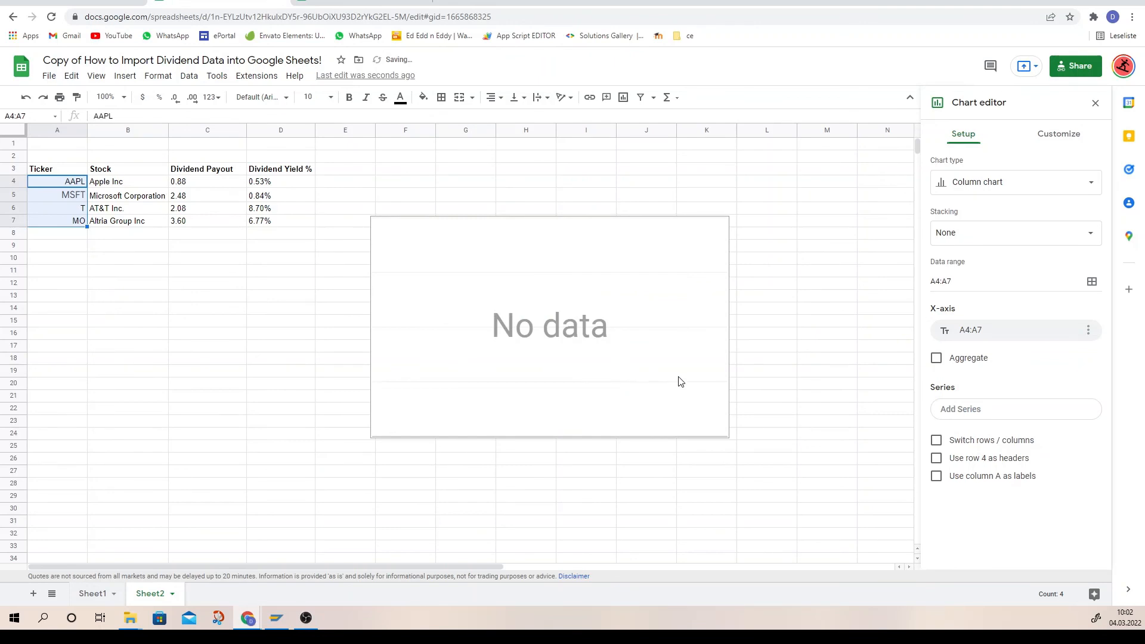
Try to add the dividend payout cells C4:C7 as the chart's series
{"action": "left_click", "coordinate": [995, 410]}
{"action": "left_click", "coordinate": [563, 314]}
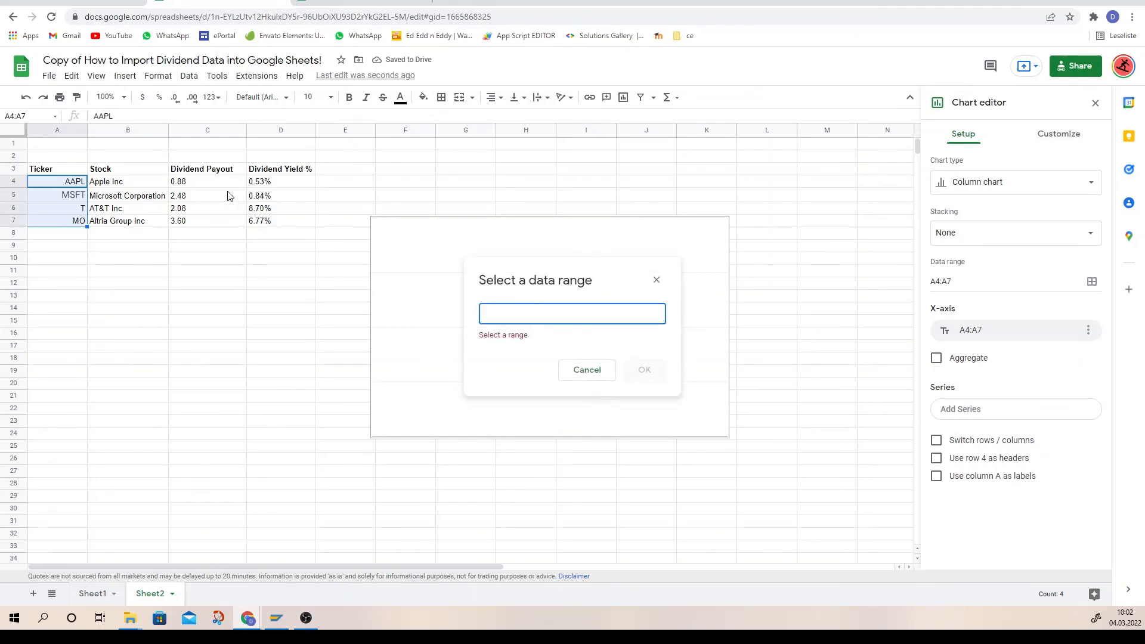
{"action": "left_click_drag", "start_coordinate": [216, 184], "coordinate": [211, 221]}
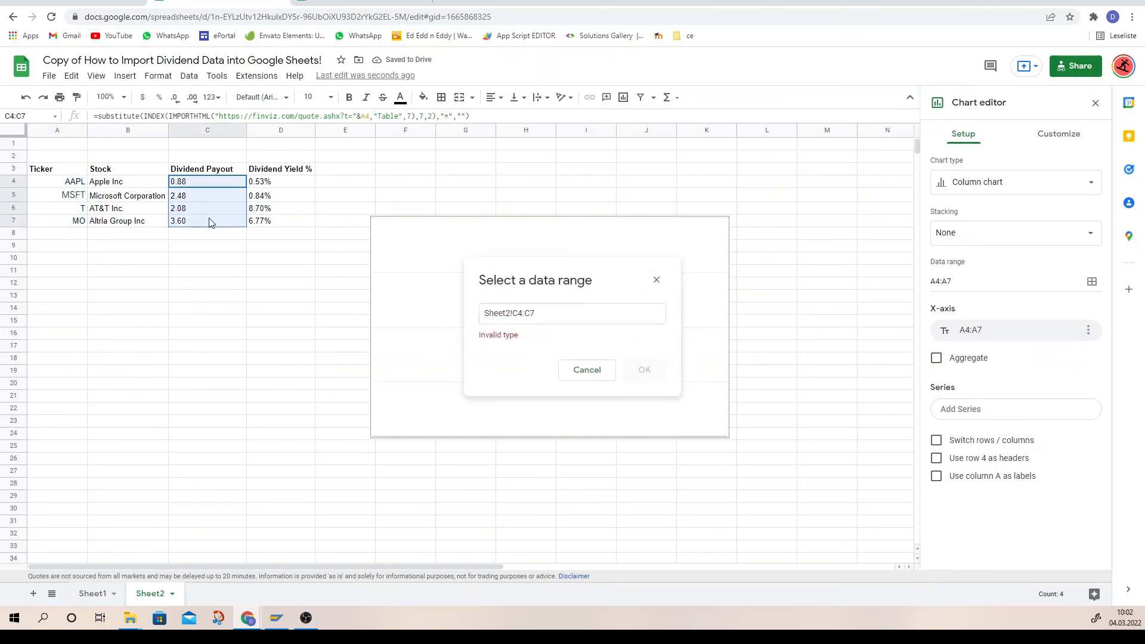
{"action": "left_click", "coordinate": [559, 316]}
{"action": "left_click", "coordinate": [577, 333]}
{"action": "left_click", "coordinate": [599, 377]}
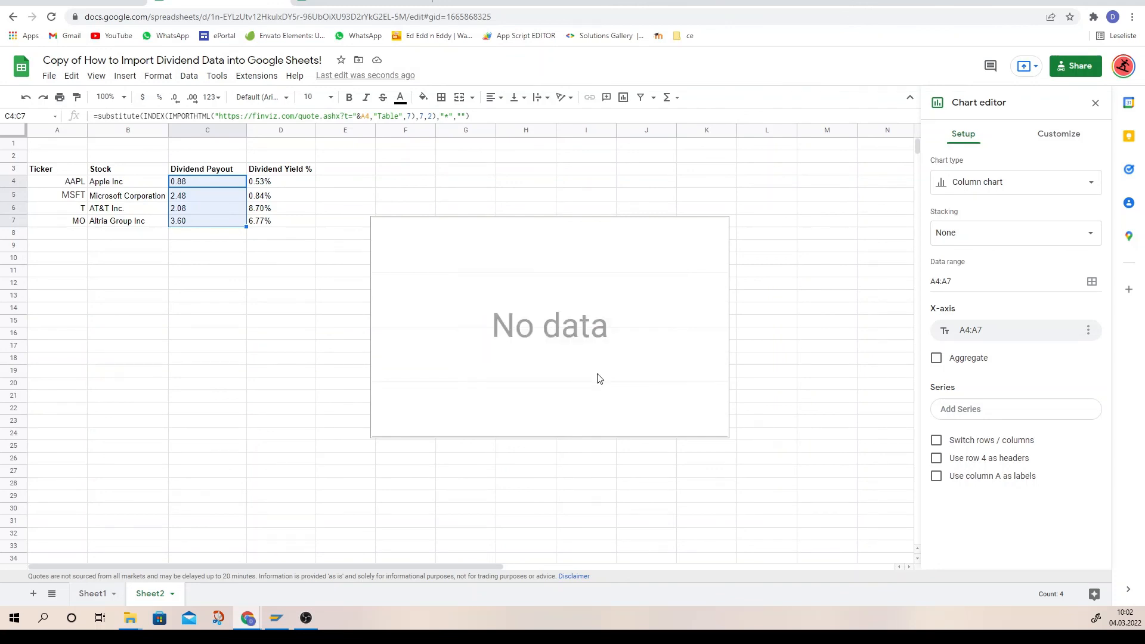
Move the empty chart away from the table to about columns I to N, starting near row 2
{"action": "left_click", "coordinate": [602, 299]}
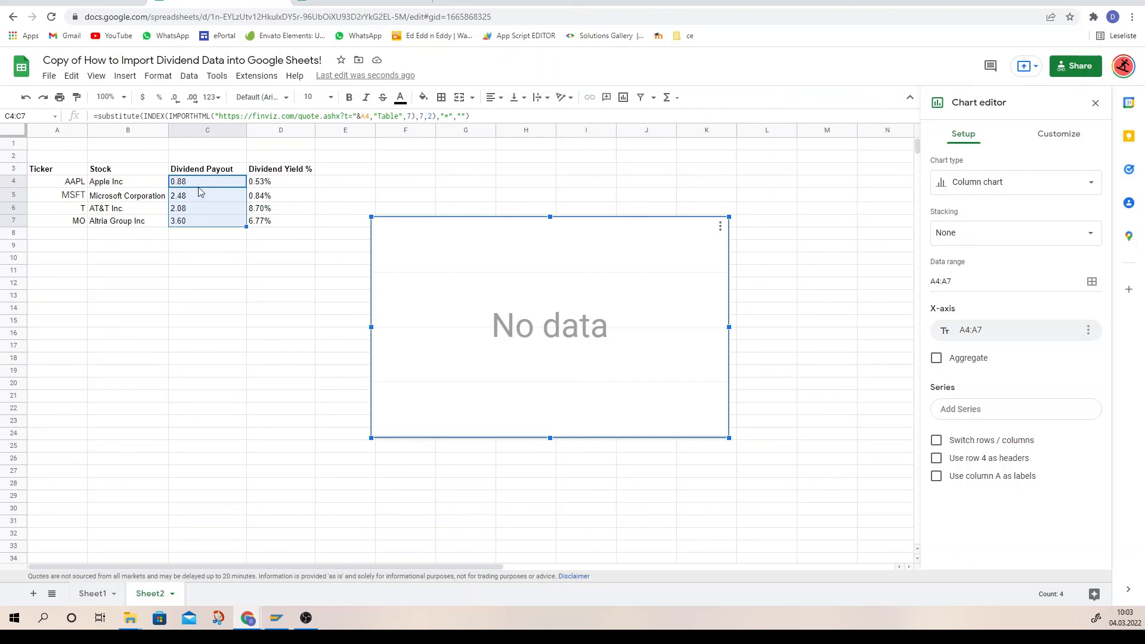
{"action": "left_click", "coordinate": [769, 275]}
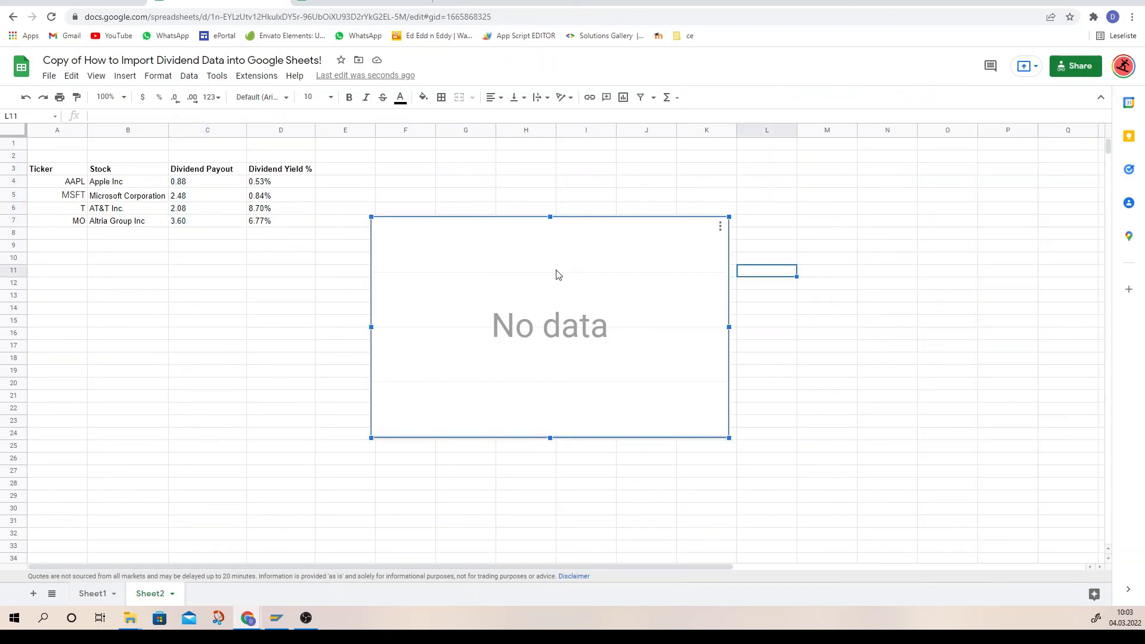
{"action": "left_click", "coordinate": [337, 195]}
Enter the formula =VALUE(C4) in E4 to convert the Apple payout text into a number
{"action": "left_click", "coordinate": [334, 182]}
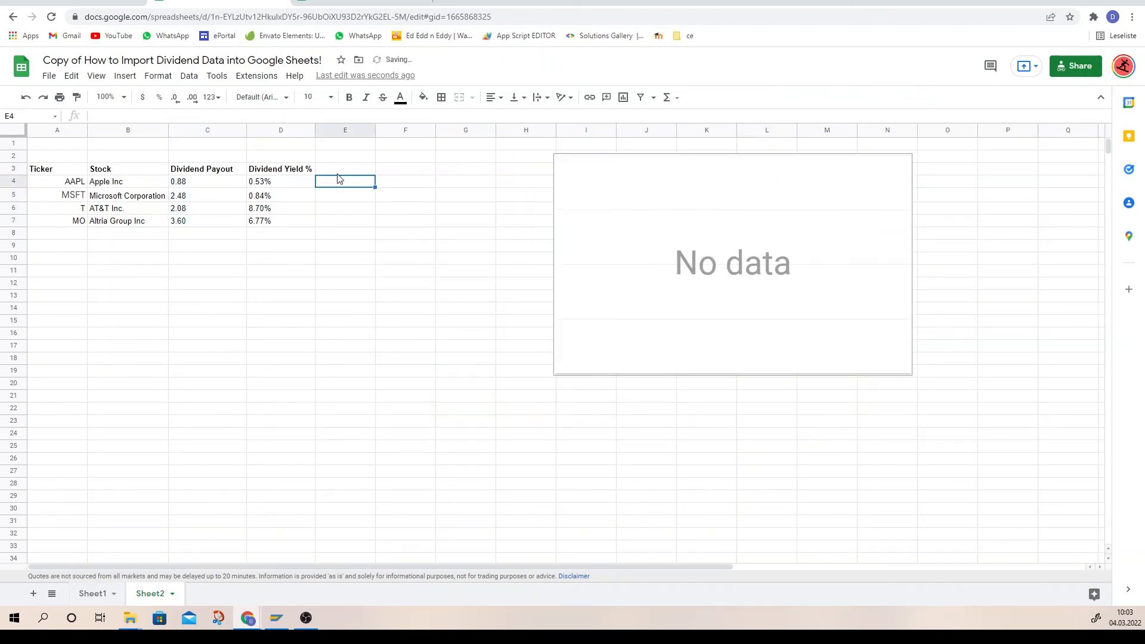
{"action": "type", "text": "="}
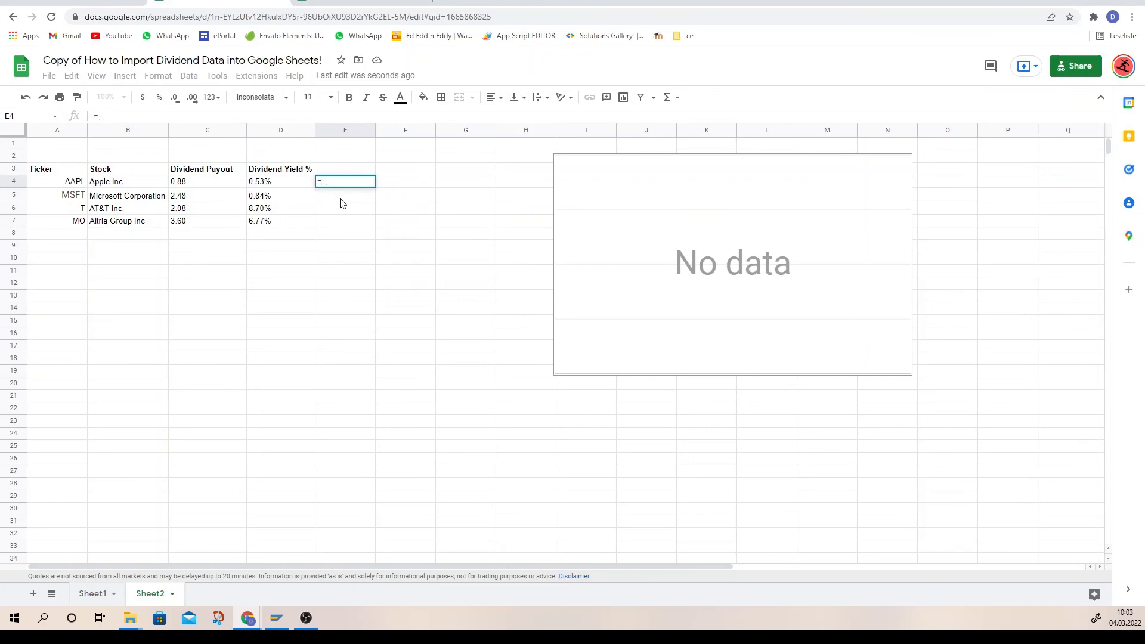
{"action": "type", "text": "Val"}
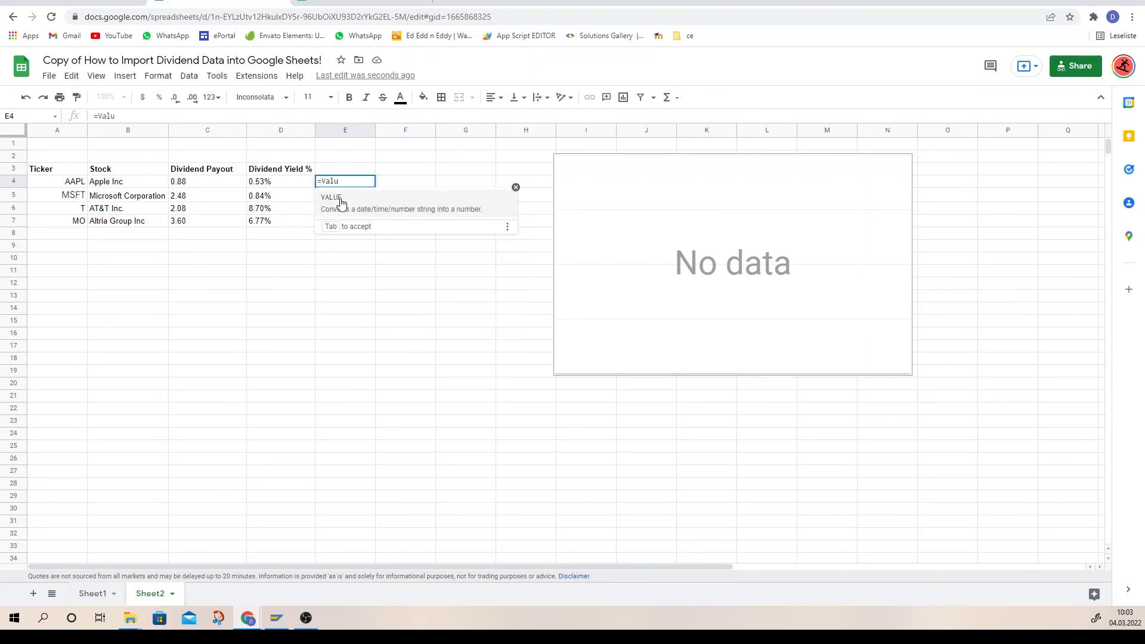
{"action": "type", "text": "u"}
{"action": "left_click", "coordinate": [341, 204]}
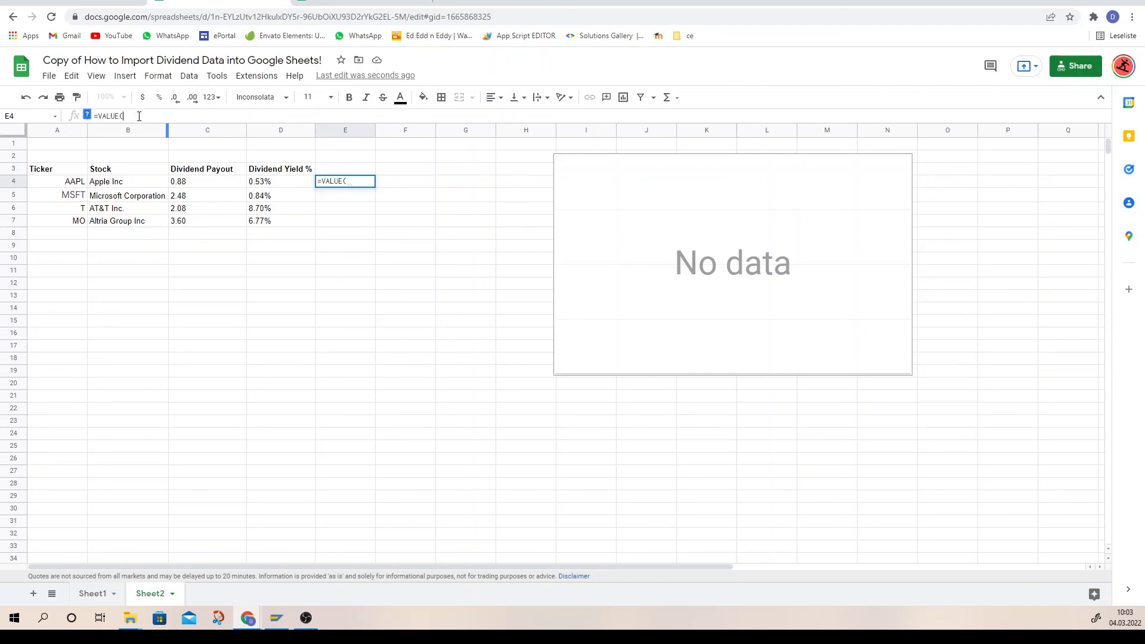
{"action": "left_click", "coordinate": [199, 184]}
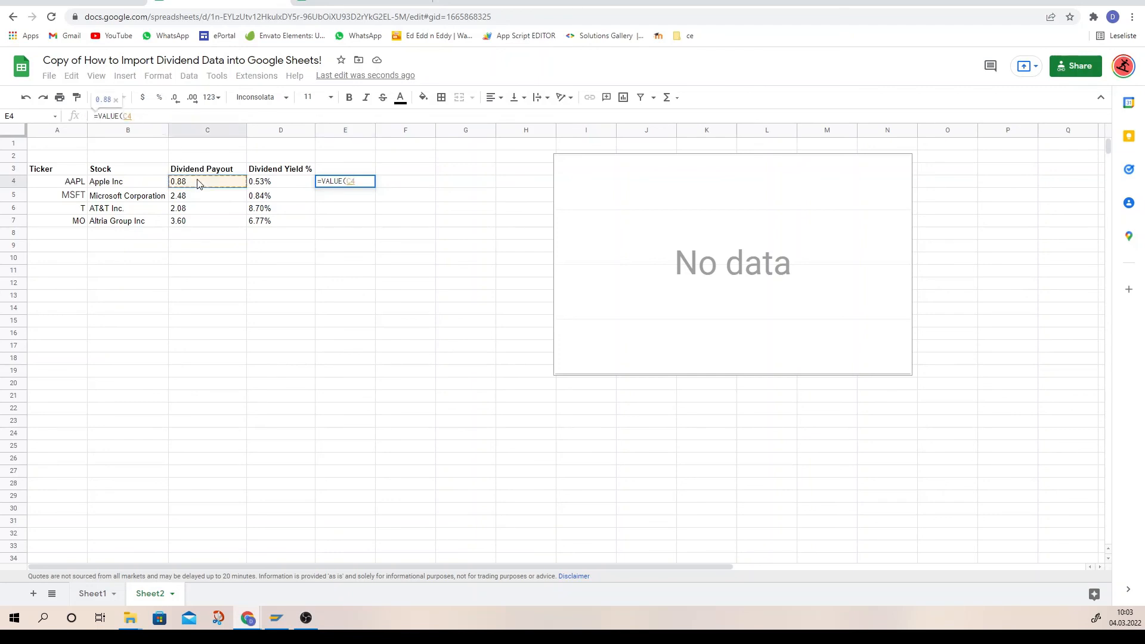
{"action": "type", "text": ")"}
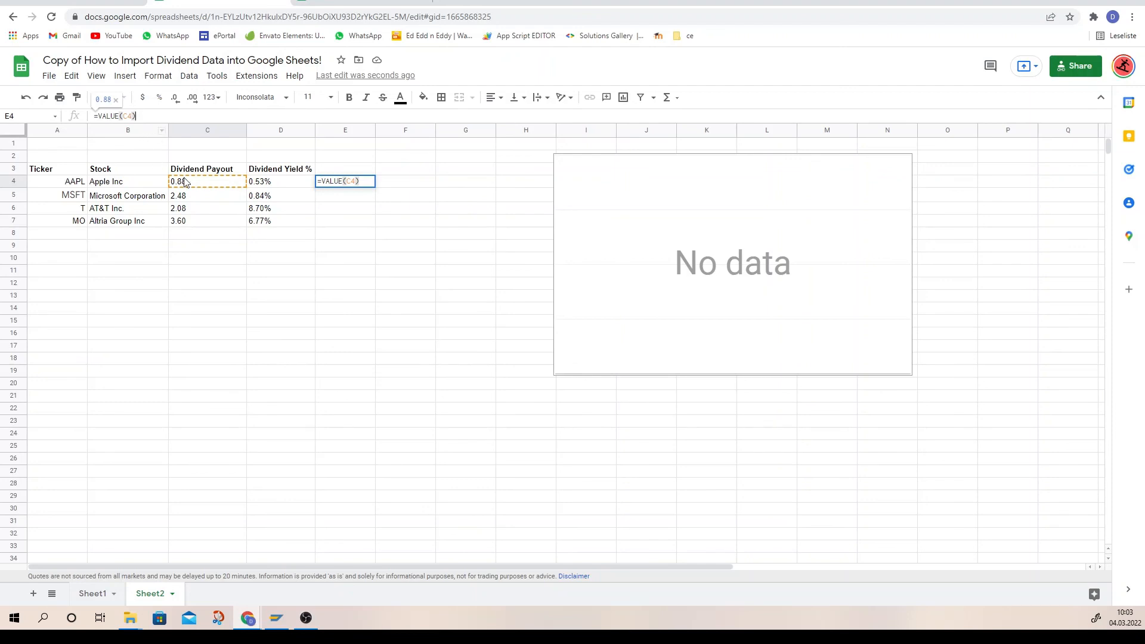
{"action": "key", "text": "Return"}
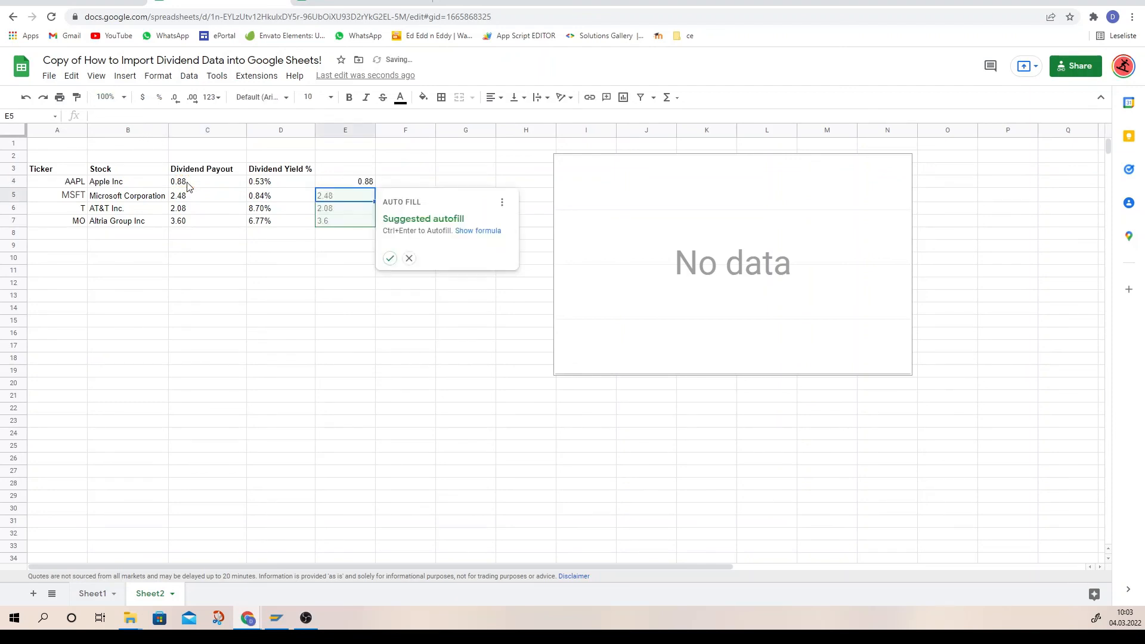
Autofill the VALUE formula into E5:E7 and check the copied formulas
{"action": "left_click", "coordinate": [388, 259]}
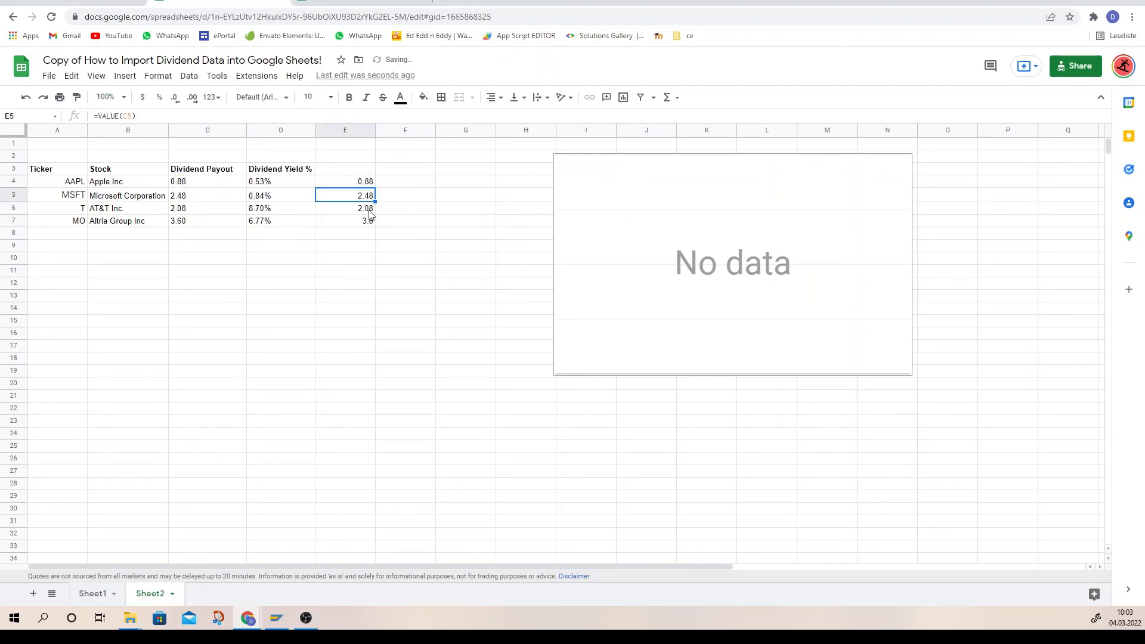
{"action": "left_click", "coordinate": [365, 219]}
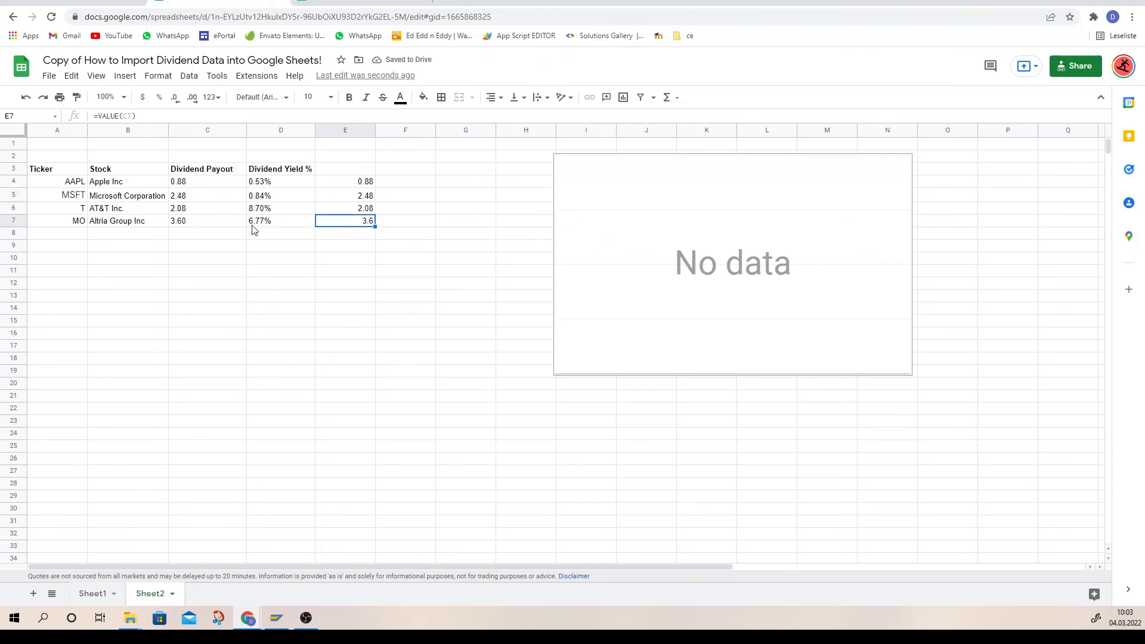
{"action": "left_click", "coordinate": [351, 186]}
{"action": "left_click", "coordinate": [349, 197]}
{"action": "left_click", "coordinate": [350, 210]}
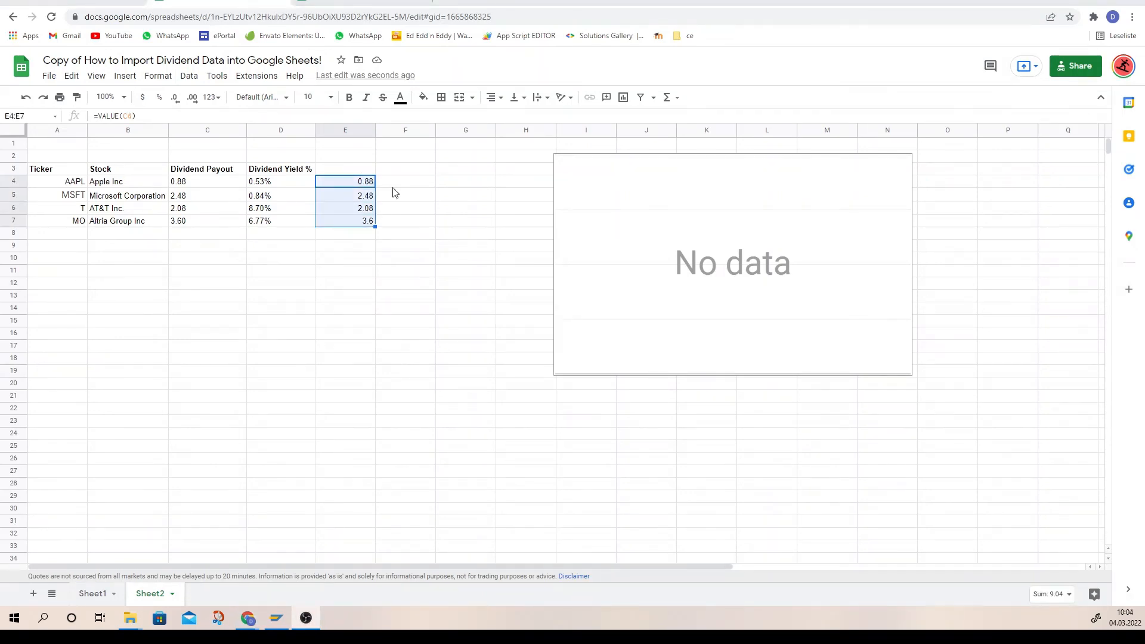
Add the numeric payout cells E4:E7 as the column chart's series
{"action": "double_click", "coordinate": [692, 239]}
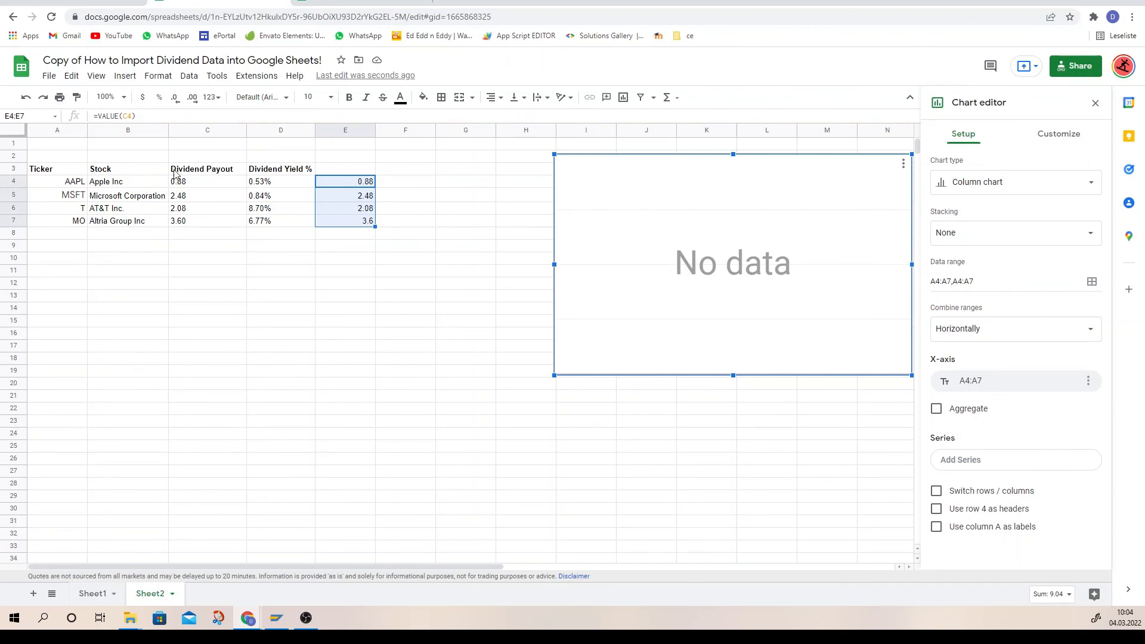
{"action": "left_click", "coordinate": [981, 460]}
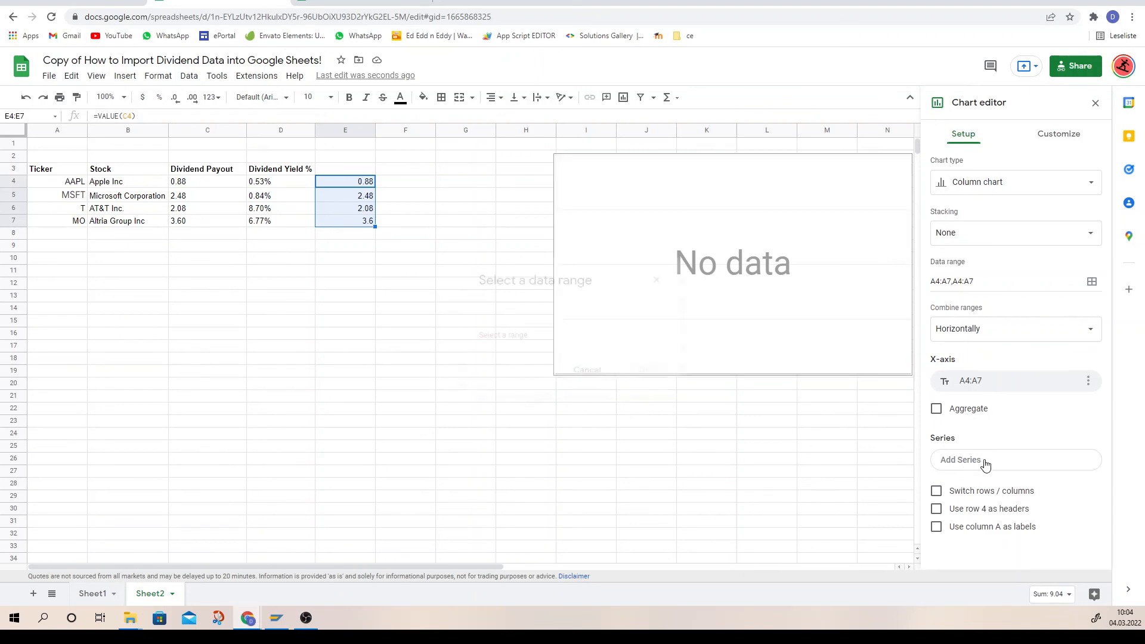
{"action": "left_click", "coordinate": [355, 182]}
{"action": "left_click_drag", "start_coordinate": [362, 217], "coordinate": [360, 183]}
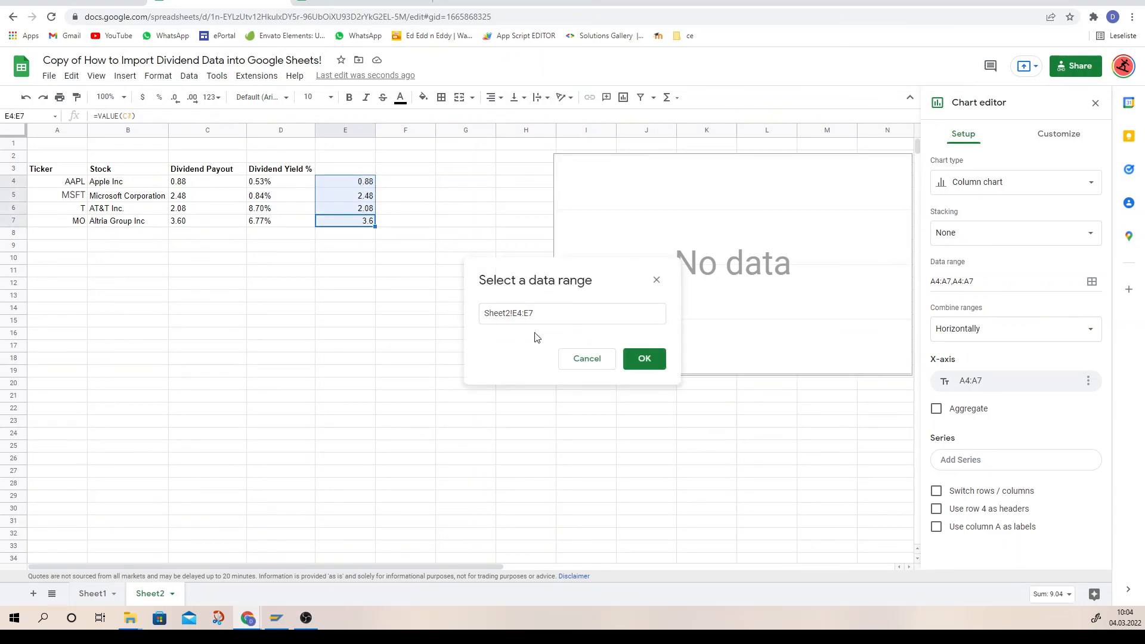
{"action": "left_click", "coordinate": [642, 361]}
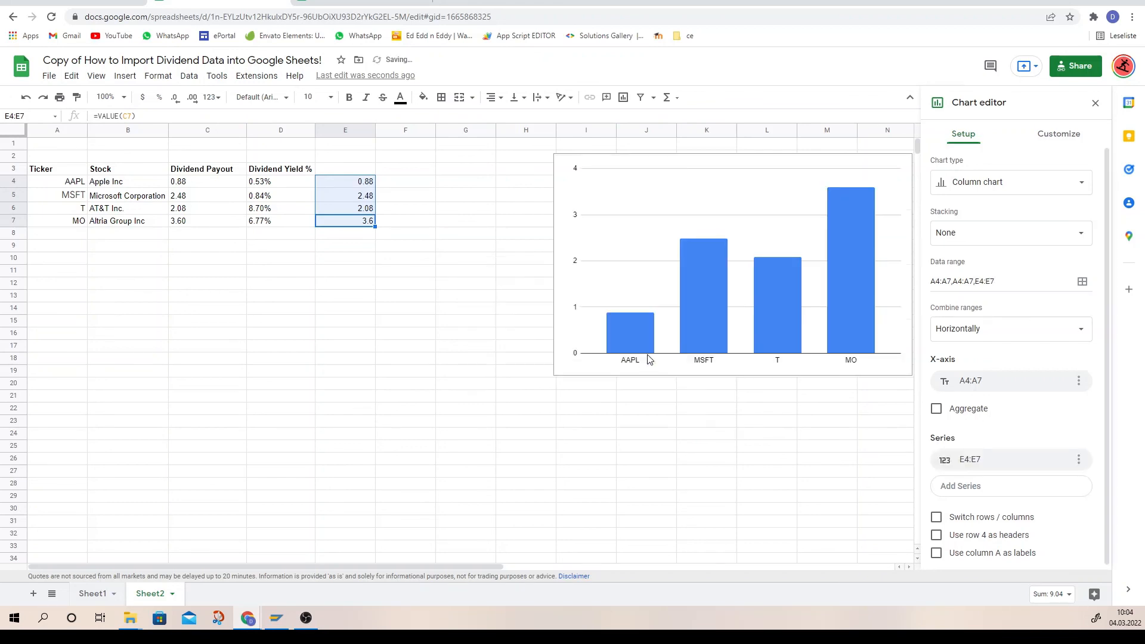
Move the chart next to the table, to about columns F to L, and close its editor
{"action": "left_click", "coordinate": [672, 172]}
{"action": "left_click_drag", "start_coordinate": [672, 164], "coordinate": [528, 160]}
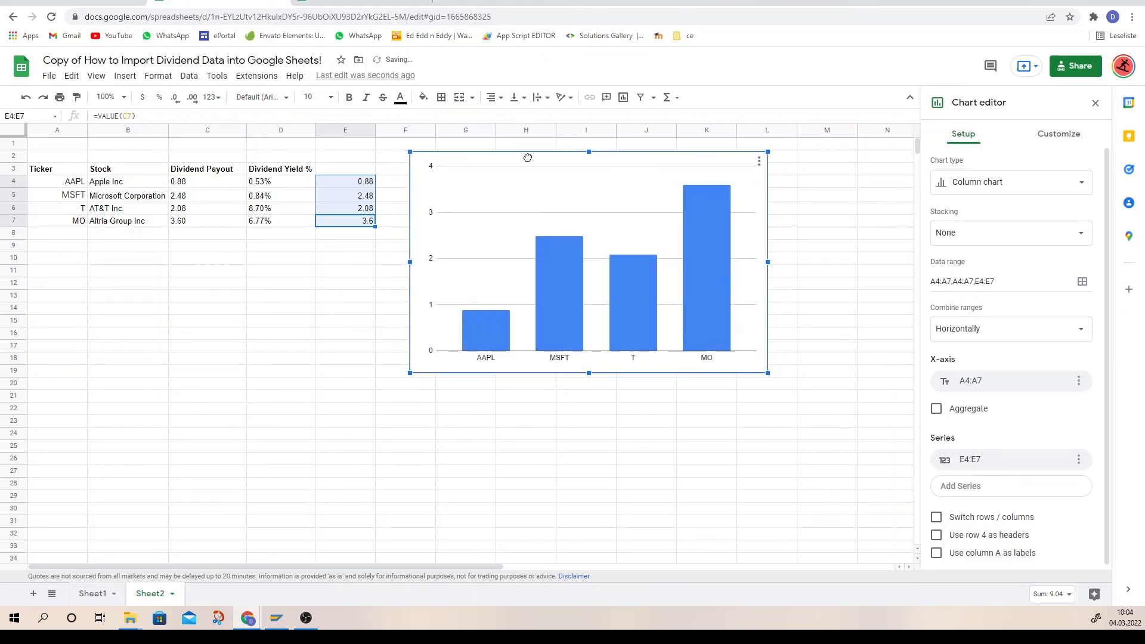
{"action": "left_click", "coordinate": [382, 247]}
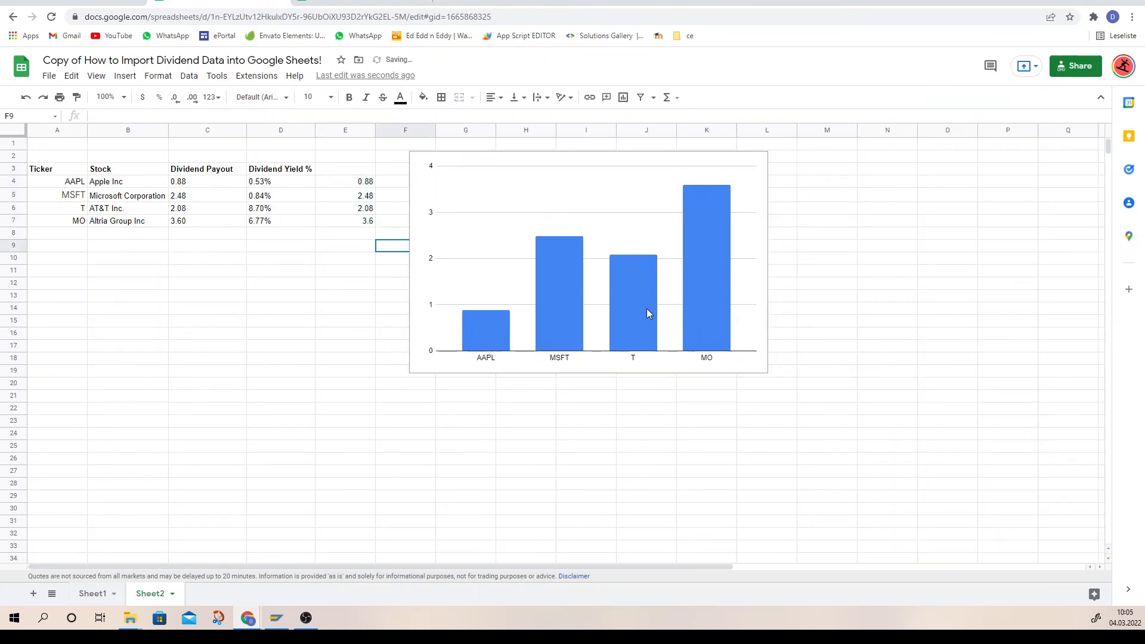
Move the column chart further away from the table, to about columns G to M and starting near row 3
{"action": "left_click", "coordinate": [639, 289]}
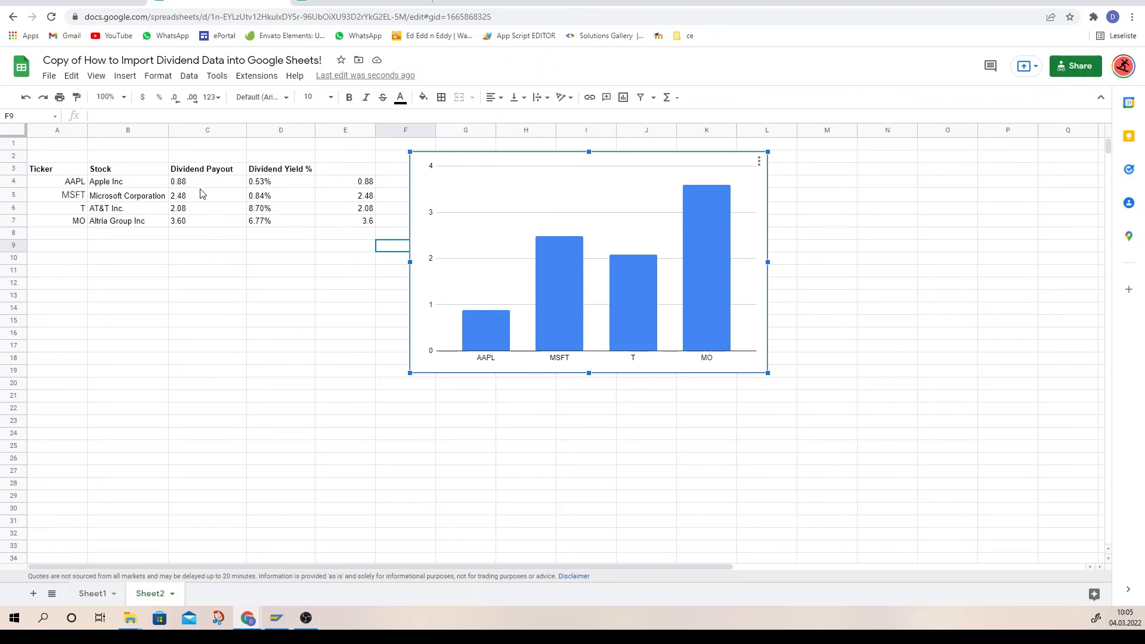
{"action": "left_click_drag", "start_coordinate": [344, 182], "coordinate": [357, 223]}
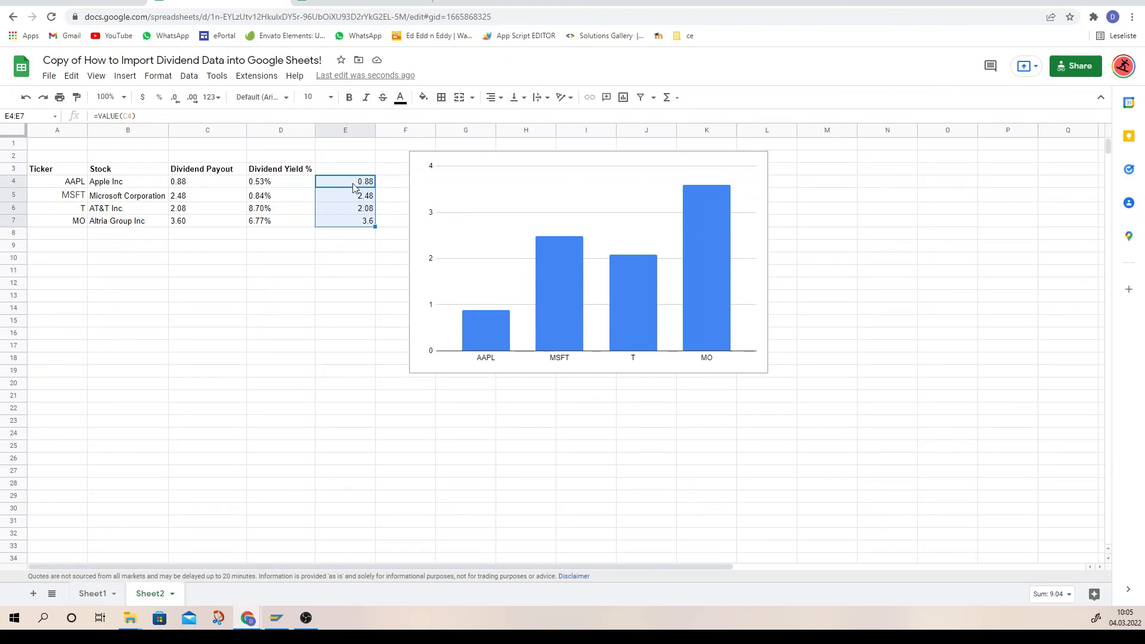
{"action": "left_click", "coordinate": [513, 161]}
{"action": "left_click_drag", "start_coordinate": [514, 161], "coordinate": [574, 189]}
Hide the numeric payout values in E4:E7 by giving the cells a white fill and white text
{"action": "left_click", "coordinate": [365, 181]}
{"action": "left_click_drag", "start_coordinate": [365, 220], "coordinate": [365, 182]}
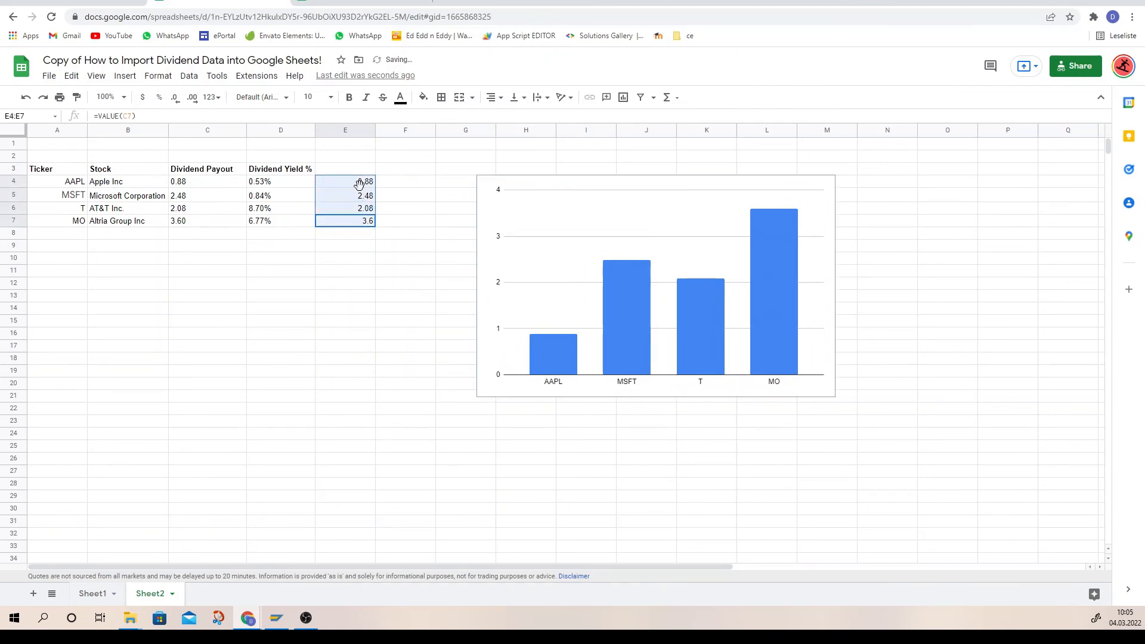
{"action": "left_click", "coordinate": [422, 98]}
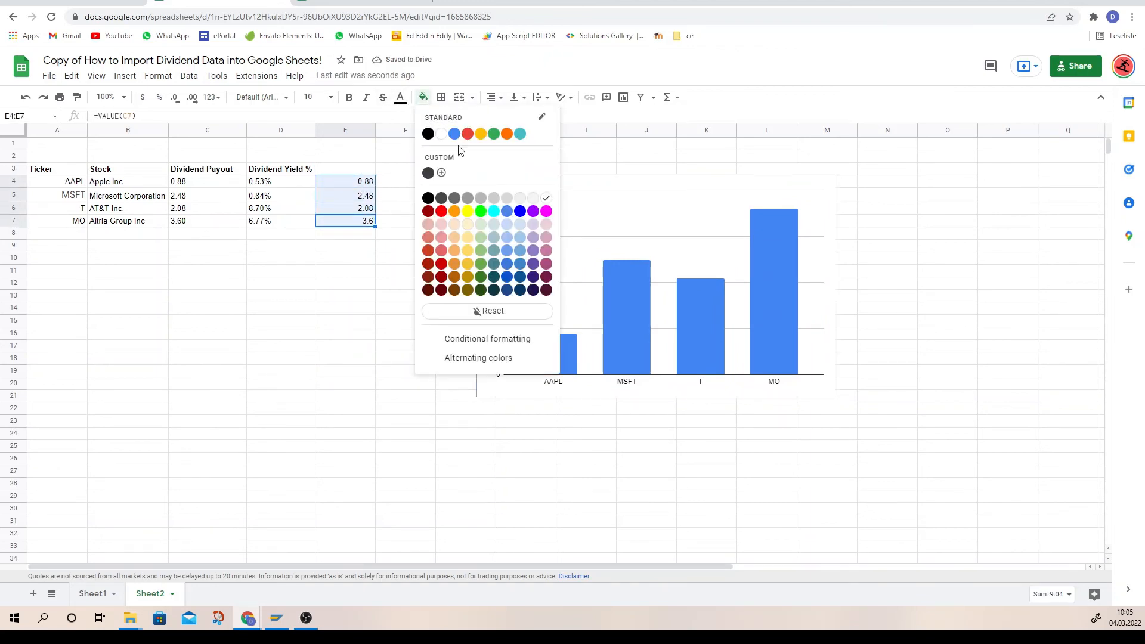
{"action": "left_click", "coordinate": [439, 136]}
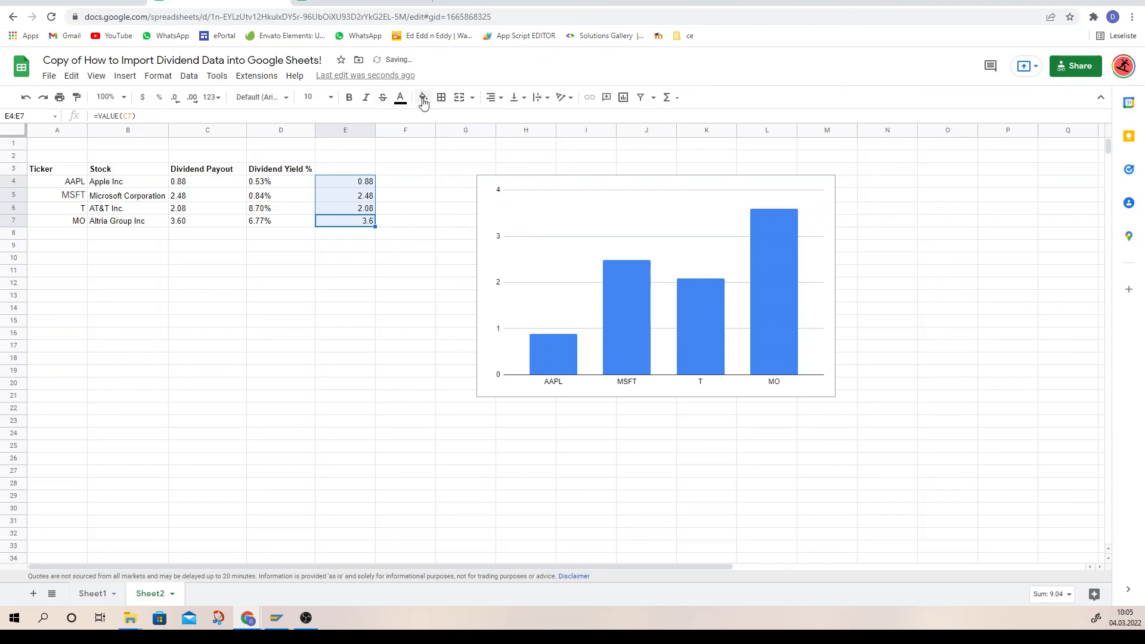
{"action": "left_click", "coordinate": [404, 99]}
{"action": "left_click", "coordinate": [418, 134]}
{"action": "left_click", "coordinate": [373, 249]}
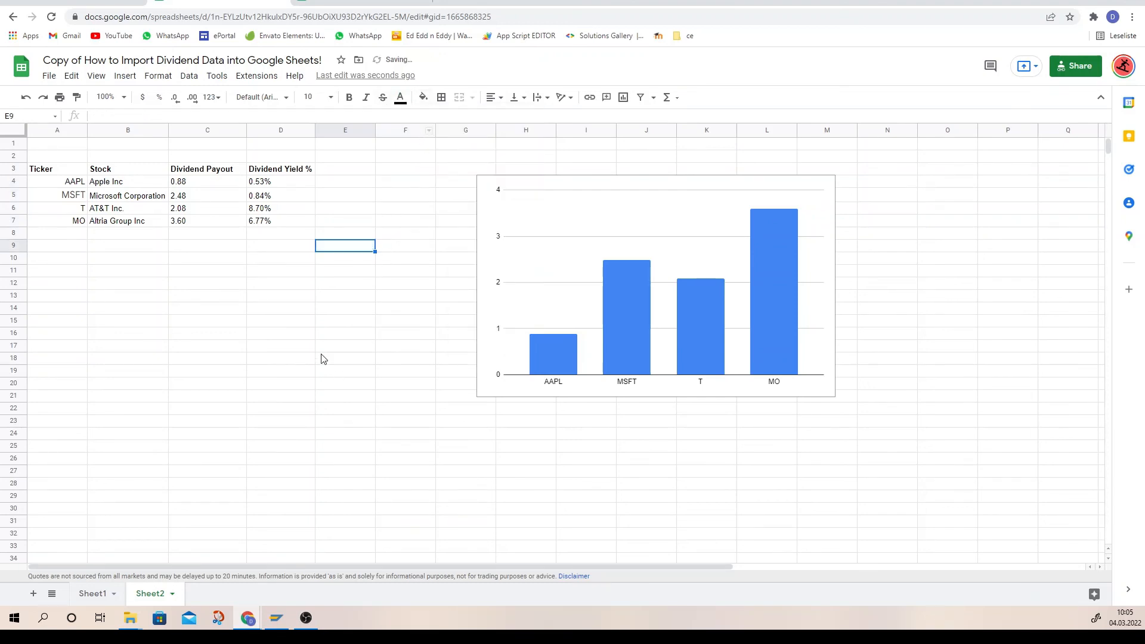
{"action": "left_click", "coordinate": [346, 184]}
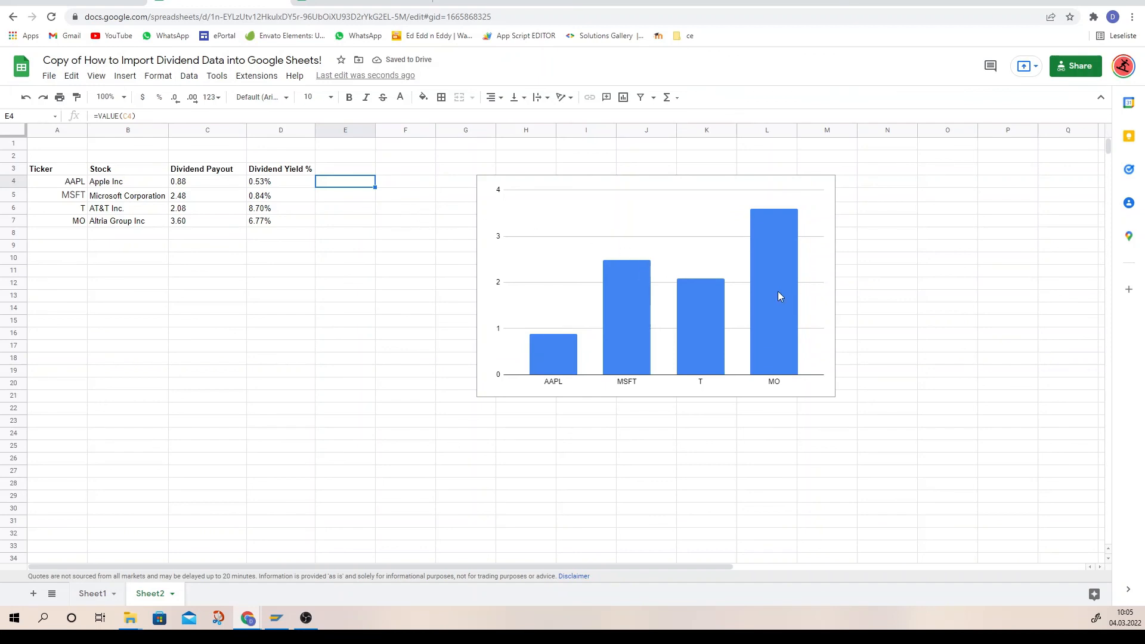
Switch to the spreadsheet "Copy of Copy of How to Import Dividend Data into Google Sheets!" to view its finished table and chart
{"action": "left_click", "coordinate": [638, 225]}
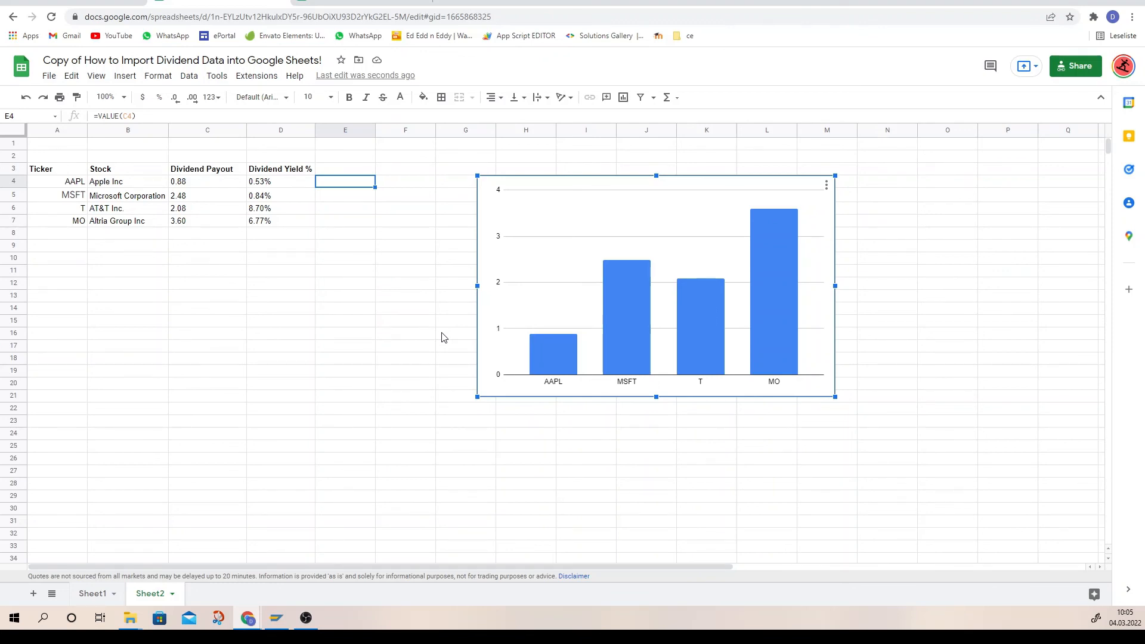
{"action": "left_click", "coordinate": [382, 3]}
{"action": "left_click", "coordinate": [417, 283]}
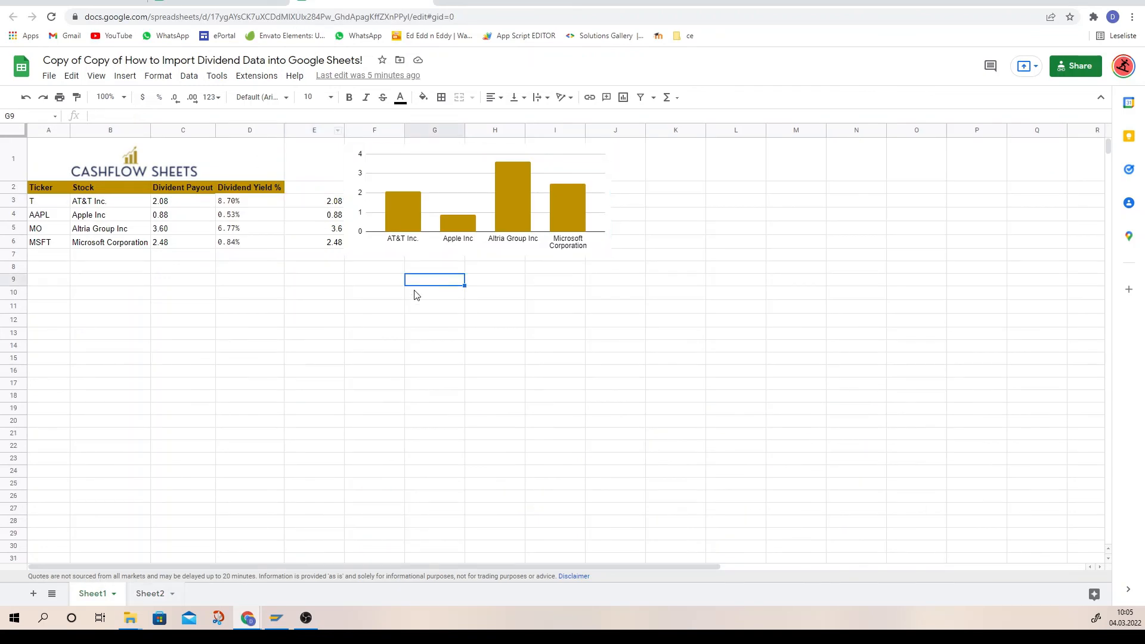